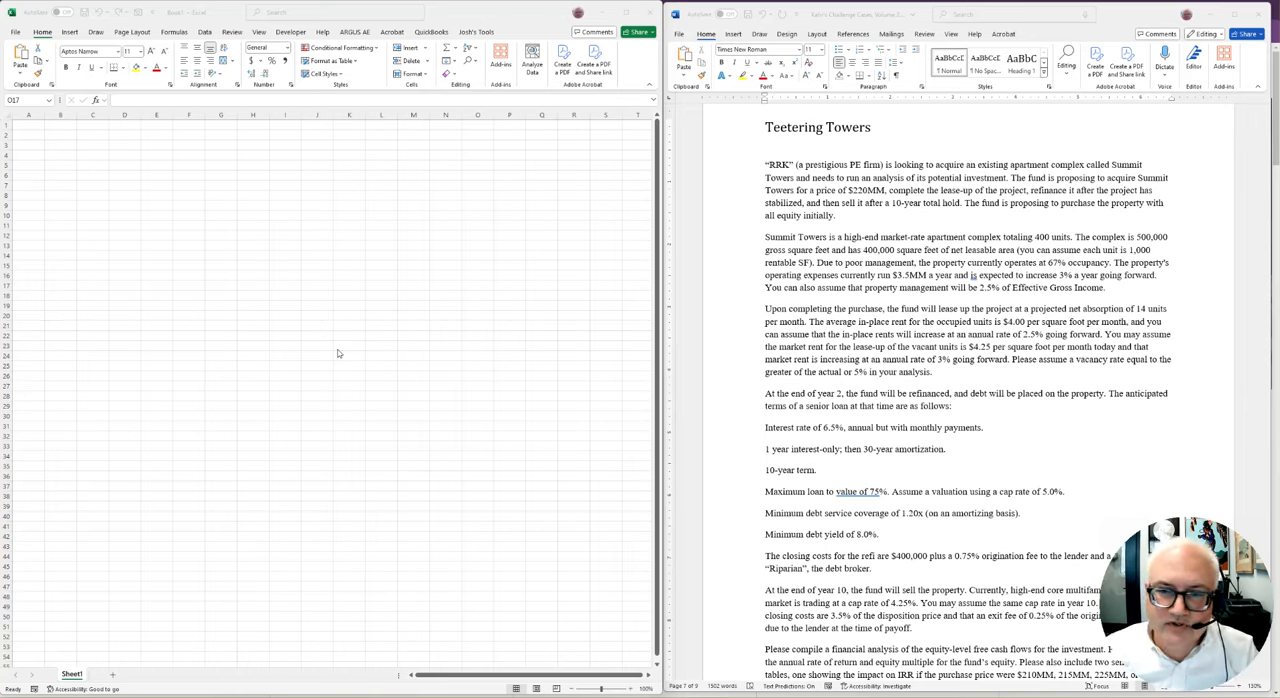
# Read the Teetering Towers case's opening paragraphs on the acquisition plan, hold period, property size, occupancy and operating expenses
pyautogui.doubleClick(778, 165)
pyautogui.click(952, 165)
pyautogui.moveTo(837, 165); pyautogui.dragTo(1081, 165)
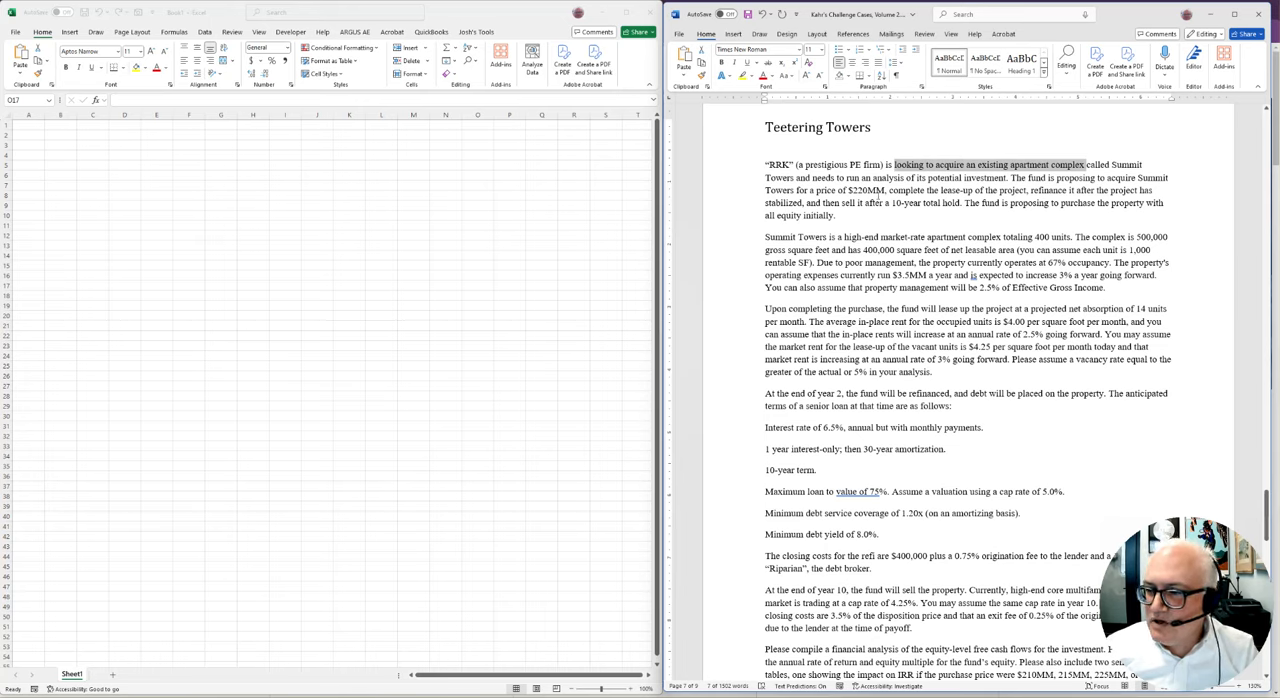
pyautogui.moveTo(816, 190); pyautogui.dragTo(1160, 190)
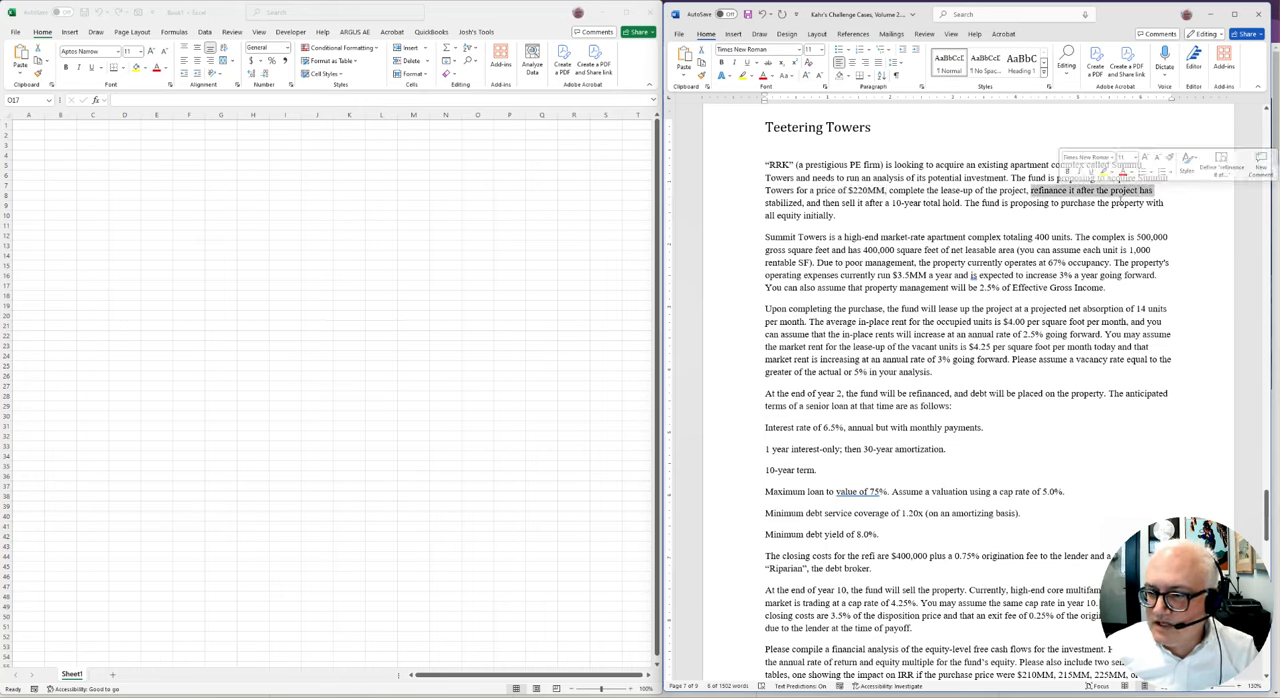
pyautogui.moveTo(823, 203); pyautogui.dragTo(947, 204)
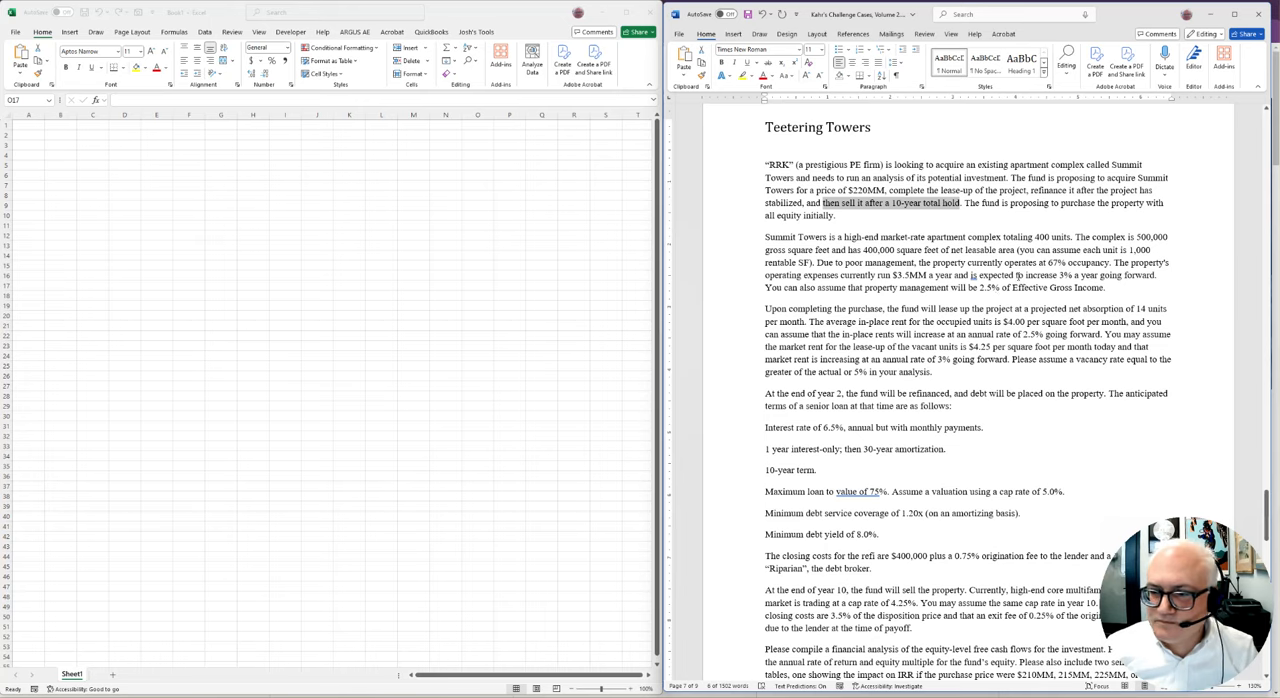
pyautogui.moveTo(838, 216); pyautogui.dragTo(765, 216)
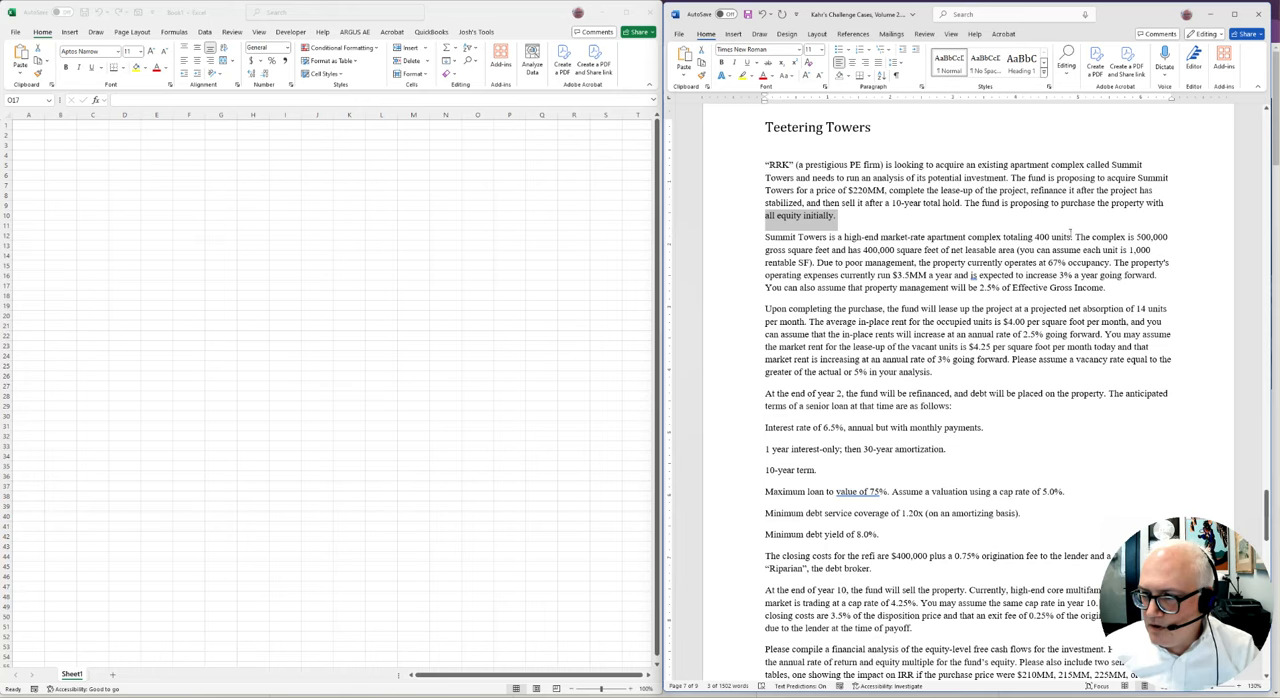
pyautogui.moveTo(1075, 237); pyautogui.dragTo(1013, 251)
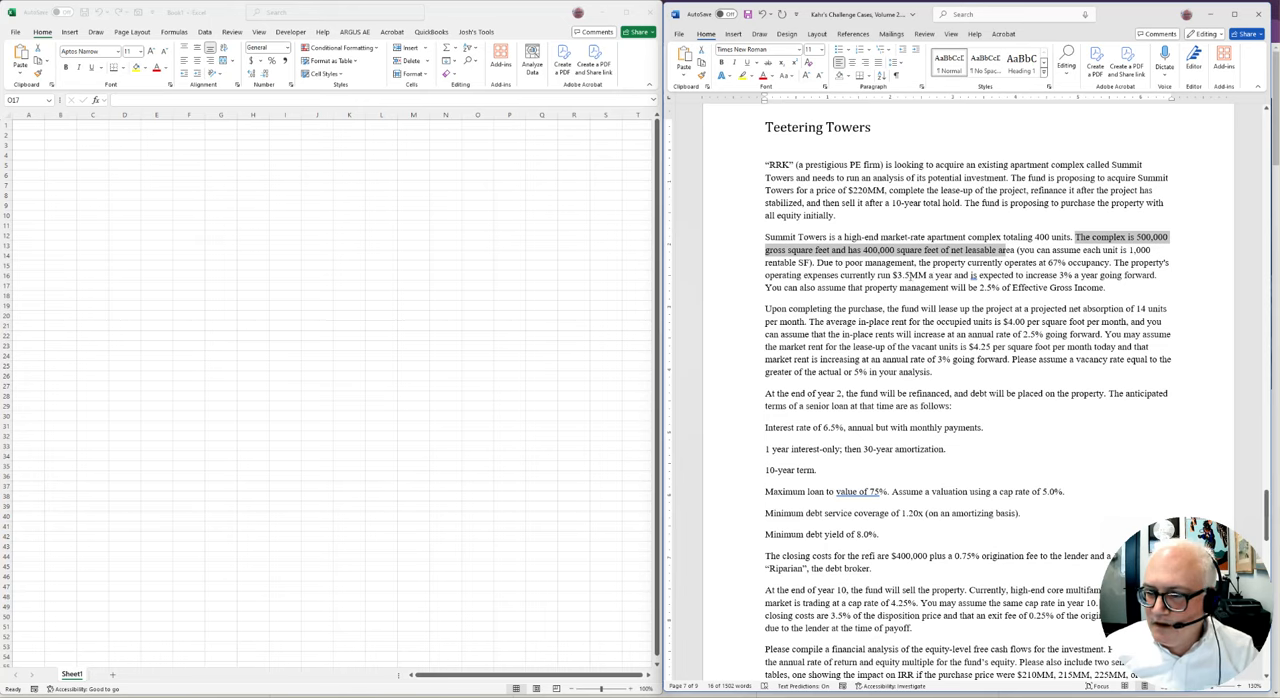
pyautogui.moveTo(1005, 262); pyautogui.dragTo(1110, 290)
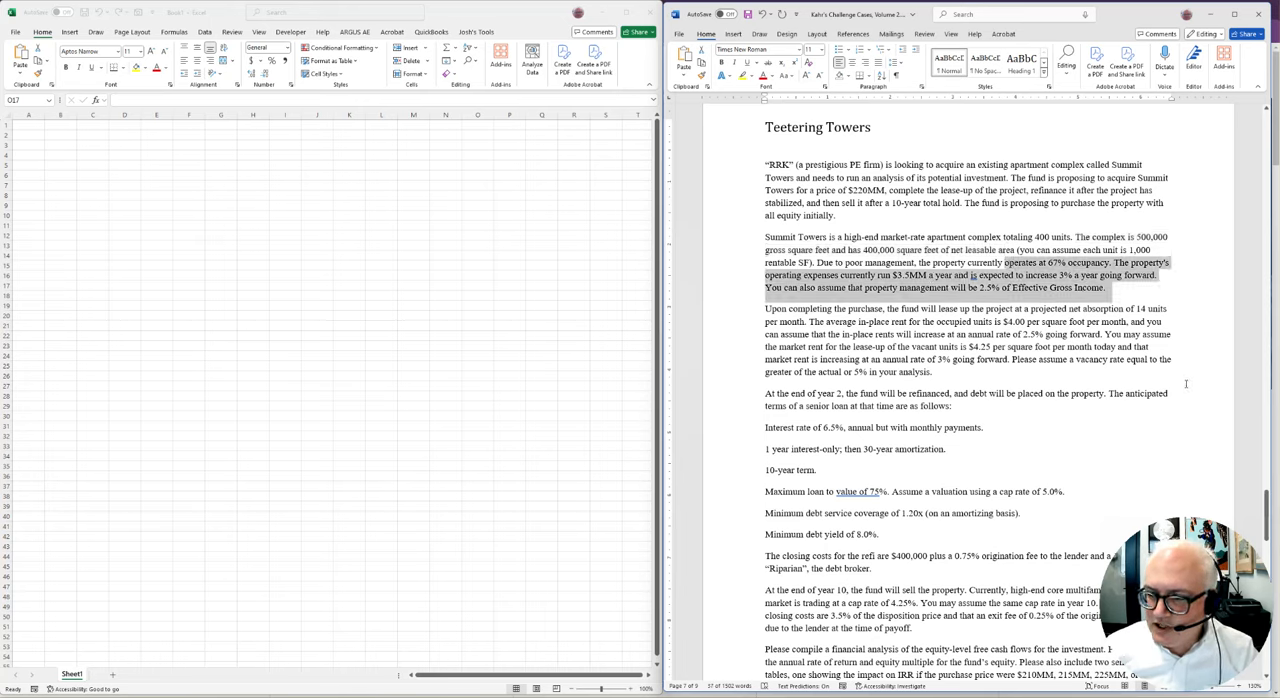
# Review the case's lease-up assumptions, year 2 refinancing terms with closing costs, and year 10 sale assumptions
pyautogui.moveTo(887, 309); pyautogui.dragTo(1168, 311)
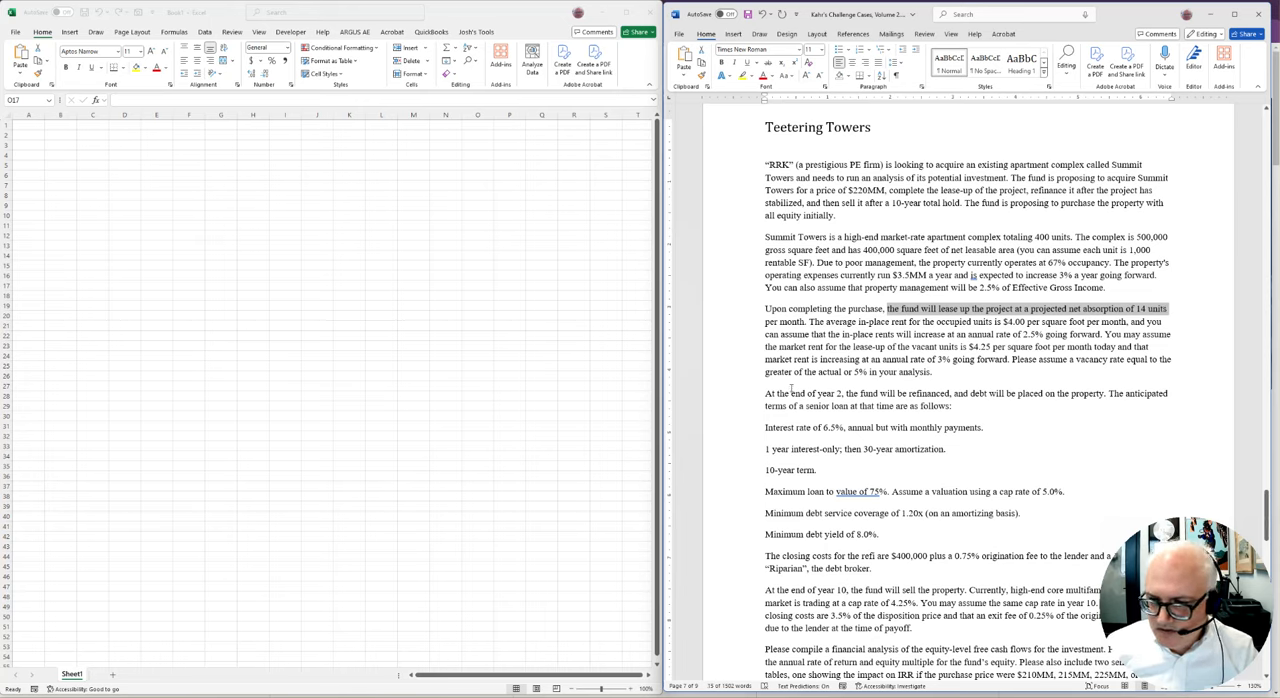
pyautogui.moveTo(791, 394); pyautogui.dragTo(972, 405)
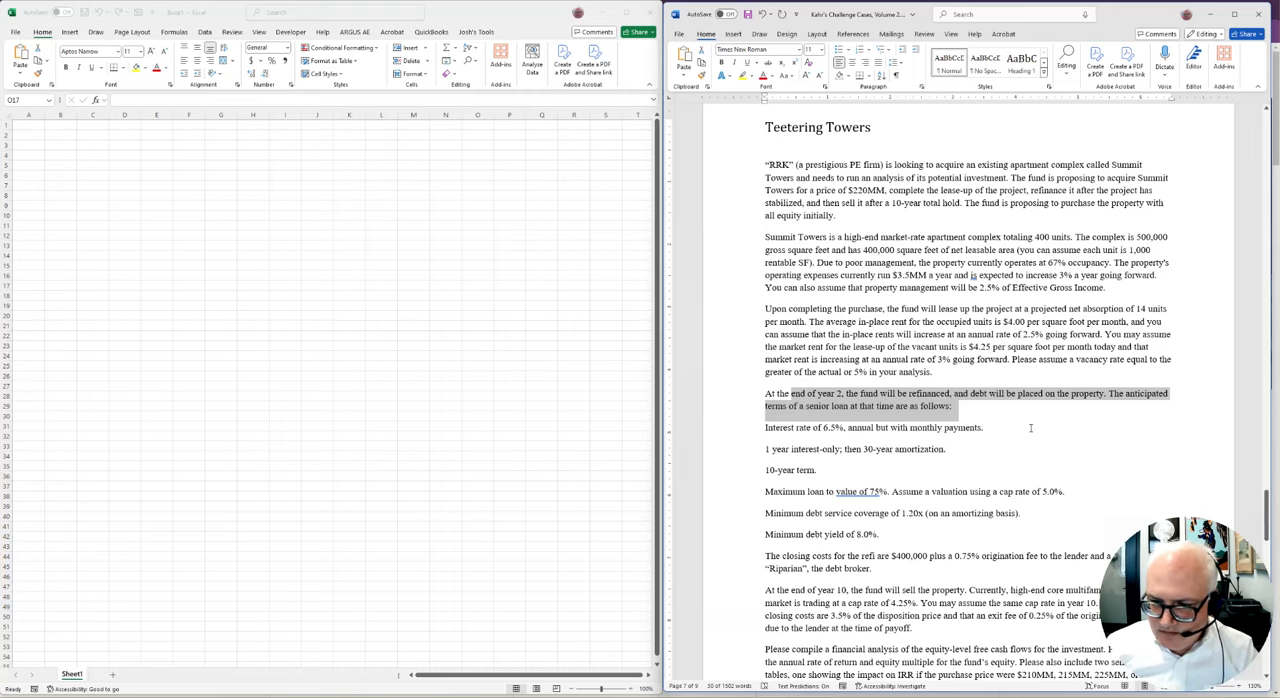
pyautogui.scroll(-3, 784, 302)
pyautogui.moveTo(767, 281); pyautogui.dragTo(1040, 418)
pyautogui.scroll(-3, 844, 341)
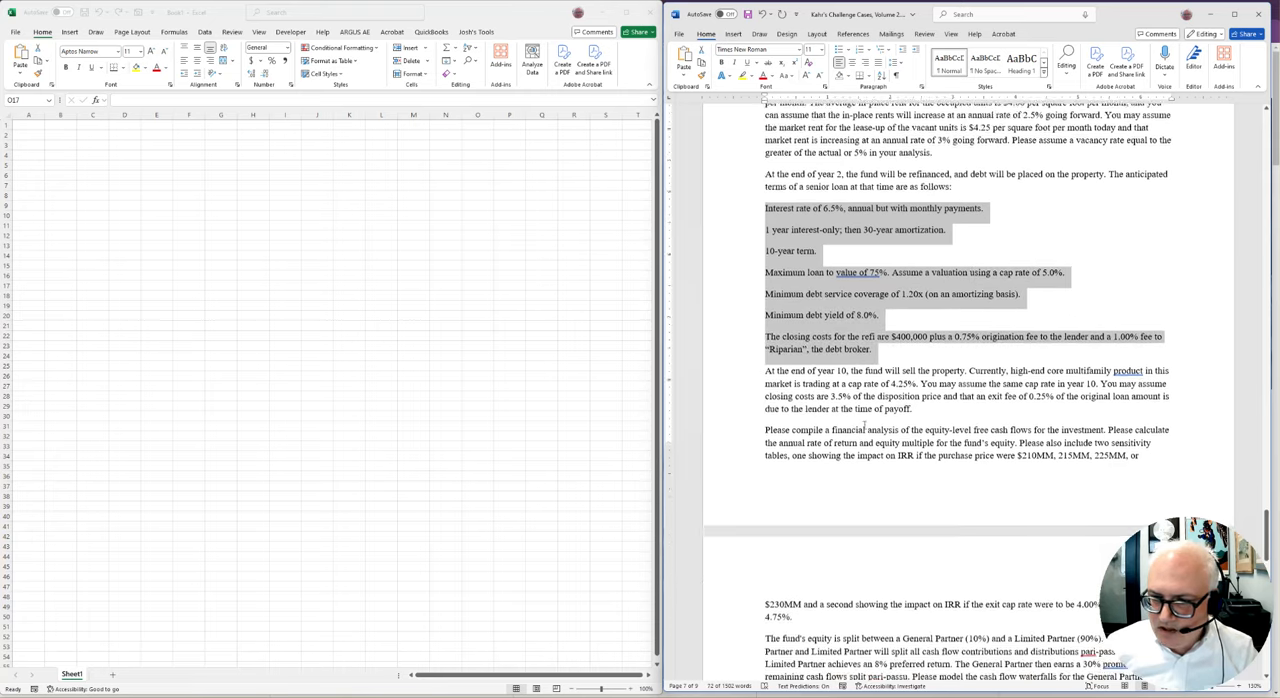
pyautogui.moveTo(820, 323); pyautogui.dragTo(993, 360)
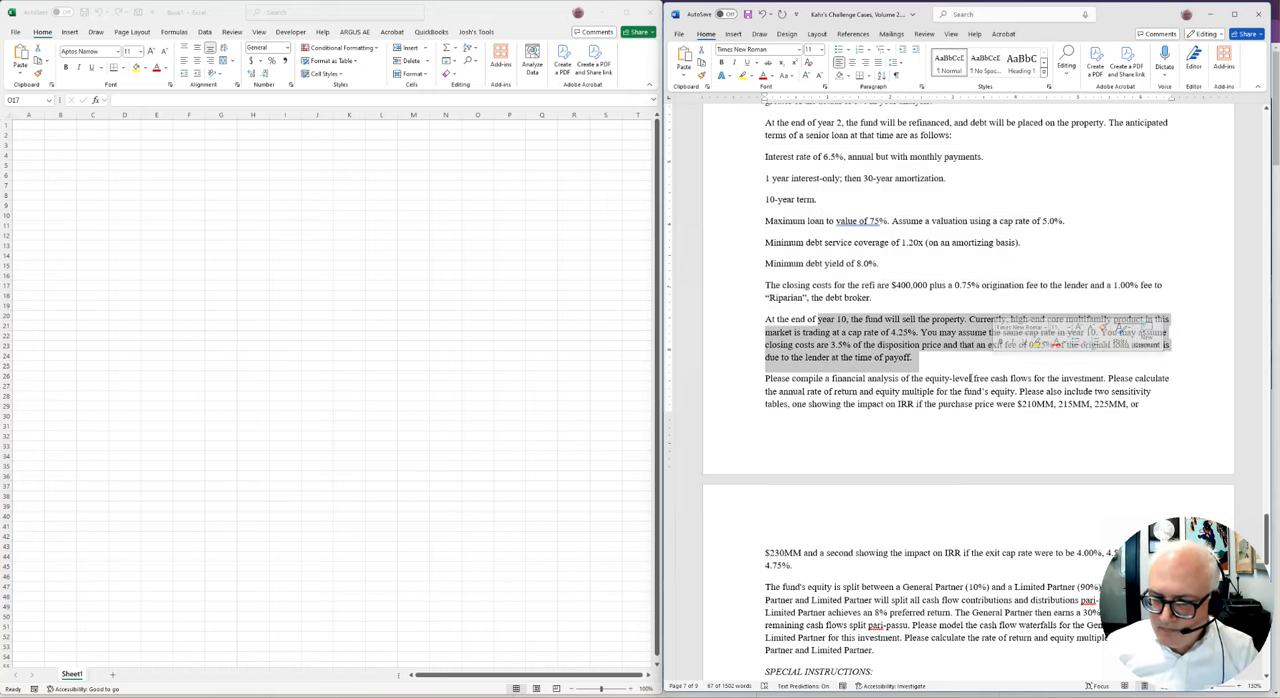
# Read the General Partner and Limited Partner equity split and the special instructions at the end of the case
pyautogui.scroll(-3, 914, 463)
pyautogui.moveTo(924, 528); pyautogui.dragTo(767, 467)
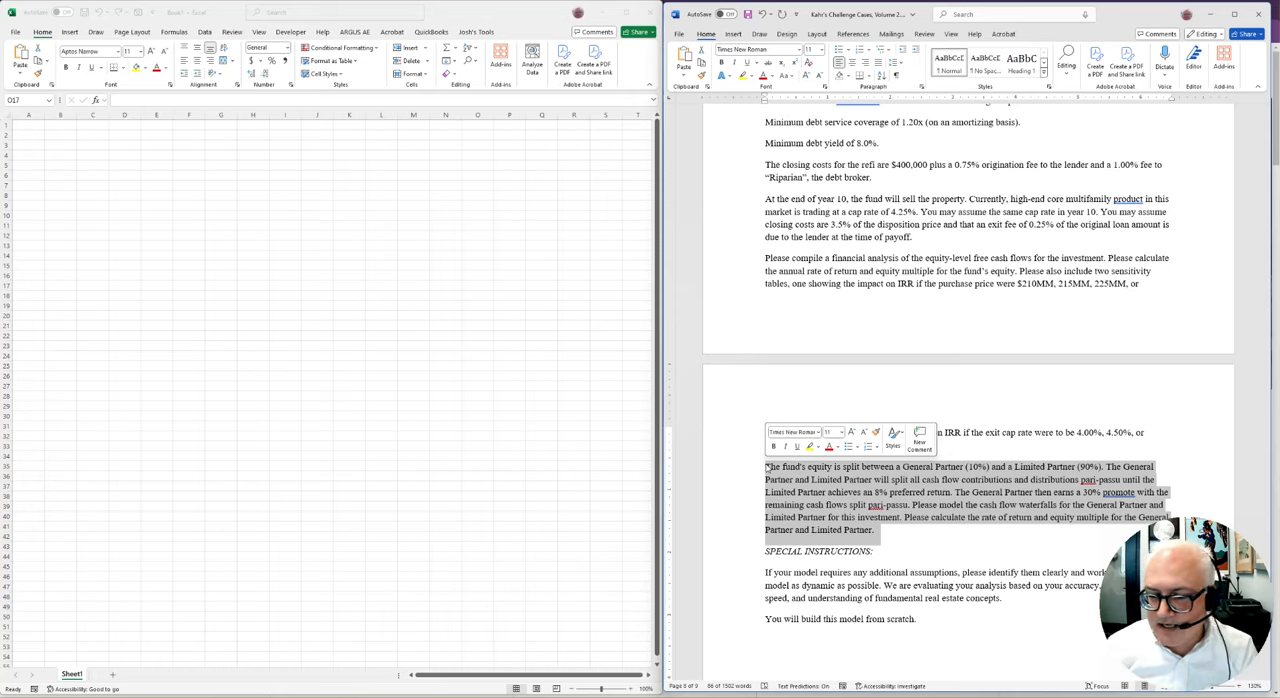
pyautogui.click(1019, 465)
pyautogui.scroll(-2, 1019, 465)
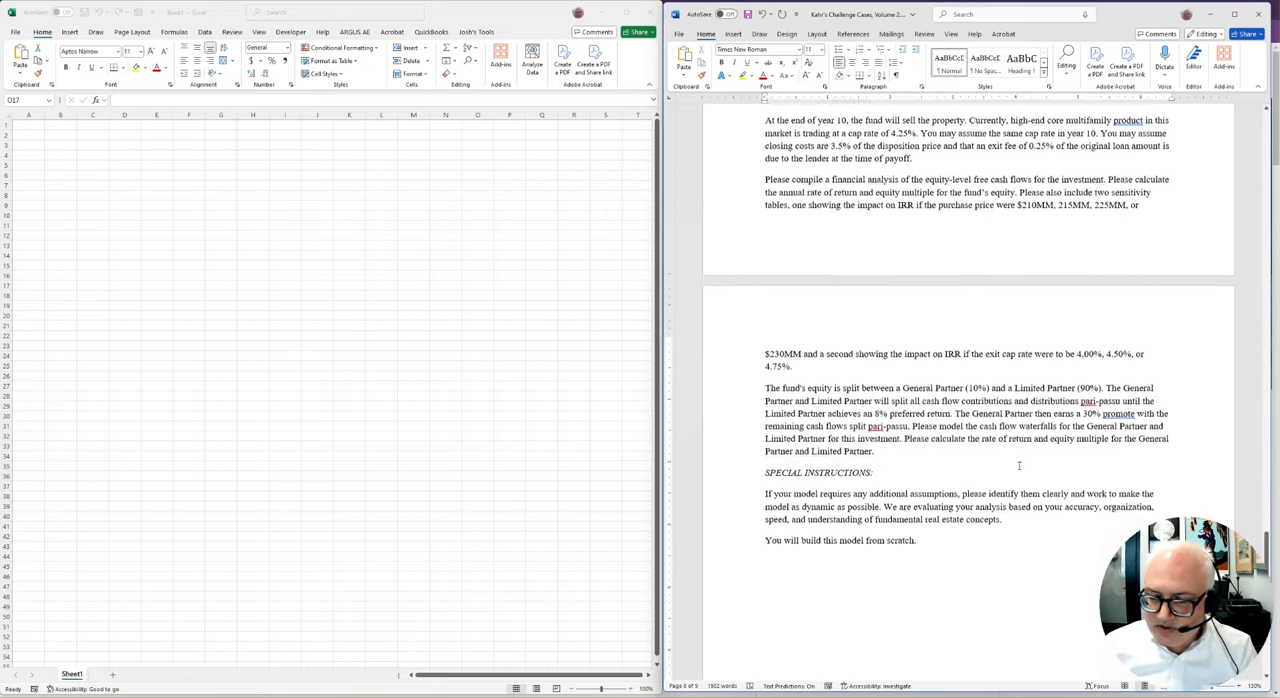
pyautogui.scroll(-1, 1019, 465)
pyautogui.moveTo(766, 452); pyautogui.dragTo(958, 452)
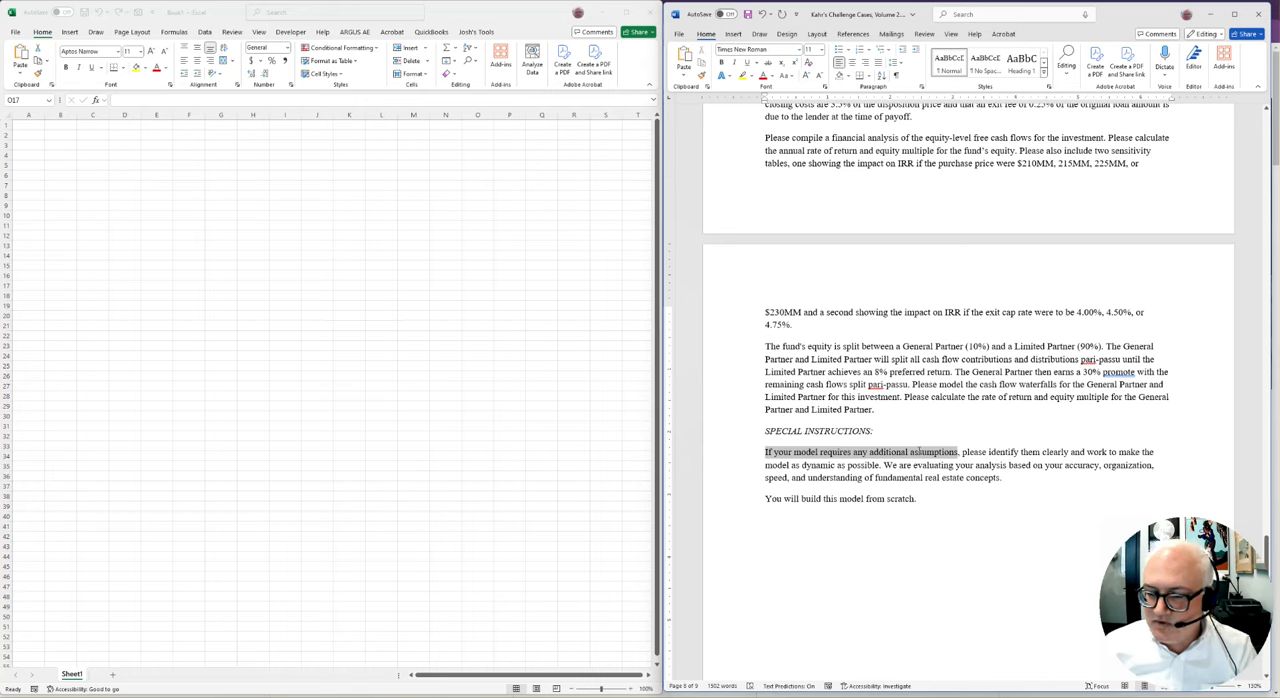
pyautogui.moveTo(766, 452); pyautogui.dragTo(1042, 453)
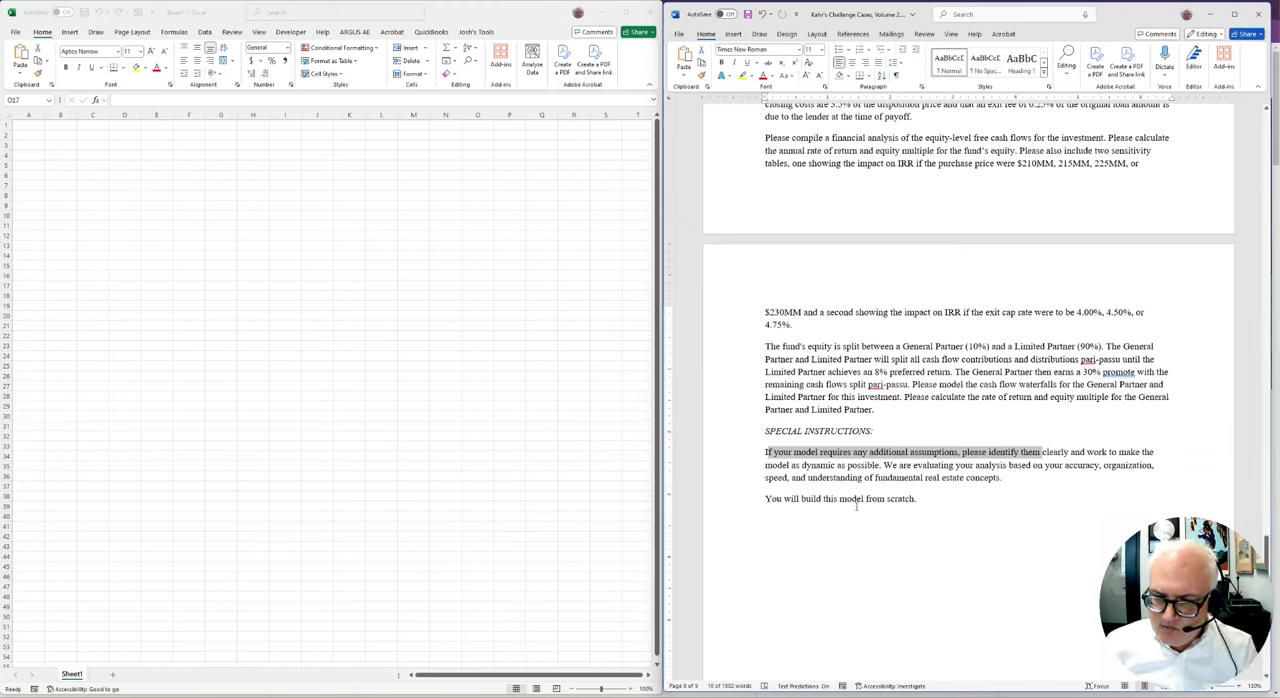
pyautogui.moveTo(801, 499); pyautogui.dragTo(1015, 512)
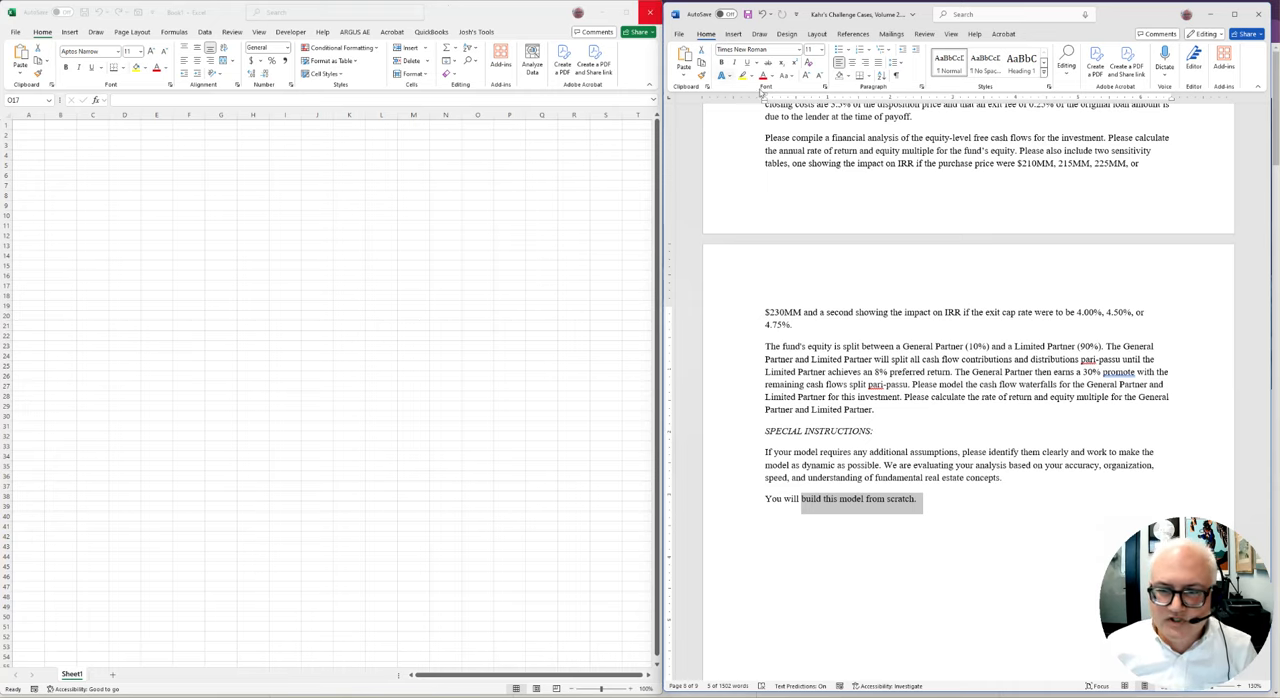
# Look through the casebook's introduction, contents and Cheat Sheet for the Cases table, and return to the start of the Teetering Towers case
pyautogui.scroll(15, 793, 224)
pyautogui.scroll(15, 790, 220)
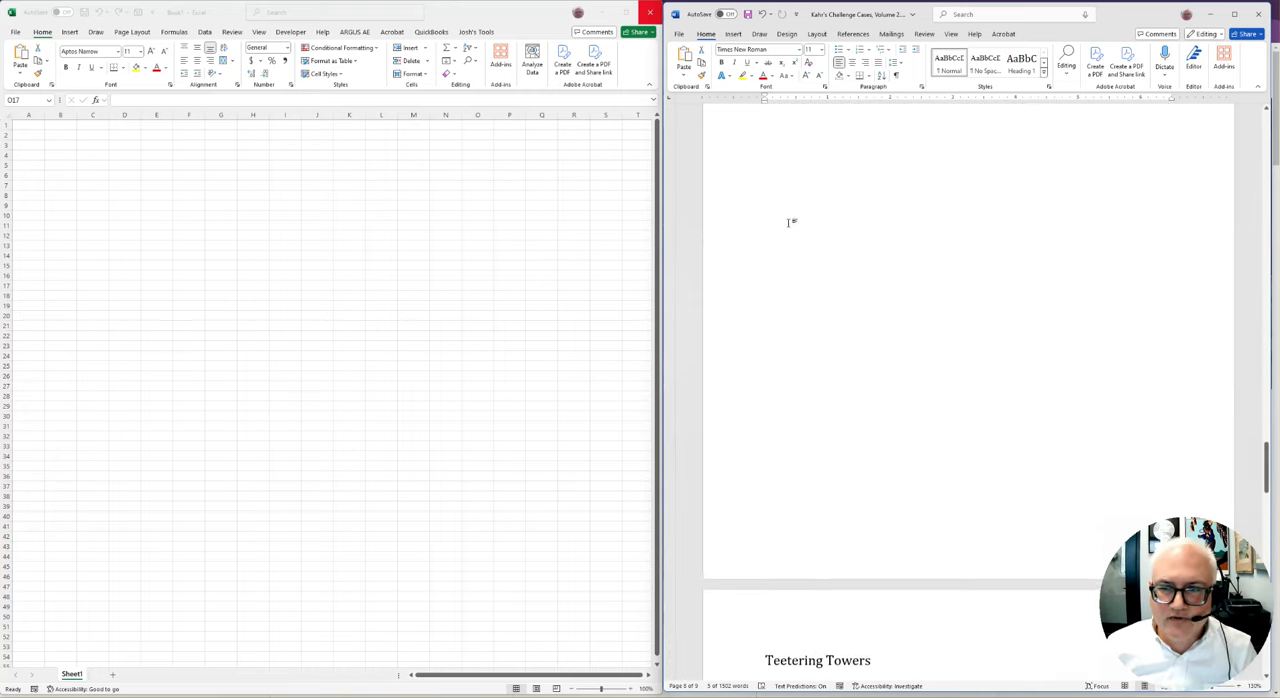
pyautogui.scroll(10, 779, 211)
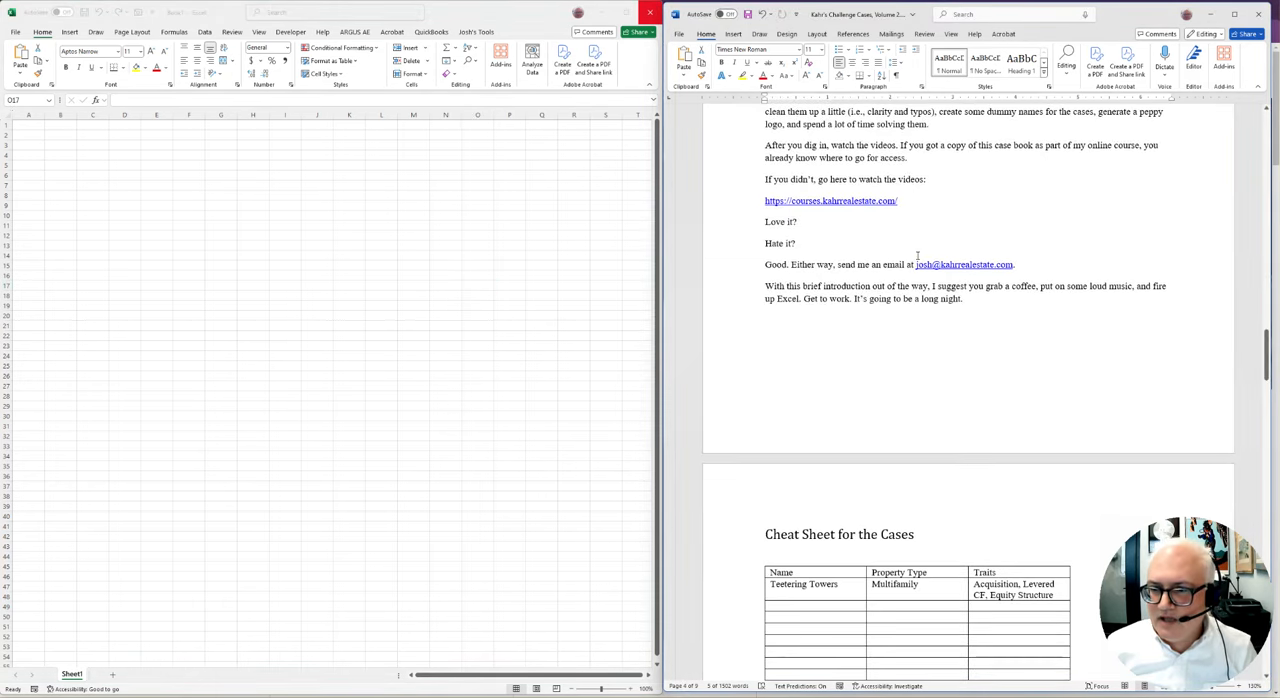
pyautogui.scroll(-10, 911, 219)
pyautogui.scroll(1, 911, 219)
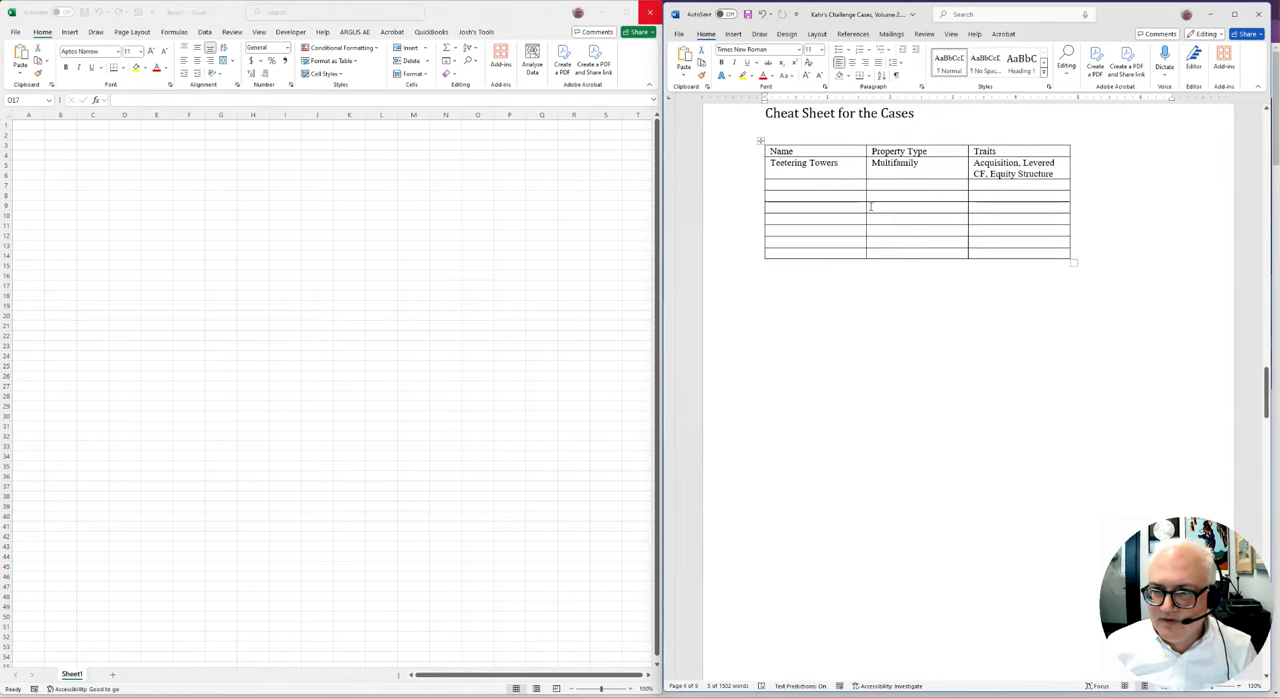
pyautogui.tripleClick(817, 163)
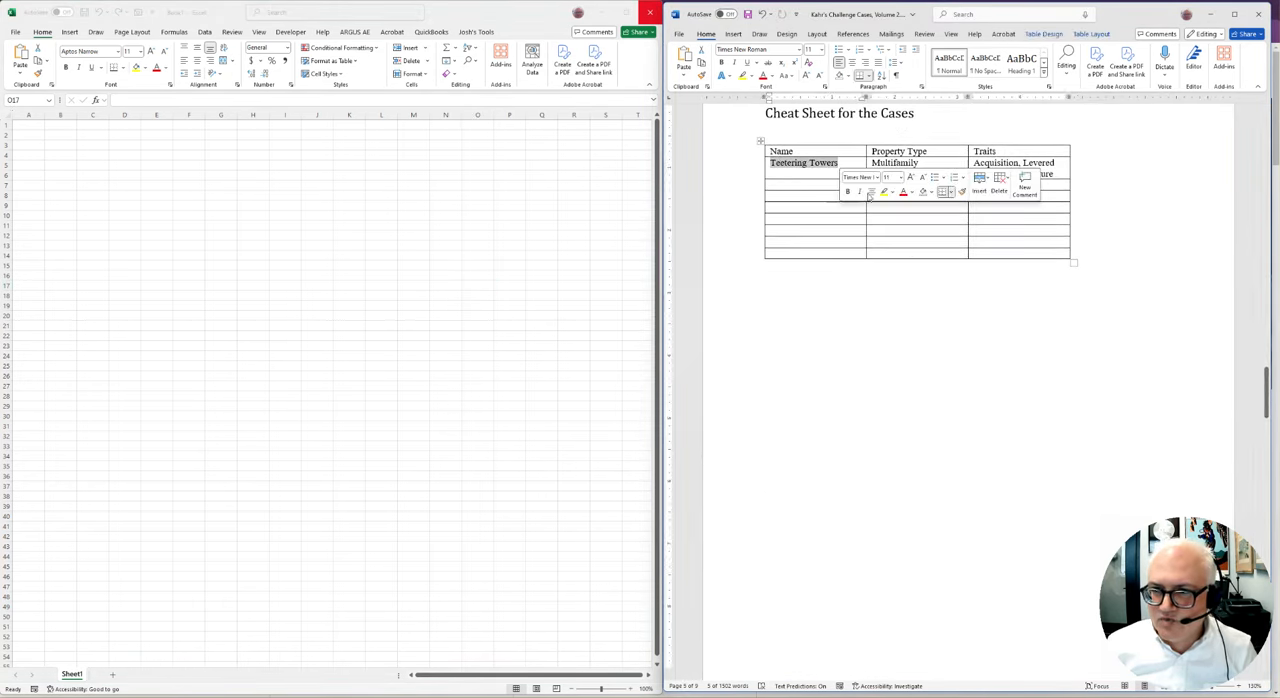
pyautogui.click(923, 343)
pyautogui.doubleClick(912, 164)
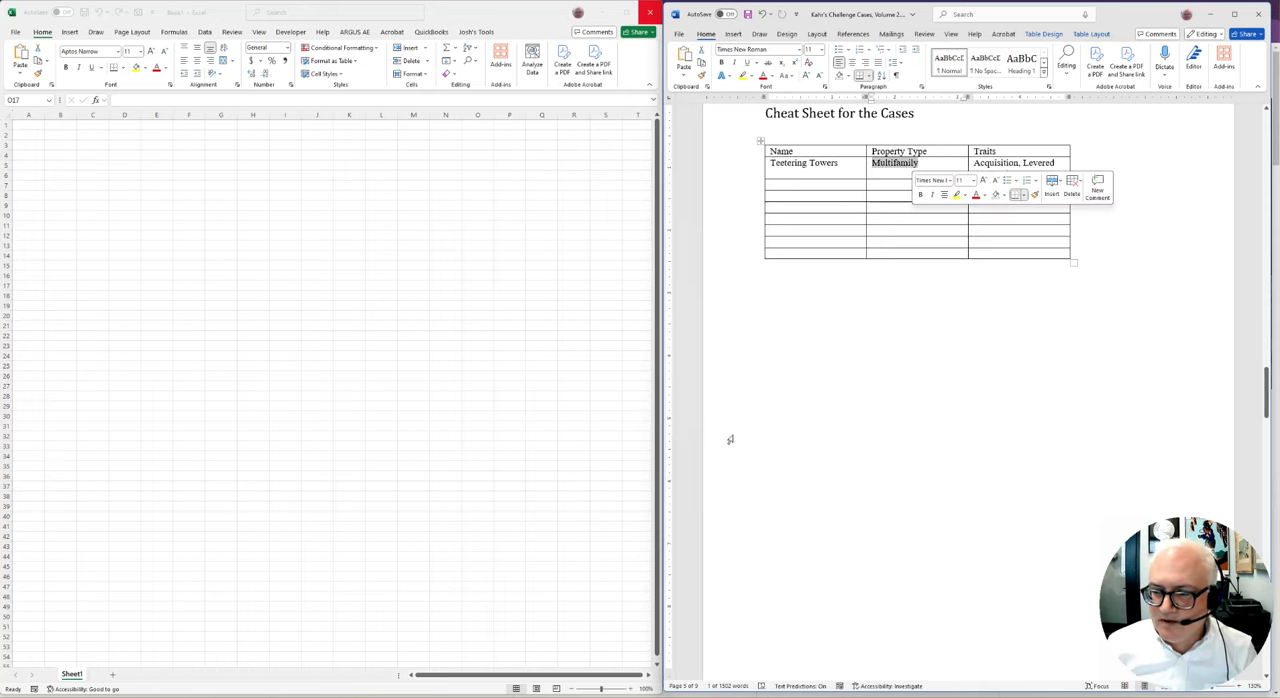
pyautogui.scroll(10, 731, 437)
pyautogui.scroll(-10, 783, 438)
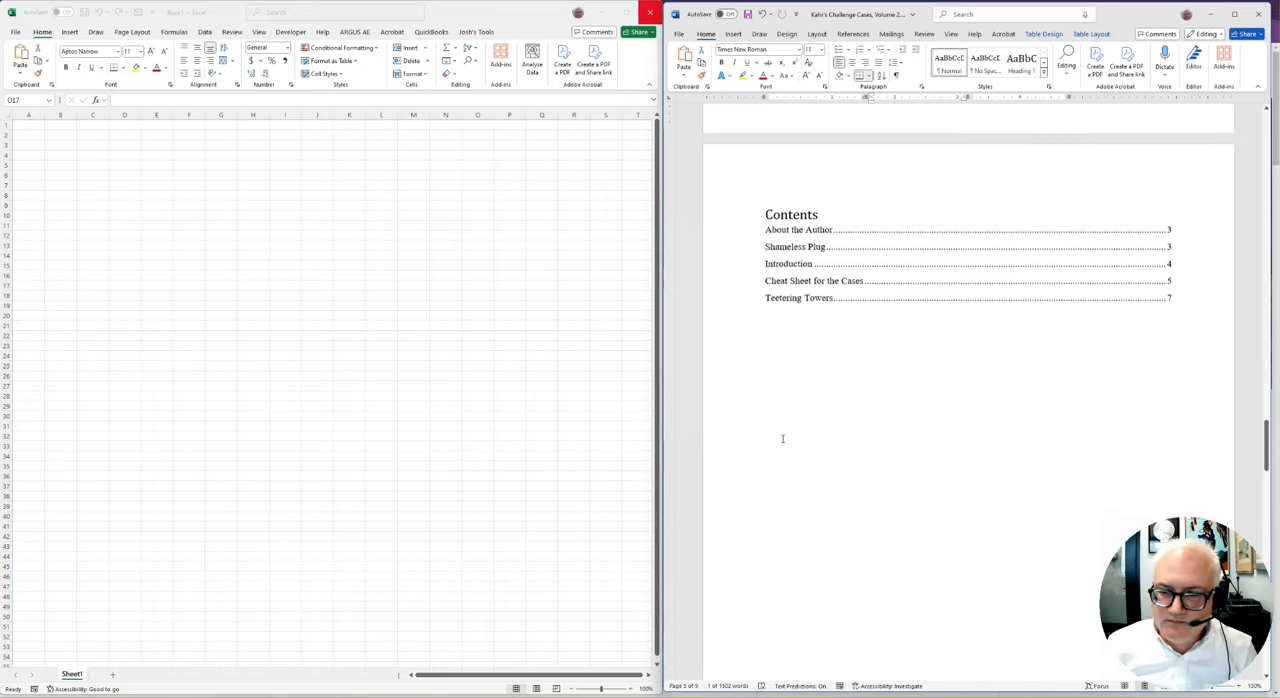
pyautogui.scroll(-5, 779, 432)
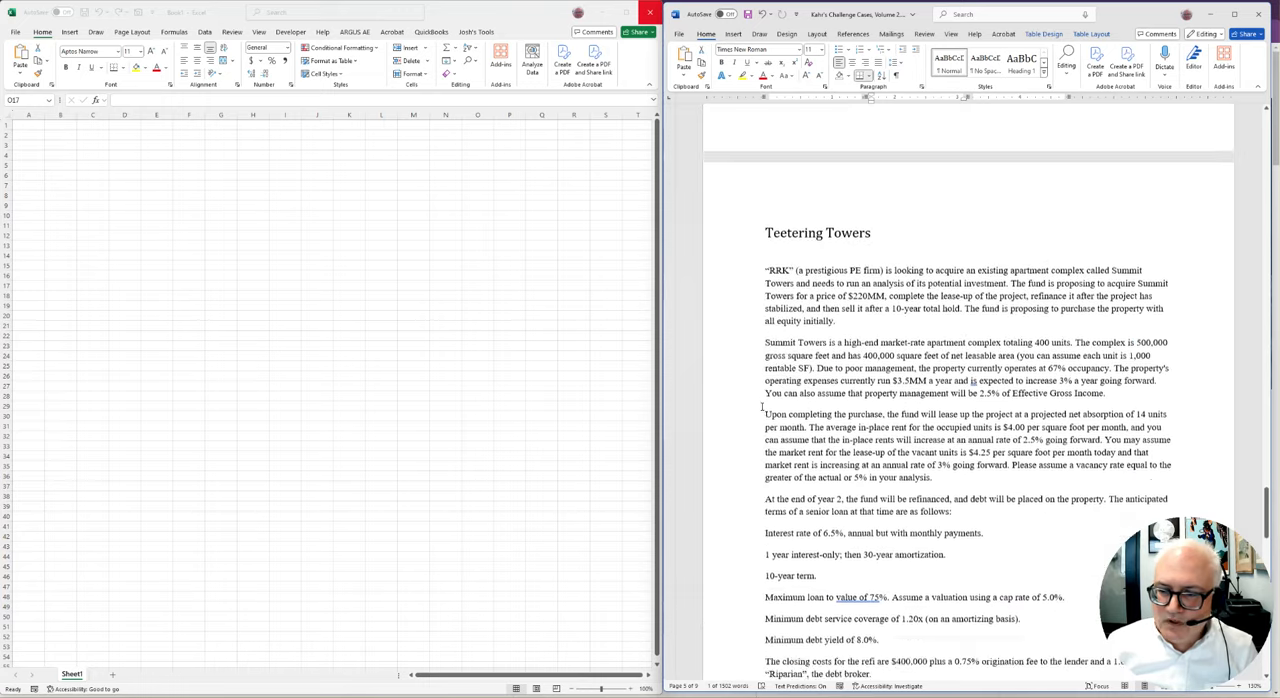
pyautogui.scroll(1, 843, 255)
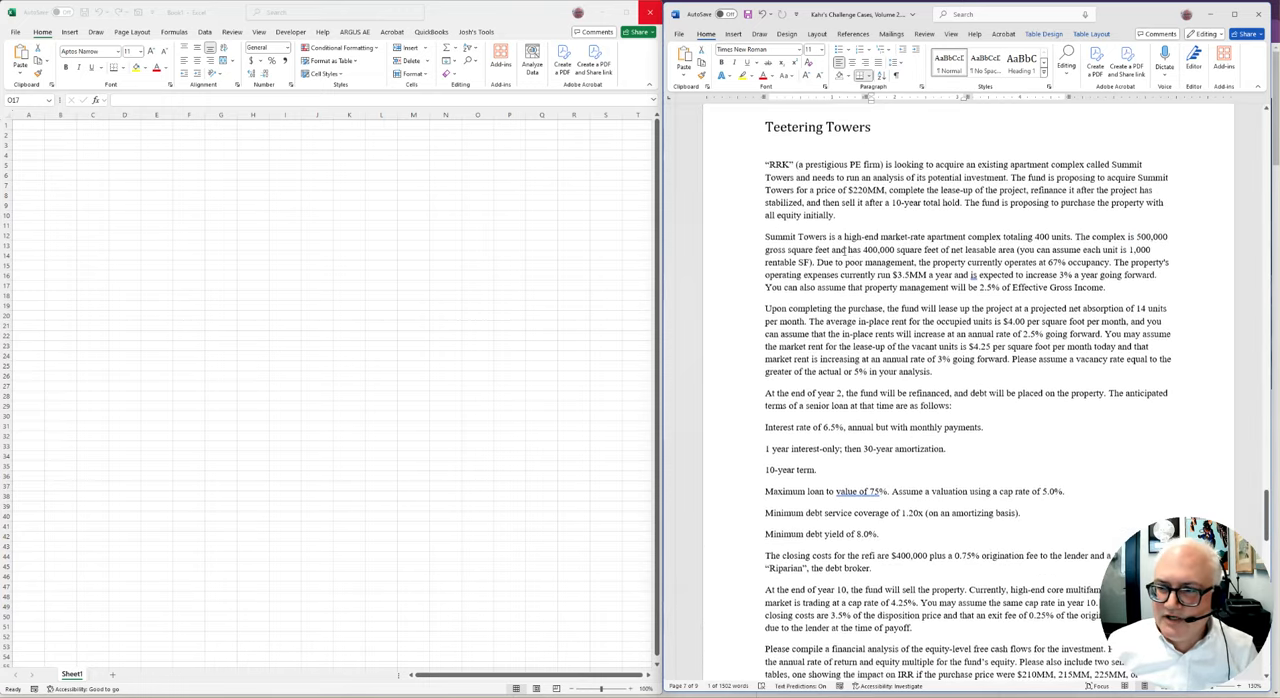
# Switch to the blank Excel workbook and add four new worksheets after Sheet1
pyautogui.click(188, 175)
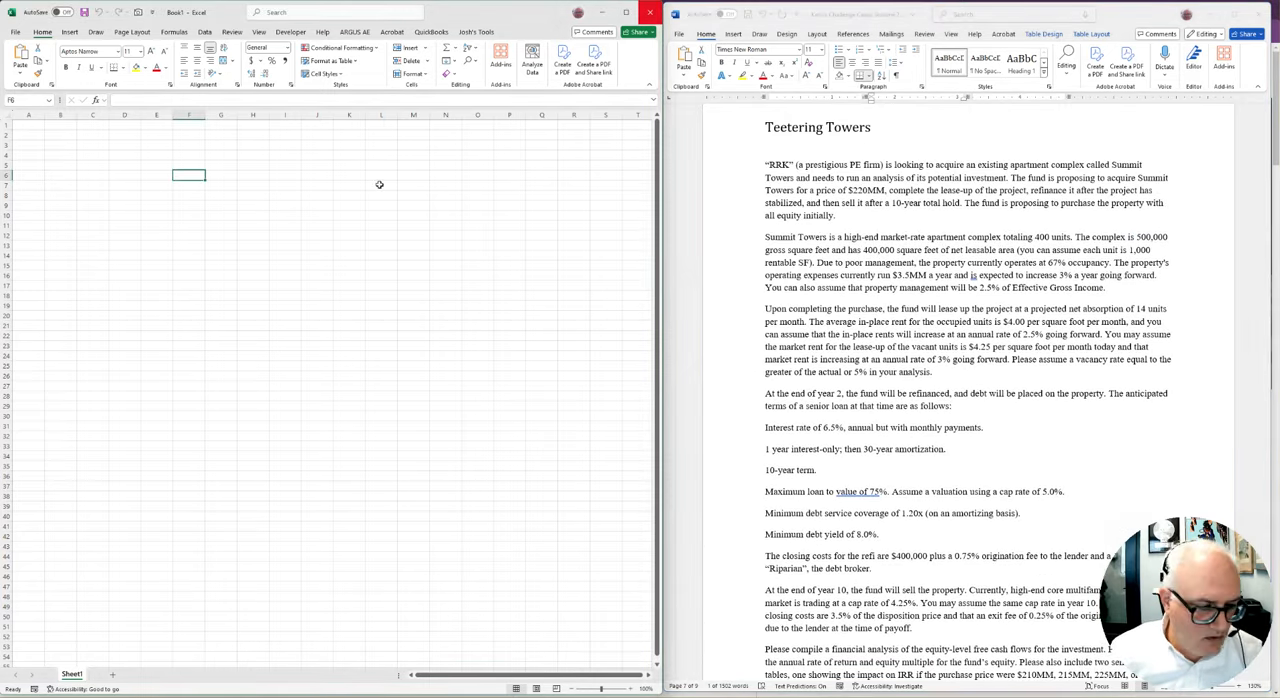
pyautogui.click(112, 675)
pyautogui.click(145, 676)
pyautogui.click(180, 676)
pyautogui.click(214, 676)
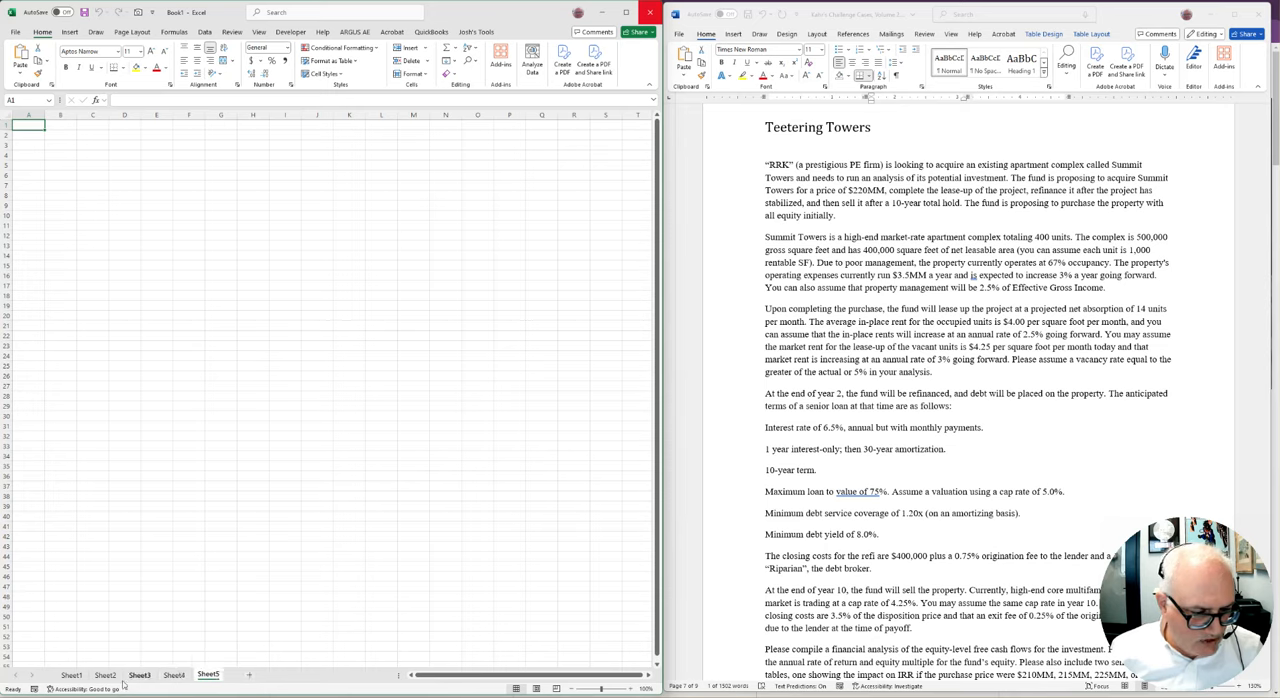
# Rename Sheet1 as Inputs and Sheet2 as Cash Flow
pyautogui.keyDown('shift'); pyautogui.click(71, 675); pyautogui.keyUp('shift')
pyautogui.write('Inputs')
pyautogui.press('Return')
pyautogui.click(105, 675)
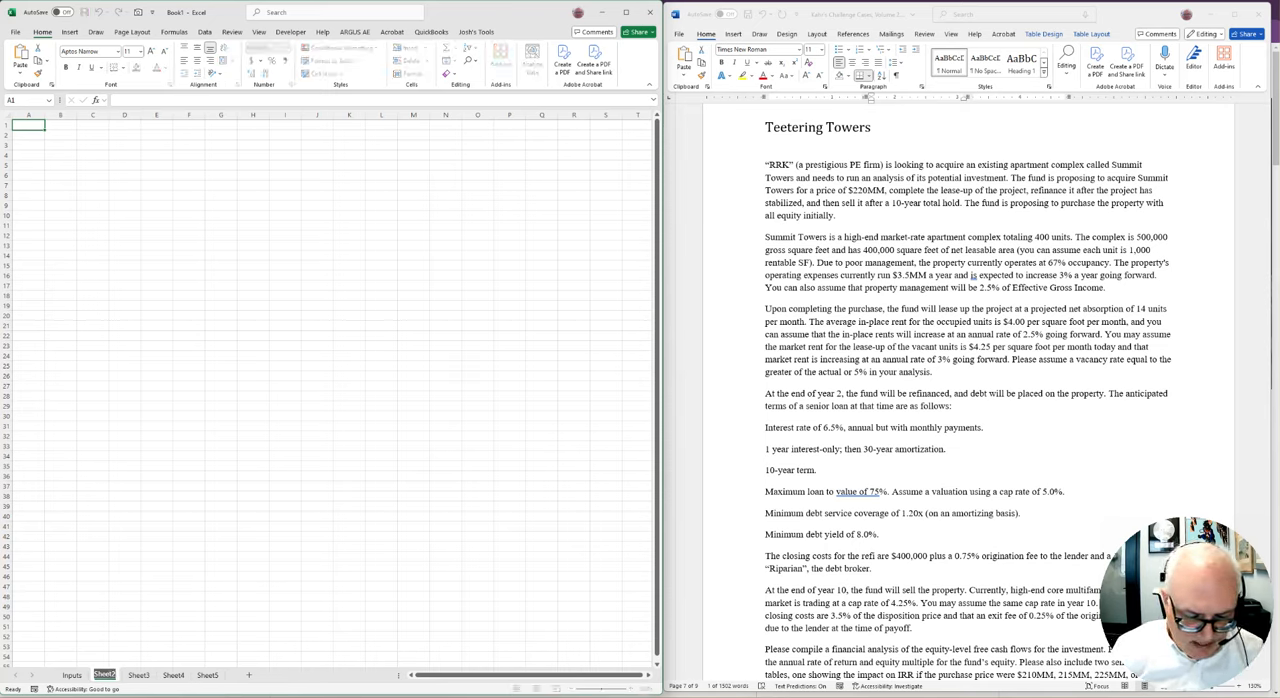
pyautogui.write('Cash Flow')
pyautogui.press('Return')
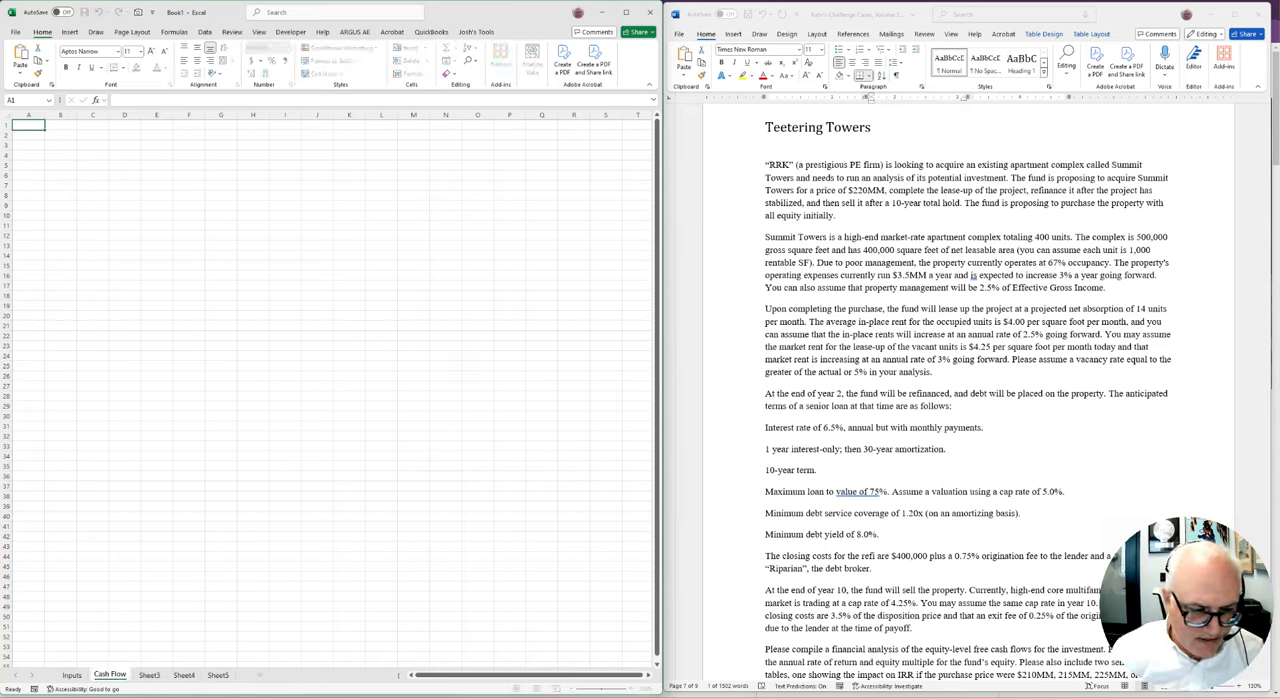
# Rename Sheet3 as Amortization Schedule
pyautogui.doubleClick(149, 675)
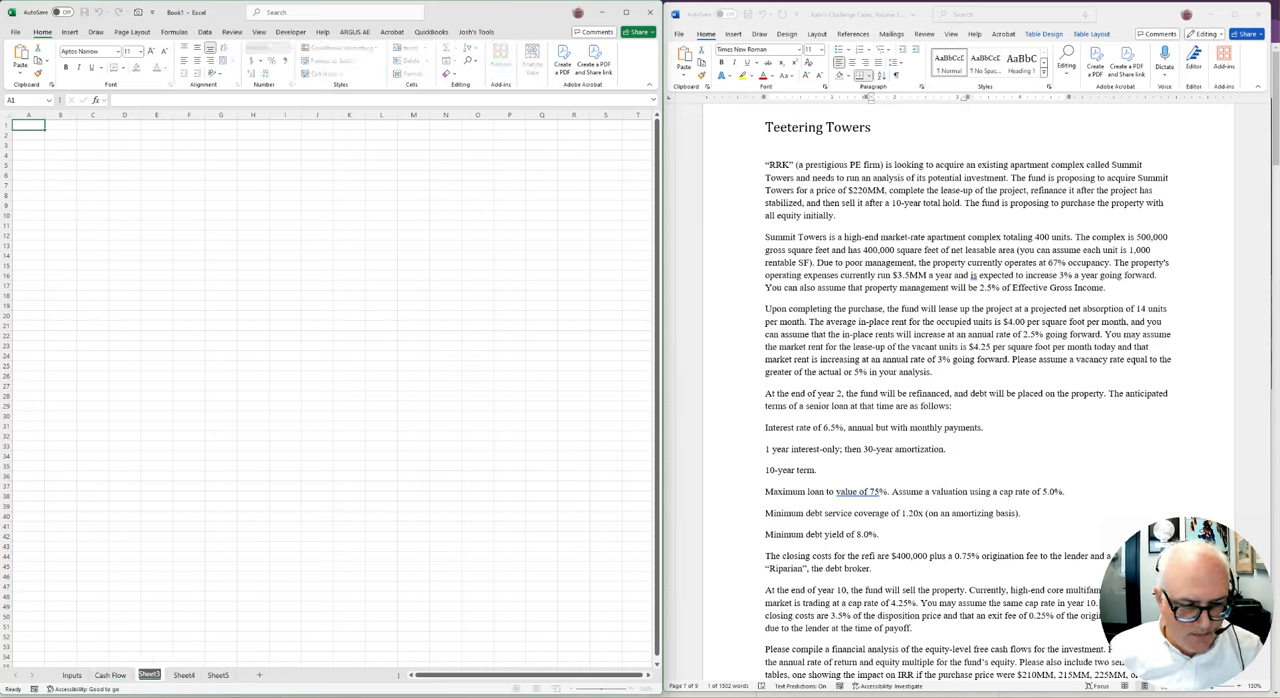
pyautogui.write('Amort')
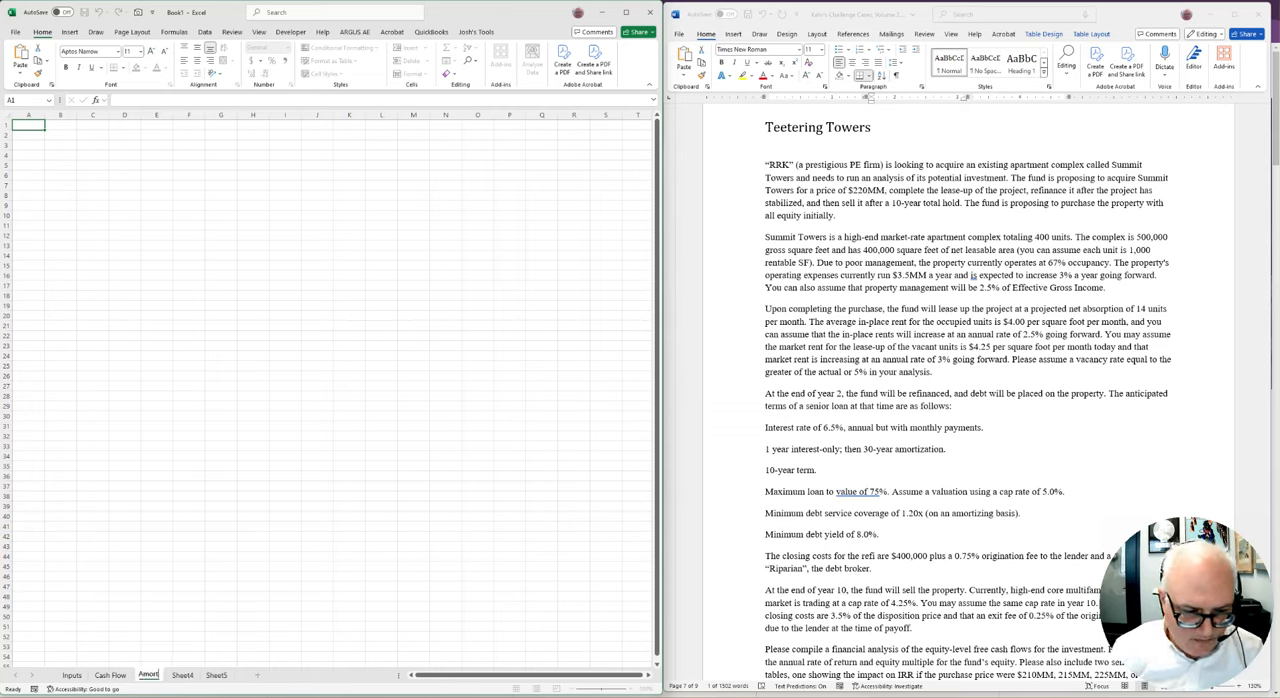
pyautogui.write('Incat')
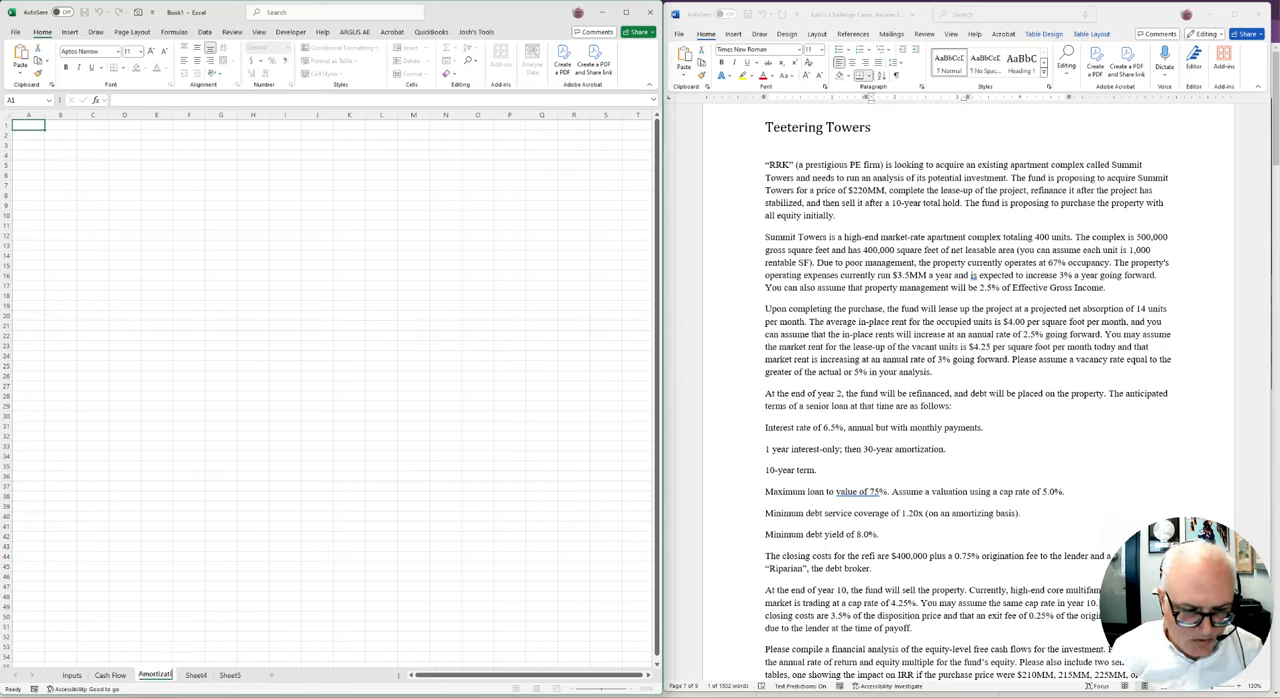
pyautogui.write('ion Sch')
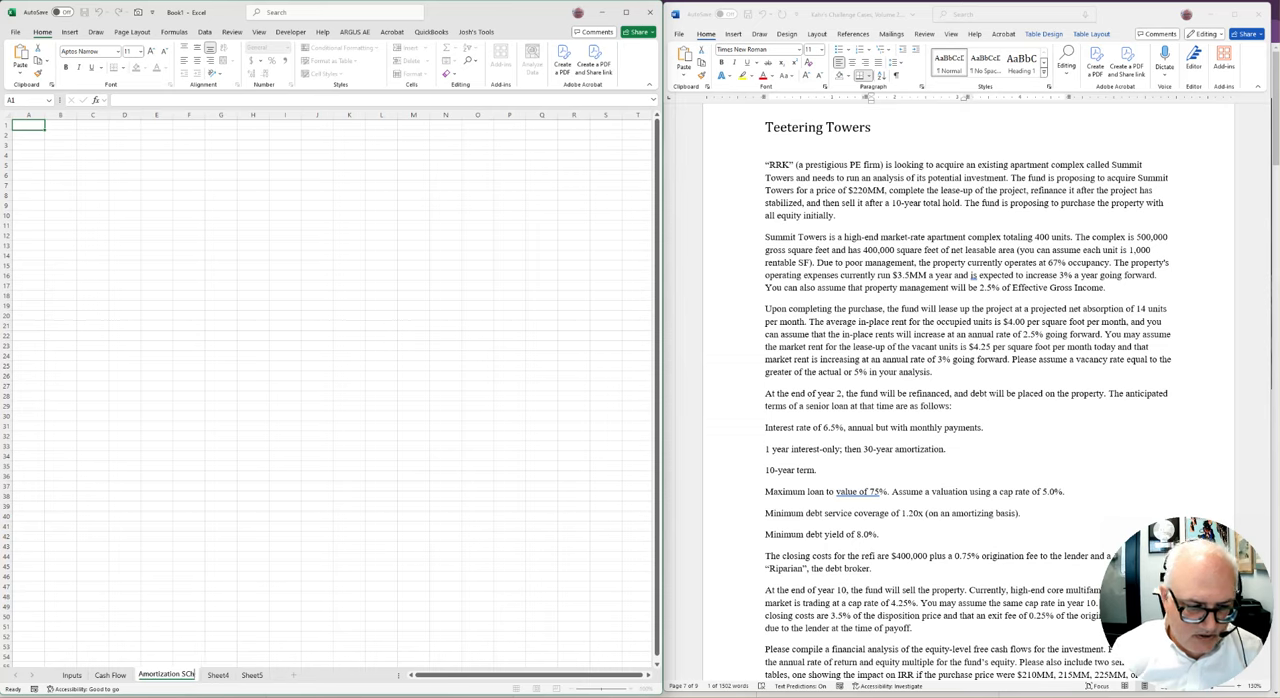
pyautogui.write('edule')
pyautogui.press('Return')
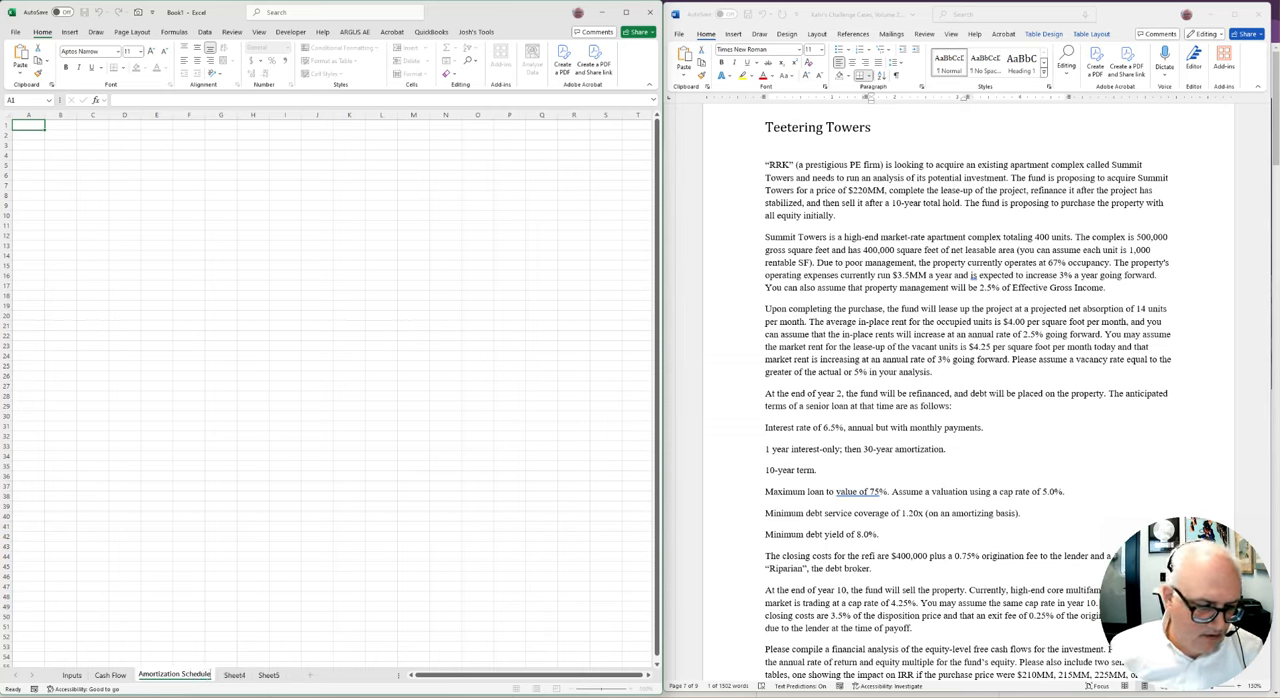
# Rename Sheet4 as Equity Structure
pyautogui.doubleClick(234, 679)
pyautogui.write('Equity Struc')
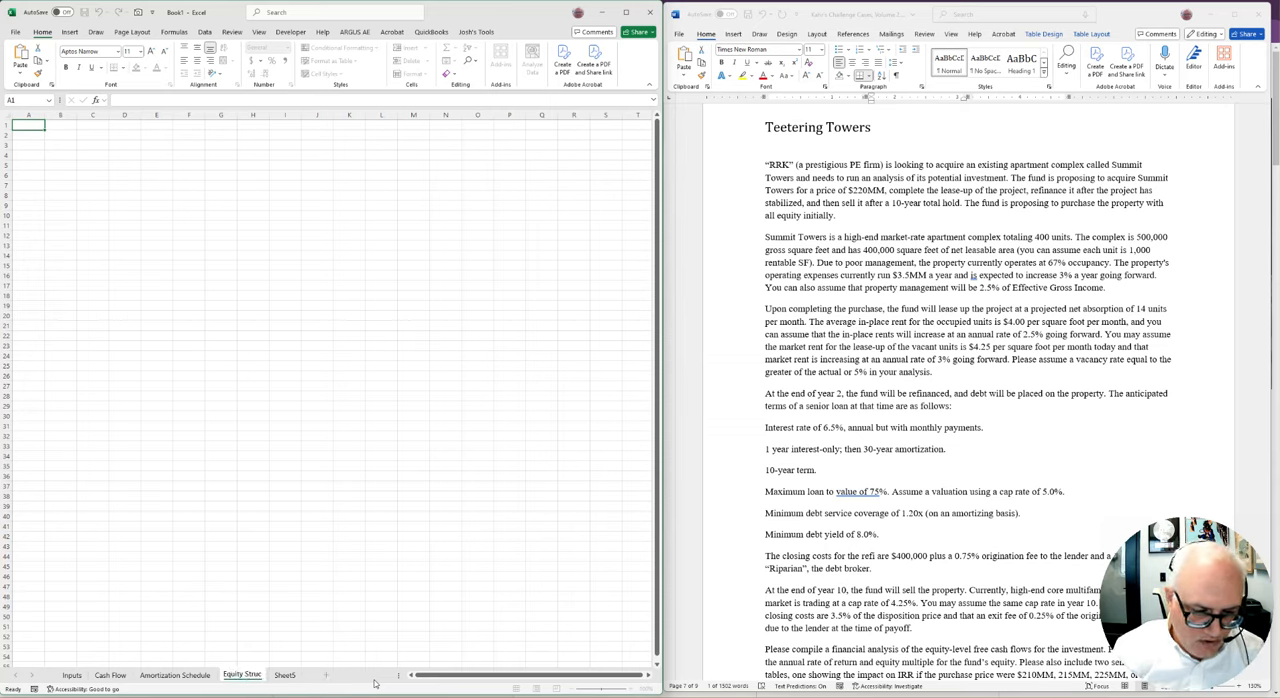
pyautogui.write('ture')
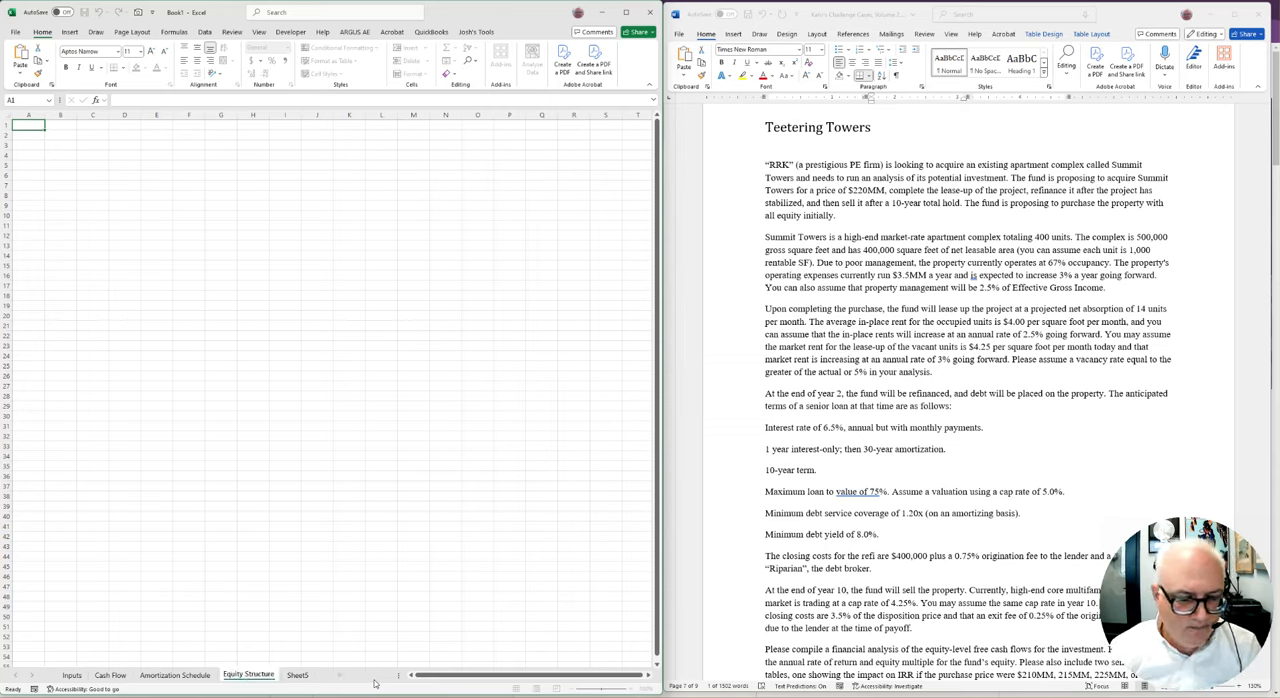
pyautogui.click(376, 567)
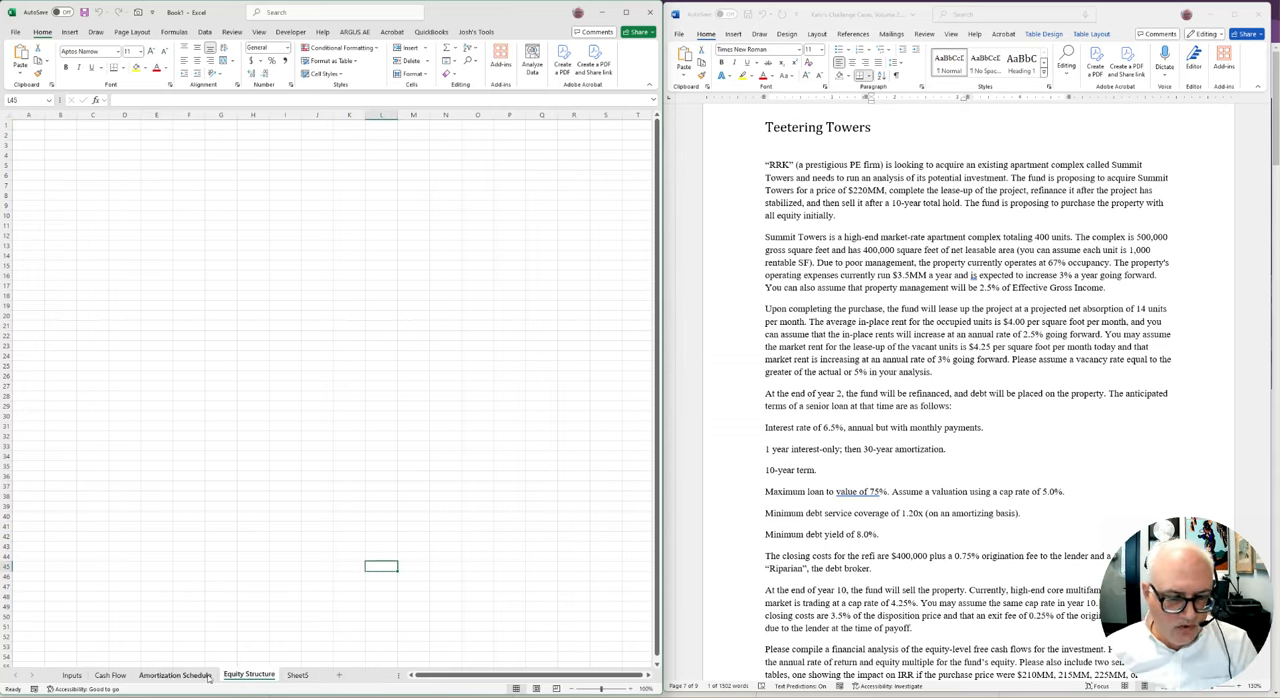
# Move Sheet5 in front of the Inputs sheet and rename it Executive Summary
pyautogui.moveTo(304, 677); pyautogui.dragTo(78, 681)
pyautogui.doubleClick(78, 681)
pyautogui.write('Executive S')
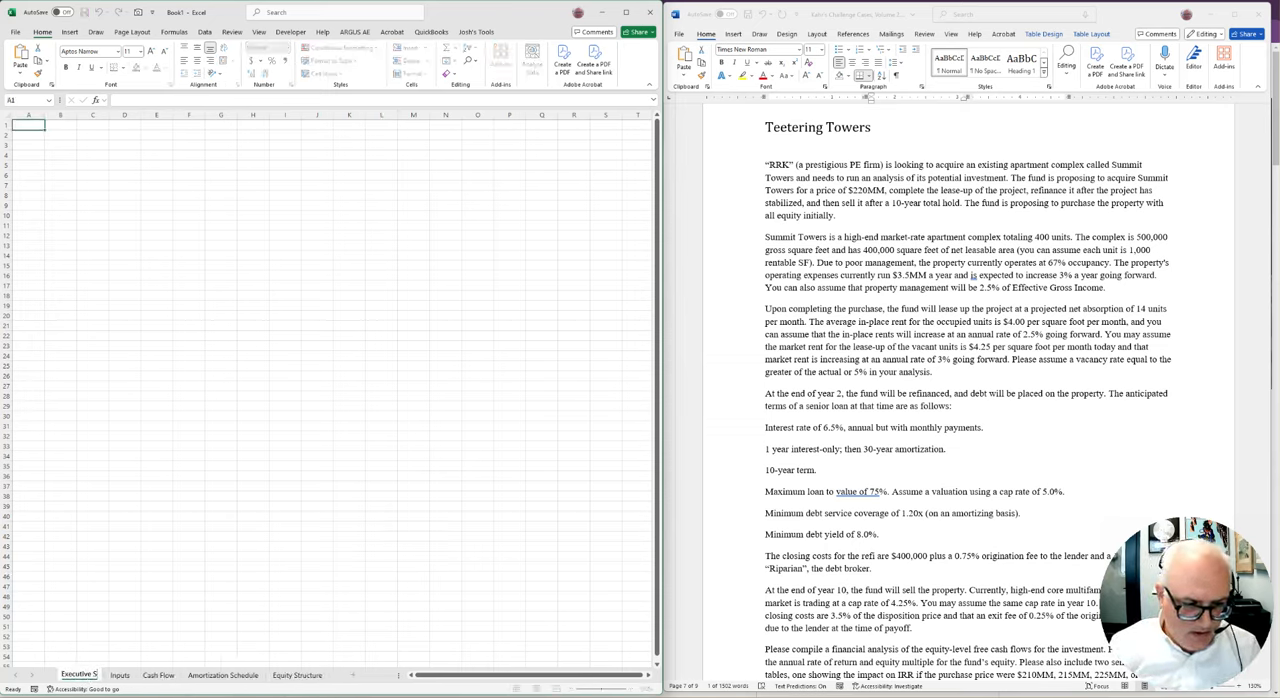
pyautogui.write('ummary')
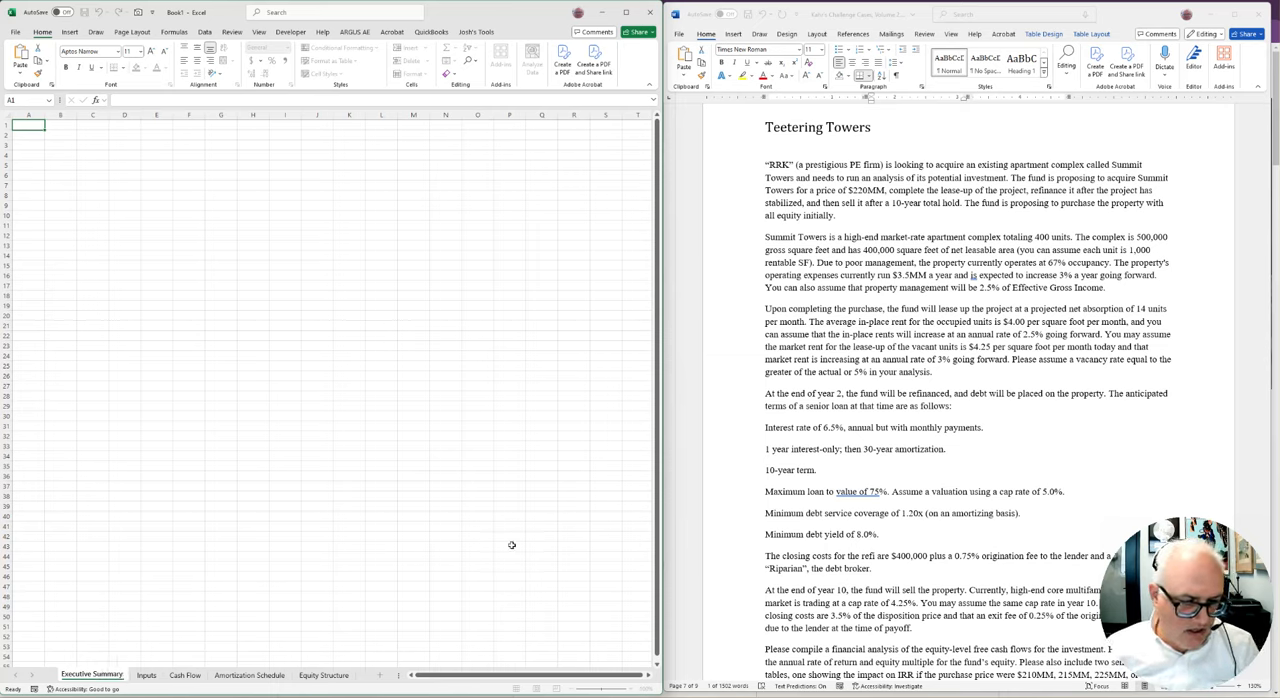
pyautogui.click(253, 536)
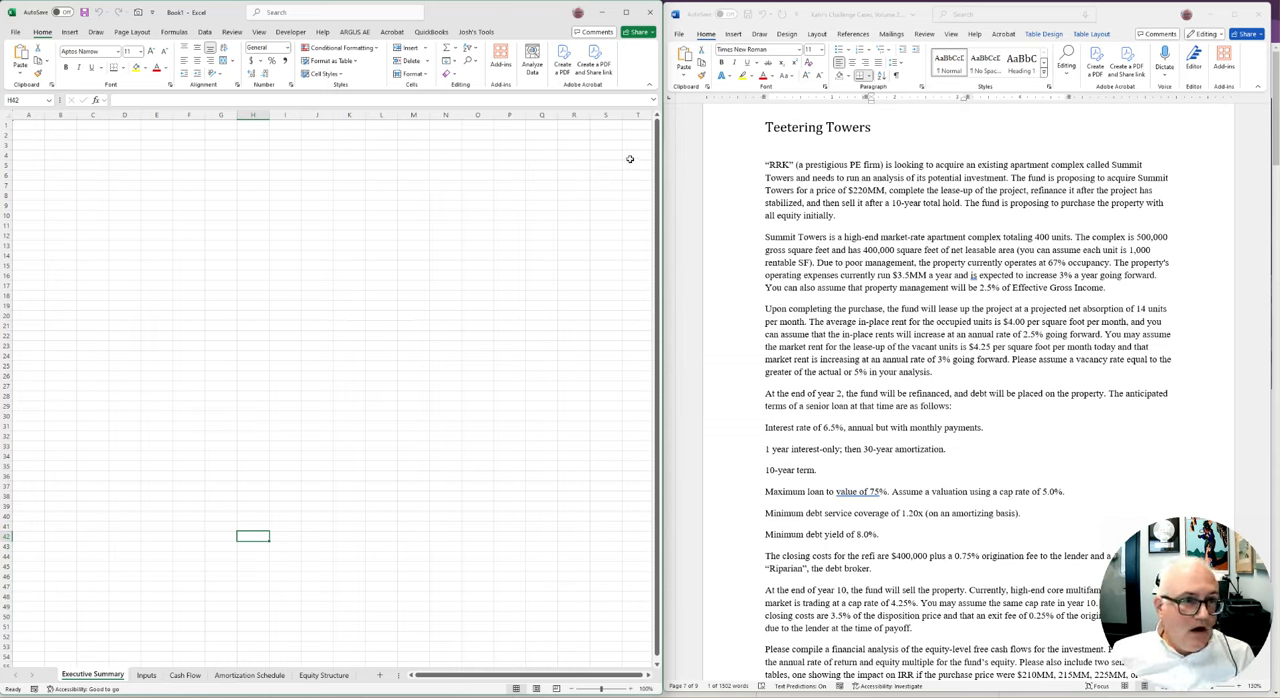
pyautogui.click(294, 324)
# On the Inputs sheet, enter the label Purchase Price in C5
pyautogui.click(146, 675)
pyautogui.click(150, 234)
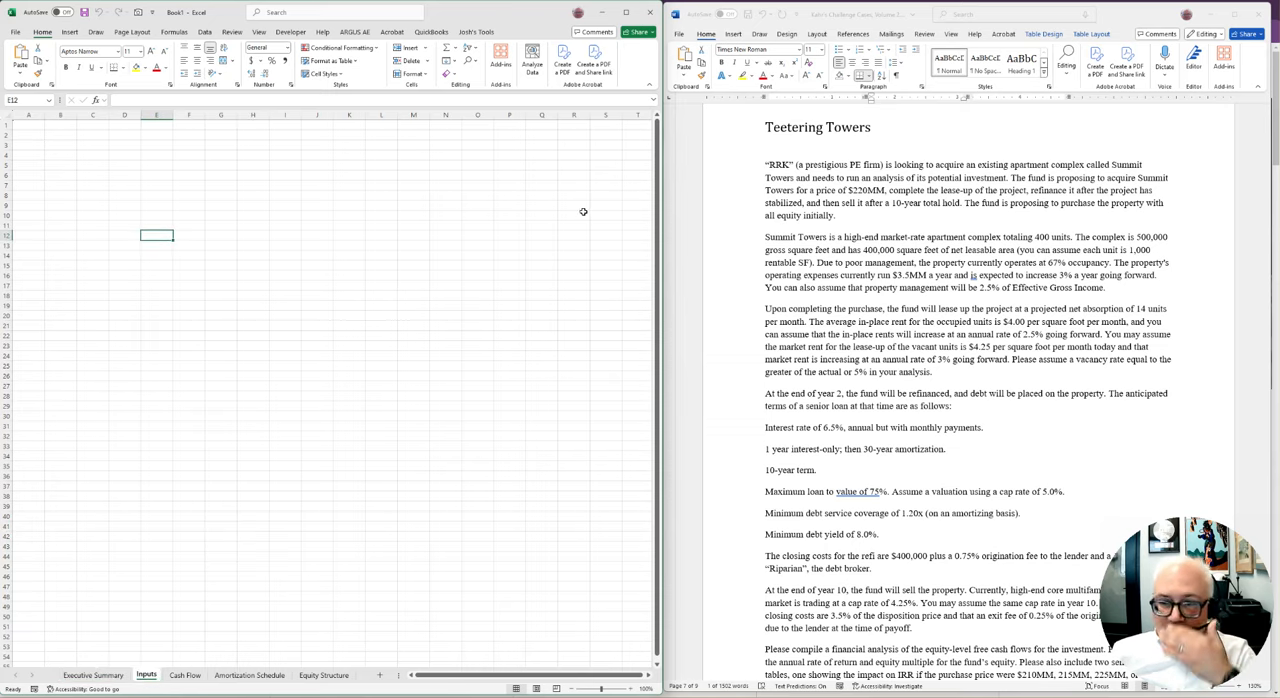
pyautogui.press('Up')
pyautogui.press('Up')
pyautogui.press('Up')
pyautogui.press('Left')
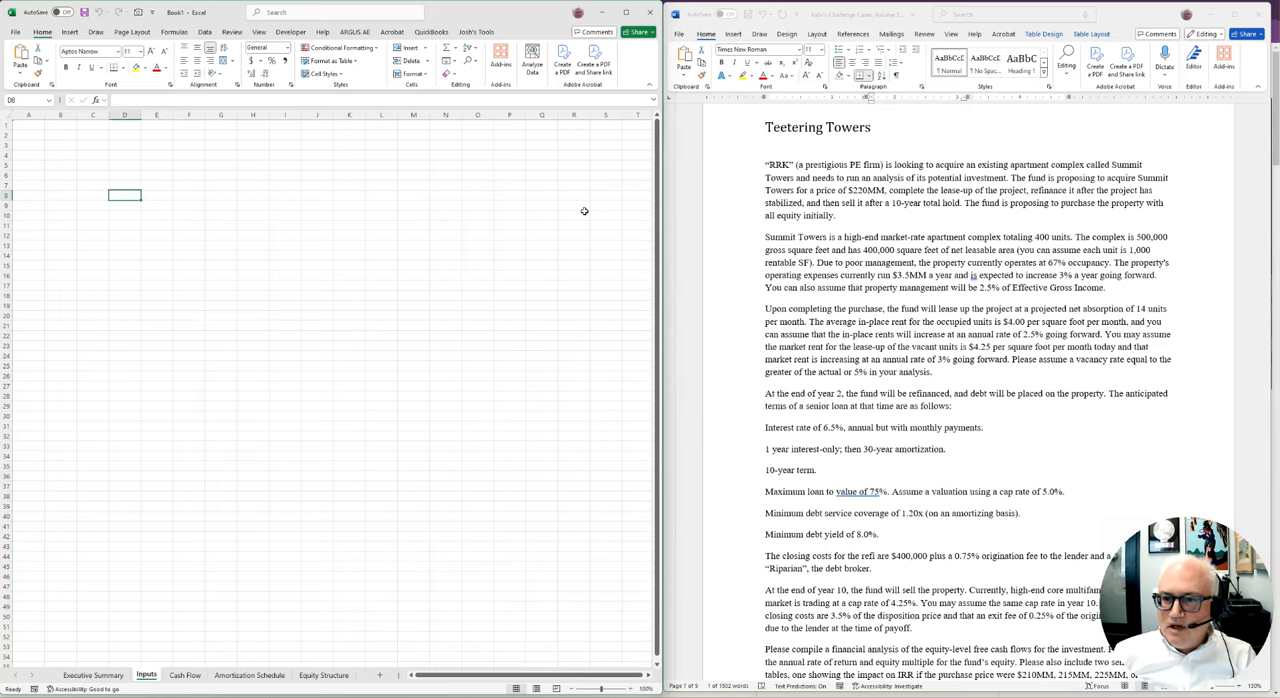
pyautogui.press('Left')
pyautogui.press('Up')
pyautogui.press('Up')
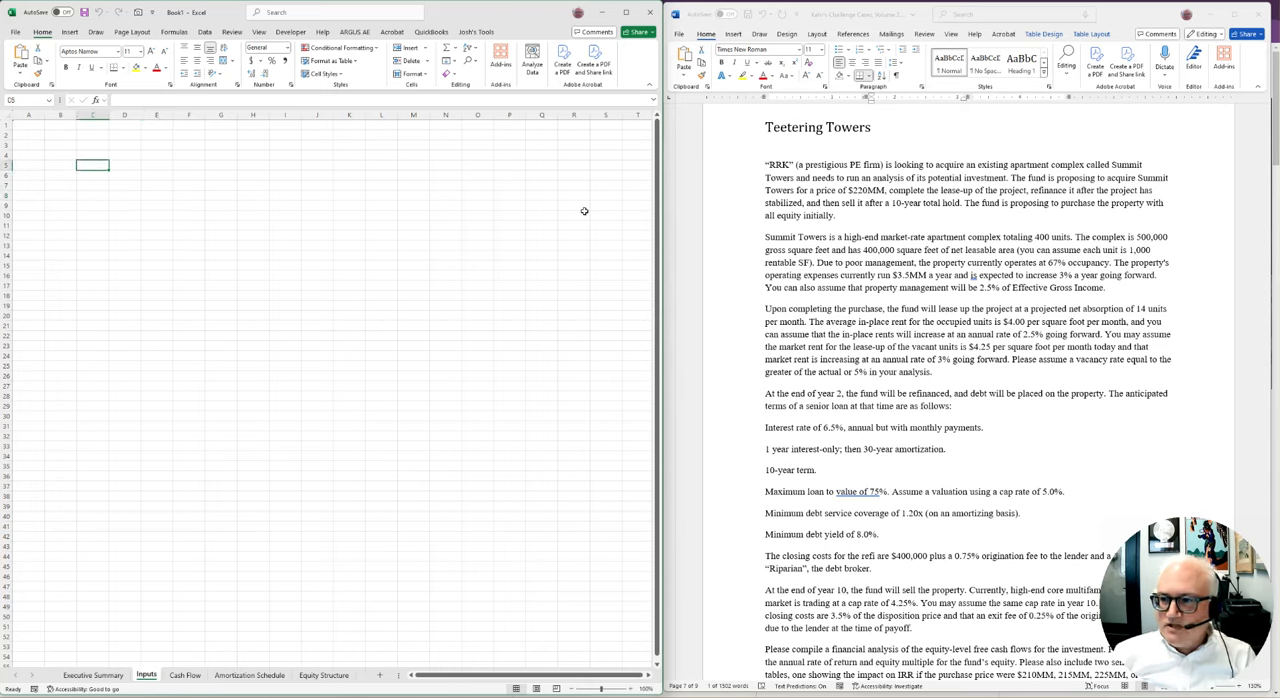
pyautogui.write('P')
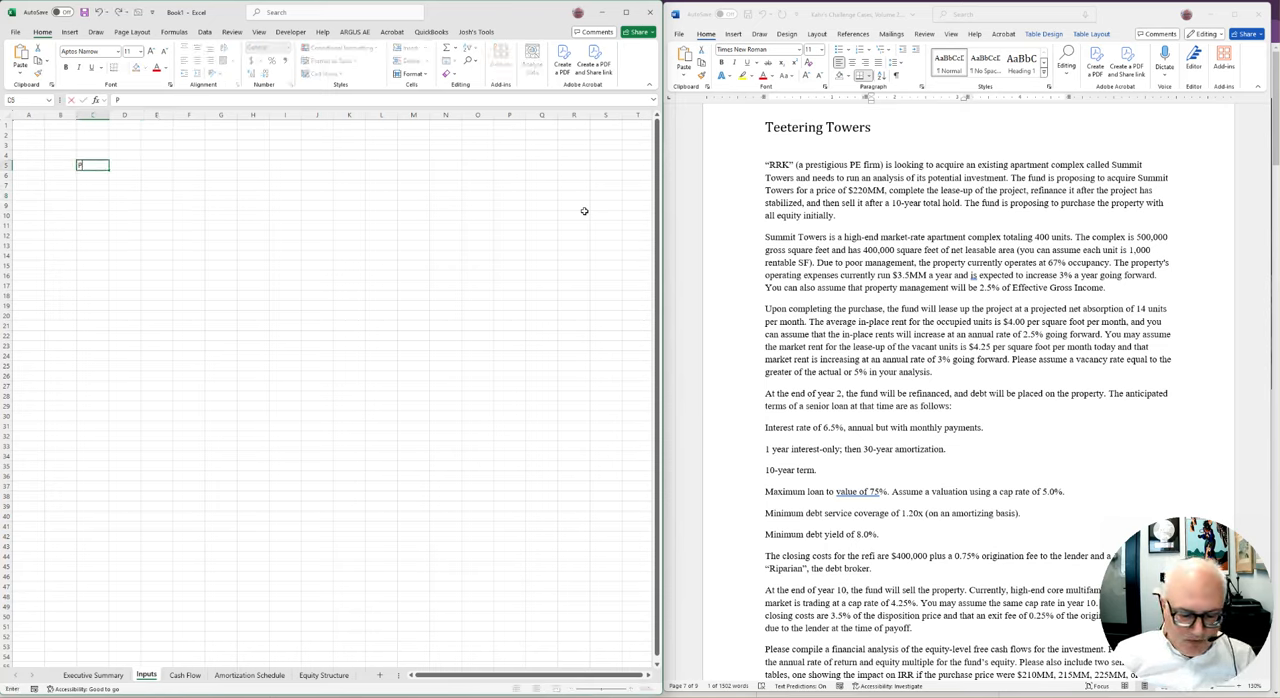
pyautogui.write('urchase')
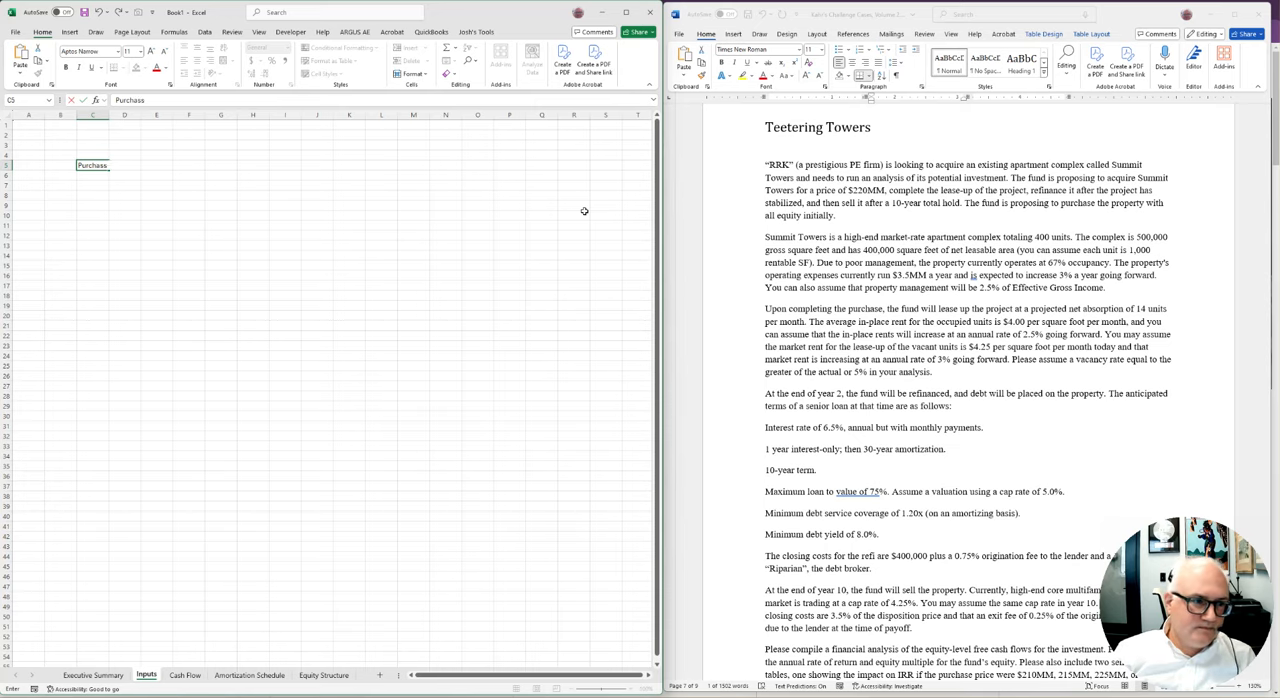
pyautogui.write(' Price')
pyautogui.press('Tab')
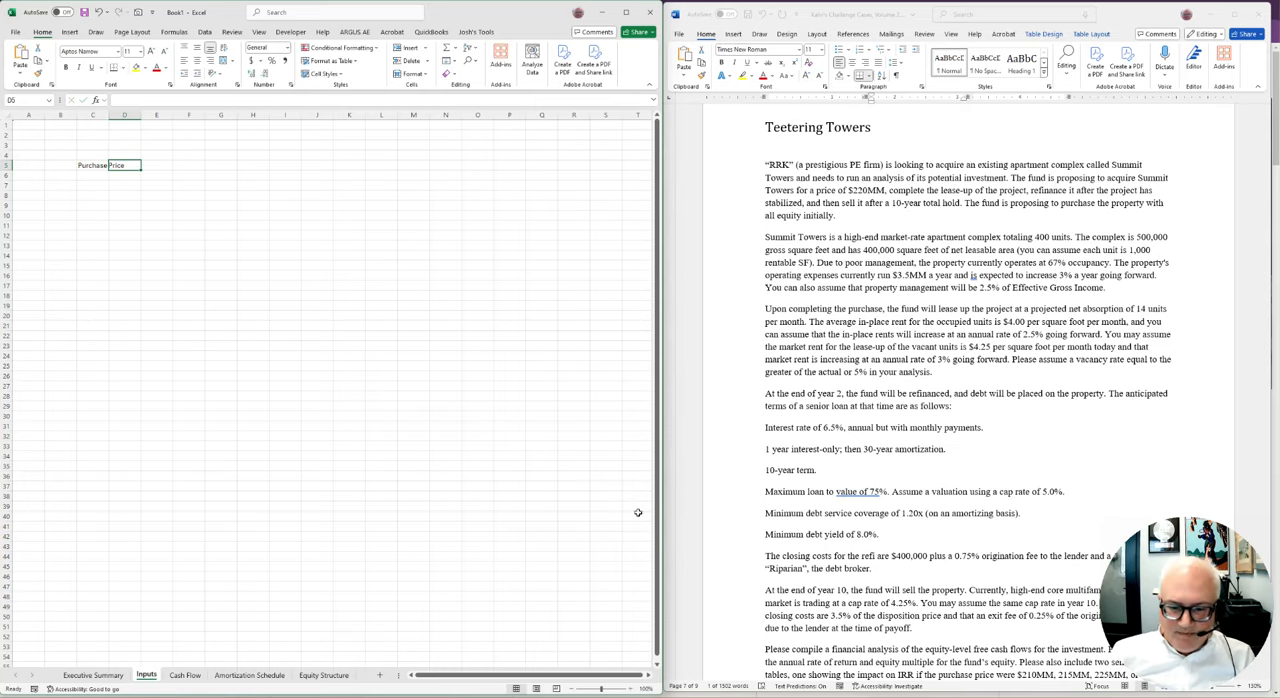
# Enter the purchase price of 220000000 in D5, beside its label
pyautogui.click(632, 690)
pyautogui.click(632, 690)
pyautogui.click(632, 690)
pyautogui.click(632, 690)
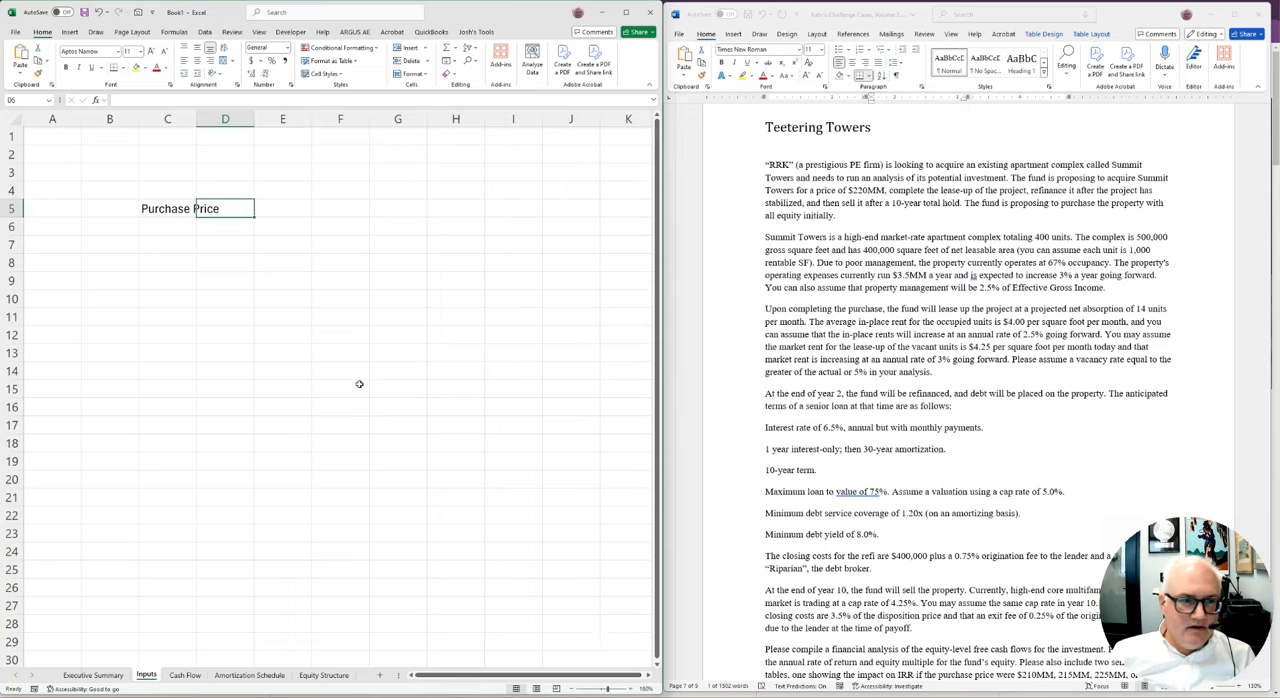
pyautogui.write('22')
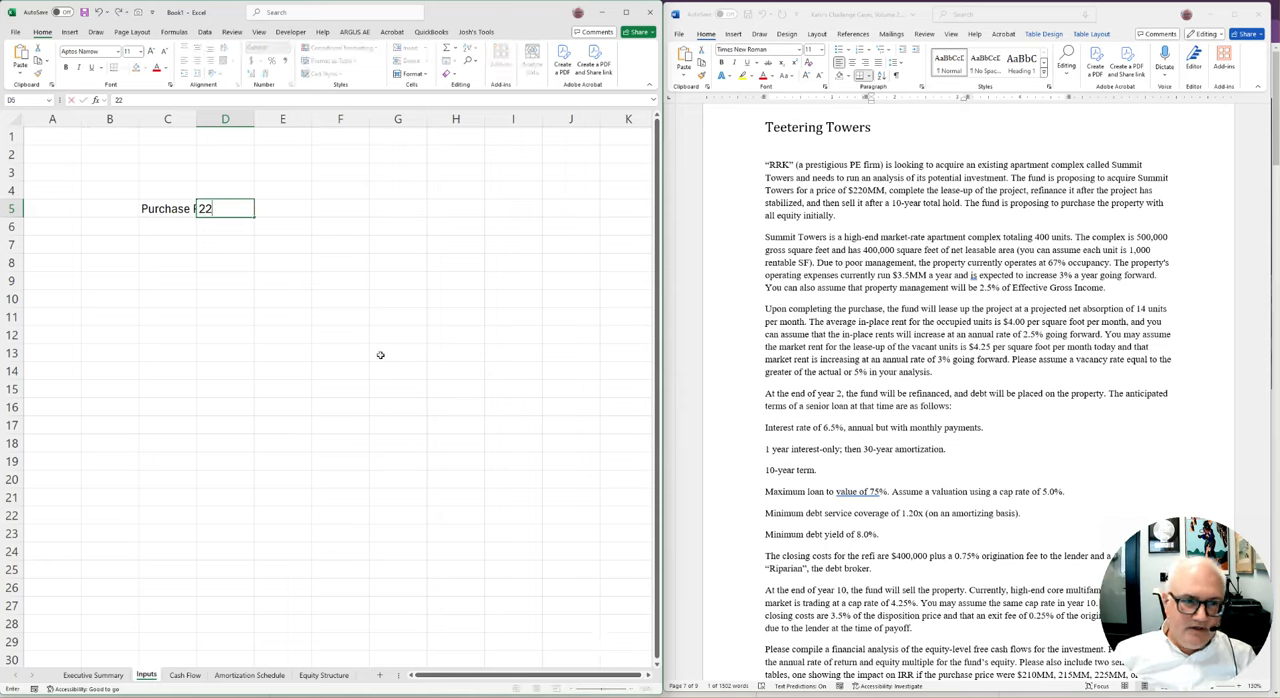
pyautogui.write('0000000')
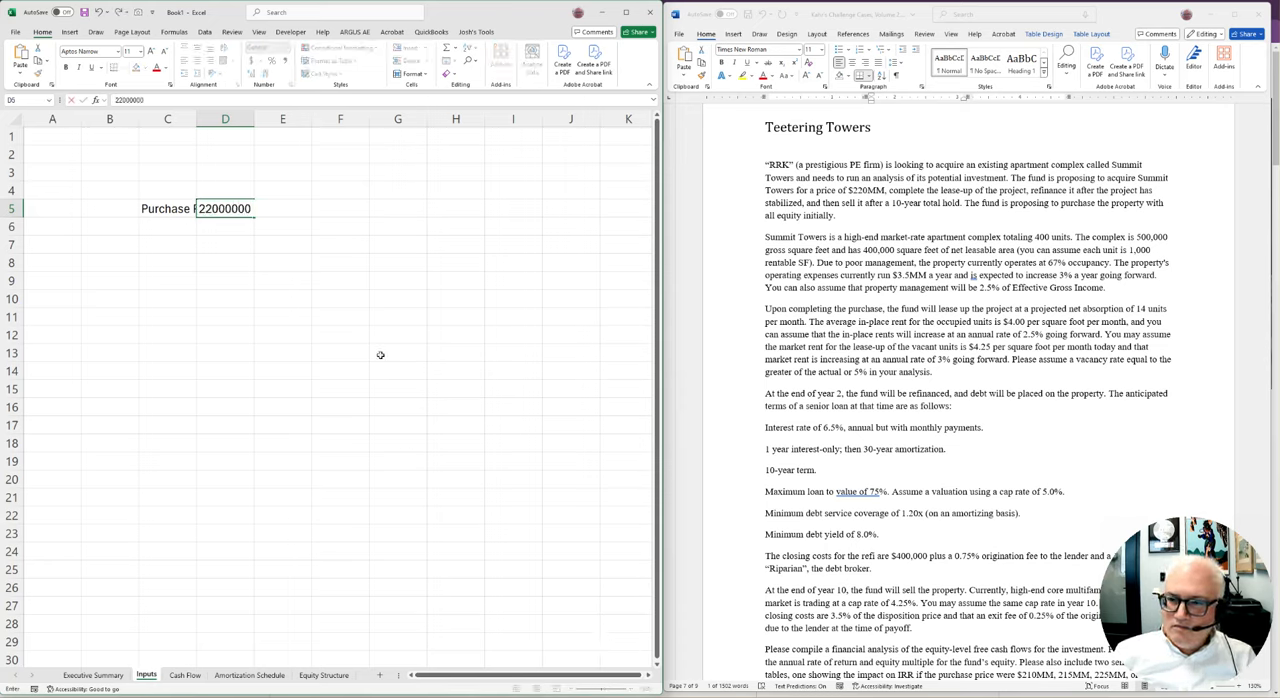
pyautogui.press('Return')
# Format the purchase price with thousands separators and no decimals, and widen column C to fit its label
pyautogui.press('Up')
pyautogui.hotkey('ctrl', 'shift', '1')
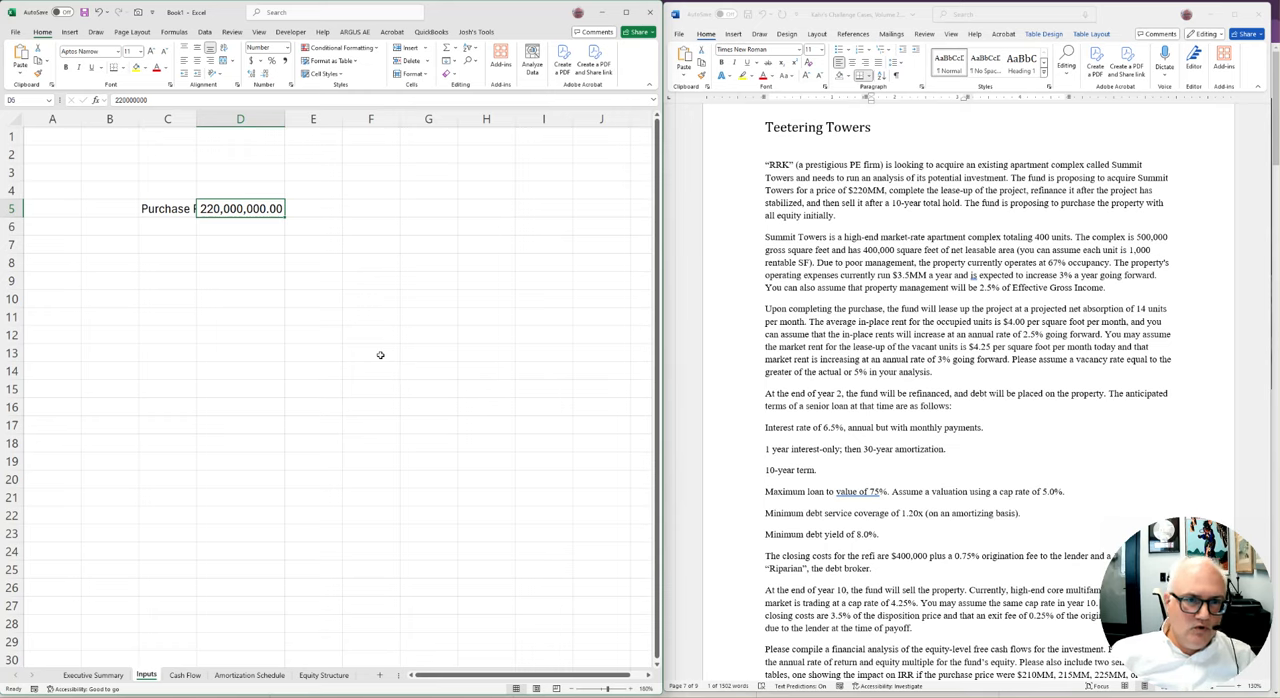
pyautogui.click(276, 78)
pyautogui.click(276, 78)
pyautogui.moveTo(198, 119); pyautogui.dragTo(240, 119)
pyautogui.click(279, 279)
pyautogui.press('Up')
pyautogui.press('Up')
pyautogui.press('Up')
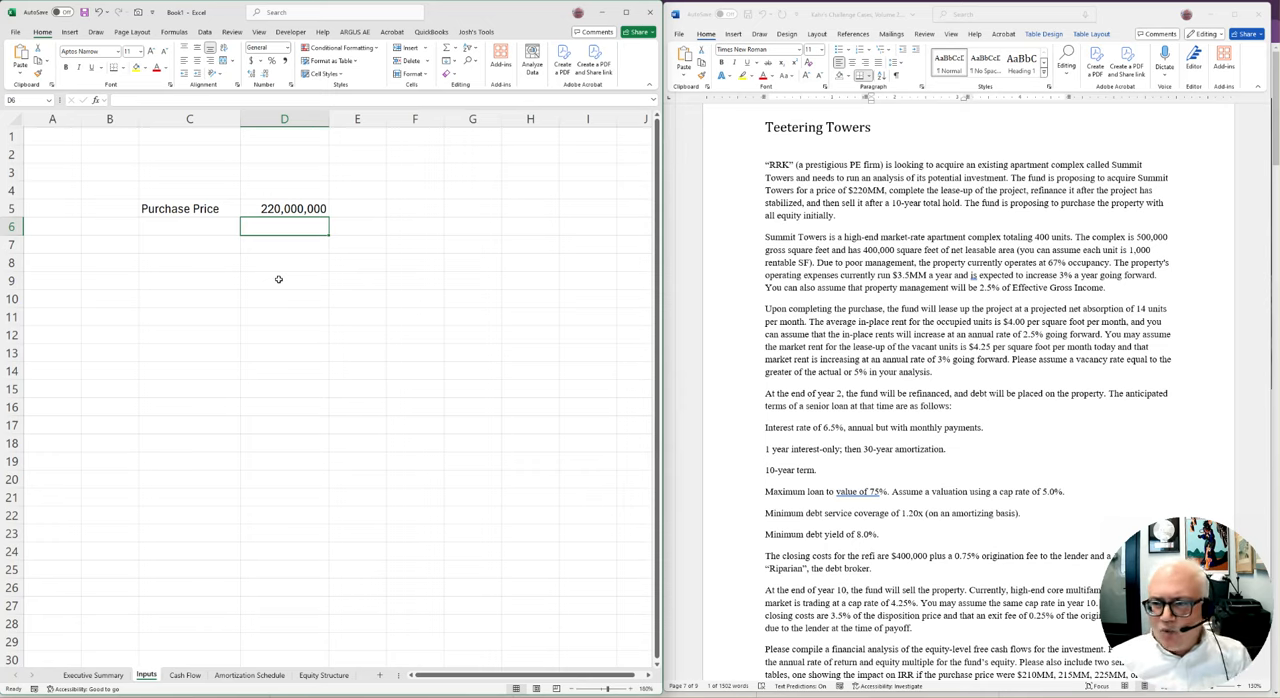
pyautogui.press('Down')
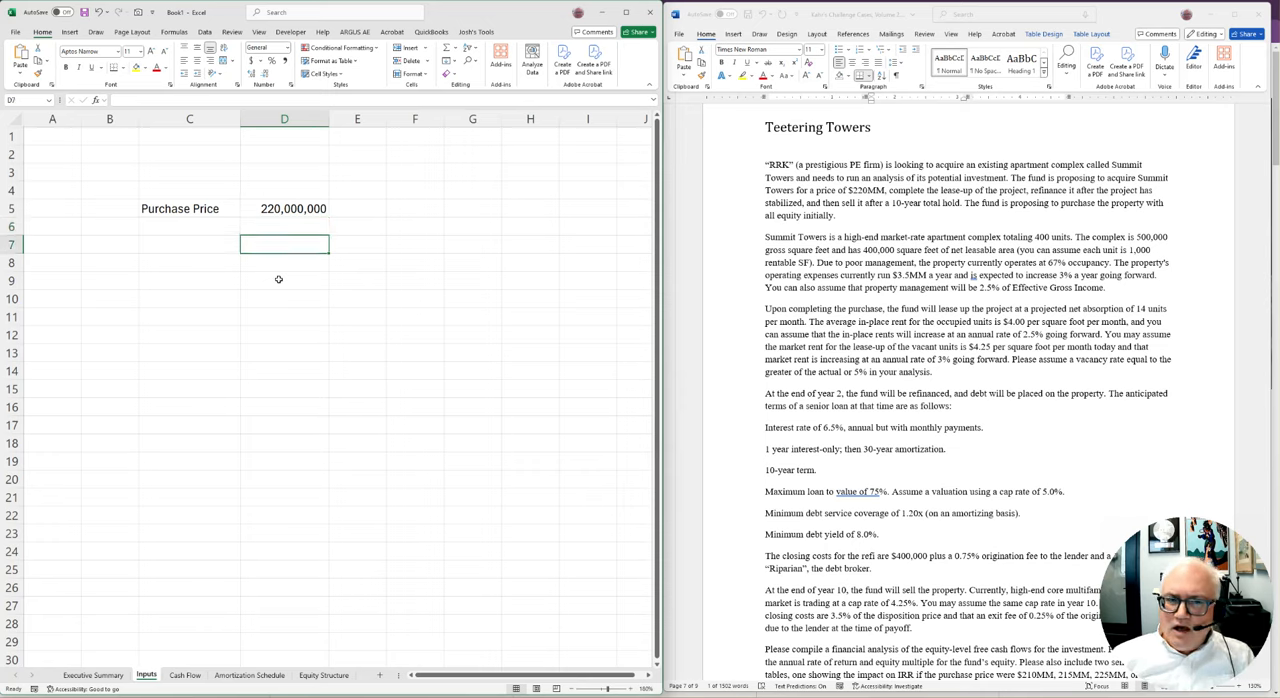
pyautogui.press('Left')
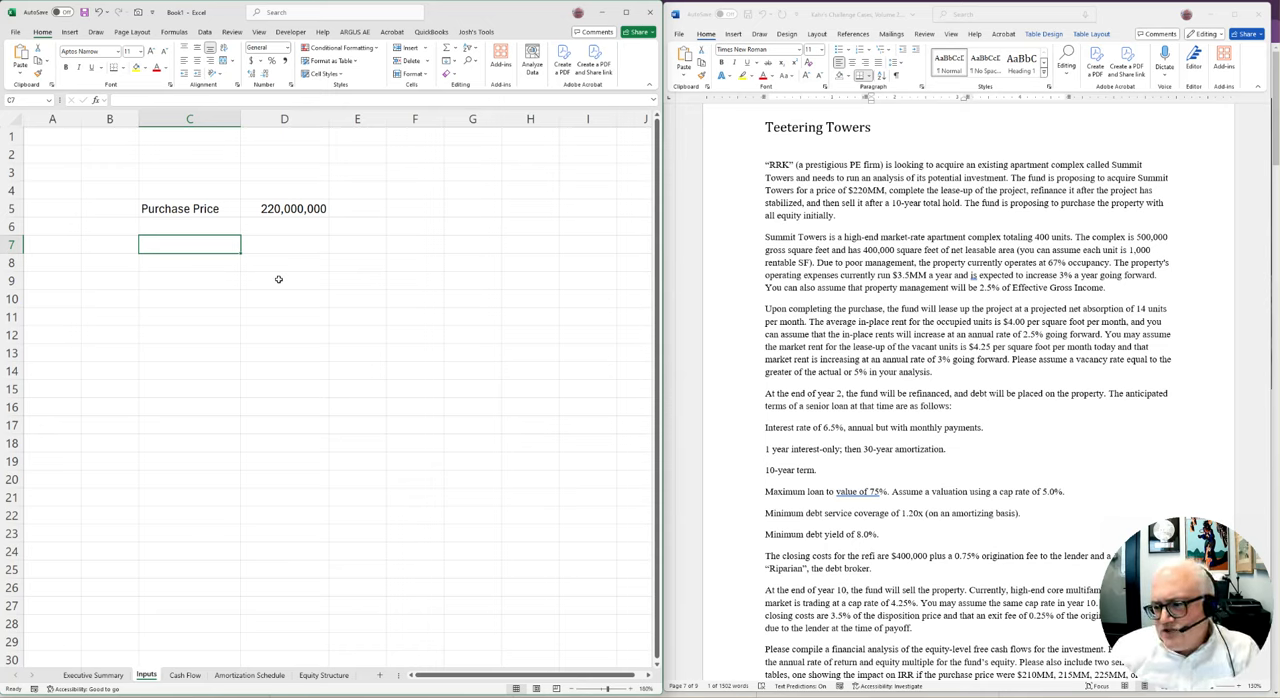
# Review the case document's year-10 sale assumptions, exit cap rate, sensitivity table requests and equity split
pyautogui.scroll(-4, 610, 435)
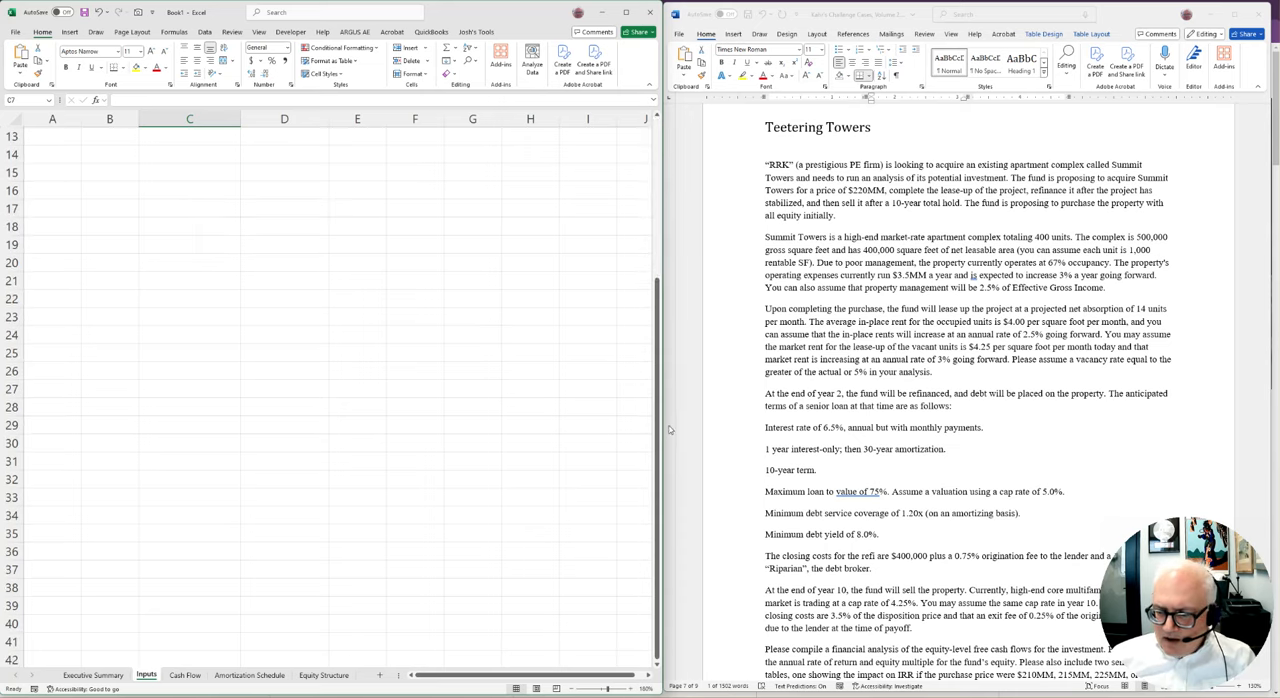
pyautogui.scroll(2, 670, 424)
pyautogui.scroll(-5, 892, 450)
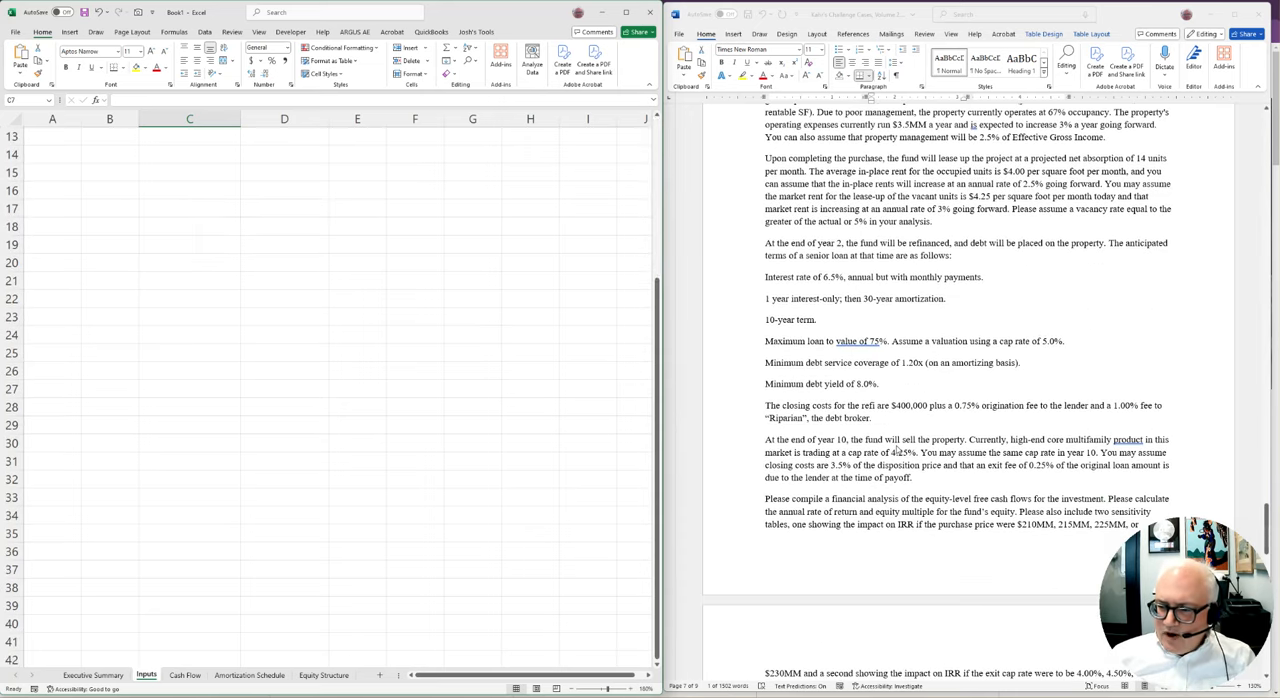
pyautogui.click(1000, 410)
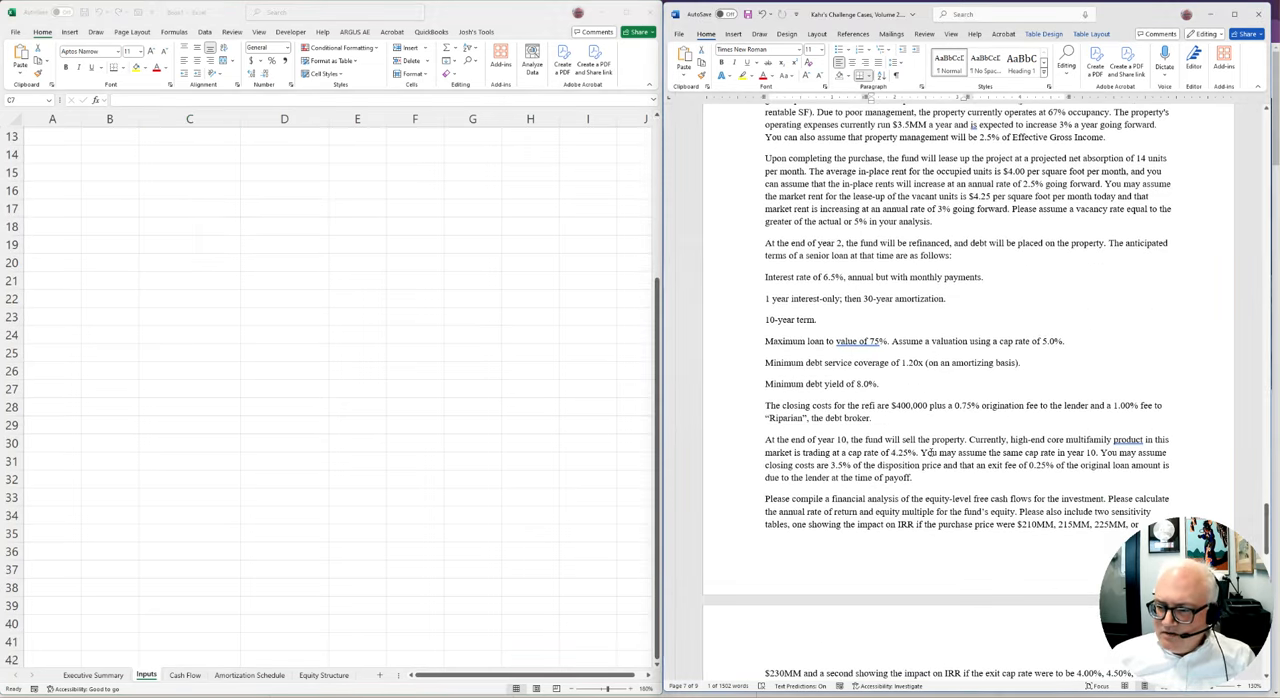
pyautogui.moveTo(928, 452); pyautogui.dragTo(1118, 452)
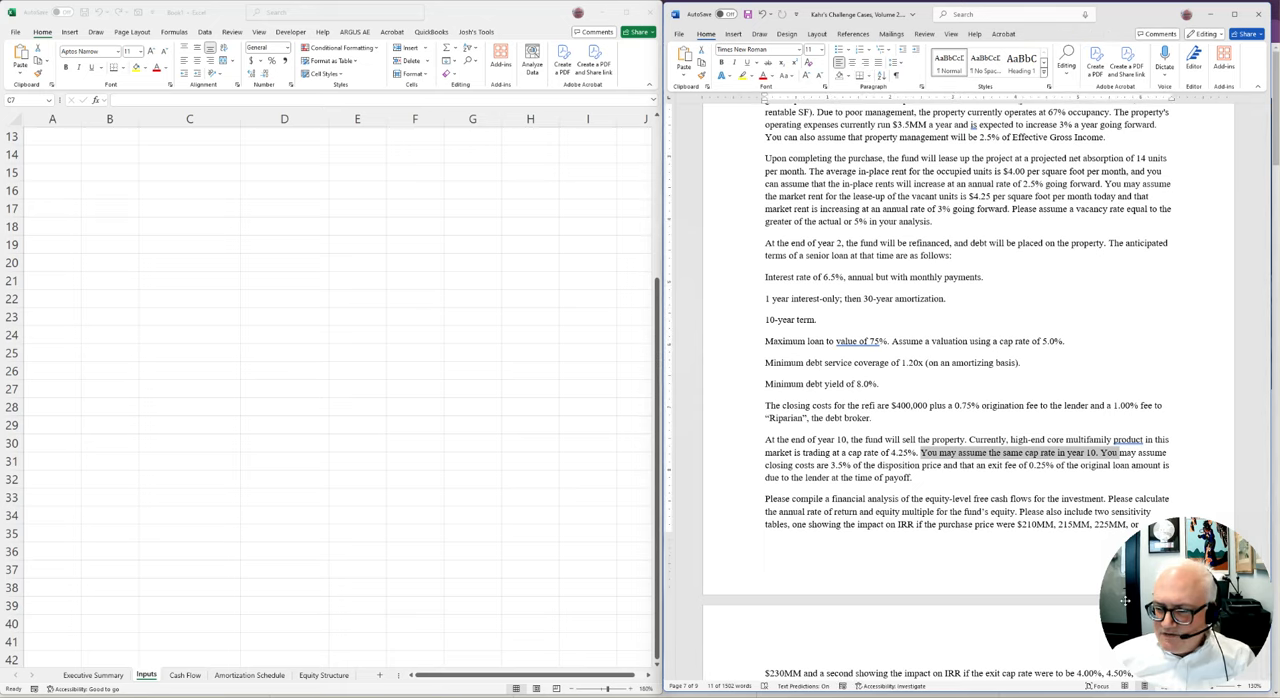
pyautogui.scroll(-2, 1016, 513)
pyautogui.scroll(-2, 1016, 513)
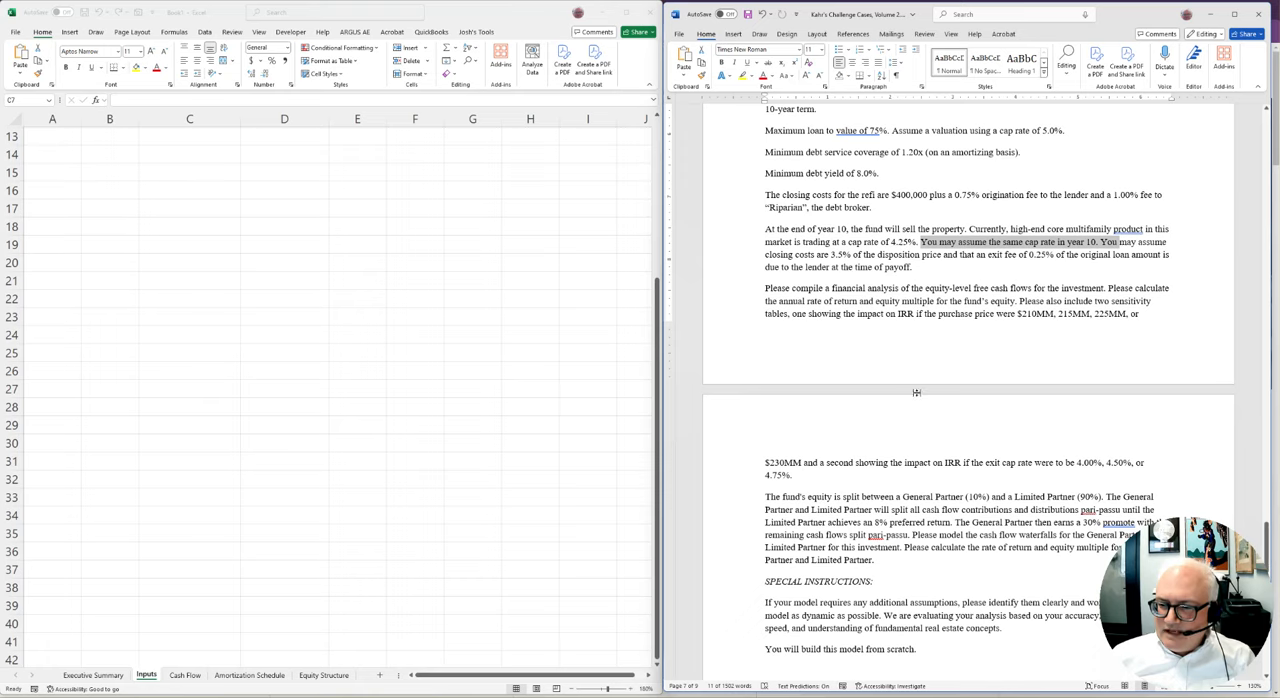
pyautogui.scroll(9, 916, 362)
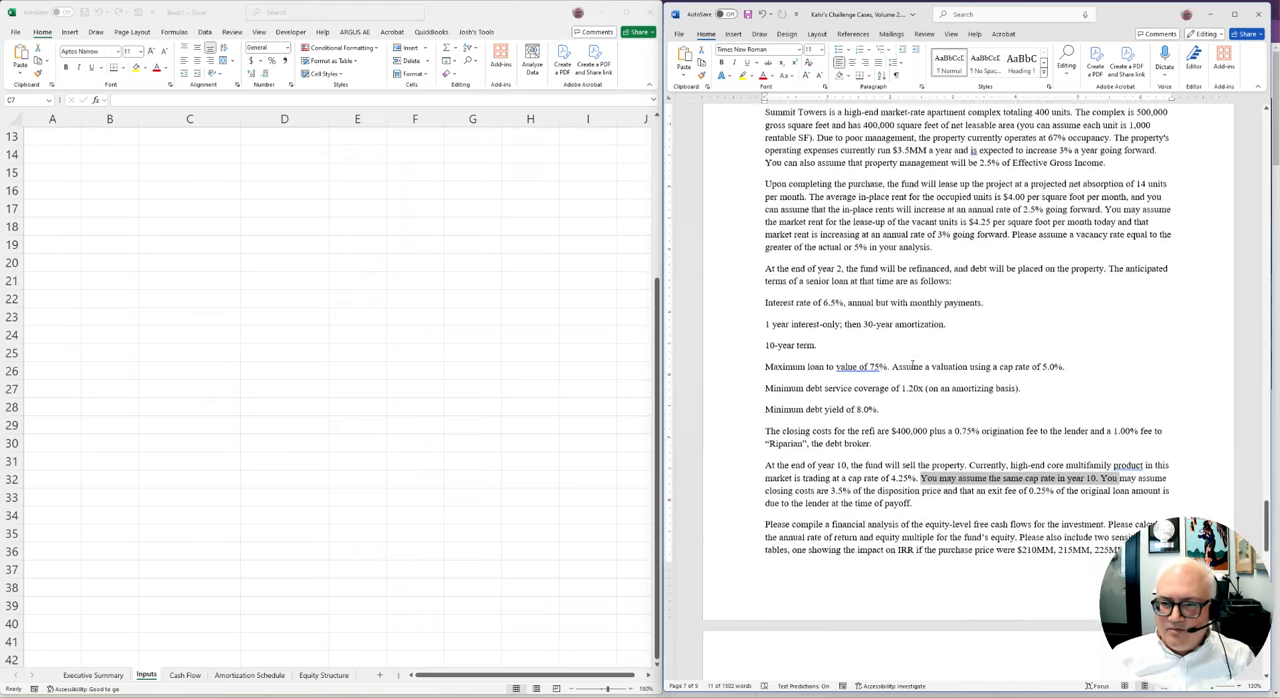
pyautogui.scroll(4, 323, 200)
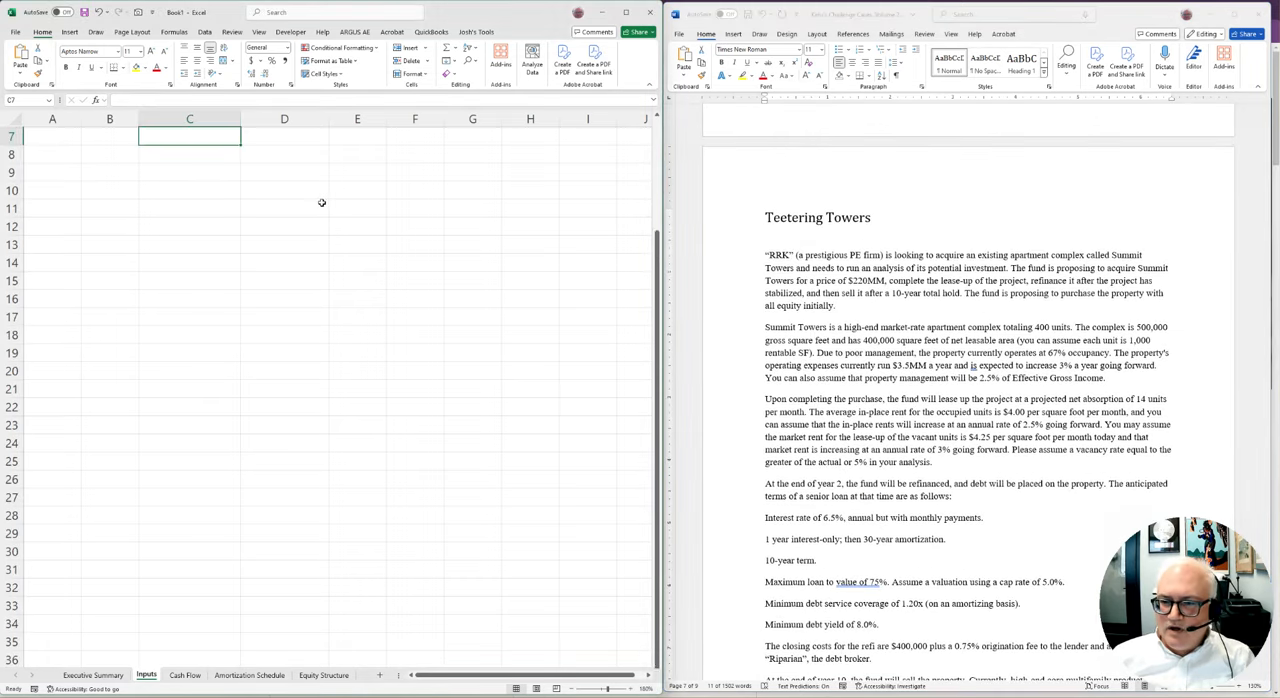
# Start a unit-count row in row 7 of the Inputs sheet, with 400 in D7
pyautogui.click(264, 210)
pyautogui.press('Left')
pyautogui.press('Left')
pyautogui.press('Left')
pyautogui.press('Down')
pyautogui.press('Down')
pyautogui.press('Down')
pyautogui.press('Right')
pyautogui.press('Right')
pyautogui.press('Up')
pyautogui.write('Unit')
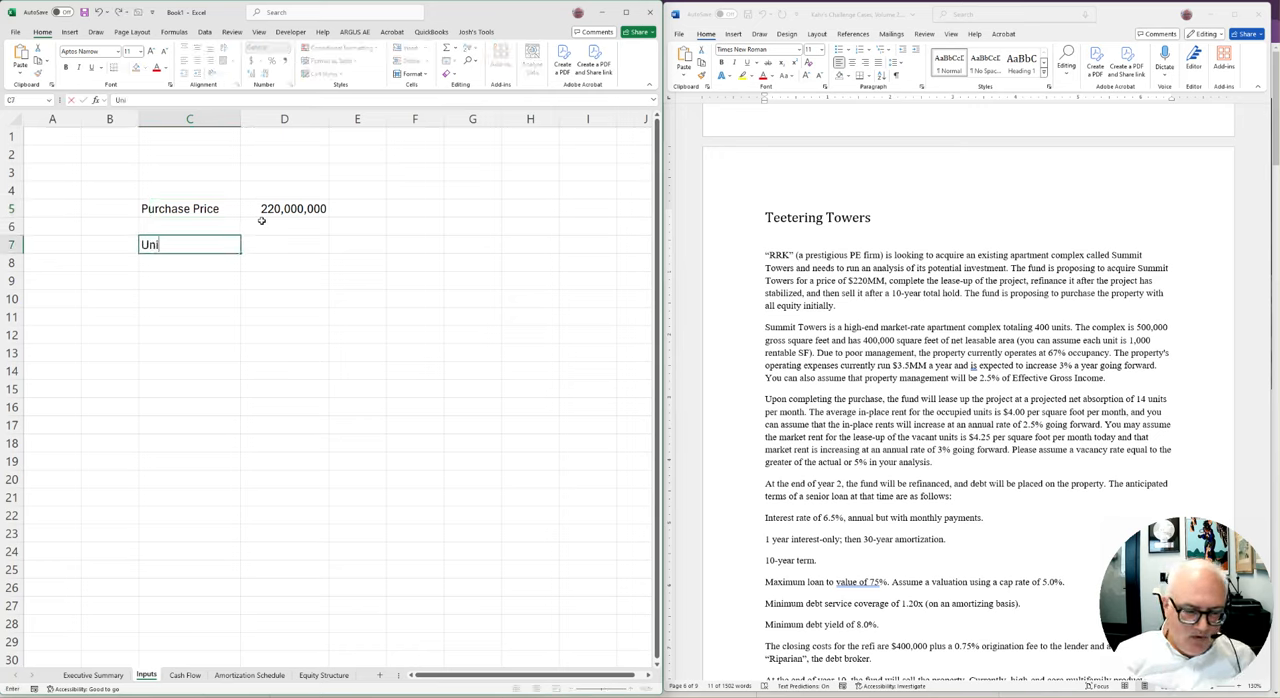
pyautogui.press('Right')
pyautogui.write('400')
pyautogui.press('Return')
# Label the unit-count row in C7 as Units
pyautogui.press('Left')
pyautogui.write('Unbit')
pyautogui.press('BackSpace')
pyautogui.press('BackSpace')
pyautogui.press('BackSpace')
pyautogui.write('its')
pyautogui.press('Return')
pyautogui.press('Return')
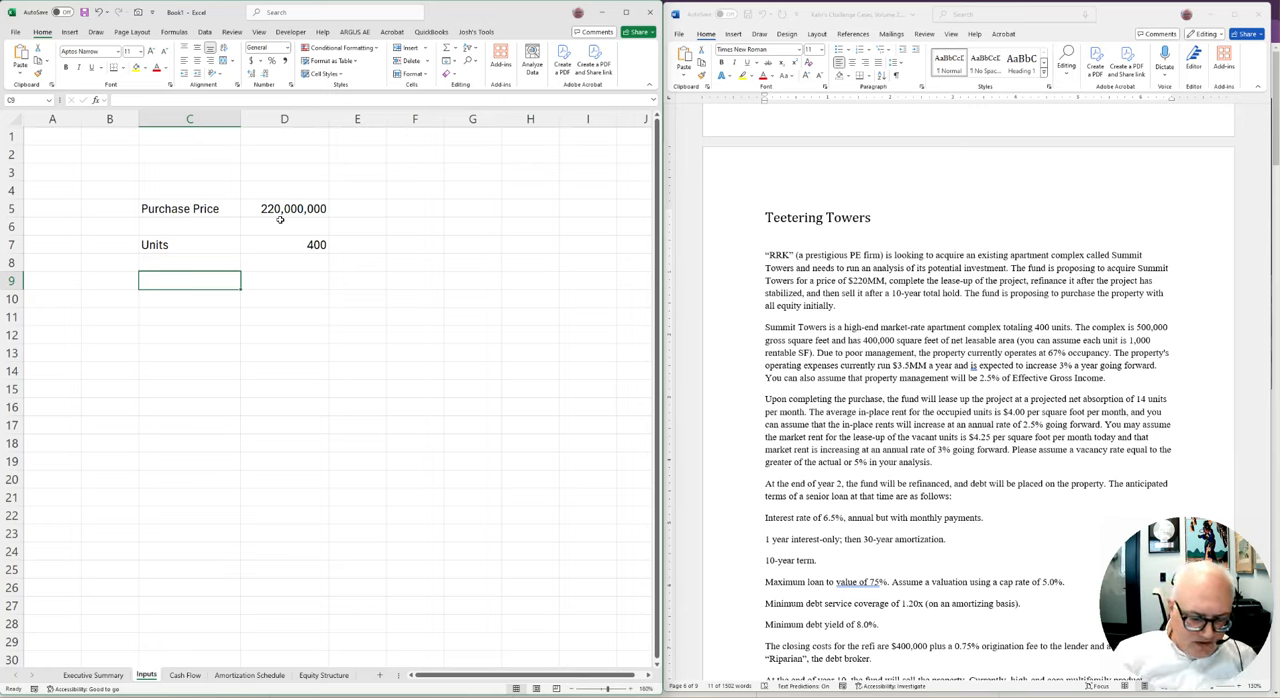
# Add the labels GSF in C9 and NSF in C10
pyautogui.write('GSF')
pyautogui.press('Return')
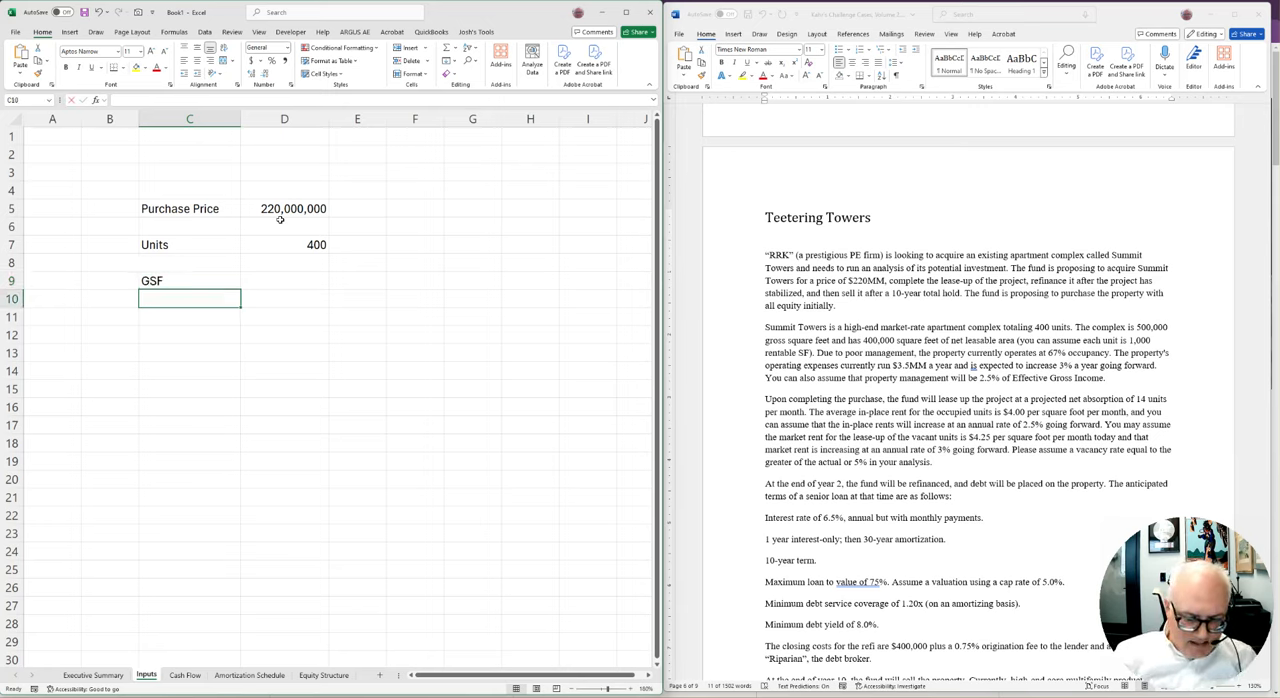
pyautogui.write('NSF')
pyautogui.press('Up')
pyautogui.press('Right')
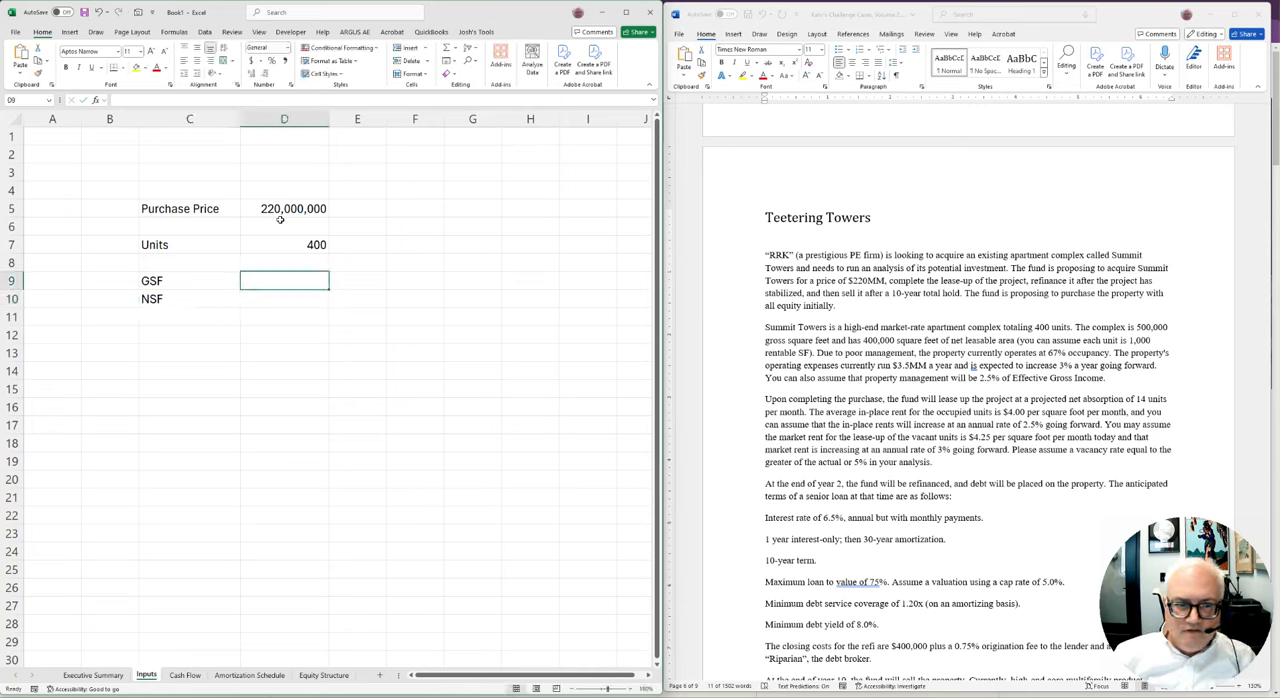
# Enter 500000 as the GSF value in D9 and 400000 as the NSF value in D10
pyautogui.write('500000')
pyautogui.press('Return')
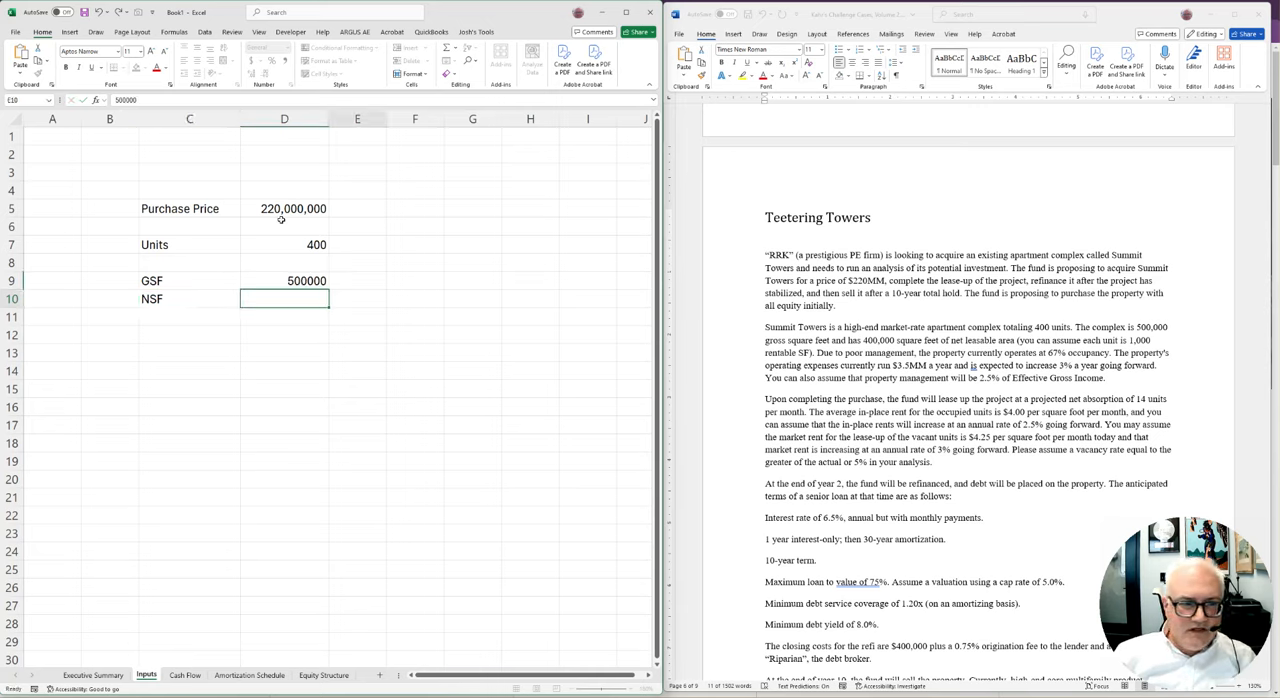
pyautogui.press('Right')
pyautogui.press('Left')
pyautogui.write('400000')
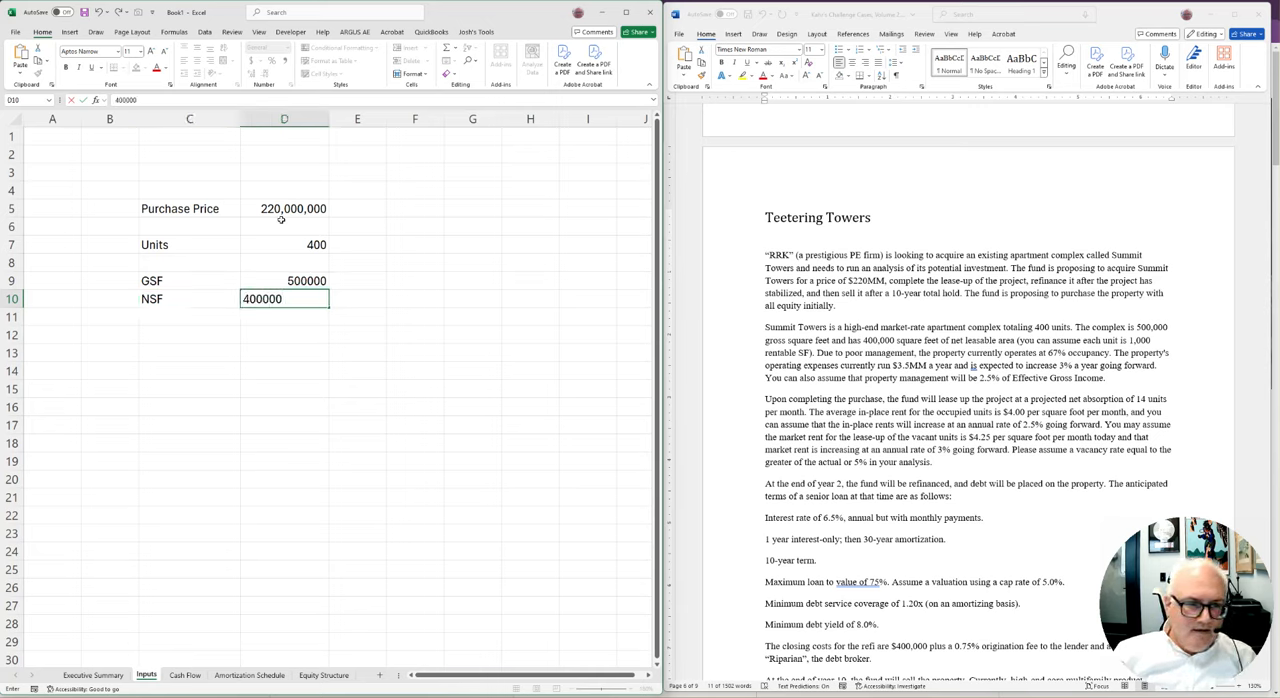
pyautogui.press('Up')
# Format the GSF and NSF values in D9:D10 with thousands separators and no decimals
pyautogui.hotkey('shift', 'Down')
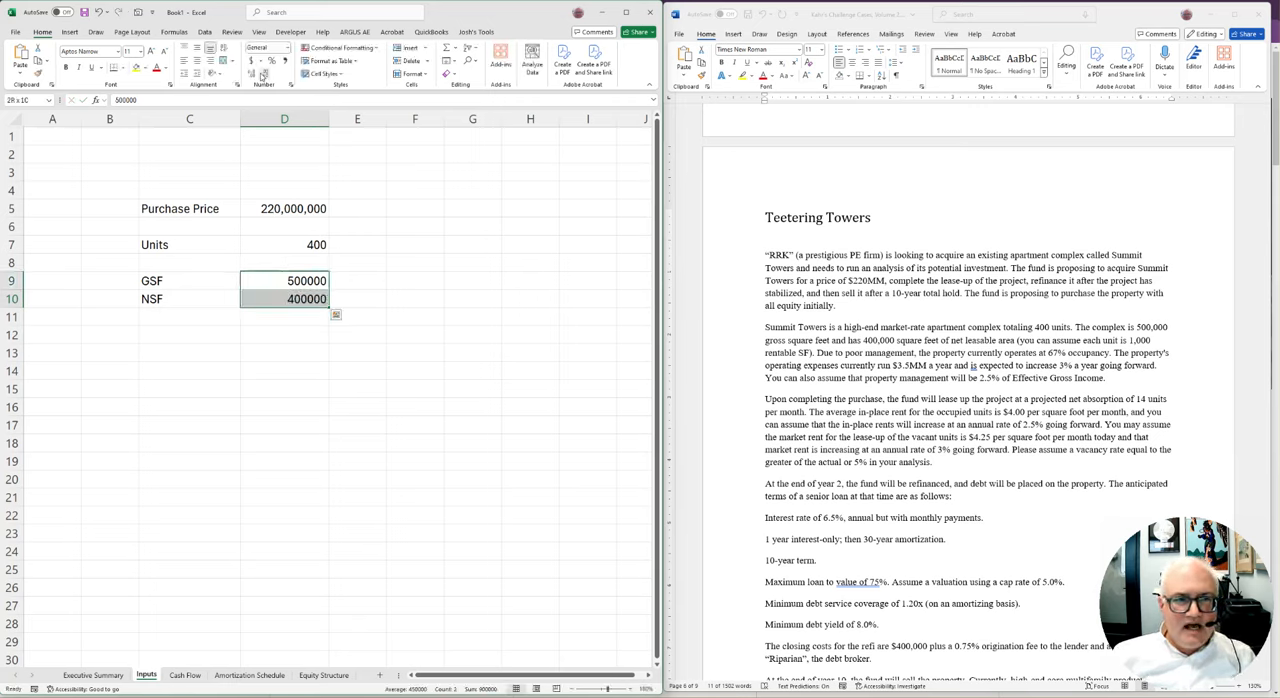
pyautogui.click(284, 61)
pyautogui.doubleClick(267, 76)
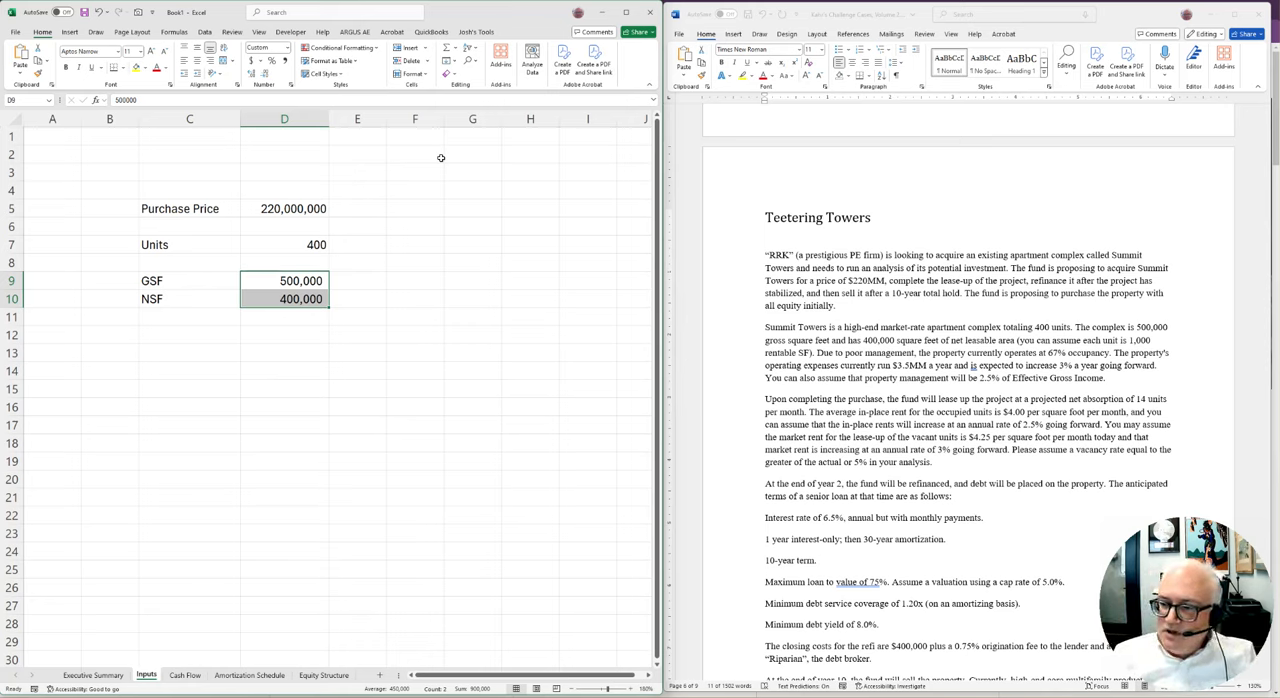
# Label C11 as NSF/Unit, directly below the NSF row
pyautogui.press('Left')
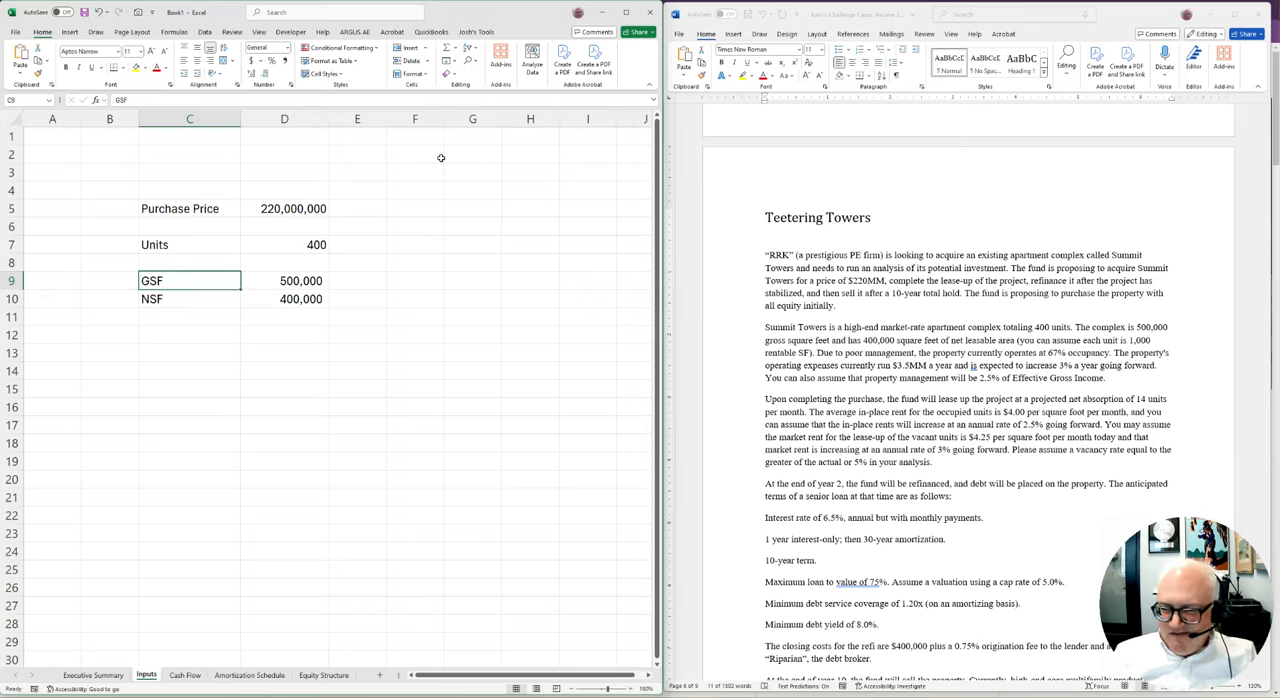
pyautogui.press('Down')
pyautogui.press('Down')
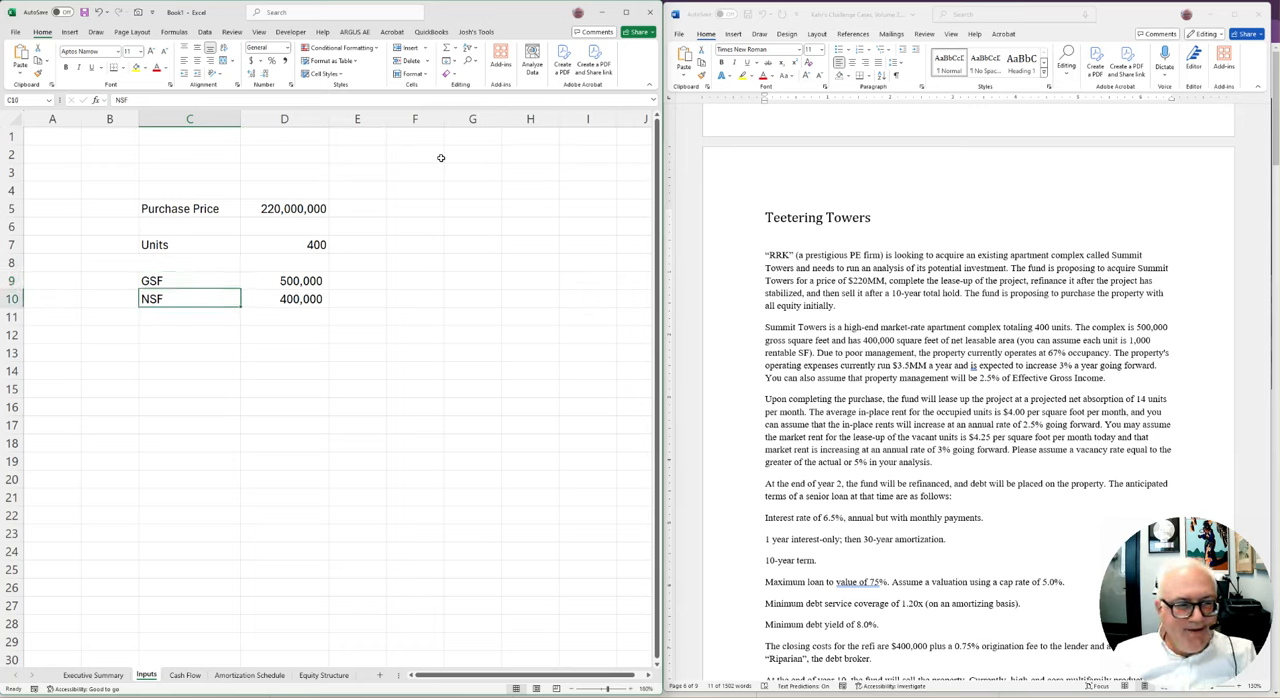
pyautogui.press('Right')
pyautogui.press('Left')
pyautogui.press('Down')
pyautogui.press('Up')
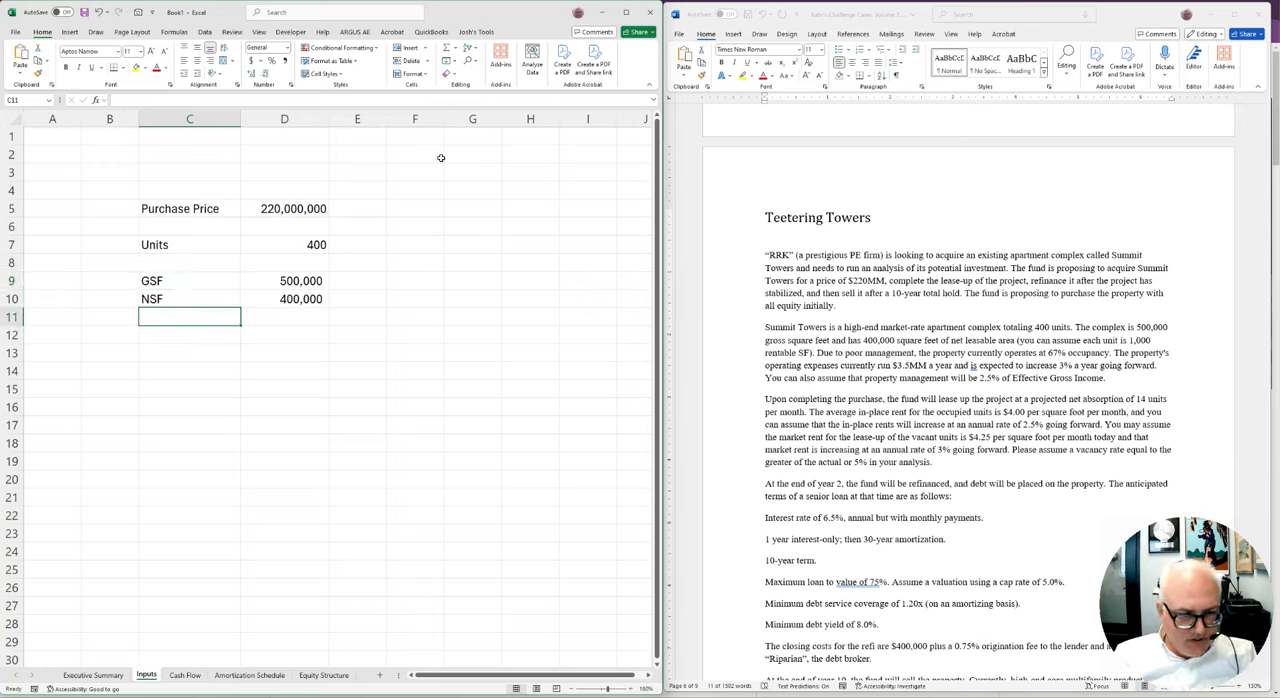
pyautogui.write('NSF/')
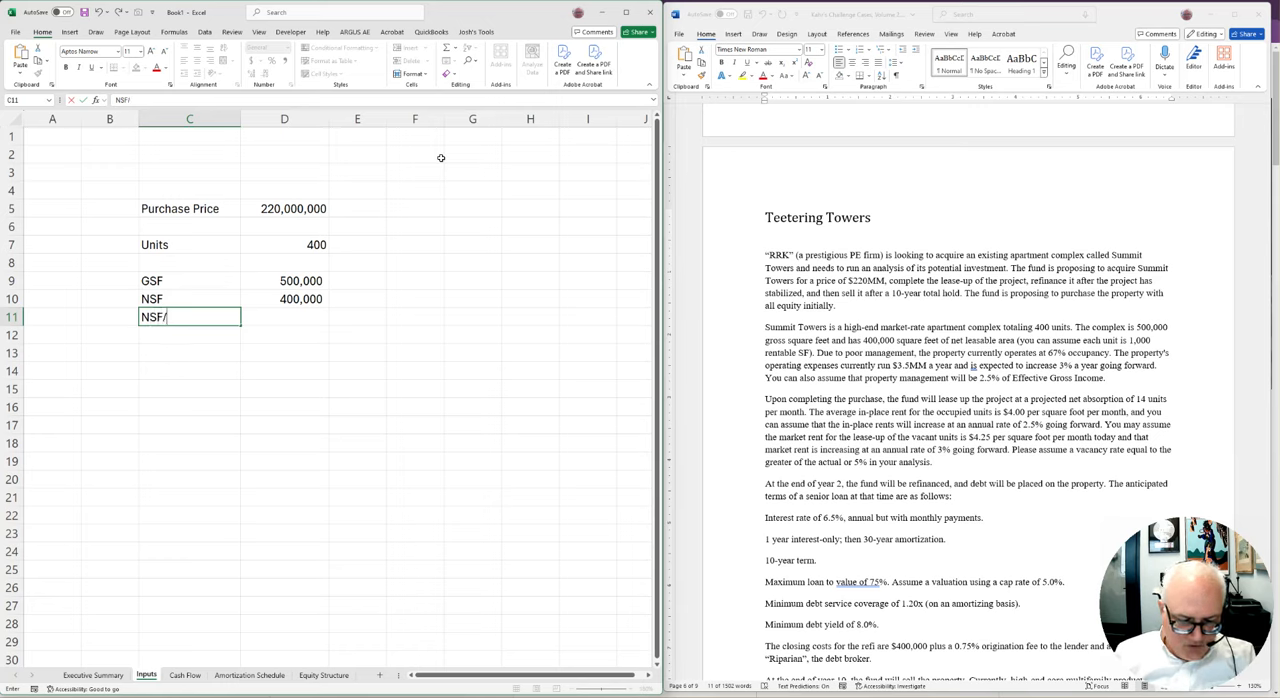
pyautogui.write('Unit')
# Calculate the net square feet per unit in D11 by dividing NSF in D10 by the unit count in D7
pyautogui.press('Right')
pyautogui.write('+')
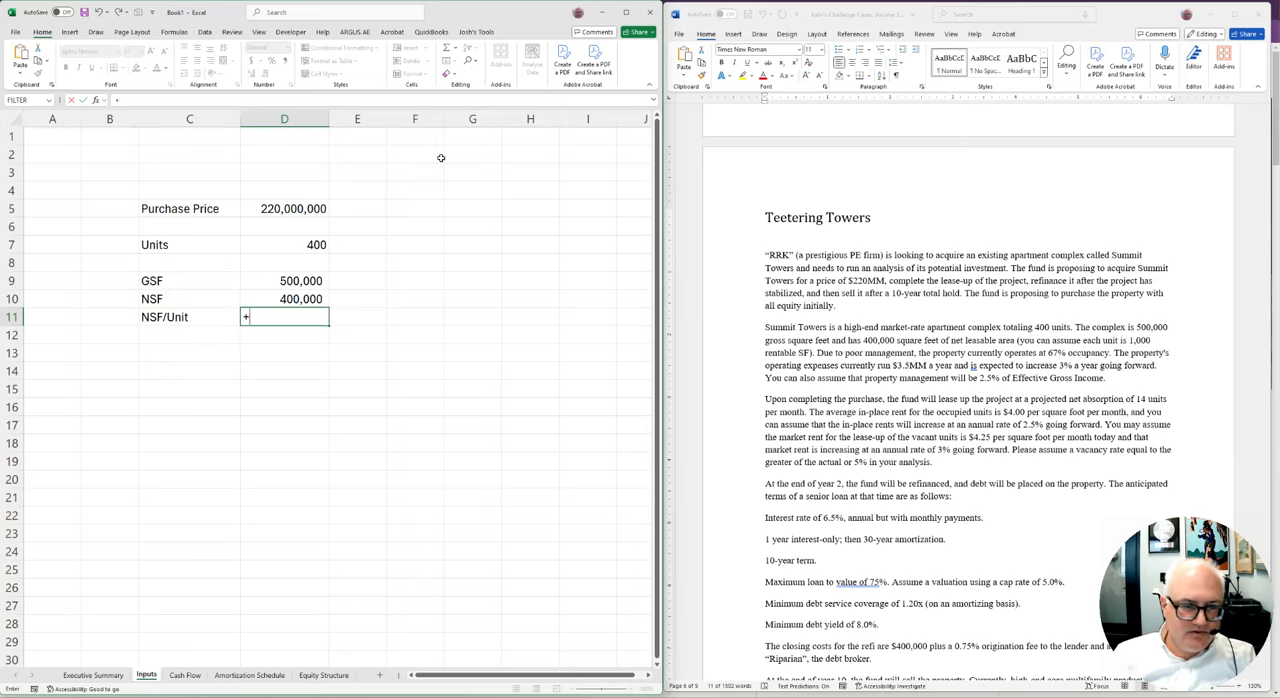
pyautogui.press('Up')
pyautogui.write('/')
pyautogui.press('Up')
pyautogui.press('Up')
pyautogui.press('Up')
pyautogui.press('Up')
pyautogui.press('Return')
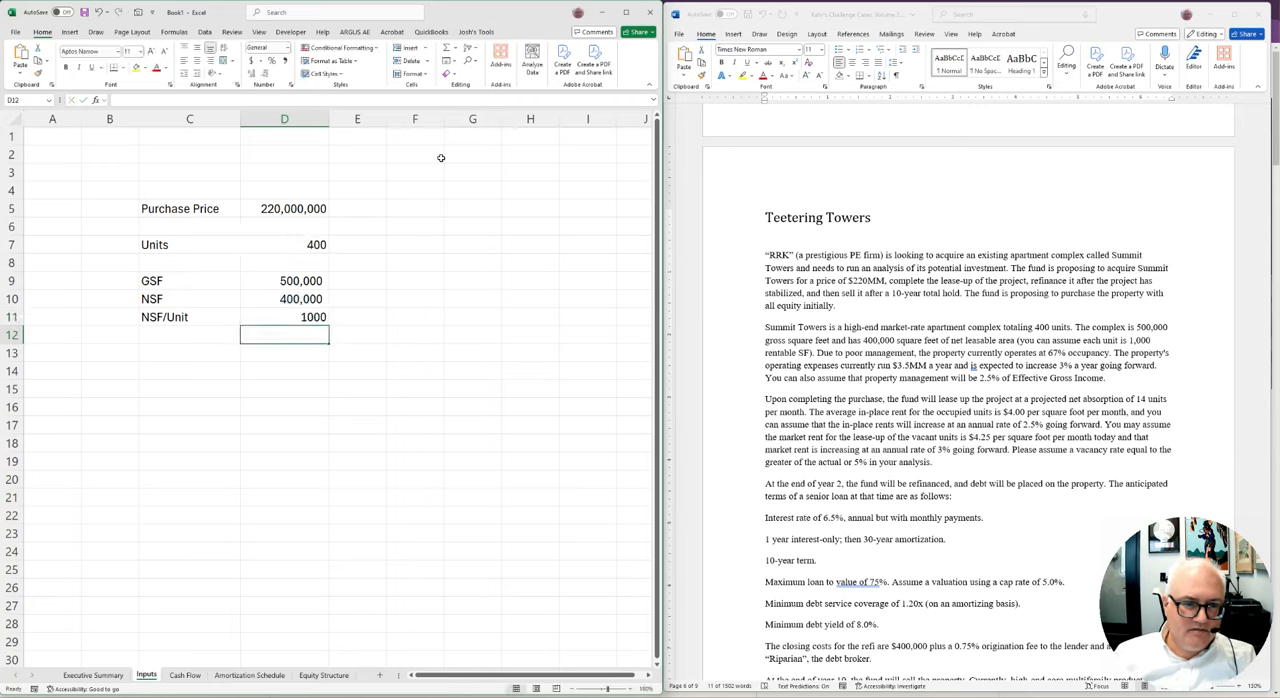
# Format the square-footage values in D9:D11 uniformly in comma style with no decimals
pyautogui.press('Up')
pyautogui.hotkey('ctrl', 'shift', '1')
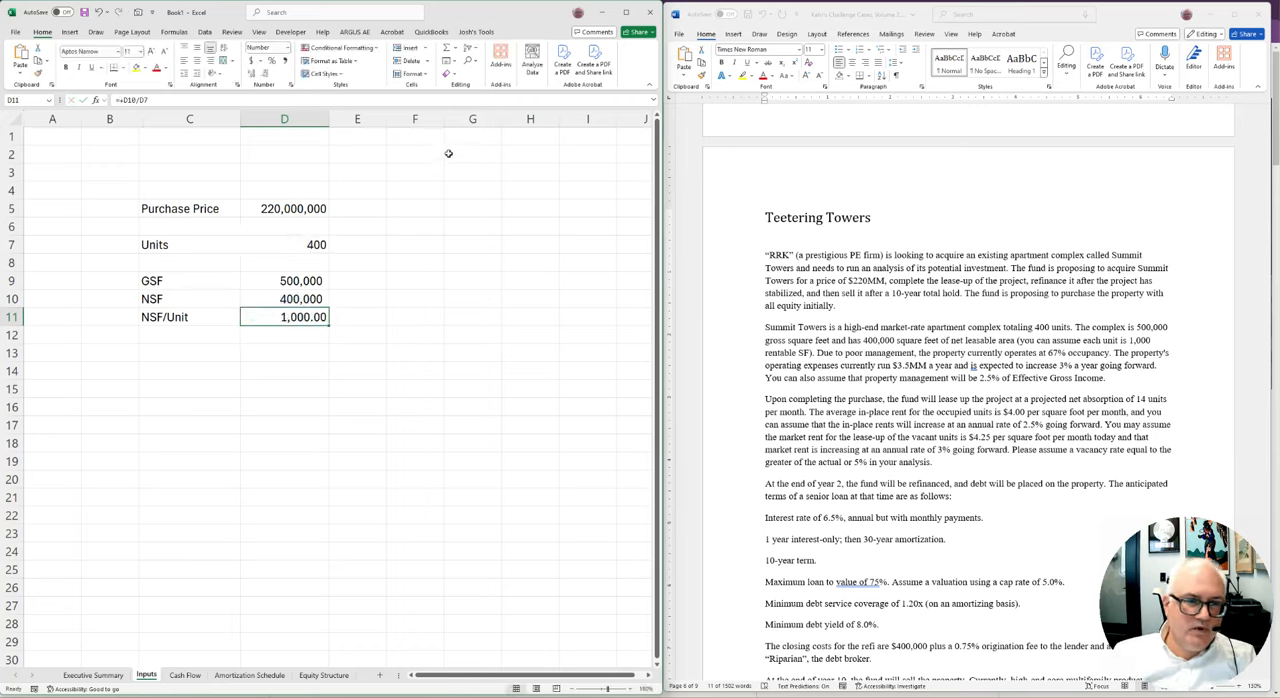
pyautogui.click(268, 74)
pyautogui.click(268, 74)
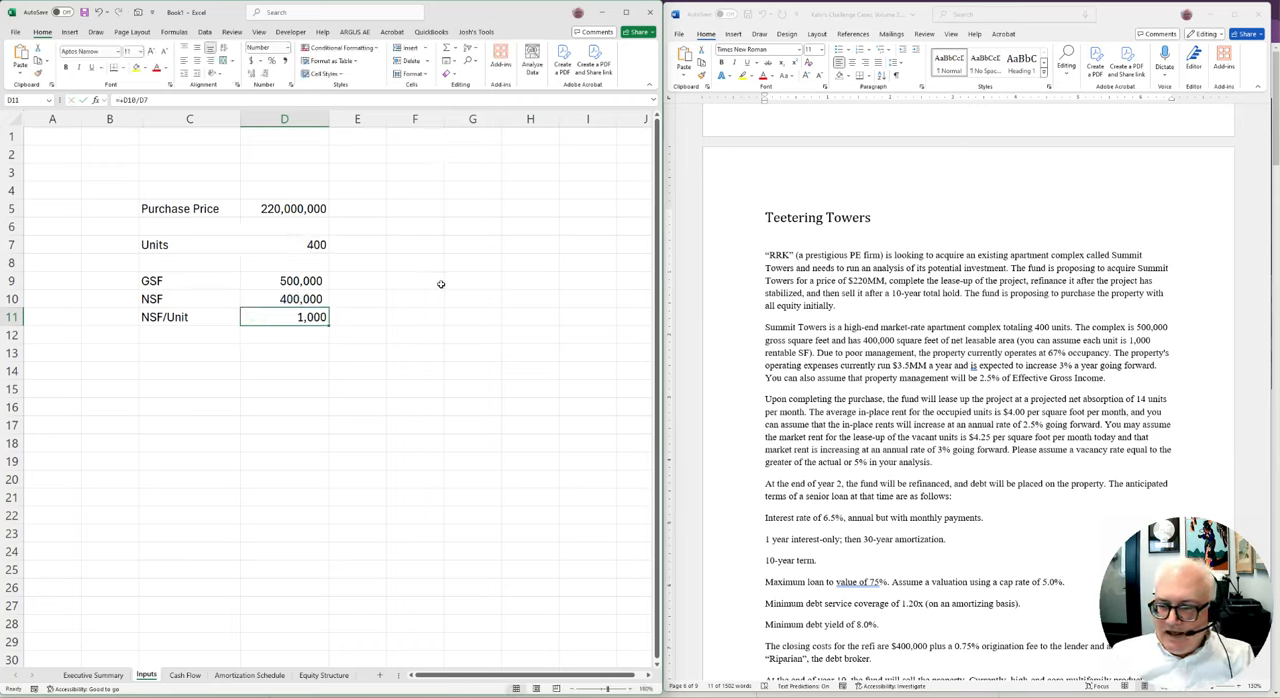
pyautogui.press('Up')
pyautogui.press('Up')
pyautogui.hotkey('shift', 'Down')
pyautogui.hotkey('shift', 'Down')
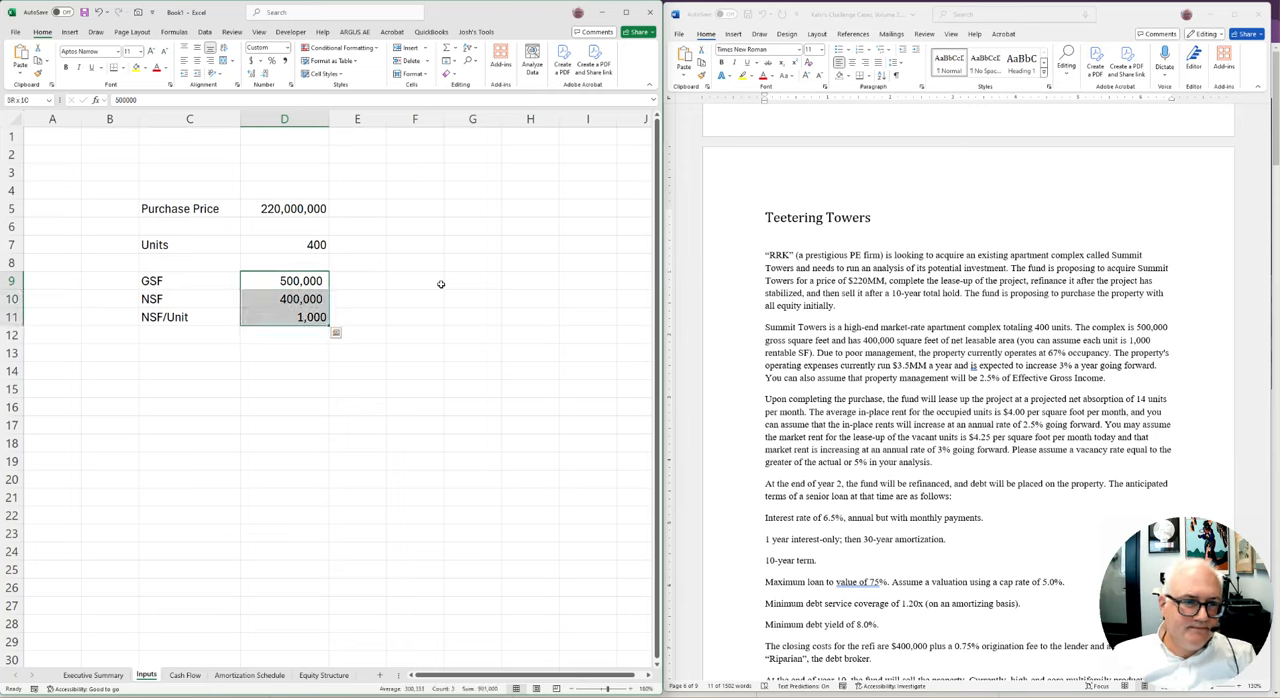
pyautogui.click(285, 62)
pyautogui.click(266, 74)
pyautogui.click(266, 74)
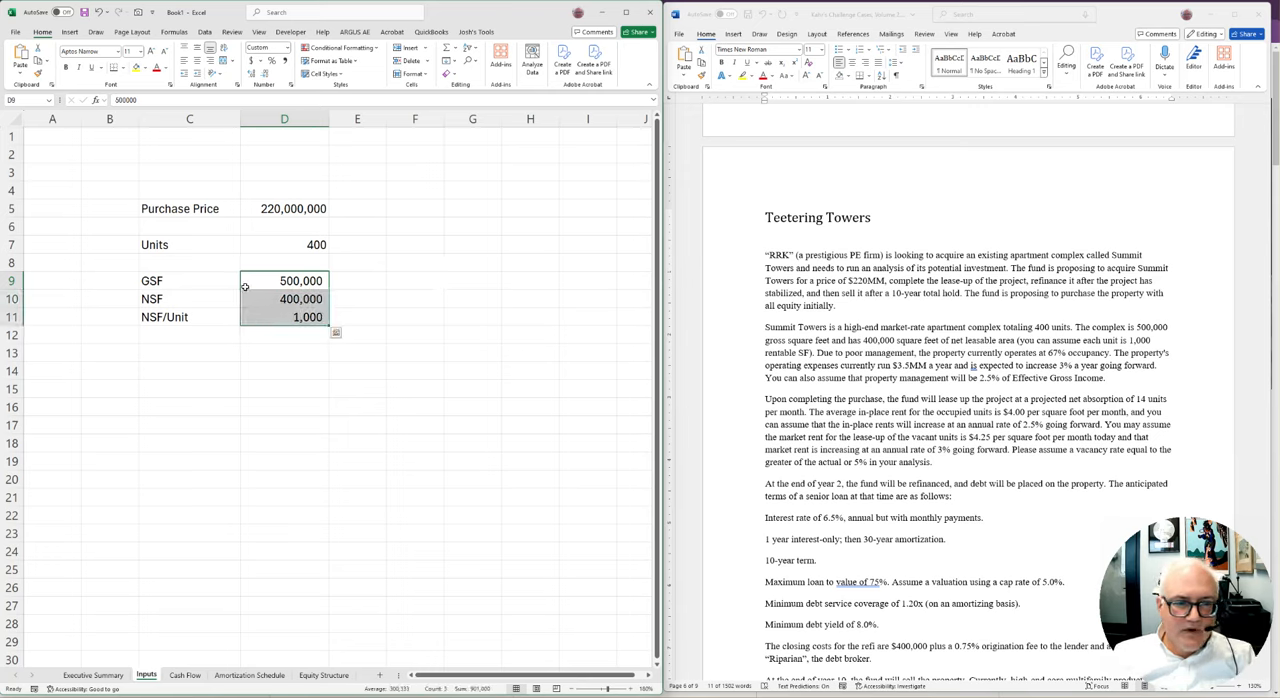
# Add the label Occupancy in C13 and enter 67% in D13
pyautogui.click(246, 287)
pyautogui.press('Down')
pyautogui.press('Down')
pyautogui.press('Down')
pyautogui.press('Down')
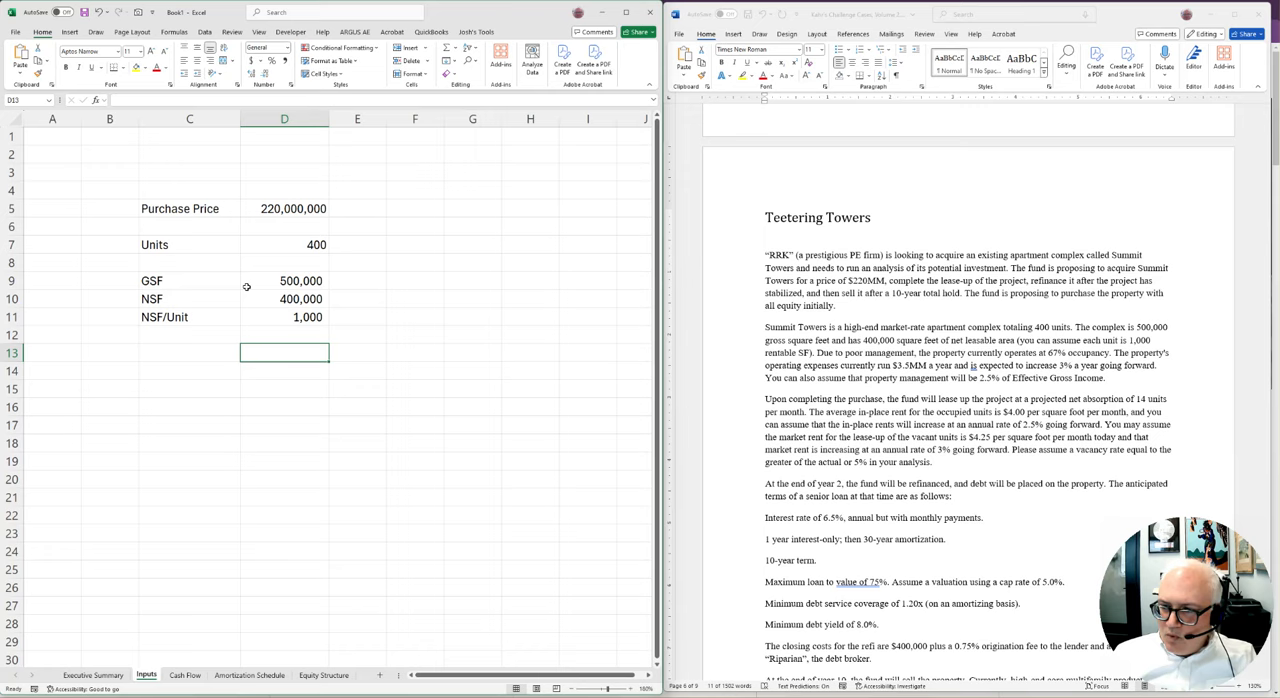
pyautogui.press('Left')
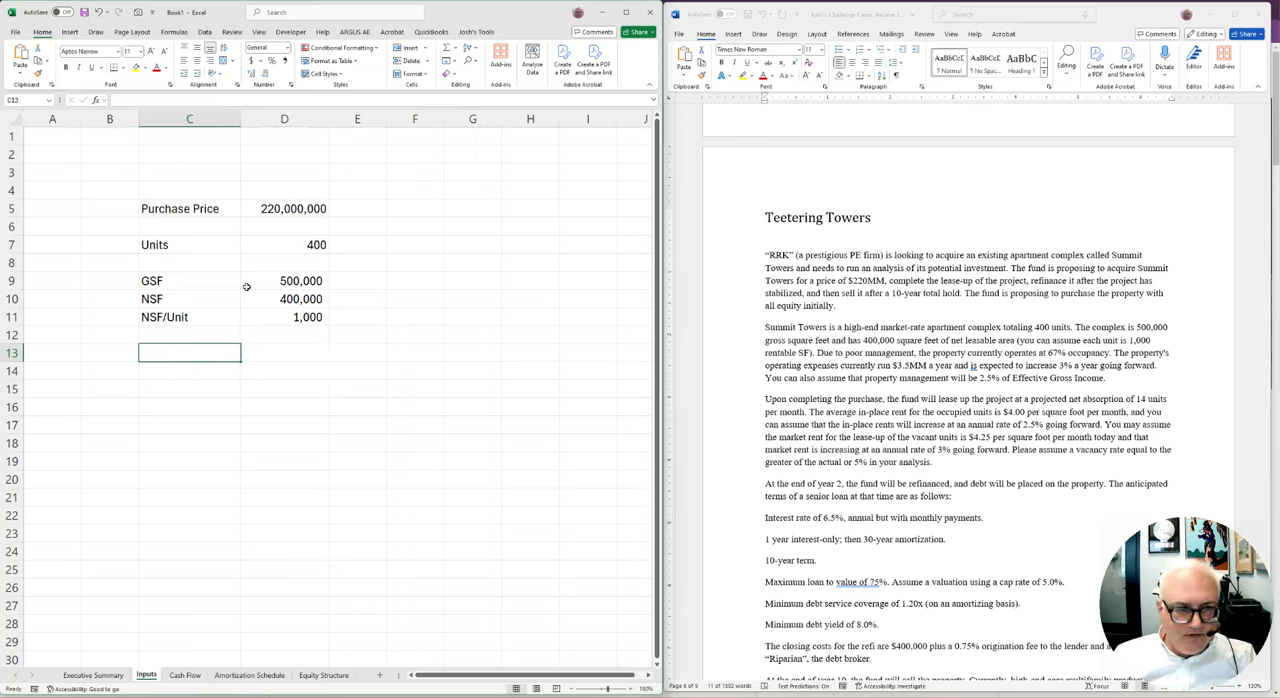
pyautogui.write('Occupancy')
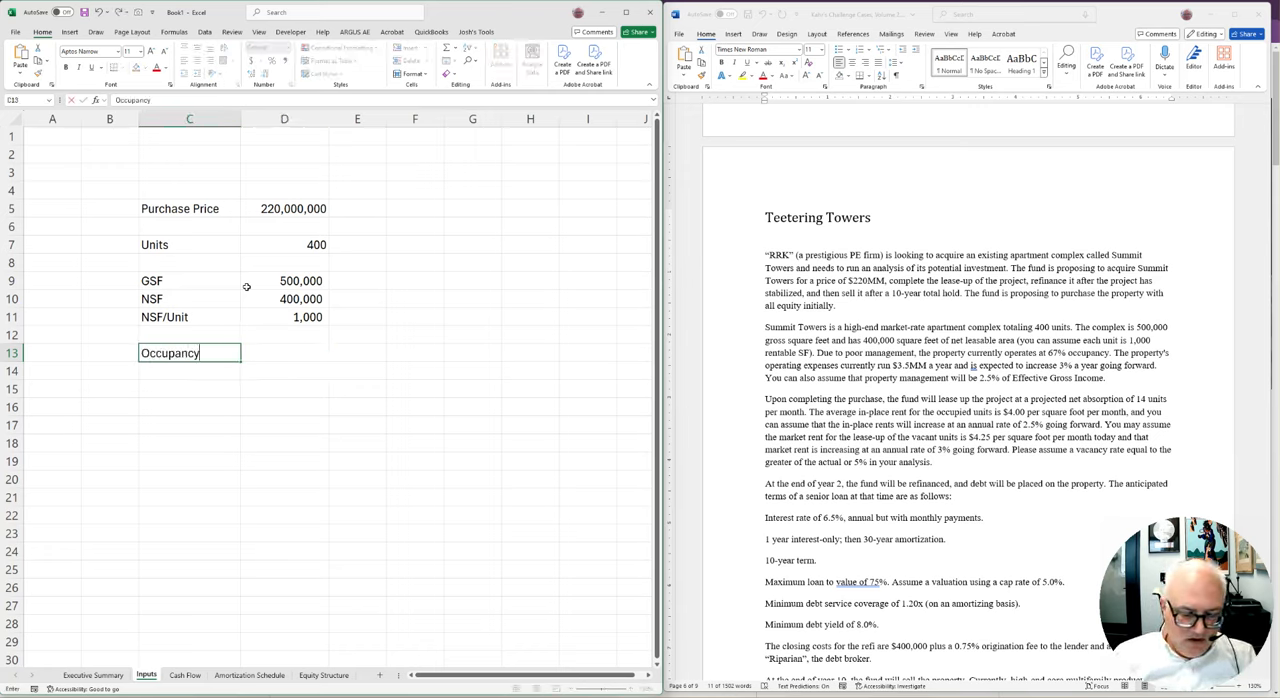
pyautogui.press('Right')
pyautogui.write('67')
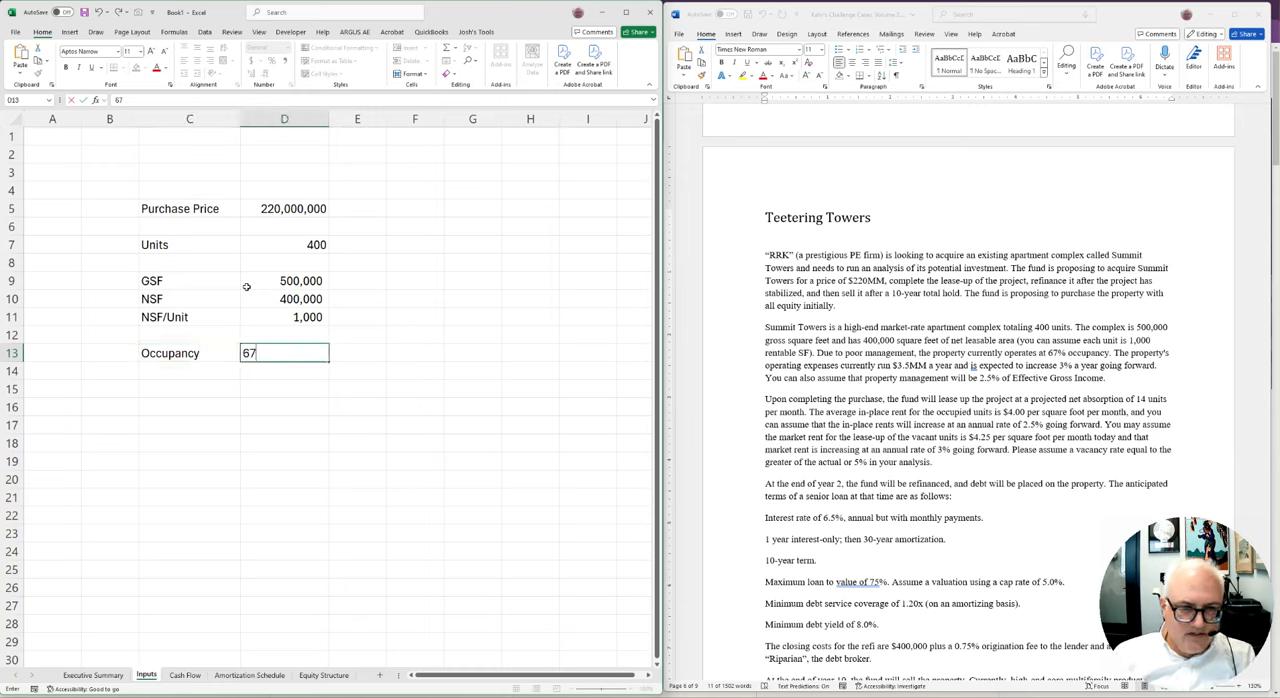
pyautogui.write('%')
# Calculate the occupied units in E13 as units (D7) times occupancy (D13), and format the result with one decimal
pyautogui.press('Right')
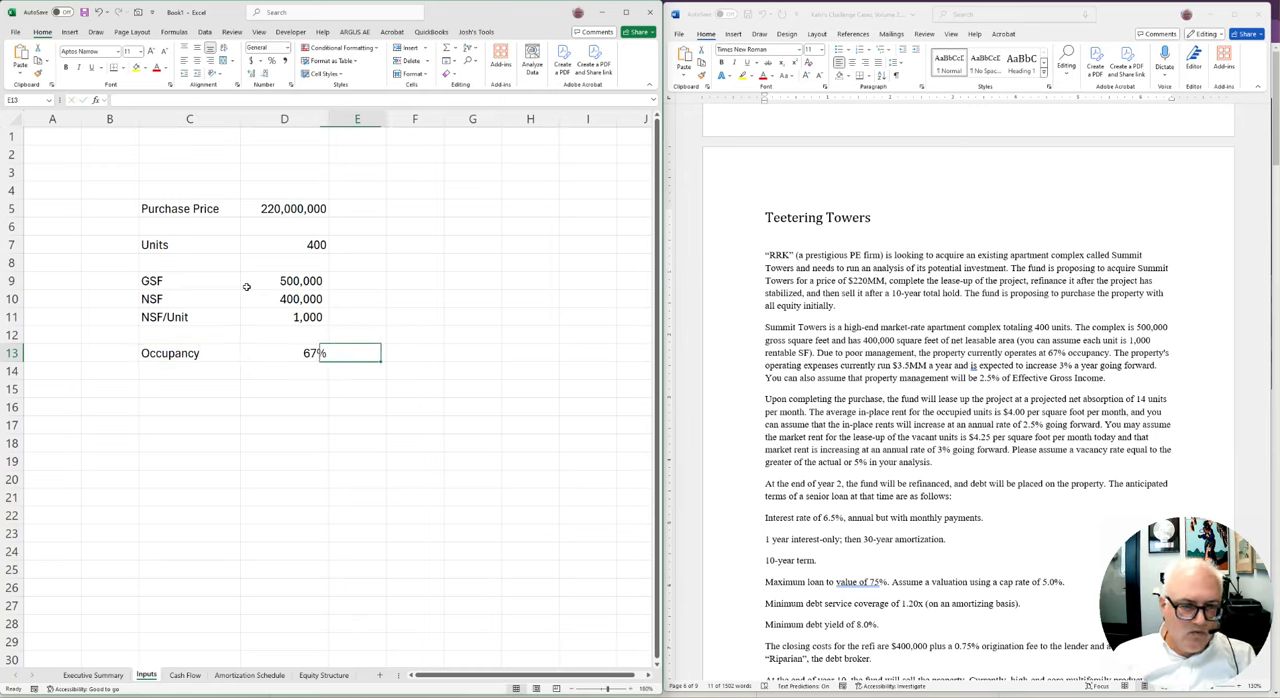
pyautogui.write('+')
pyautogui.press('Up')
pyautogui.press('Up')
pyautogui.press('Up')
pyautogui.press('Up')
pyautogui.press('Up')
pyautogui.press('Up')
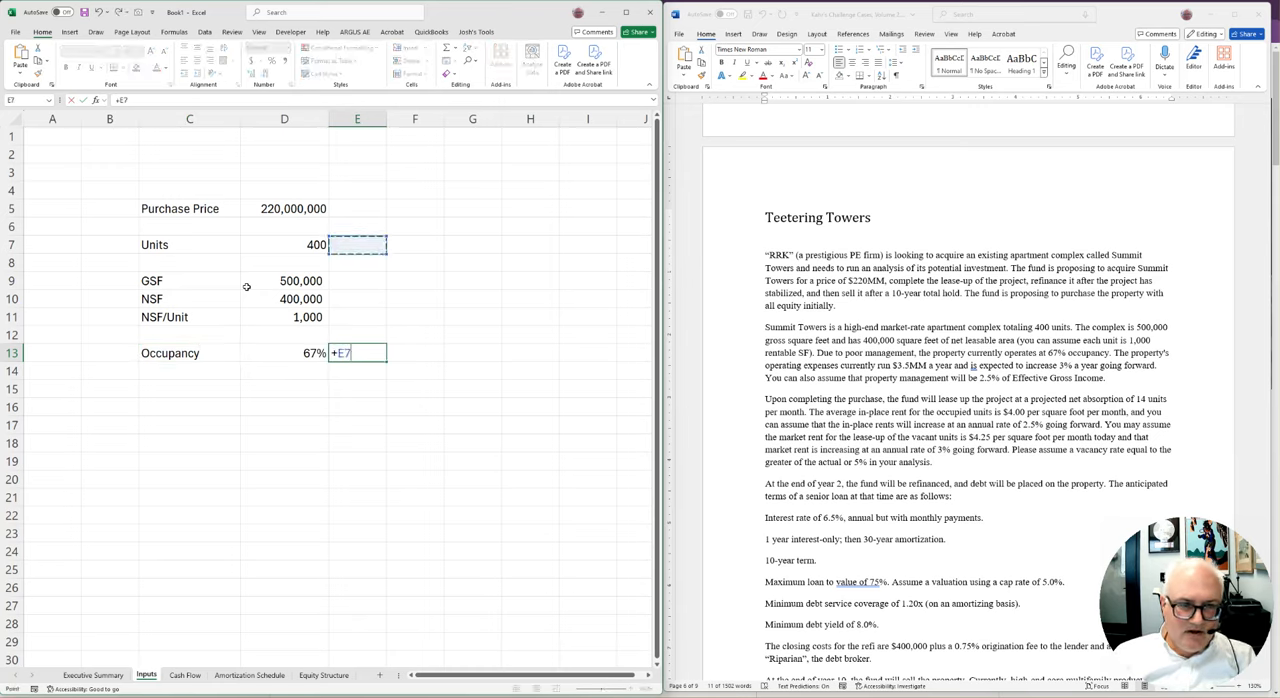
pyautogui.press('Left')
pyautogui.write('*')
pyautogui.press('Left')
pyautogui.hotkey('ctrl', 'Return')
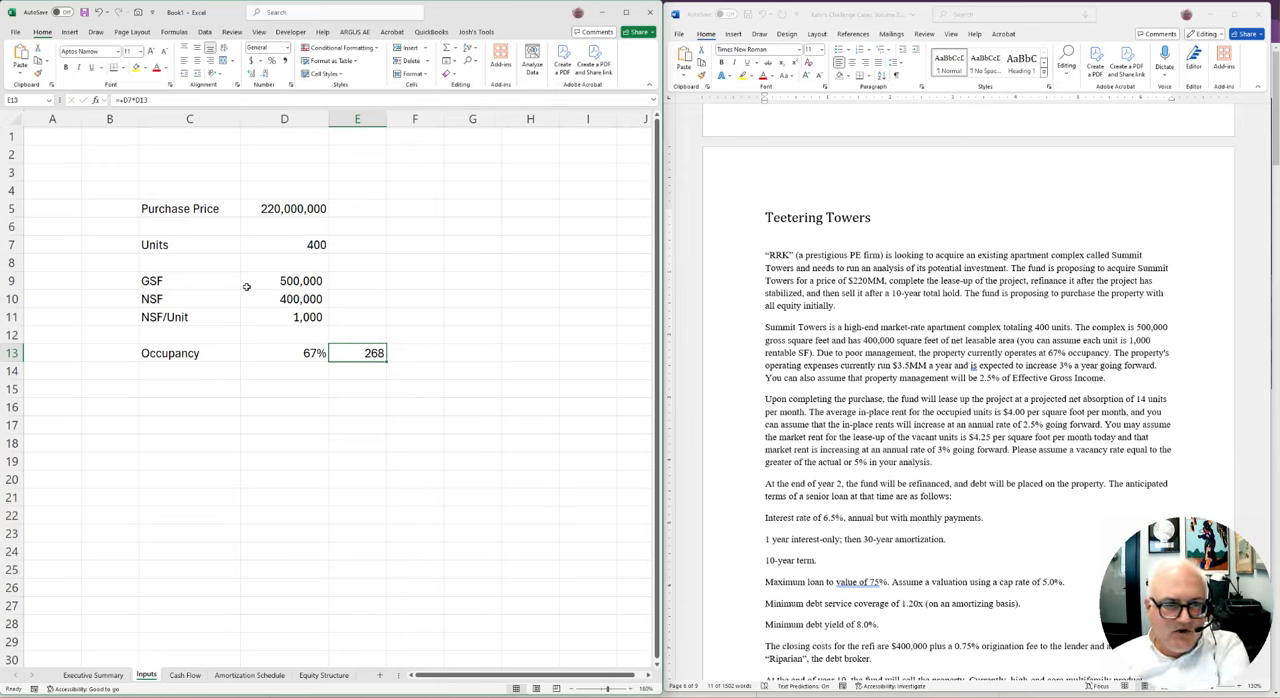
pyautogui.click(252, 75)
pyautogui.click(252, 75)
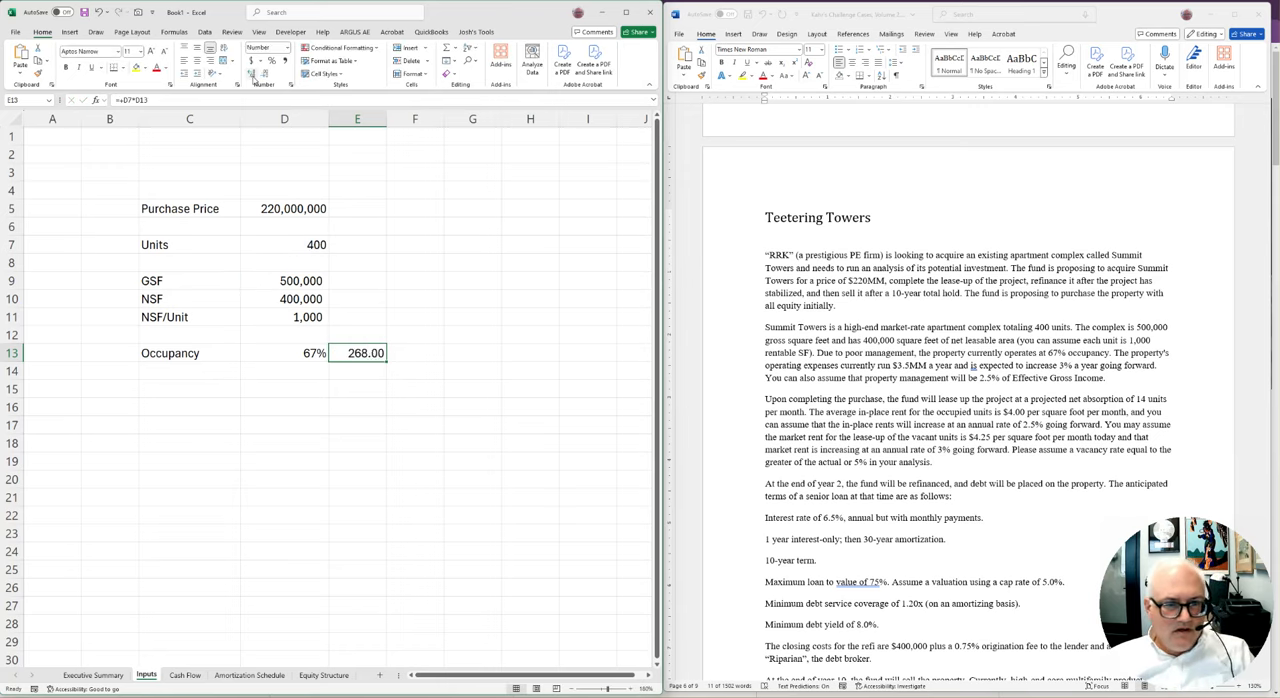
pyautogui.click(265, 74)
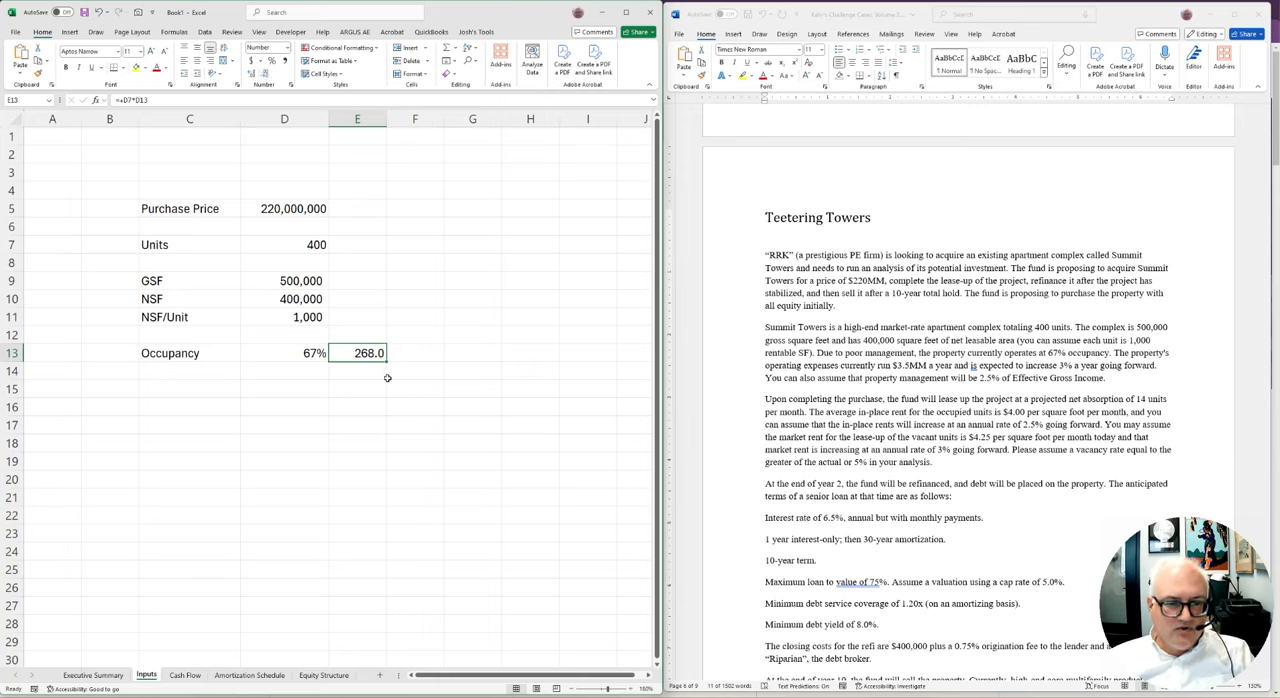
# Add the label Op Ex in C15 and enter 3500000 in D15, formatted with thousands separators and no decimals
pyautogui.click(389, 378)
pyautogui.press('Left')
pyautogui.press('Left')
pyautogui.press('Left')
pyautogui.press('Down')
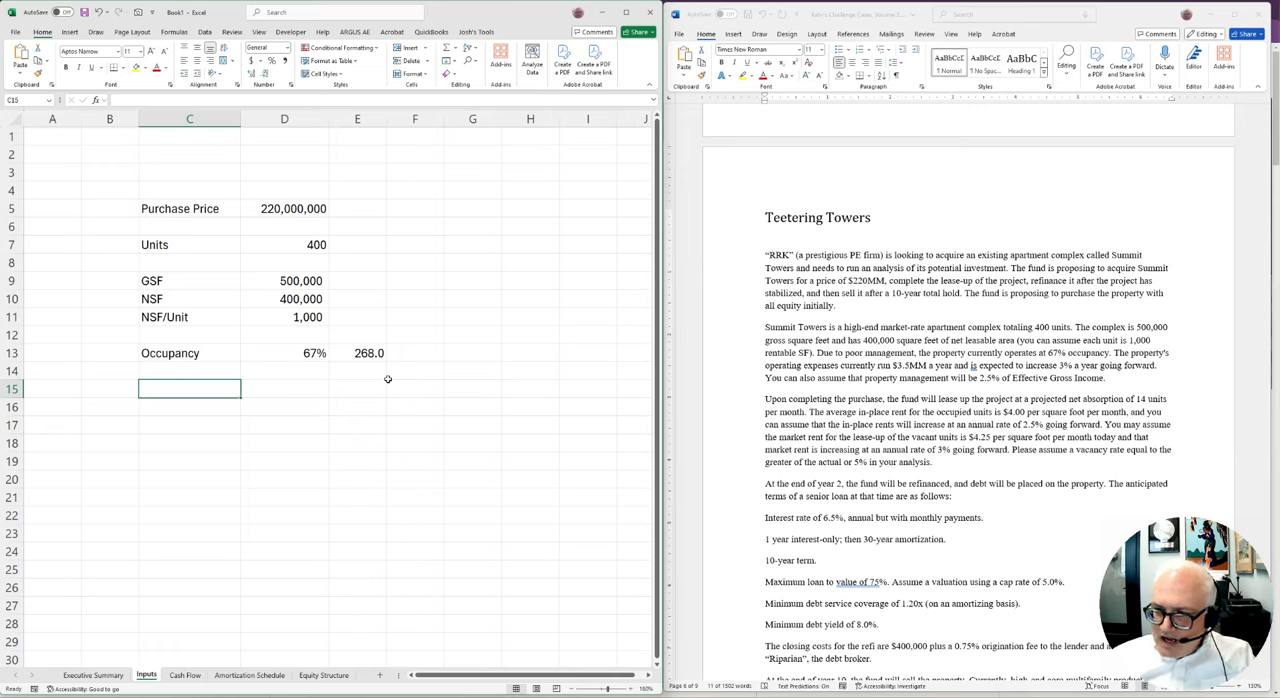
pyautogui.write('Op Ex')
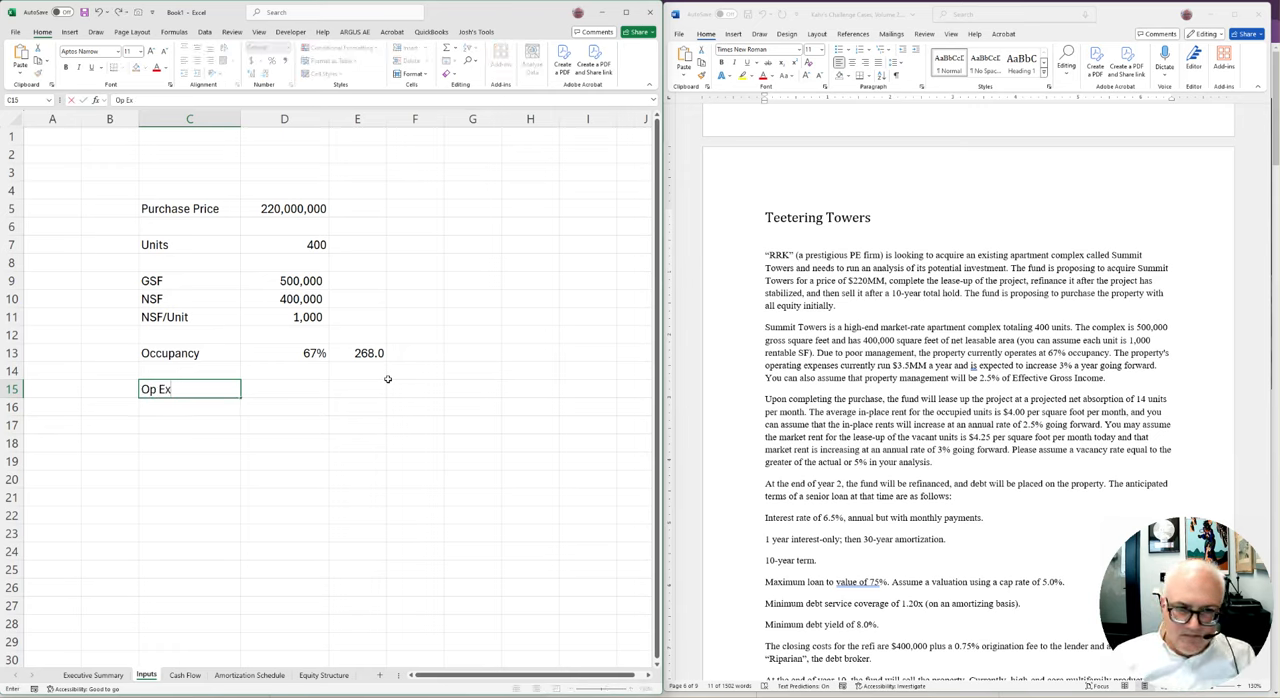
pyautogui.press('Right')
pyautogui.write('35')
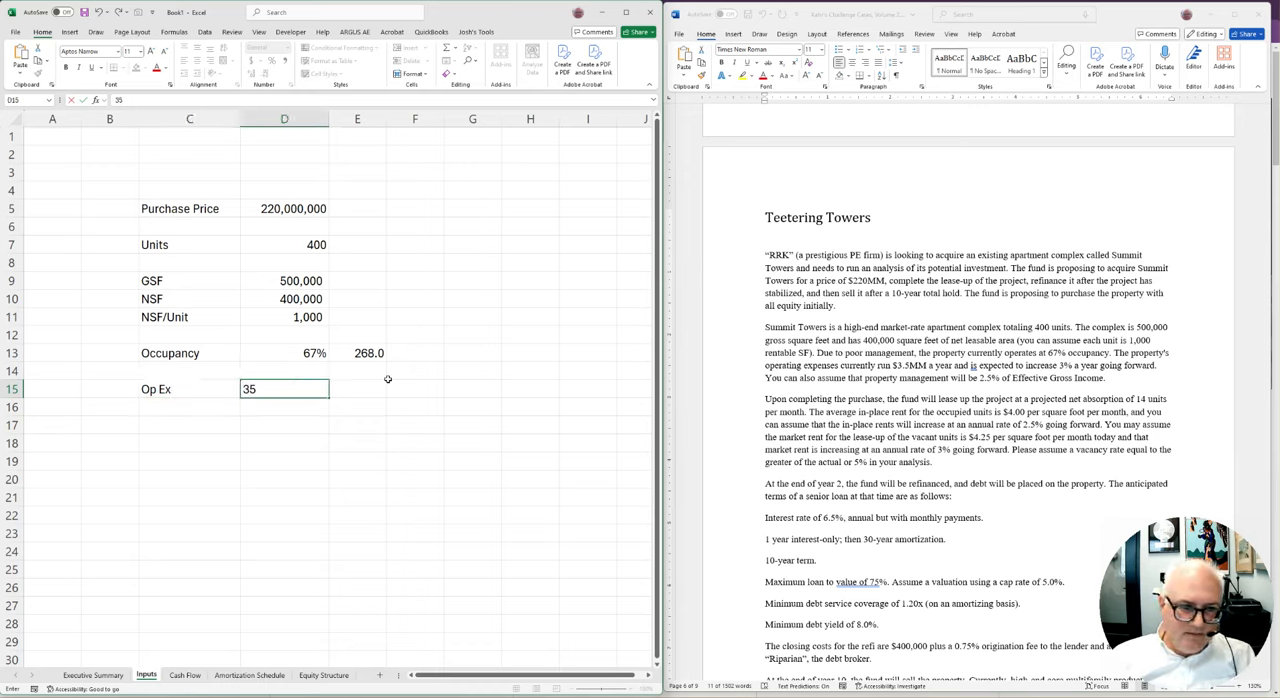
pyautogui.write('00000')
pyautogui.press('Return')
pyautogui.press('Up')
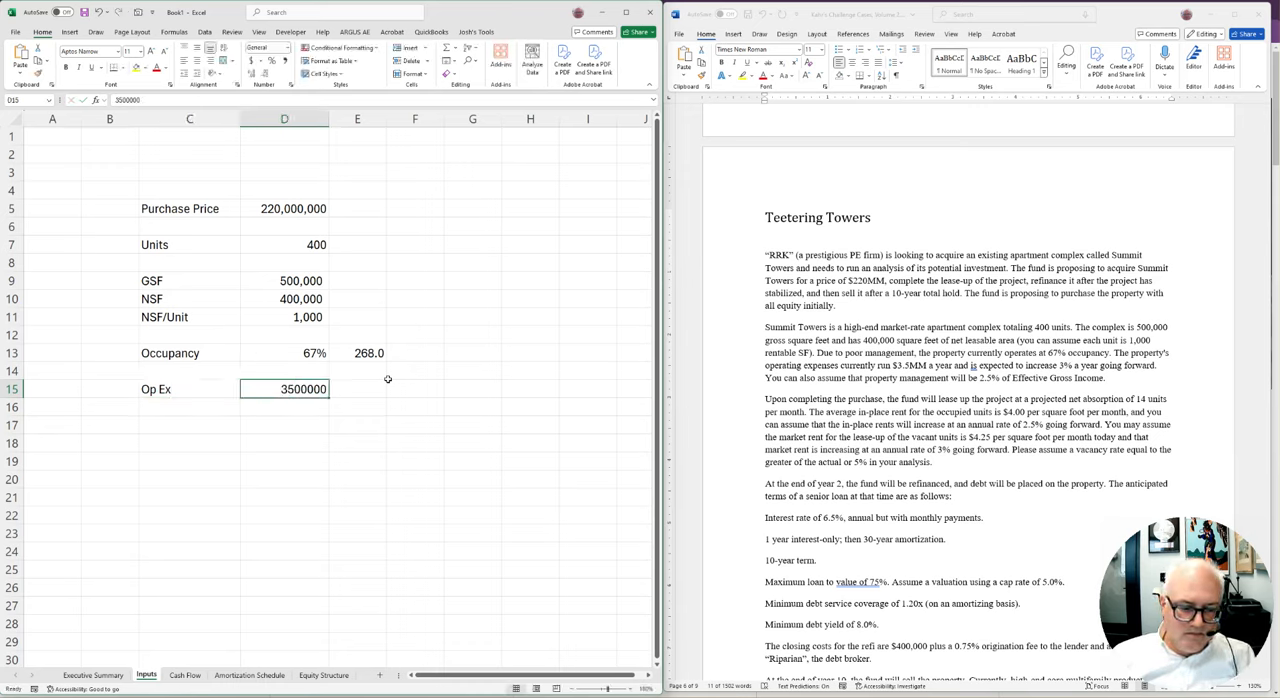
pyautogui.hotkey('ctrl', 'shift', '1')
pyautogui.click(265, 76)
pyautogui.click(265, 76)
# Add the label Expense Growth in C17 and enter 3% in D17
pyautogui.press('Down')
pyautogui.press('Down')
pyautogui.press('Left')
pyautogui.write('Expense Growth')
pyautogui.press('Tab')
pyautogui.write('3%')
pyautogui.press('Return')
# Add the label PM Fee in C19, enter 2.5% in D19 and note EGI as its basis in E19
pyautogui.press('Left')
pyautogui.press('Down')
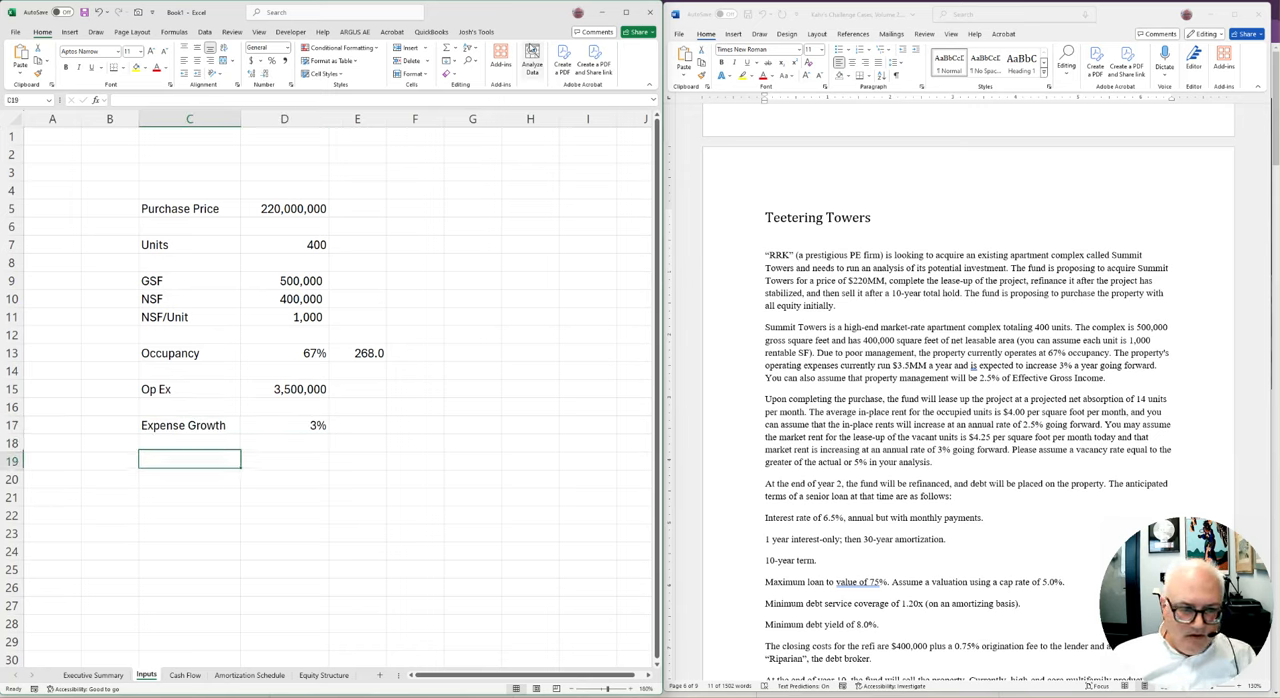
pyautogui.write('PM Fee')
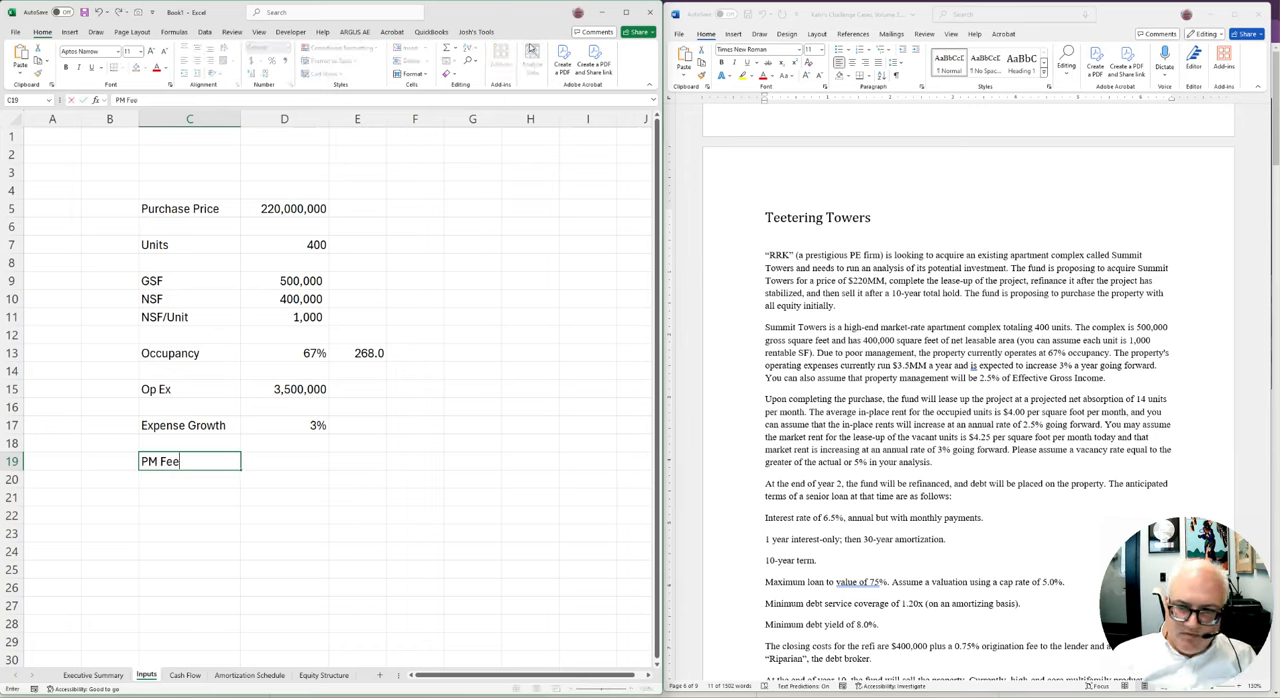
pyautogui.press('Tab')
pyautogui.write('2.50%')
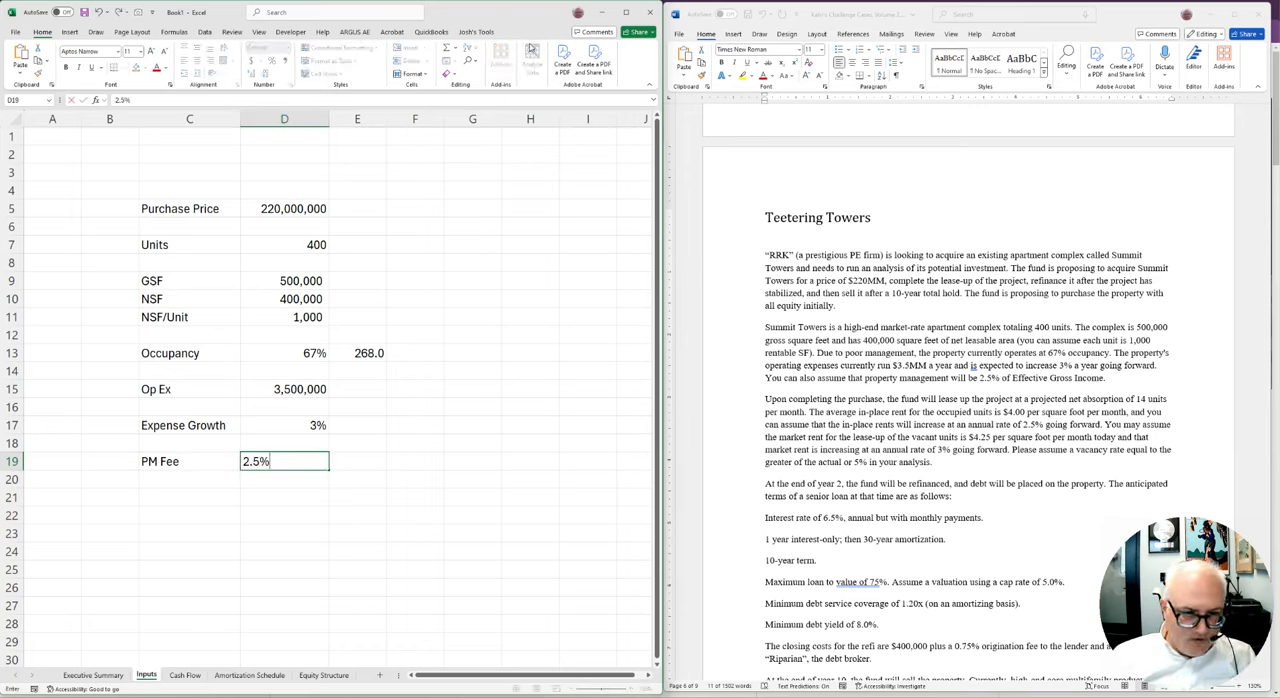
pyautogui.press('Tab')
pyautogui.write('EGI')
pyautogui.press('Down')
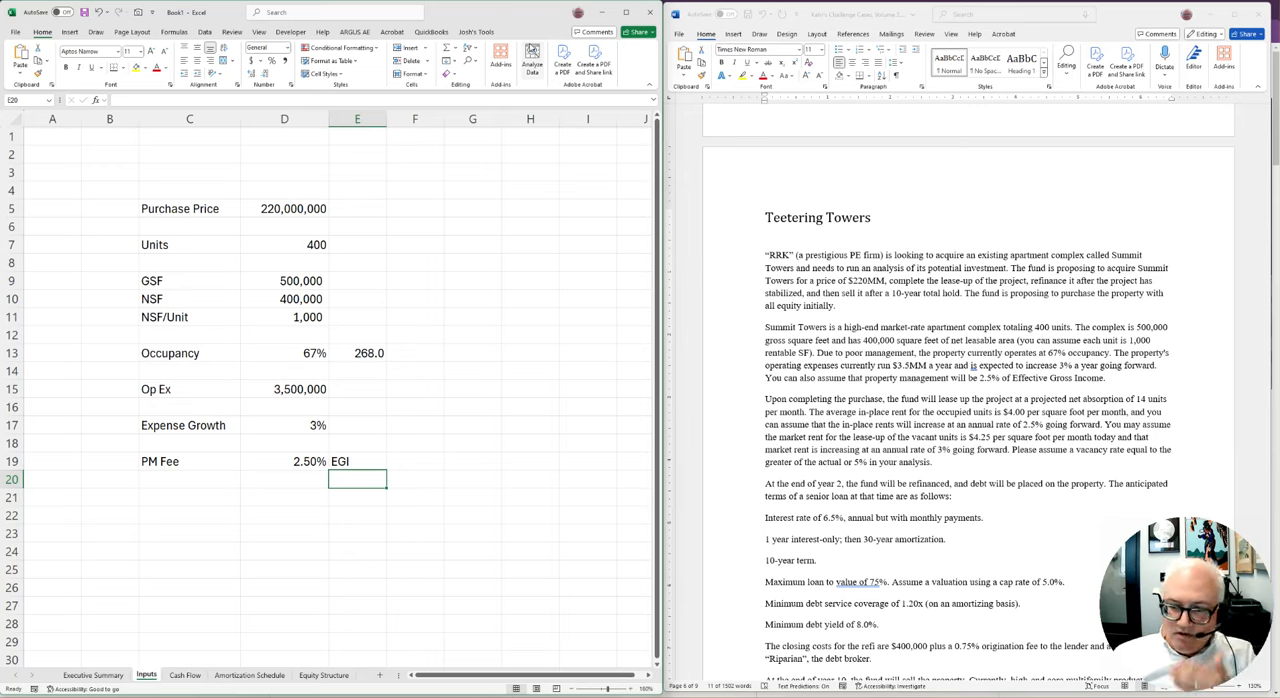
# Label C21 as Net Absorption, leaving a blank row below the PM Fee
pyautogui.press('Down')
pyautogui.press('Down')
pyautogui.press('Down')
pyautogui.press('Down')
pyautogui.press('Down')
pyautogui.press('Down')
pyautogui.press('Down')
pyautogui.press('Down')
pyautogui.press('Down')
pyautogui.press('Down')
pyautogui.press('Down')
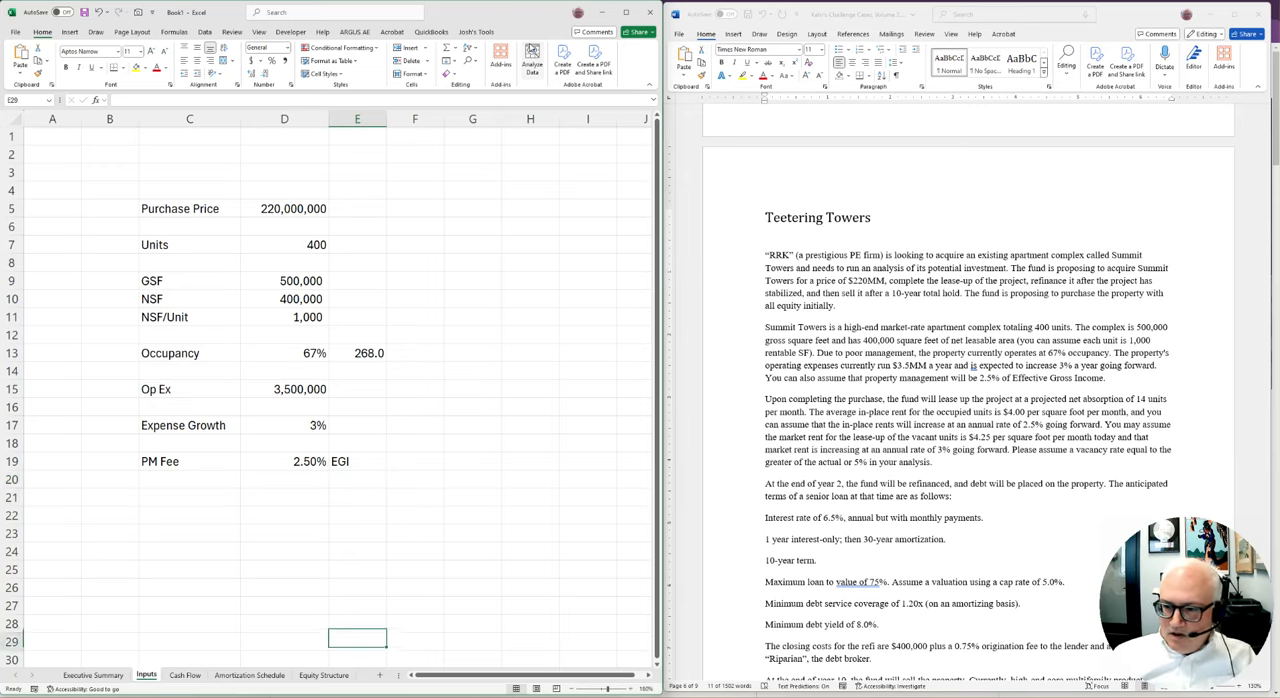
pyautogui.press('Up')
pyautogui.press('Up')
pyautogui.press('Up')
pyautogui.press('Up')
pyautogui.press('Up')
pyautogui.press('Up')
pyautogui.press('Up')
pyautogui.press('Up')
pyautogui.press('Up')
pyautogui.press('Up')
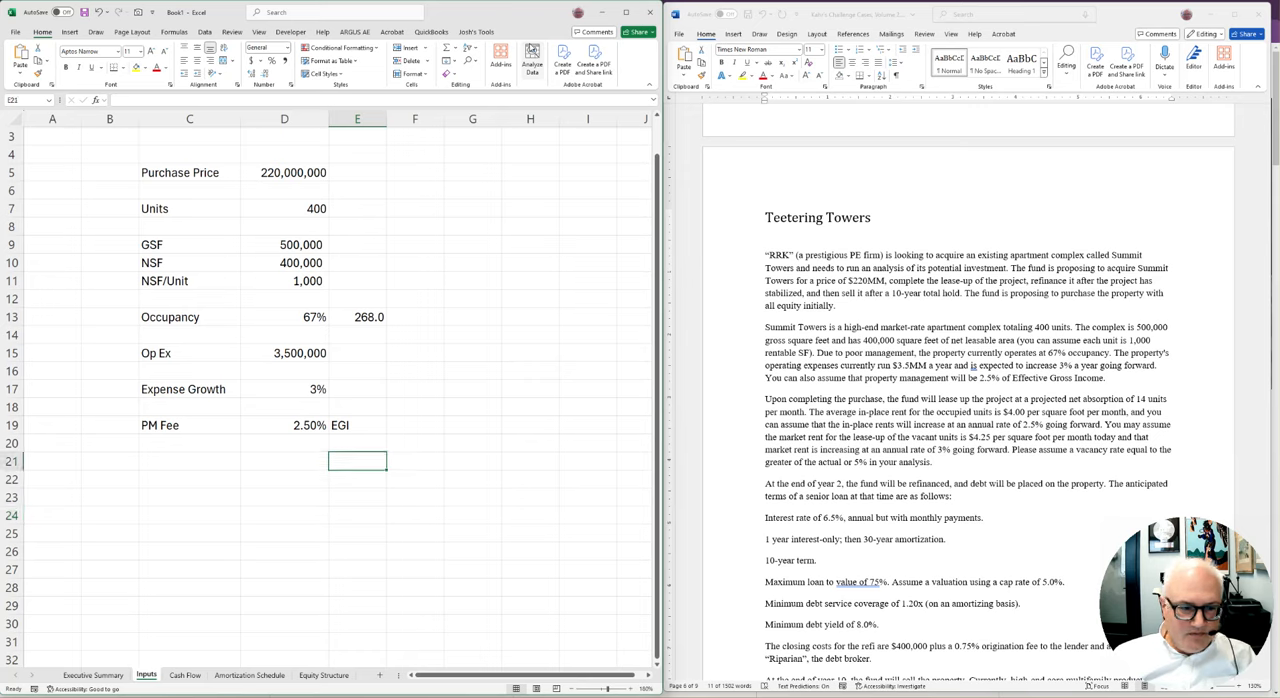
pyautogui.press('Left')
pyautogui.press('Left')
pyautogui.write('Net Abospt')
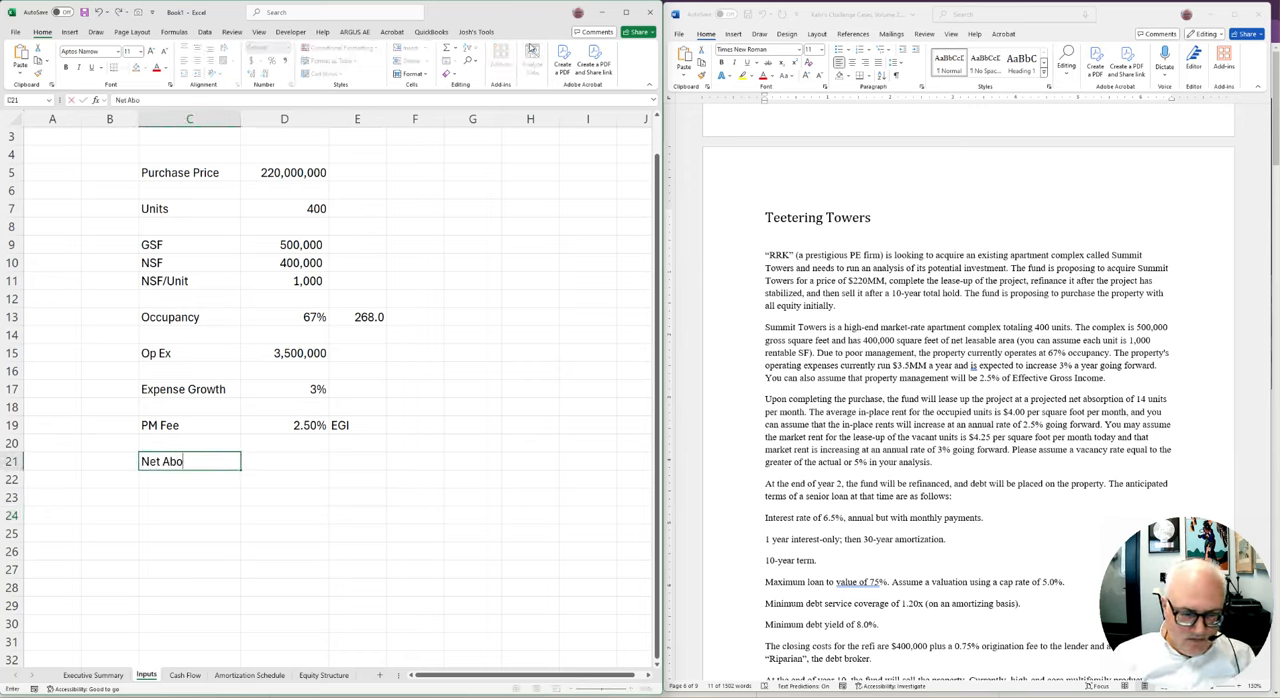
pyautogui.press('BackSpace')
pyautogui.press('BackSpace')
pyautogui.press('BackSpace')
pyautogui.press('BackSpace')
pyautogui.write('sp')
pyautogui.press('BackSpace')
pyautogui.write('orption')
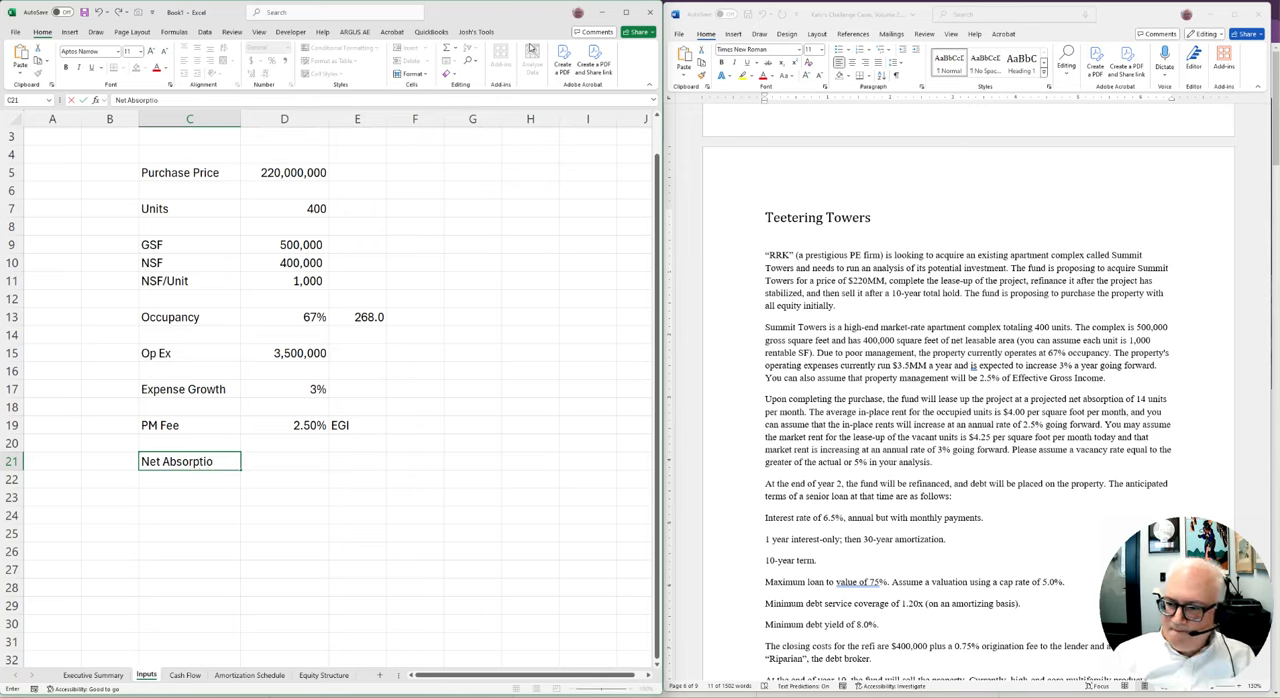
# Enter 14 as the net absorption value in D21
pyautogui.press('Tab')
pyautogui.write('14')
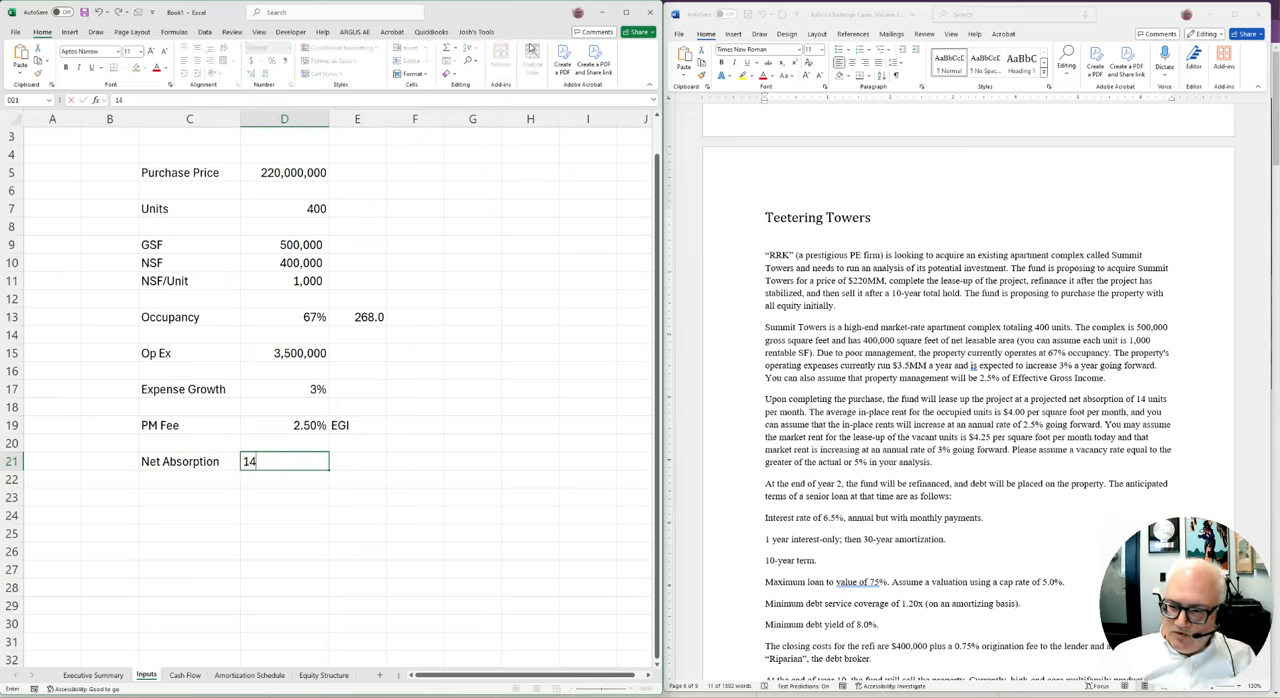
pyautogui.press('Return')
pyautogui.press('Return')
pyautogui.press('Left')
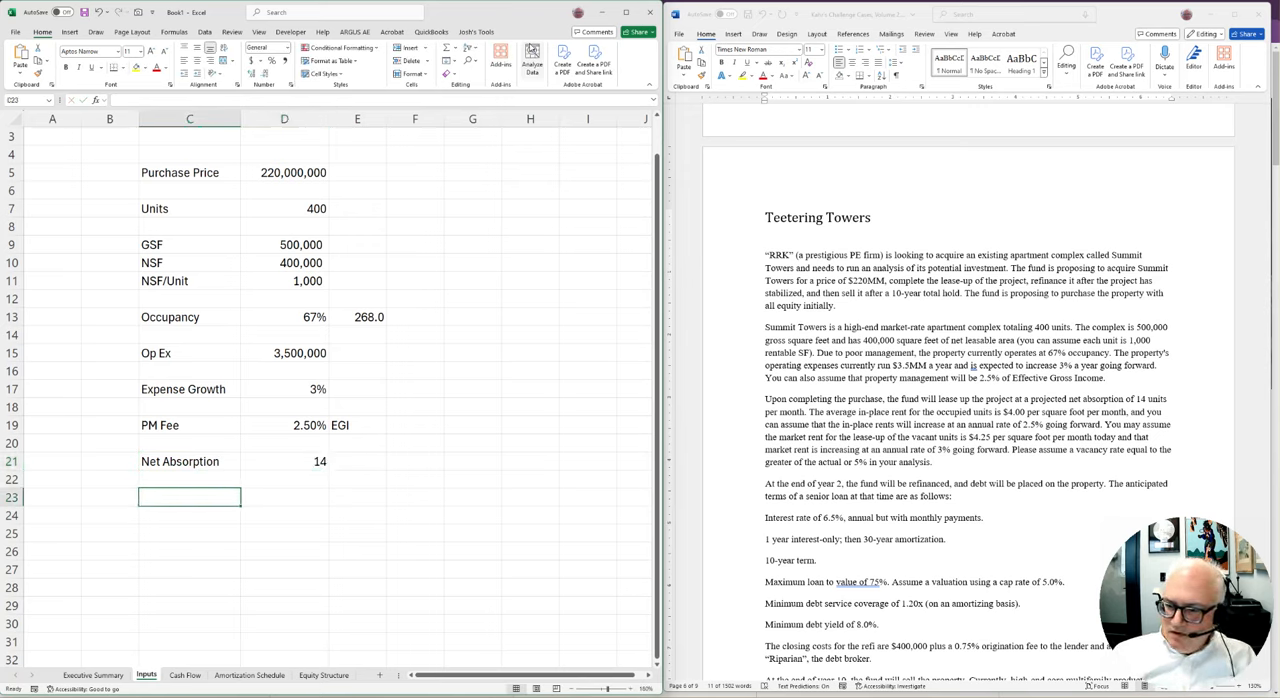
# Add the label Income Growth in C18, directly below Expense Growth
pyautogui.press('Up')
pyautogui.press('Up')
pyautogui.press('Up')
pyautogui.press('Up')
pyautogui.press('Up')
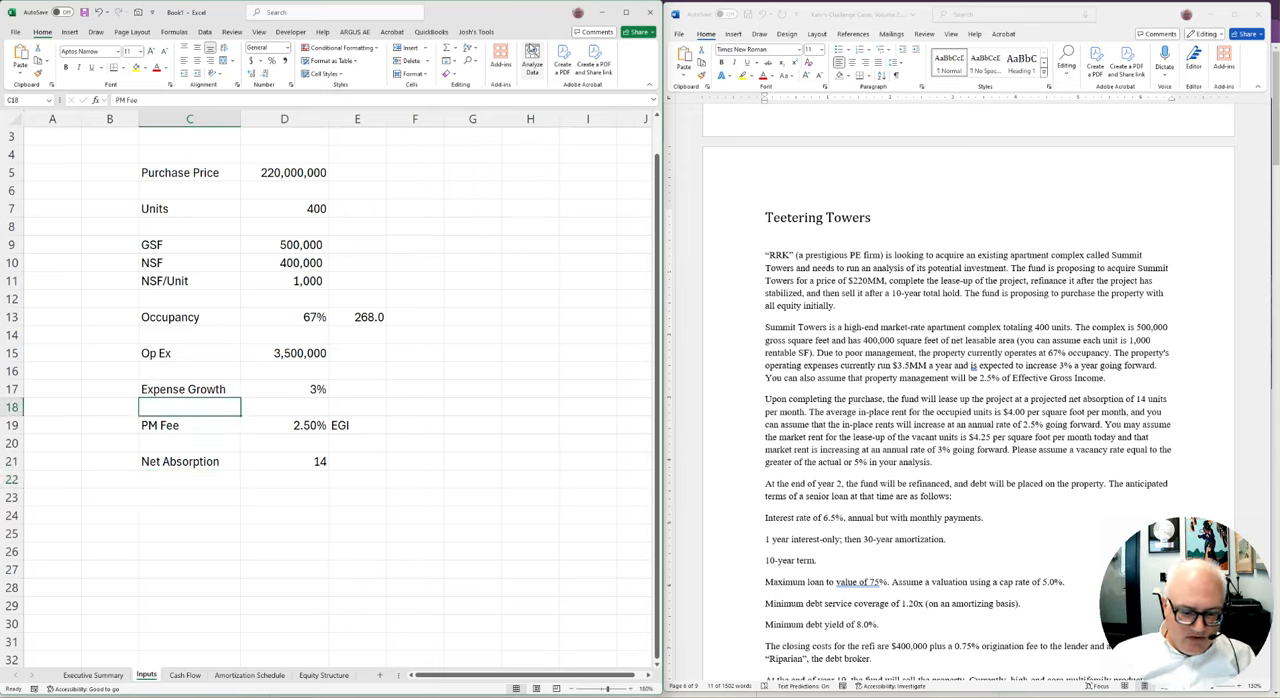
pyautogui.write('Income Gowth')
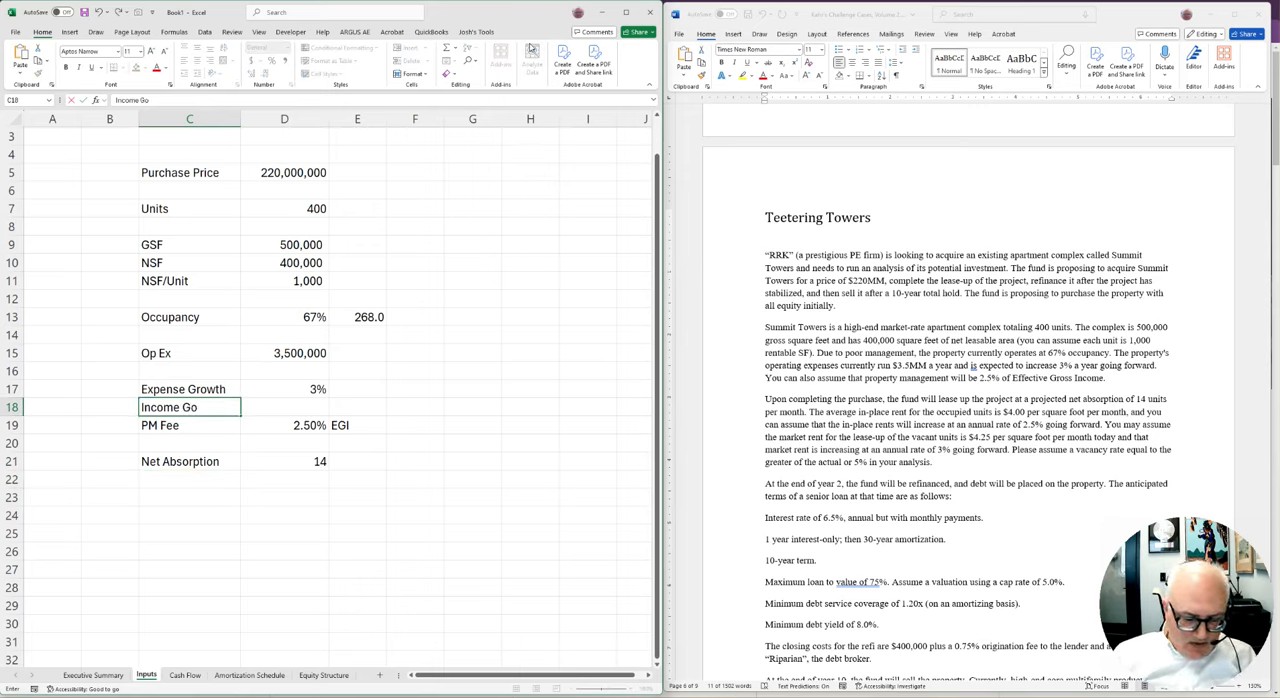
pyautogui.press('Tab')
pyautogui.press('Left')
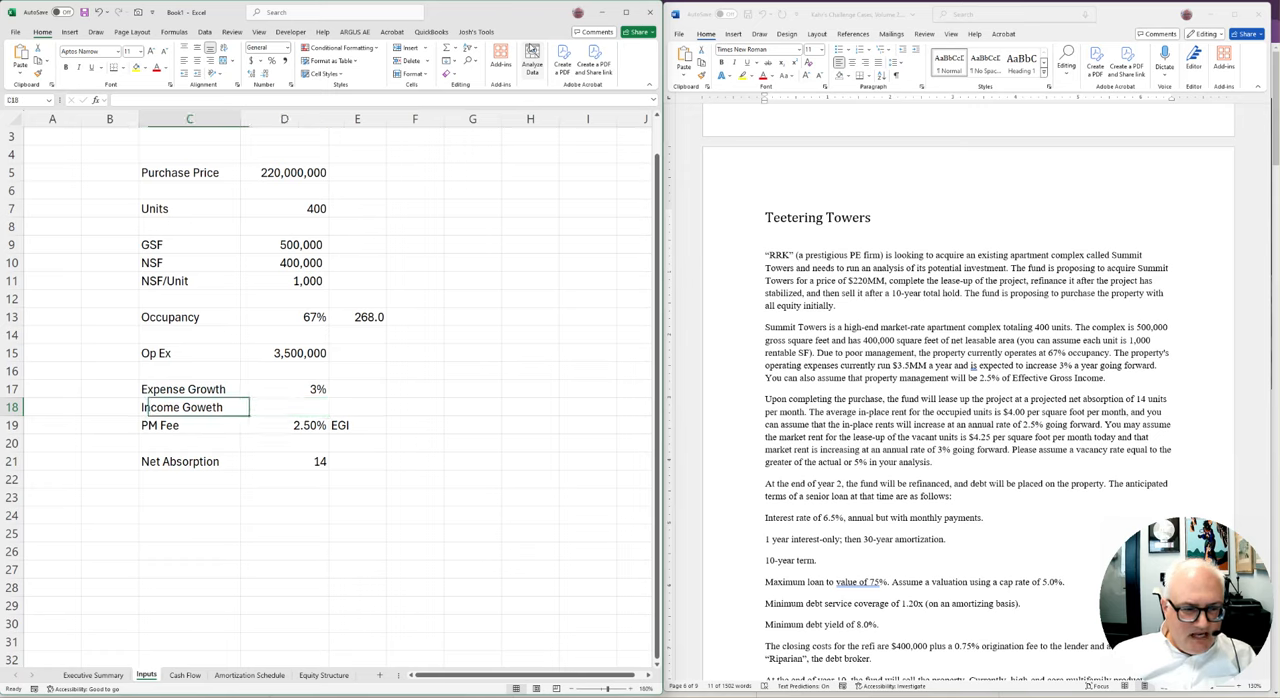
pyautogui.press('F2')
pyautogui.press('BackSpace')
pyautogui.press('BackSpace')
pyautogui.press('BackSpace')
pyautogui.press('BackSpace')
pyautogui.write('rowth')
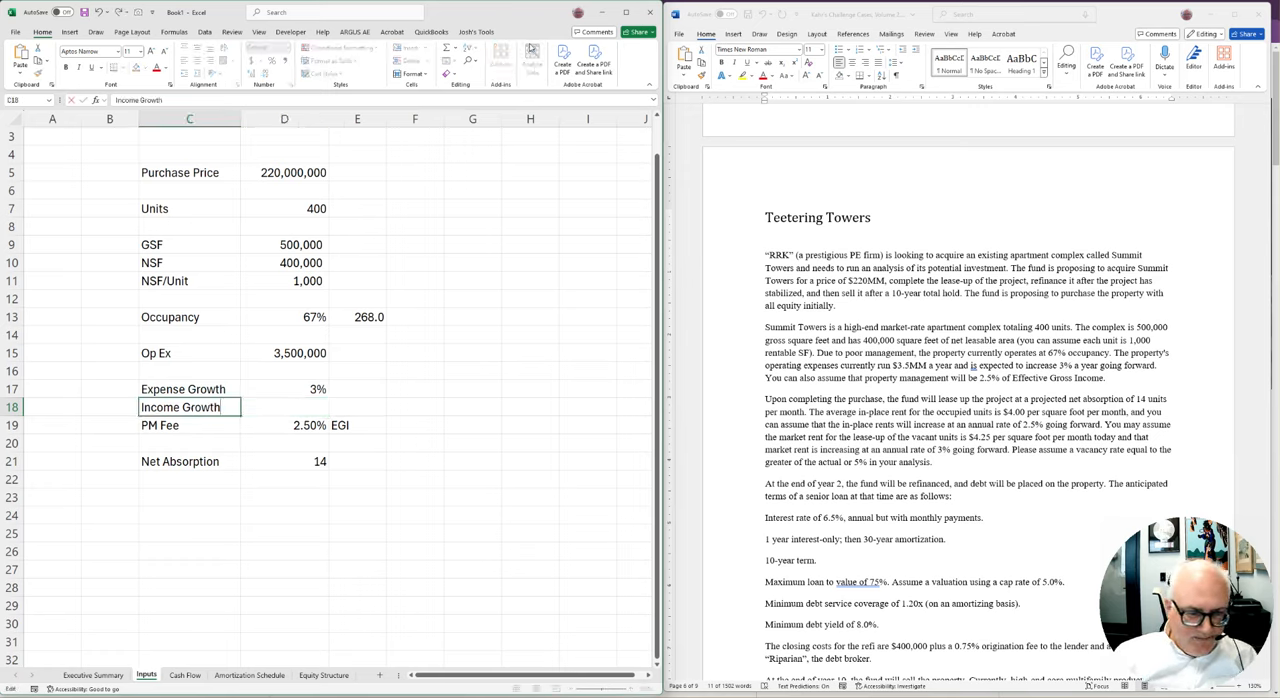
pyautogui.press('Return')
# Enter 2.5% as the income growth rate in D18
pyautogui.press('Right')
pyautogui.press('Up')
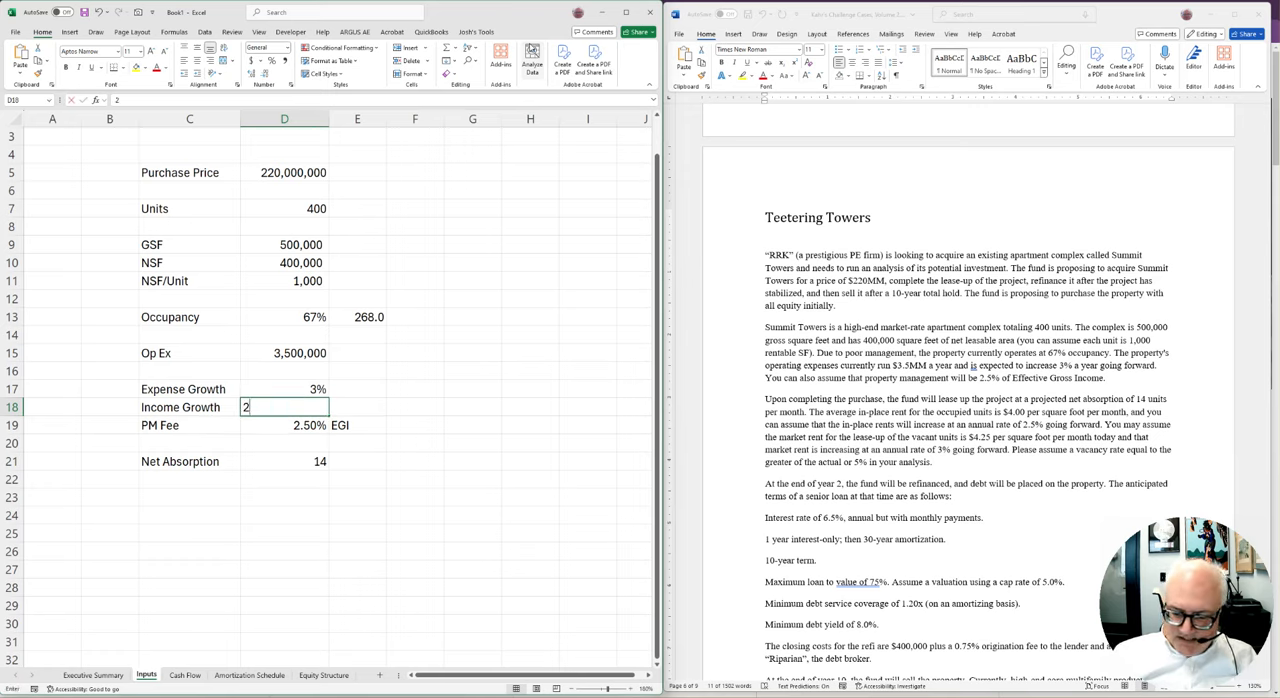
pyautogui.write('2.5%')
pyautogui.press('Return')
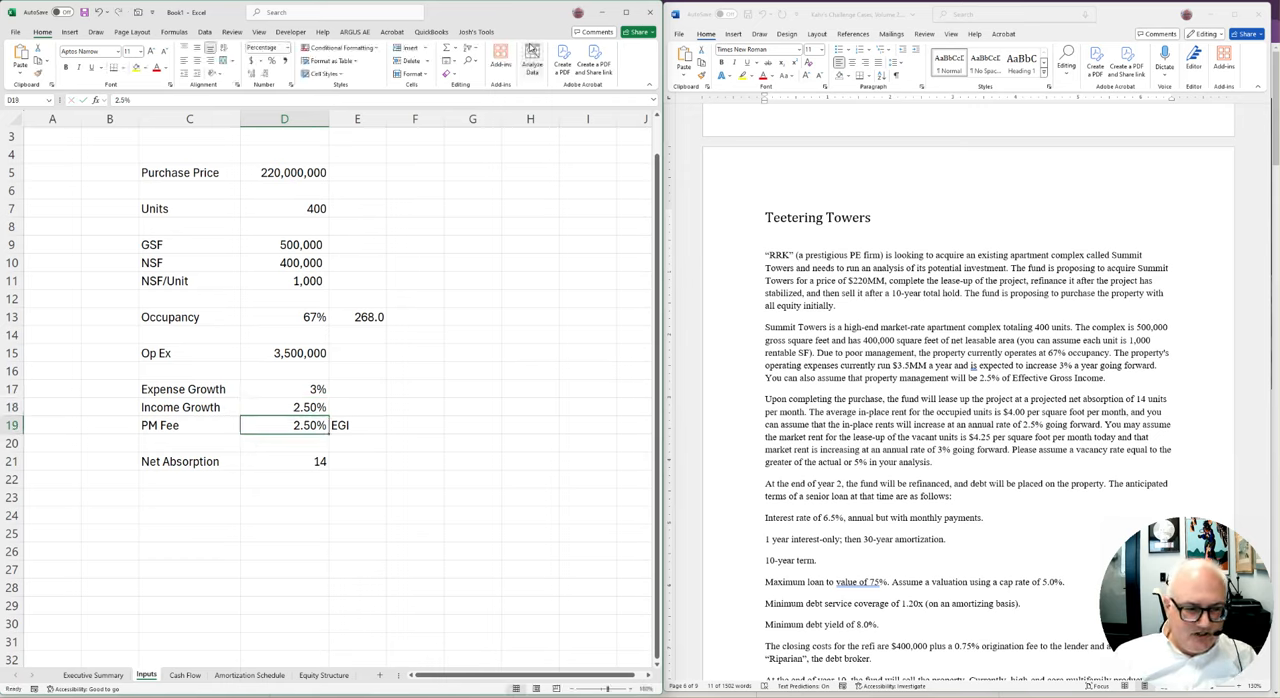
# Move the PM Fee and Net Absorption block down one row so it starts in C20
pyautogui.press('Left')
pyautogui.hotkey('shift', 'Right')
pyautogui.hotkey('shift', 'Right')
pyautogui.hotkey('shift', 'Down')
pyautogui.hotkey('shift', 'Down')
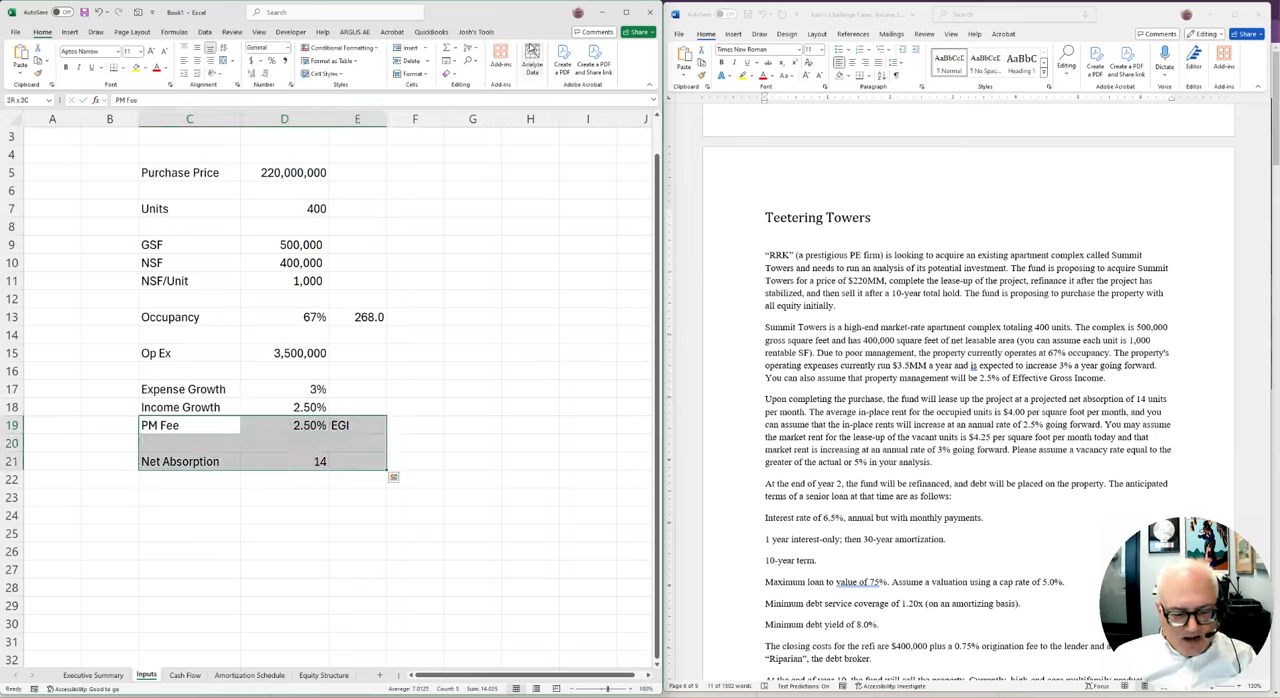
pyautogui.hotkey('ctrl', 'x')
pyautogui.press('Down')
pyautogui.hotkey('ctrl', 'v')
# Format the expense and income growth rates in D17:D18 as percentages with two decimals
pyautogui.press('Up')
pyautogui.press('Up')
pyautogui.press('Up')
pyautogui.press('Right')
pyautogui.hotkey('shift', 'Down')
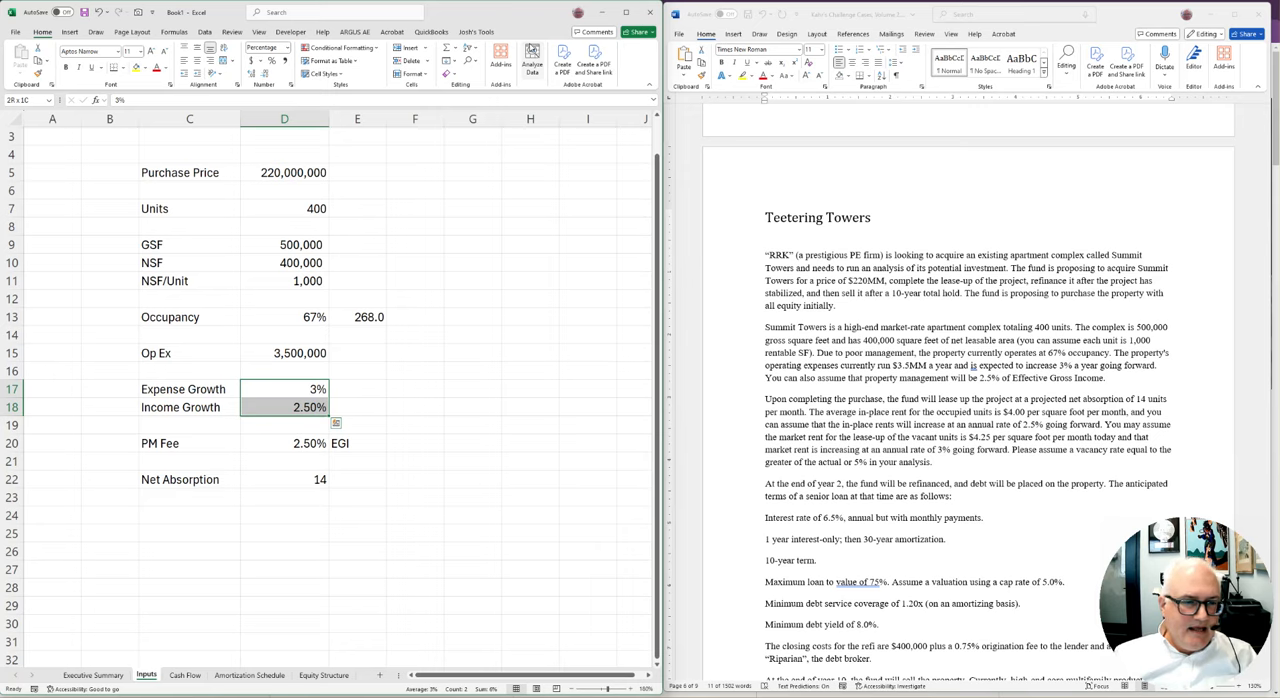
pyautogui.click(274, 62)
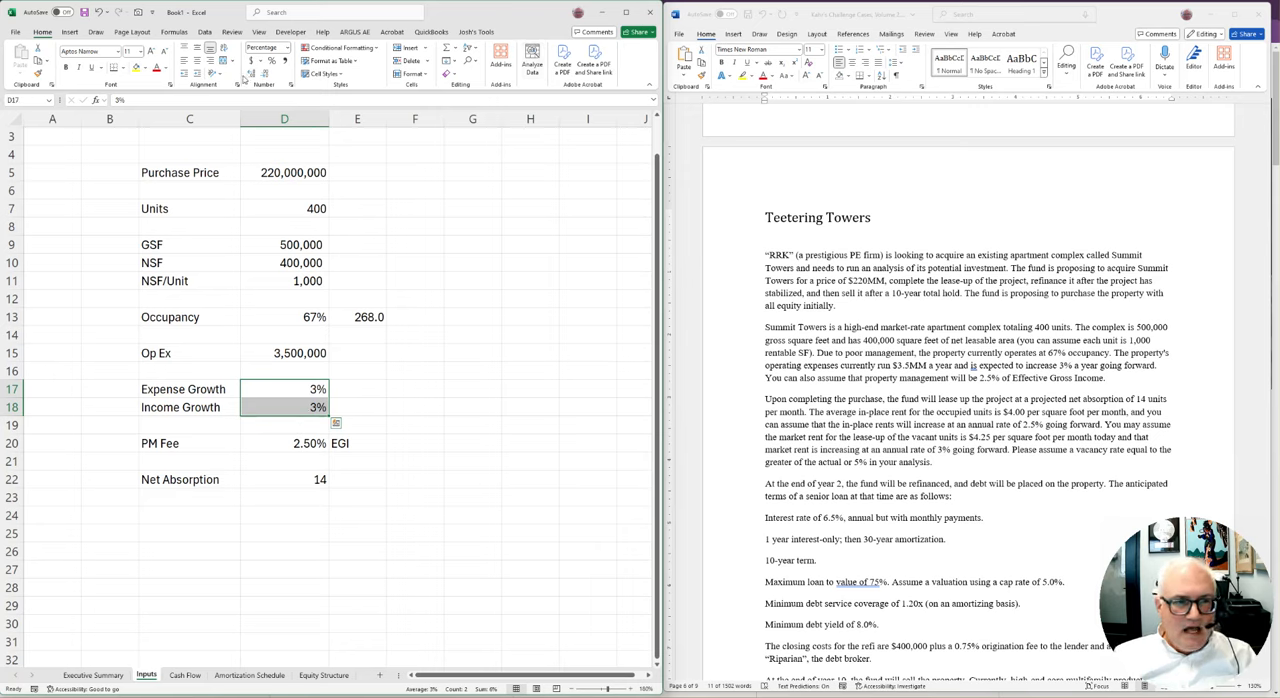
pyautogui.click(250, 74)
pyautogui.click(250, 74)
pyautogui.click(415, 403)
pyautogui.moveTo(318, 390); pyautogui.dragTo(314, 405)
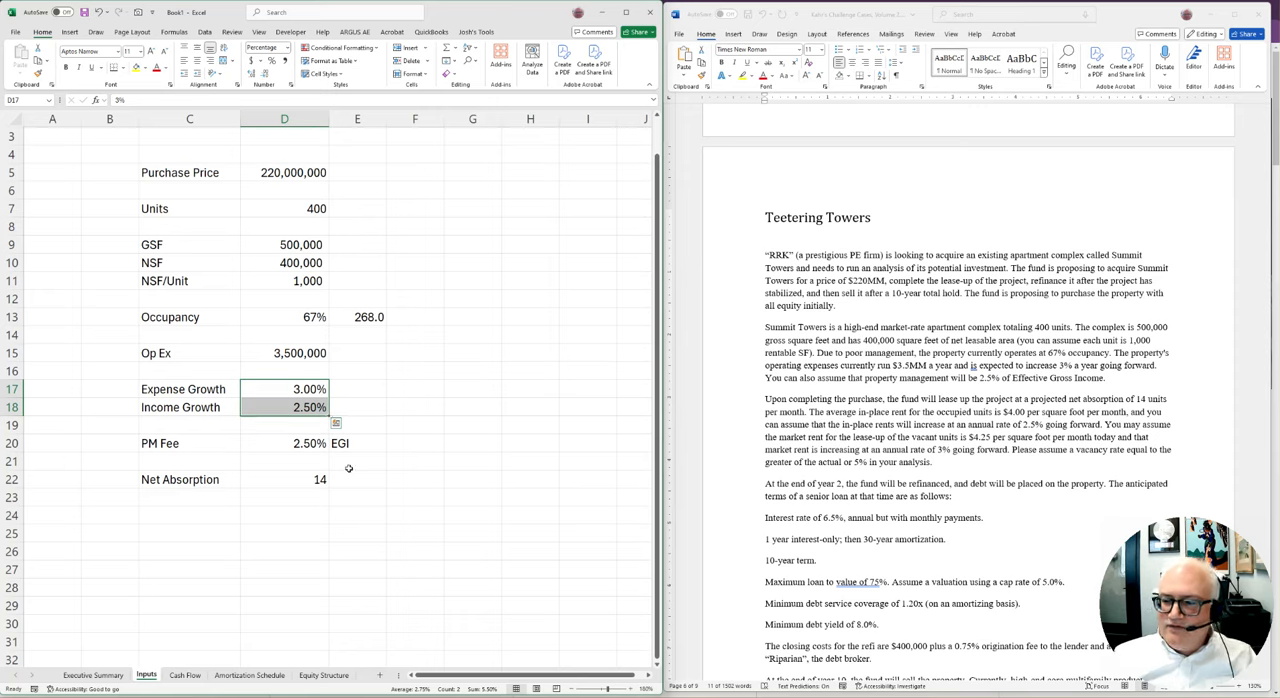
# Add the label Market Rent in C24 and enter 4.25 in D24, formatted as dollars
pyautogui.click(364, 519)
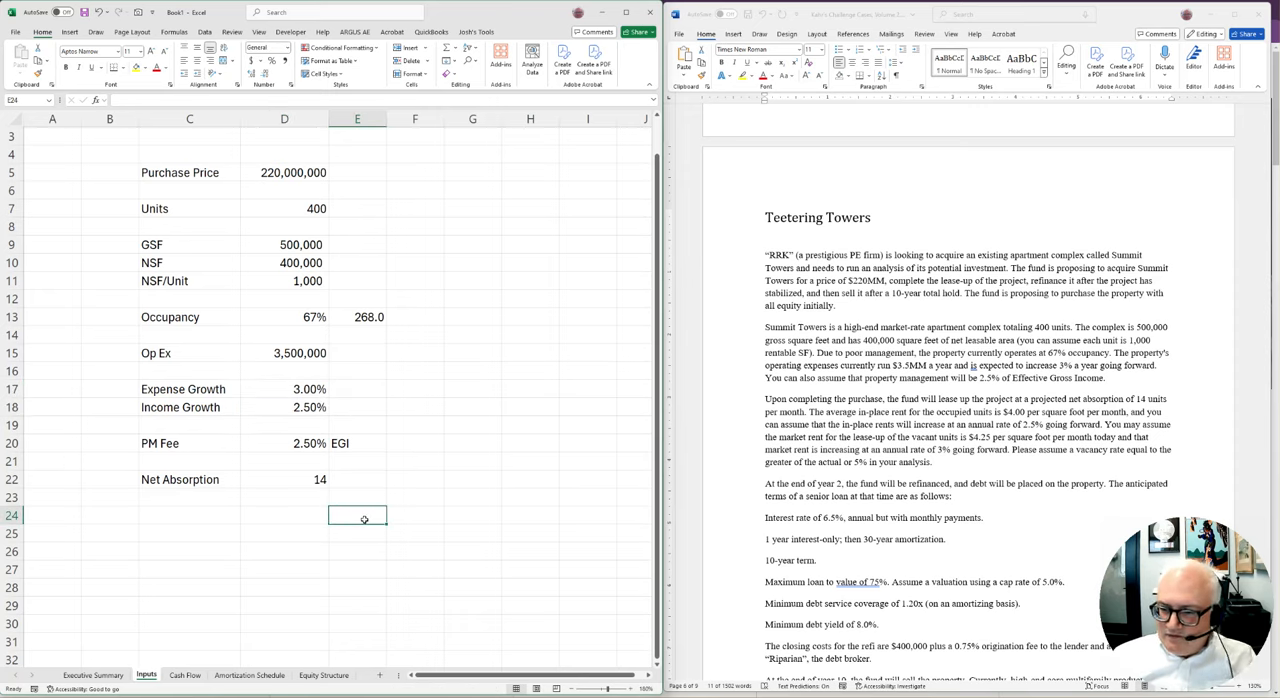
pyautogui.press('Left')
pyautogui.press('Left')
pyautogui.write('Market Rent')
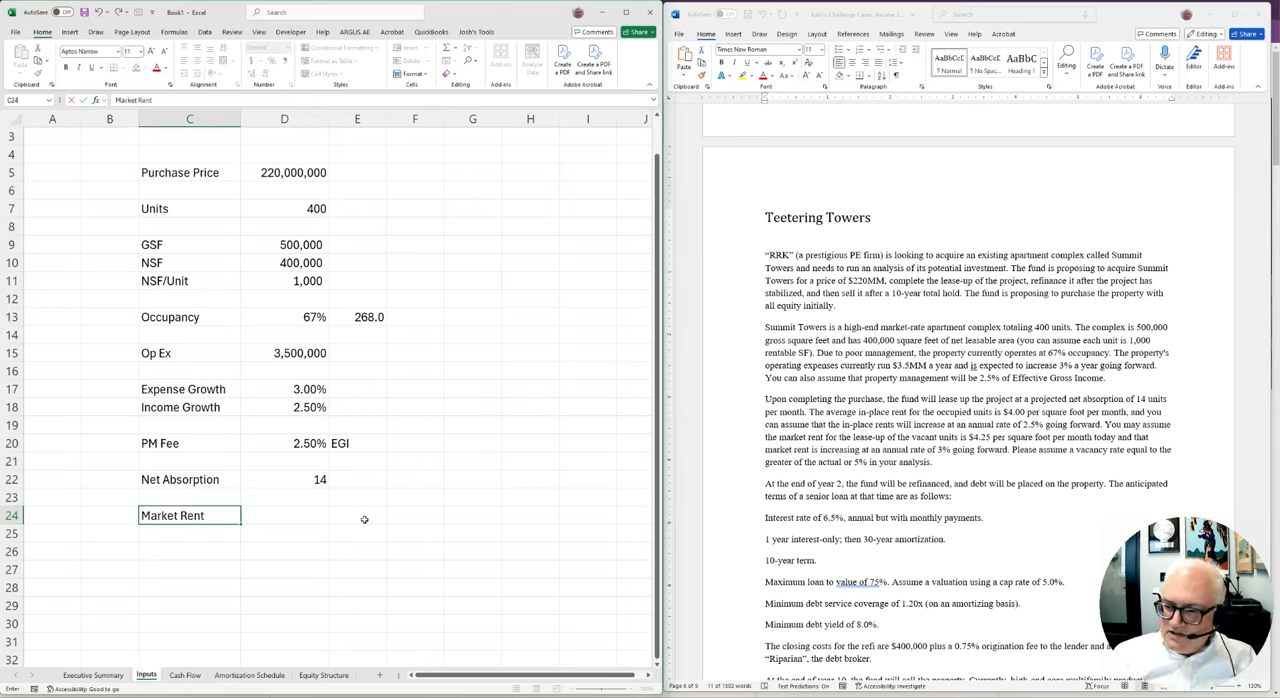
pyautogui.press('Tab')
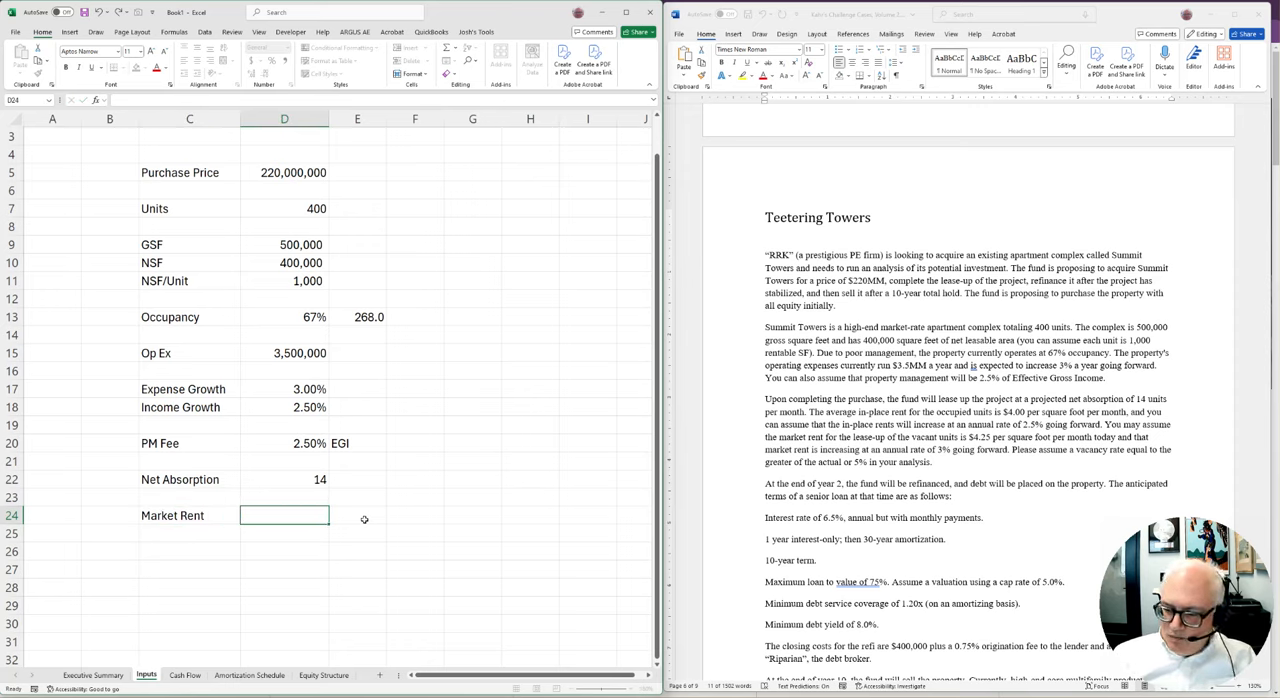
pyautogui.write('4.25')
pyautogui.hotkey('ctrl', 'Return')
pyautogui.hotkey('ctrl', 'shift', '4')
pyautogui.press('Right')
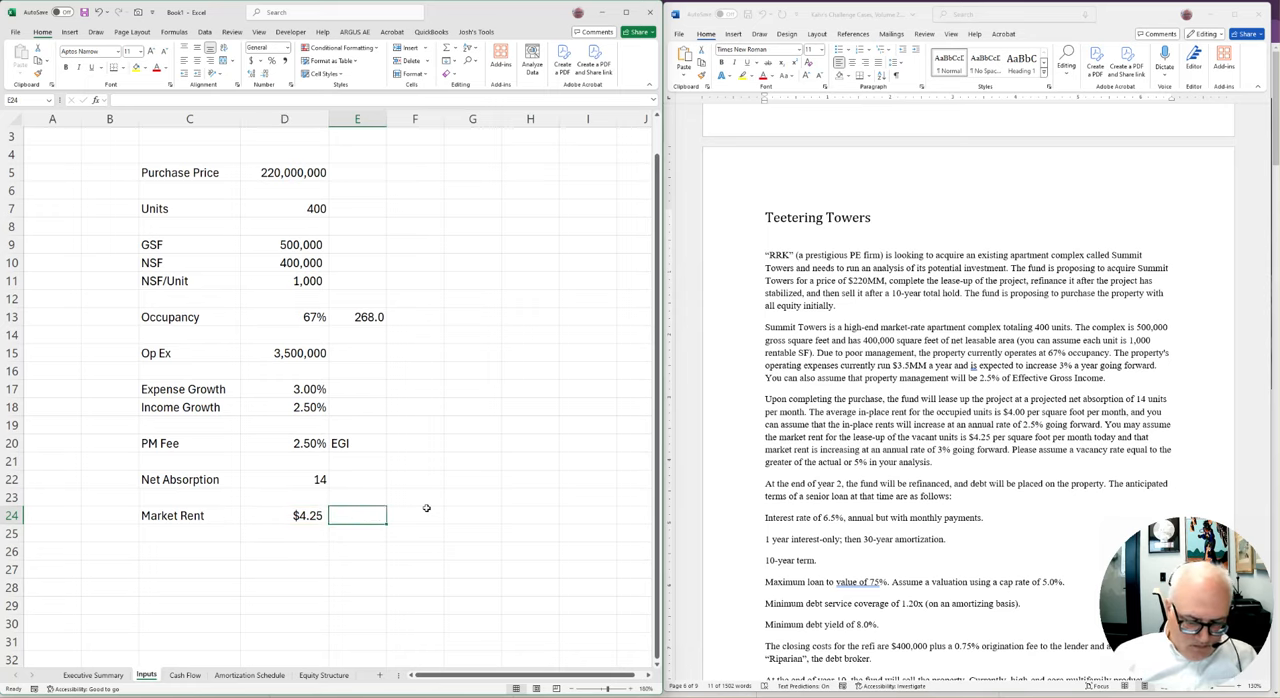
# Note the market rent's unit in E24 as "per SF per Month"
pyautogui.hotkey('alt', 'f')
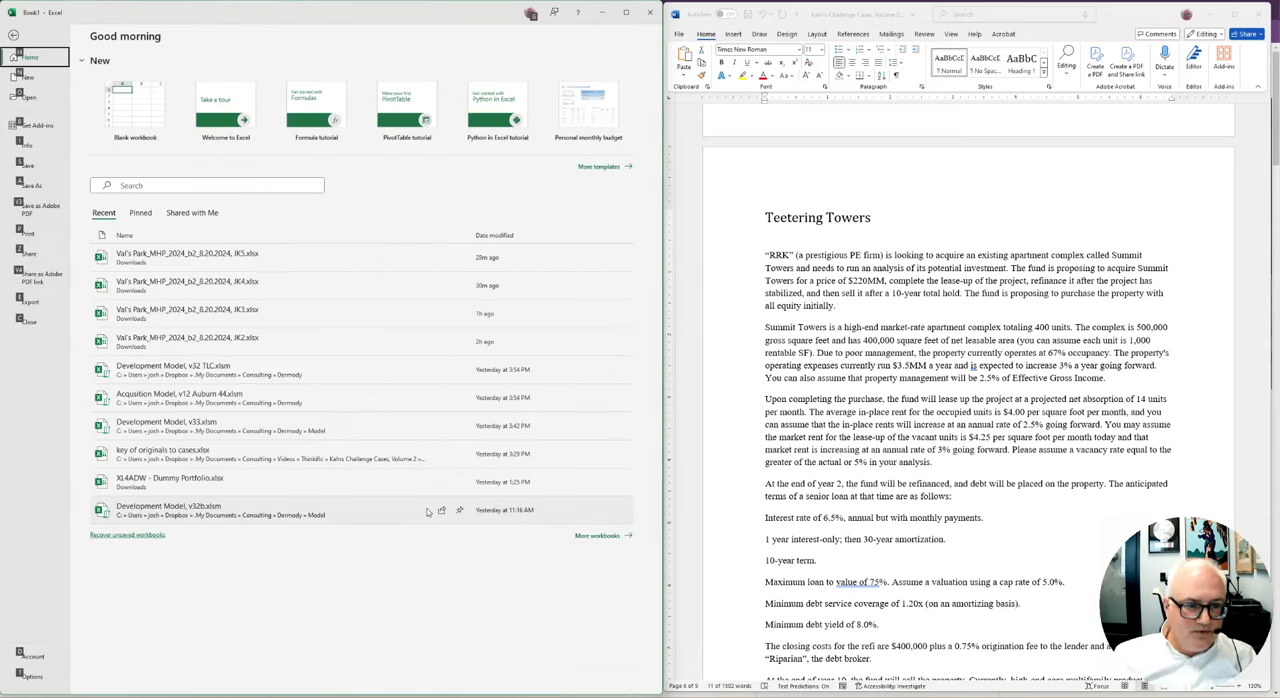
pyautogui.click(11, 35)
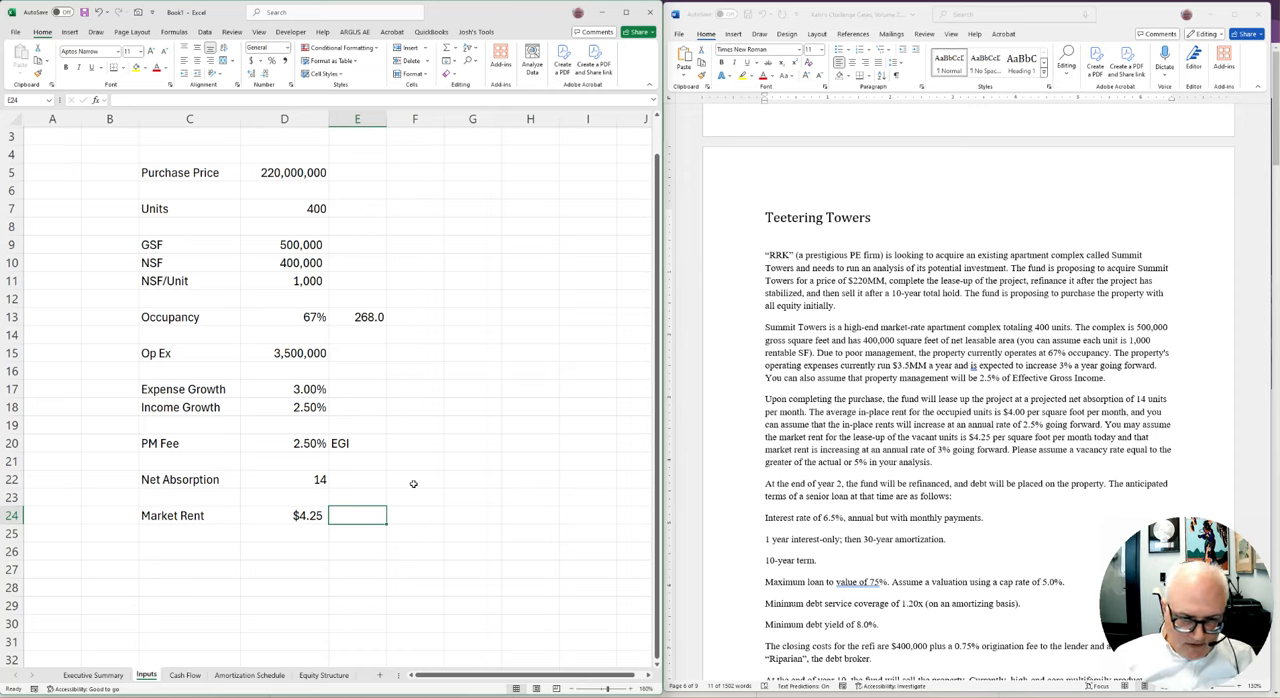
pyautogui.write('per SF per Month')
pyautogui.press('Return')
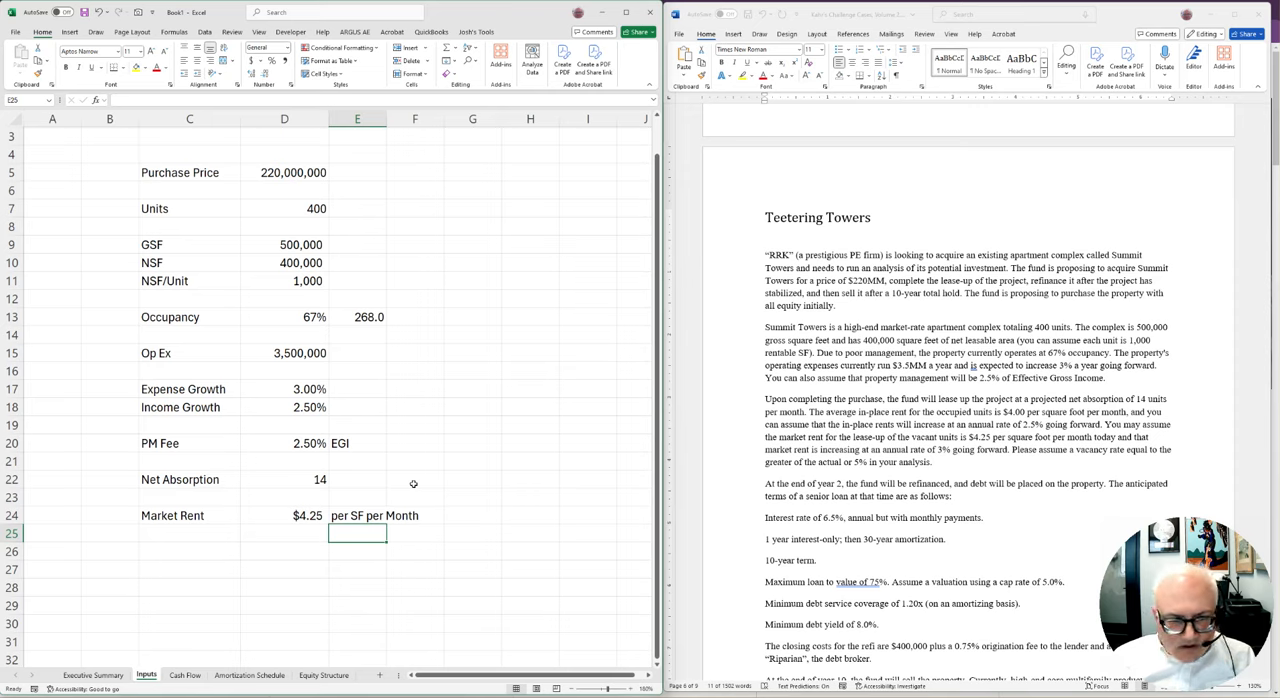
# Move the block from PM Fee through Market Rent down two rows so it starts in C22
pyautogui.press('Up')
pyautogui.press('Up')
pyautogui.press('Up')
pyautogui.press('Up')
pyautogui.press('Up')
pyautogui.press('Up')
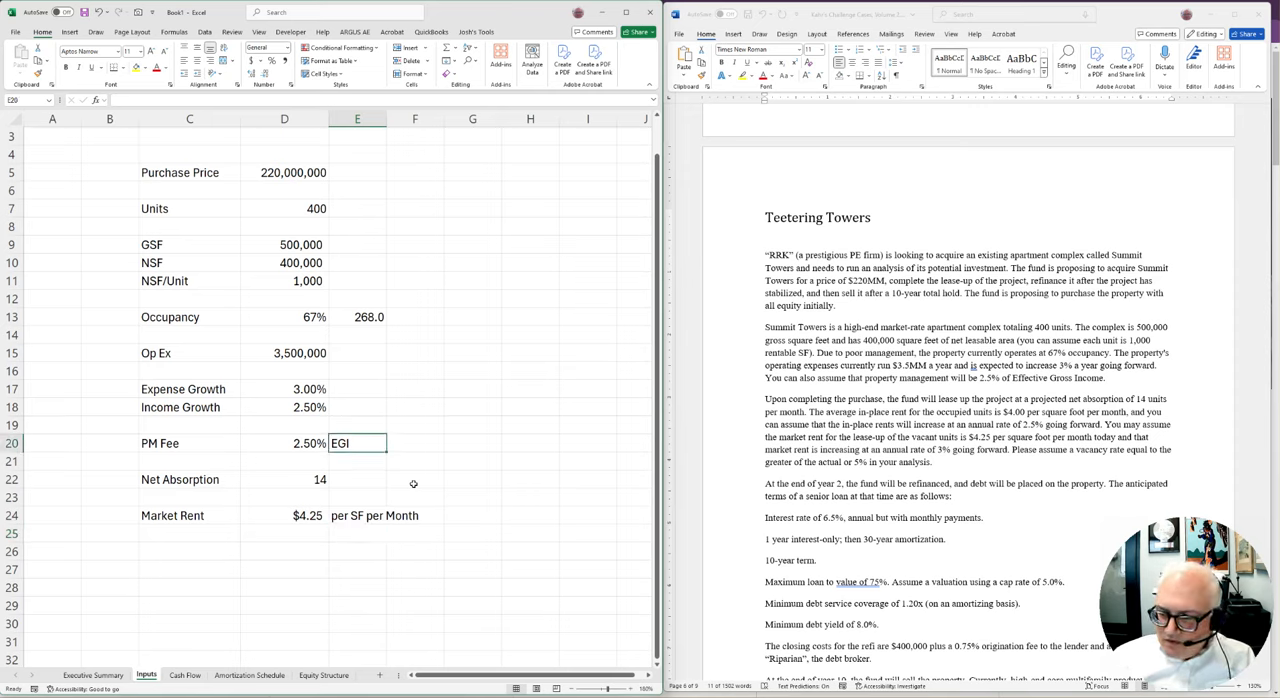
pyautogui.press('Left')
pyautogui.press('Left')
pyautogui.press('Down')
pyautogui.hotkey('shift', 'Right')
pyautogui.hotkey('shift', 'Right')
pyautogui.hotkey('shift', 'Right')
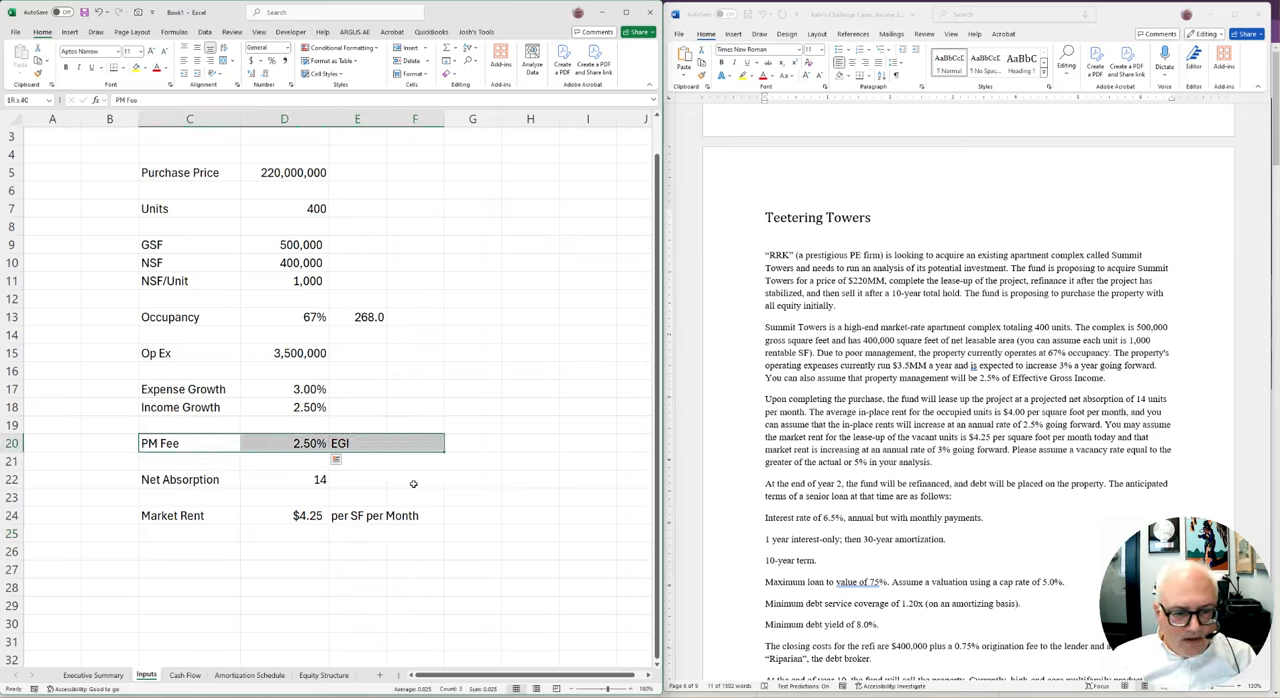
pyautogui.hotkey('shift', 'Down')
pyautogui.hotkey('shift', 'Down')
pyautogui.hotkey('shift', 'Down')
pyautogui.hotkey('shift', 'Down')
pyautogui.hotkey('ctrl', 'x')
pyautogui.press('Down')
# Widen column C and change the C18 label to "Income Growth, In Place"
pyautogui.press('Down')
pyautogui.hotkey('ctrl', 'v')
pyautogui.press('Up')
pyautogui.press('Up')
pyautogui.press('Up')
pyautogui.press('Up')
pyautogui.press('Up')
pyautogui.press('Up')
pyautogui.press('Down')
pyautogui.press('Down')
pyautogui.press('F2')
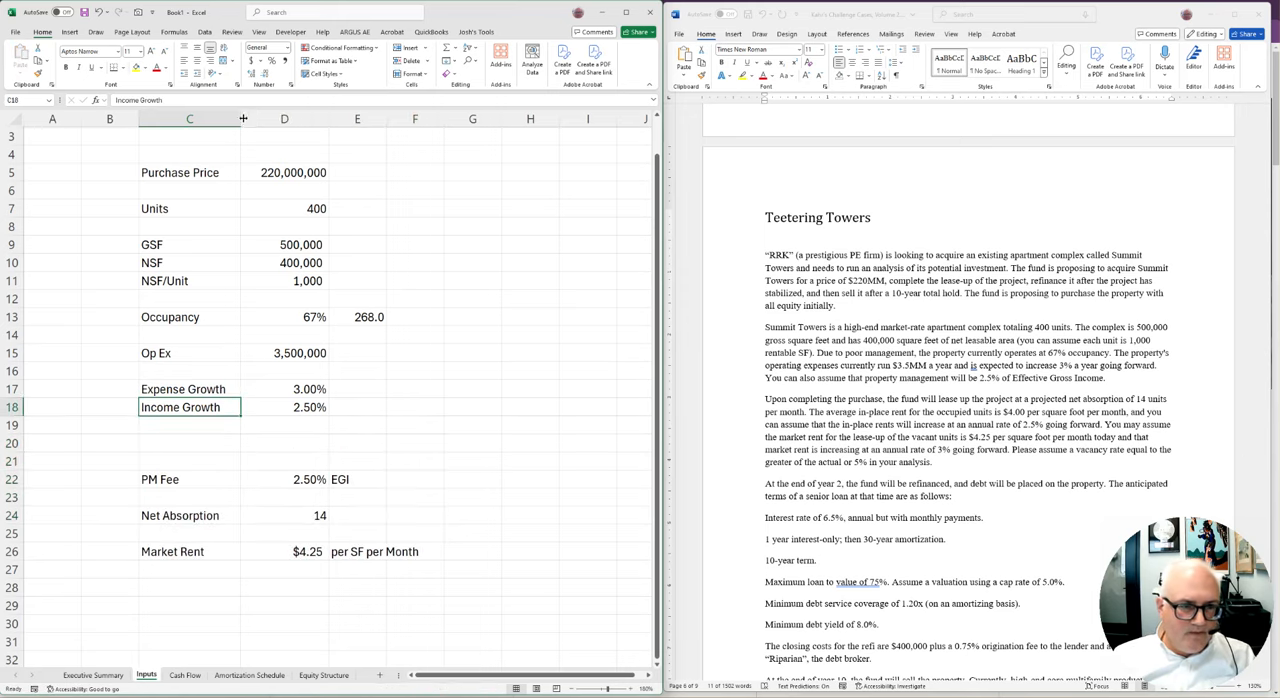
pyautogui.moveTo(240, 119); pyautogui.dragTo(308, 119)
pyautogui.write(', Inte')
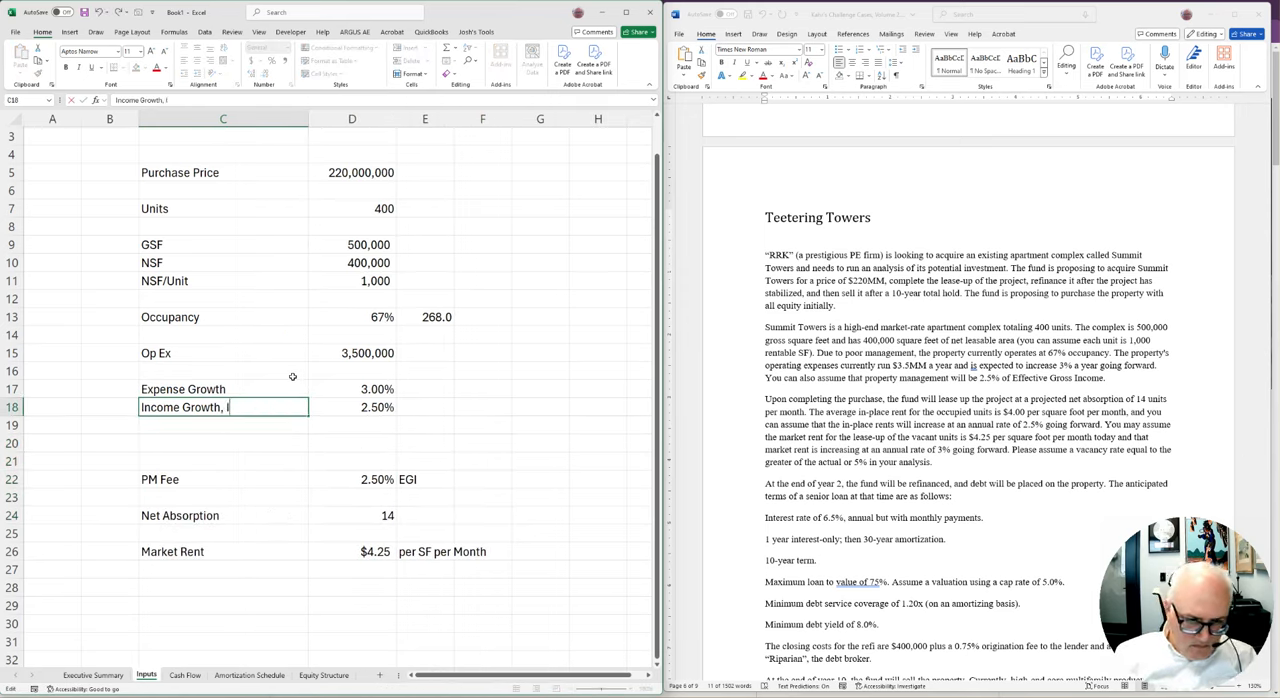
pyautogui.press('BackSpace')
pyautogui.press('BackSpace')
pyautogui.write('Plc')
pyautogui.press('BackSpace')
pyautogui.write('ace')
pyautogui.press('Return')
# Copy the C18 label into C19 and reword the copy as "Income Growth, Market"
pyautogui.press('Up')
pyautogui.hotkey('ctrl', 'c')
pyautogui.press('Down')
pyautogui.hotkey('ctrl', 'v')
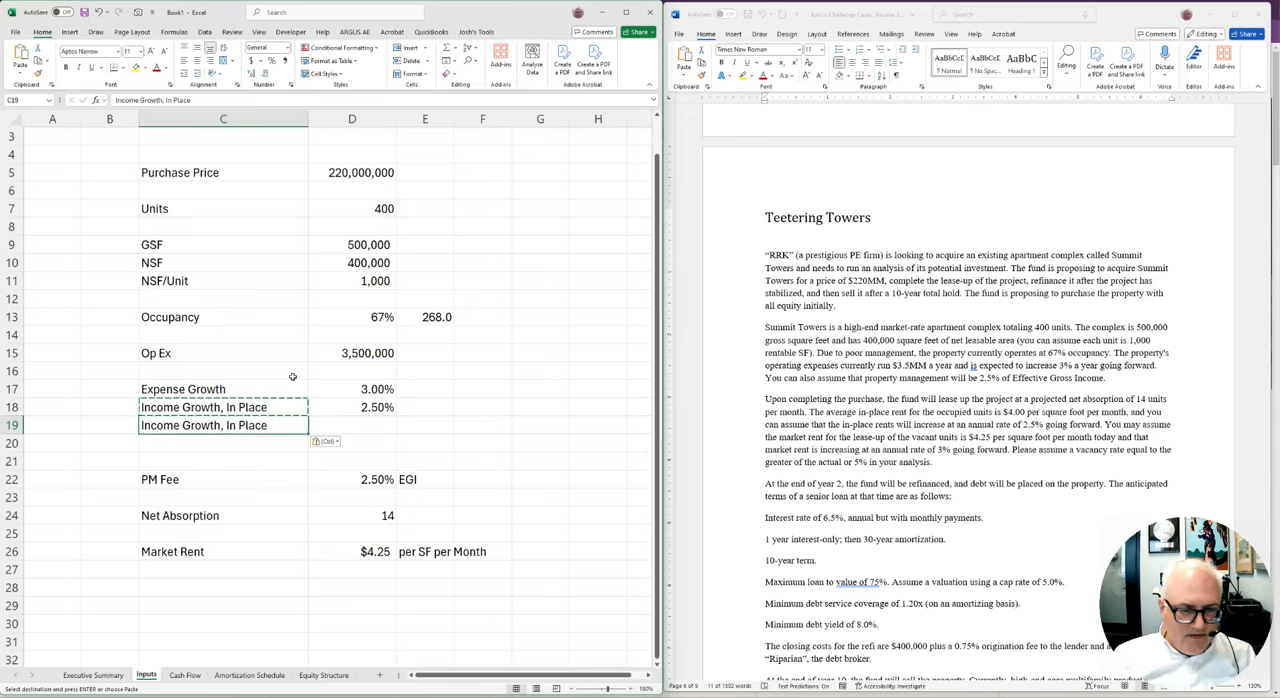
pyautogui.press('F2')
pyautogui.press('BackSpace')
pyautogui.press('BackSpace')
pyautogui.press('BackSpace')
pyautogui.press('BackSpace')
pyautogui.press('BackSpace')
pyautogui.press('BackSpace')
pyautogui.press('BackSpace')
pyautogui.write('Market')
pyautogui.press('Return')
# Enter 3% as the market income growth in D19 and show it with two decimals
pyautogui.press('Right')
pyautogui.press('Up')
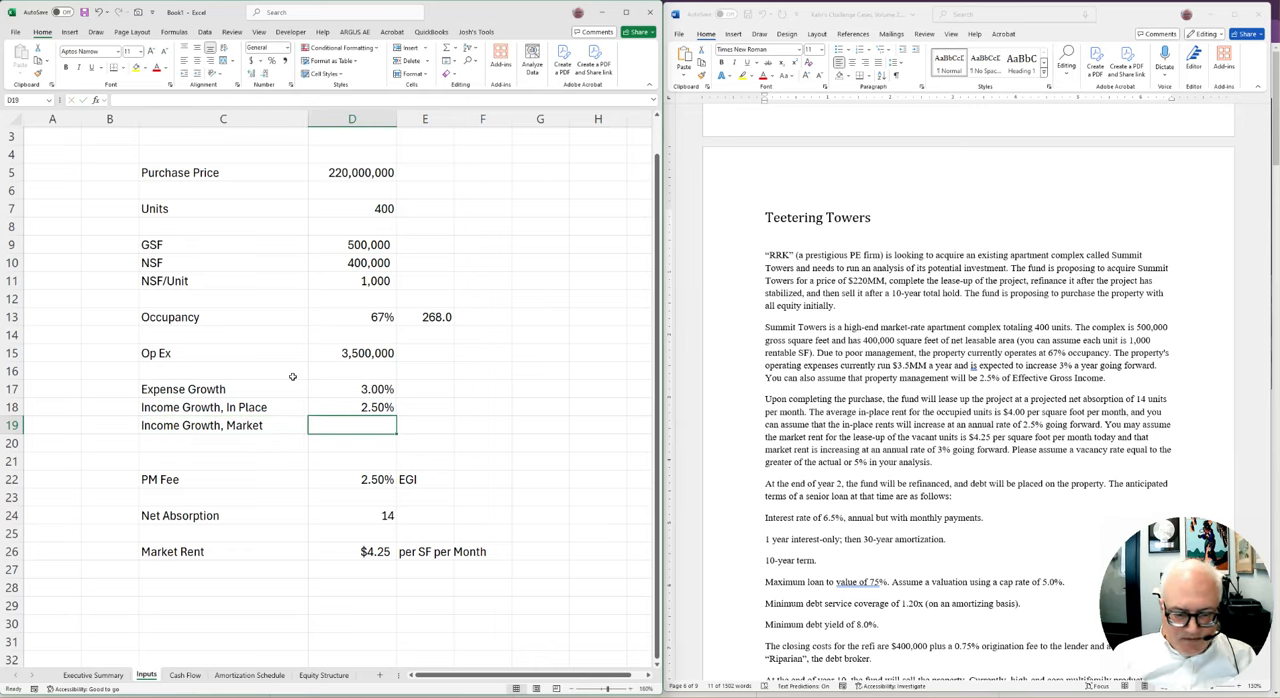
pyautogui.write('3%')
pyautogui.press('Return')
pyautogui.press('Up')
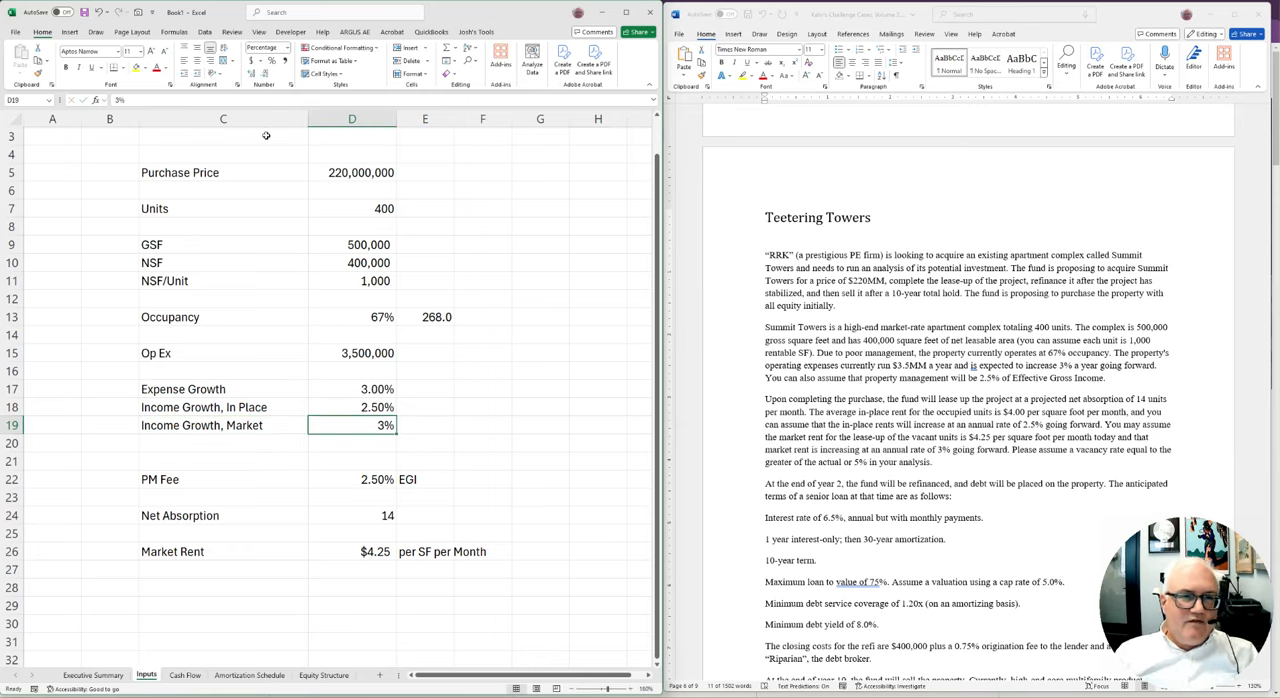
pyautogui.click(251, 73)
pyautogui.click(251, 73)
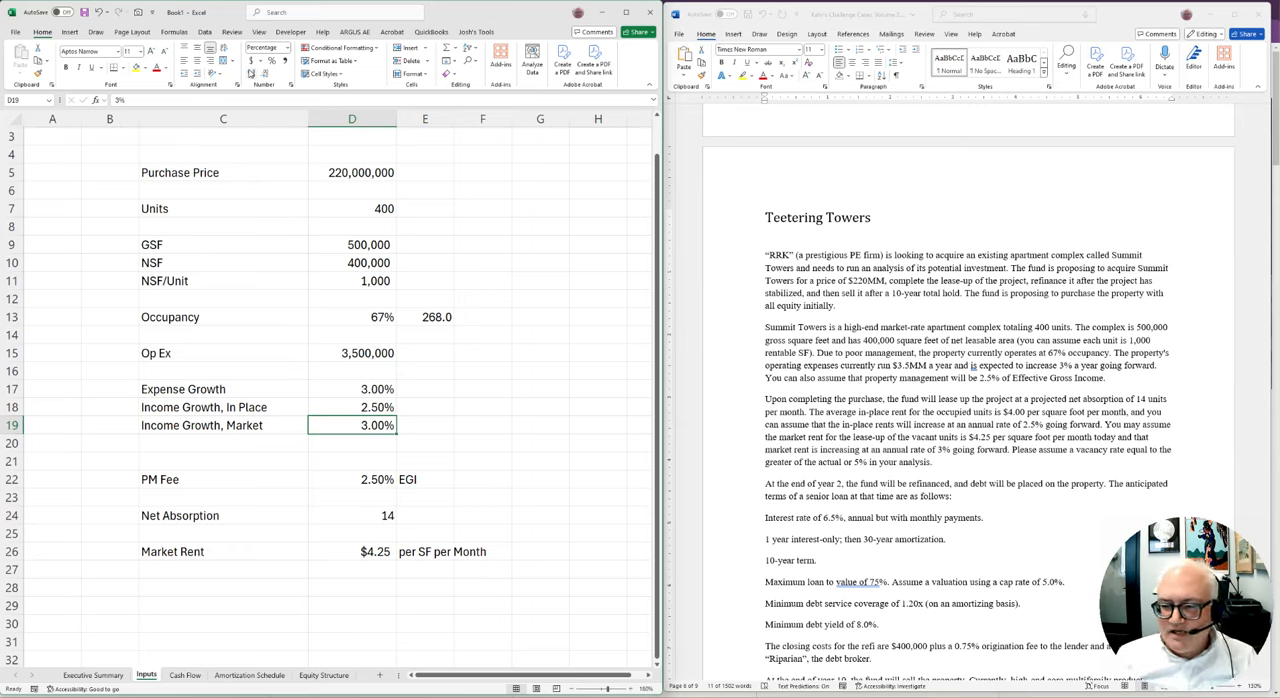
# Add the label Vacancy in C21 above PM Fee and enter 5% in D21
pyautogui.press('Down')
pyautogui.press('Down')
pyautogui.press('Left')
pyautogui.press('Left')
pyautogui.press('Right')
pyautogui.write('Vacancy')
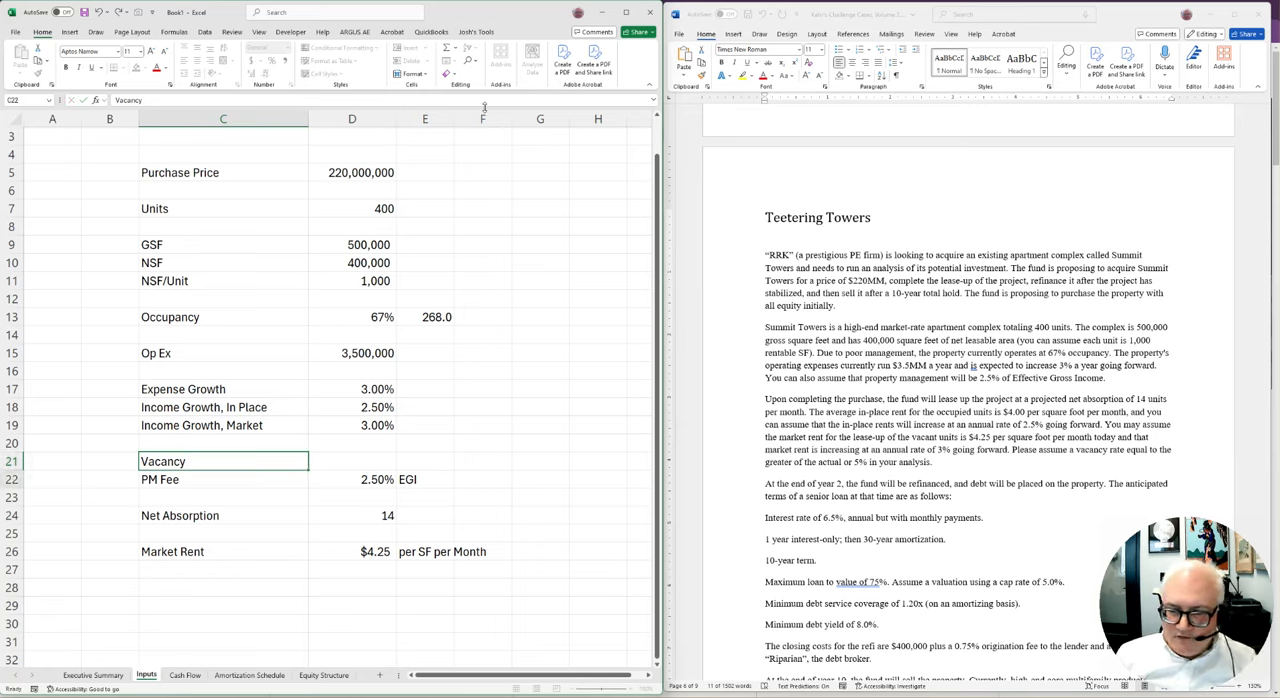
pyautogui.press('Tab')
pyautogui.write('5%')
pyautogui.press('Return')
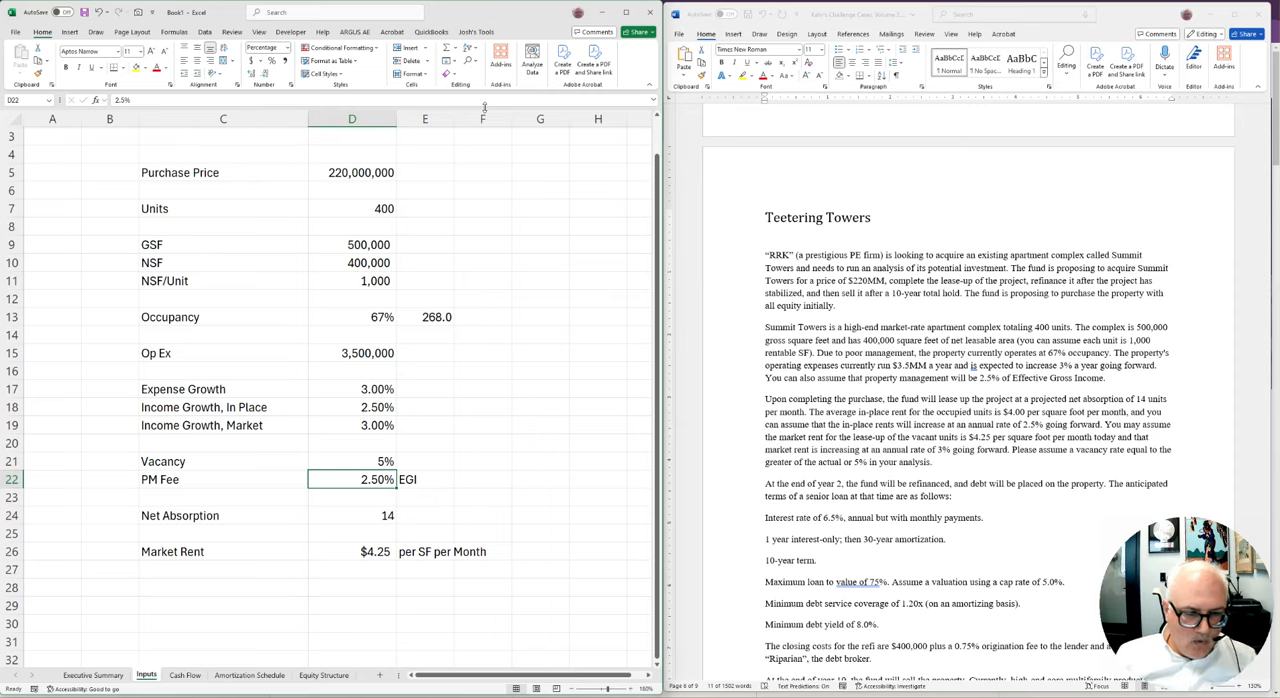
# Add the section heading Debt in B28, below the Market Rent row
pyautogui.press('Down')
pyautogui.press('Down')
pyautogui.press('Down')
pyautogui.press('Up')
pyautogui.press('Up')
pyautogui.press('Up')
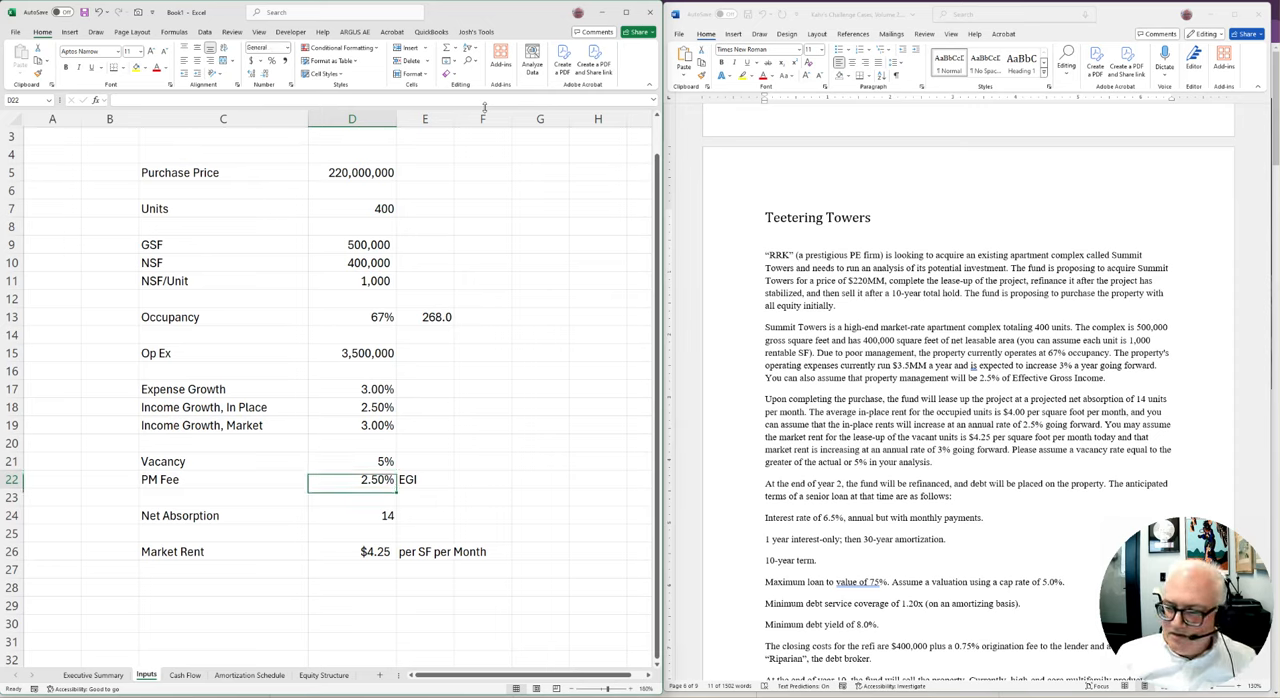
pyautogui.press('Left')
pyautogui.press('Left')
pyautogui.press('Down')
pyautogui.press('Down')
pyautogui.press('Down')
pyautogui.press('Down')
pyautogui.press('Down')
pyautogui.press('Down')
pyautogui.press('Down')
pyautogui.press('Down')
pyautogui.press('Down')
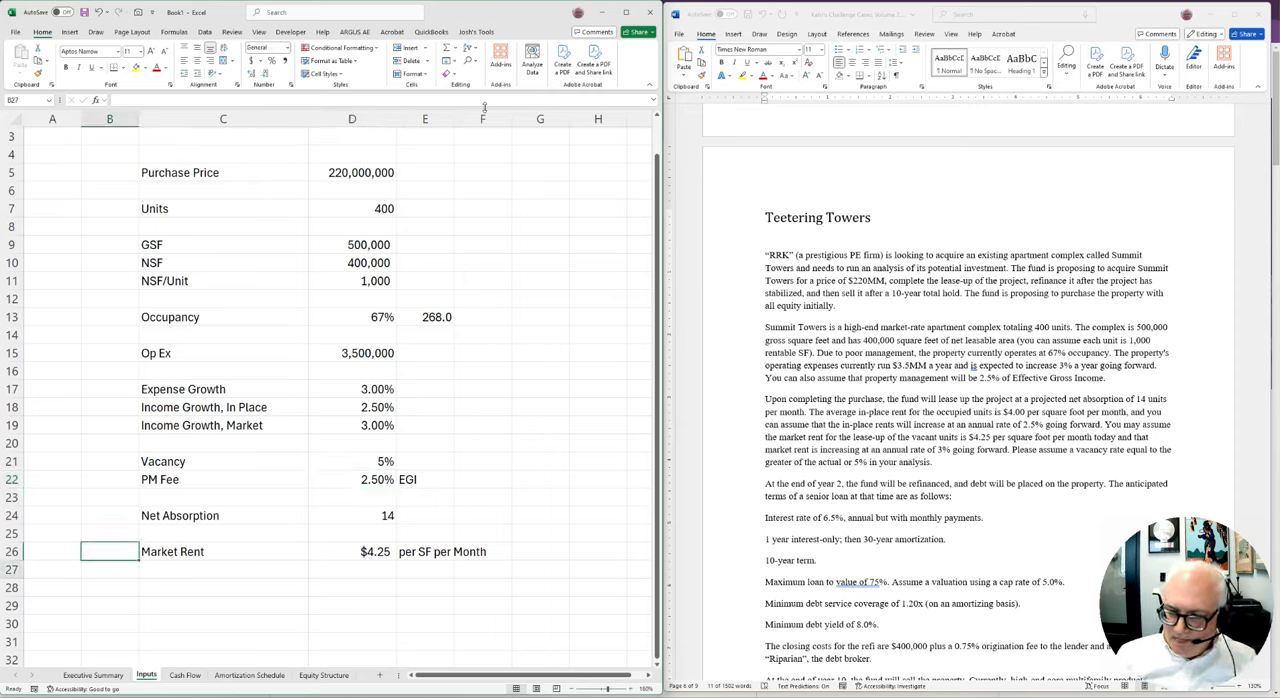
pyautogui.press('Up')
pyautogui.press('Up')
pyautogui.press('Up')
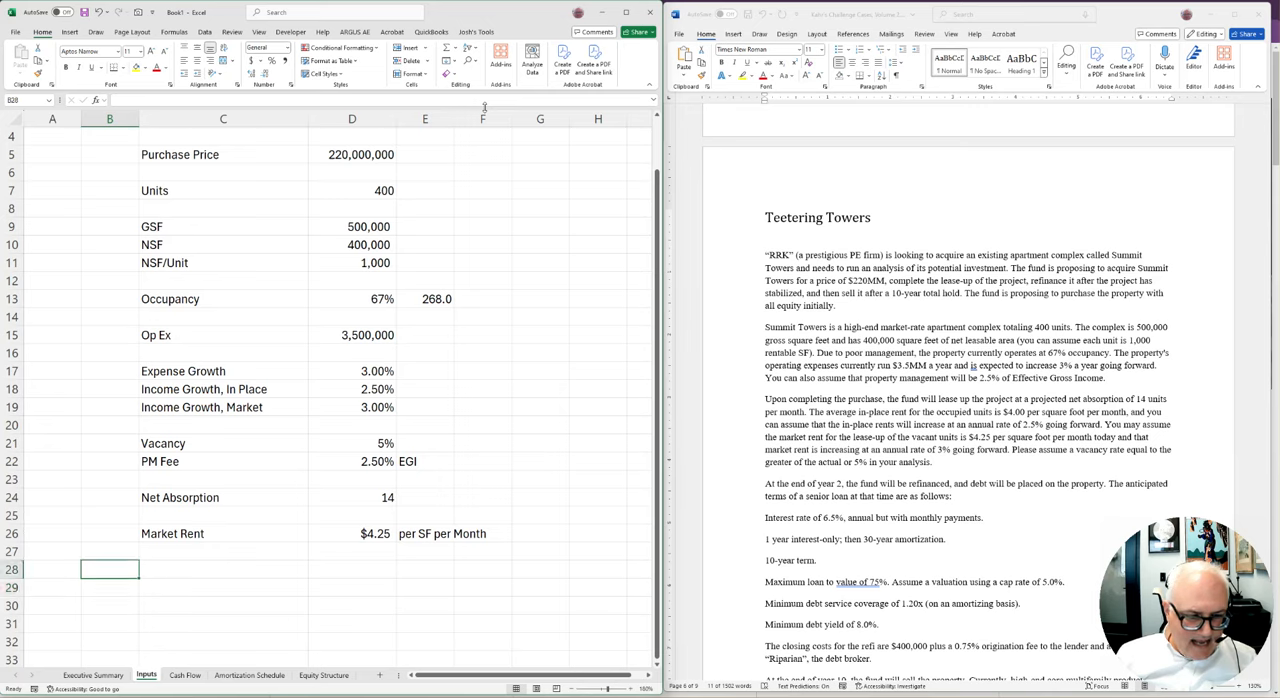
pyautogui.write('Debt')
# Enter the 6.5% debt interest rate in C29 with the note "per year" in D29
pyautogui.press('Right')
pyautogui.press('Down')
pyautogui.write('6.')
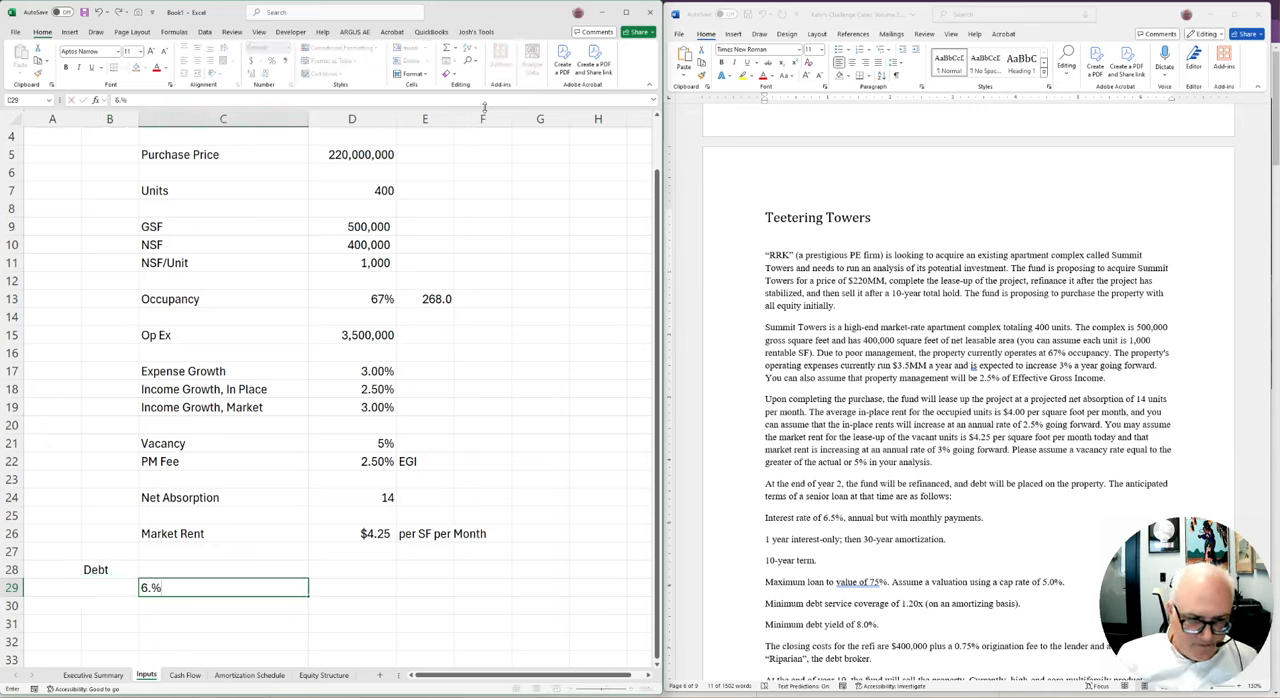
pyautogui.write('5')
pyautogui.press('Right')
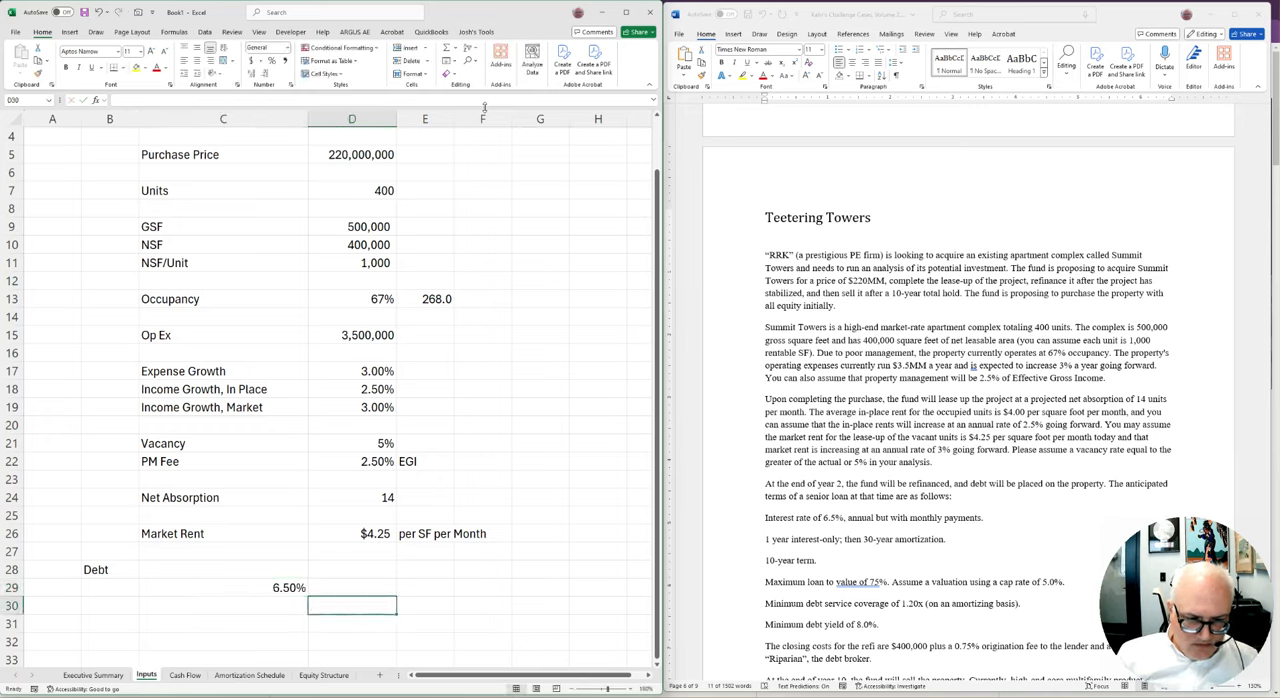
pyautogui.write('per year')
pyautogui.press('Return')
# Add the label IO Period in C31 of the Debt section and enter 1 in D31
pyautogui.press('Down')
pyautogui.press('Down')
pyautogui.press('Down')
pyautogui.press('Up')
pyautogui.press('Up')
pyautogui.press('Up')
pyautogui.press('Left')
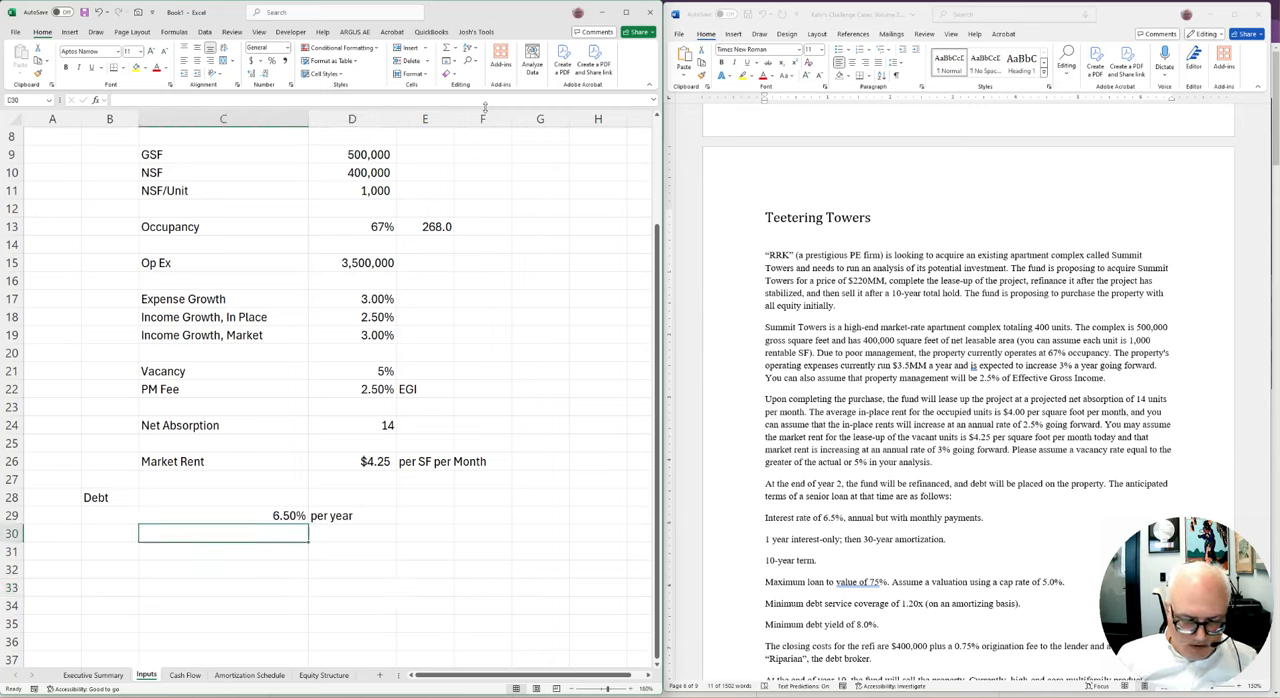
pyautogui.press('Down')
pyautogui.write('IO')
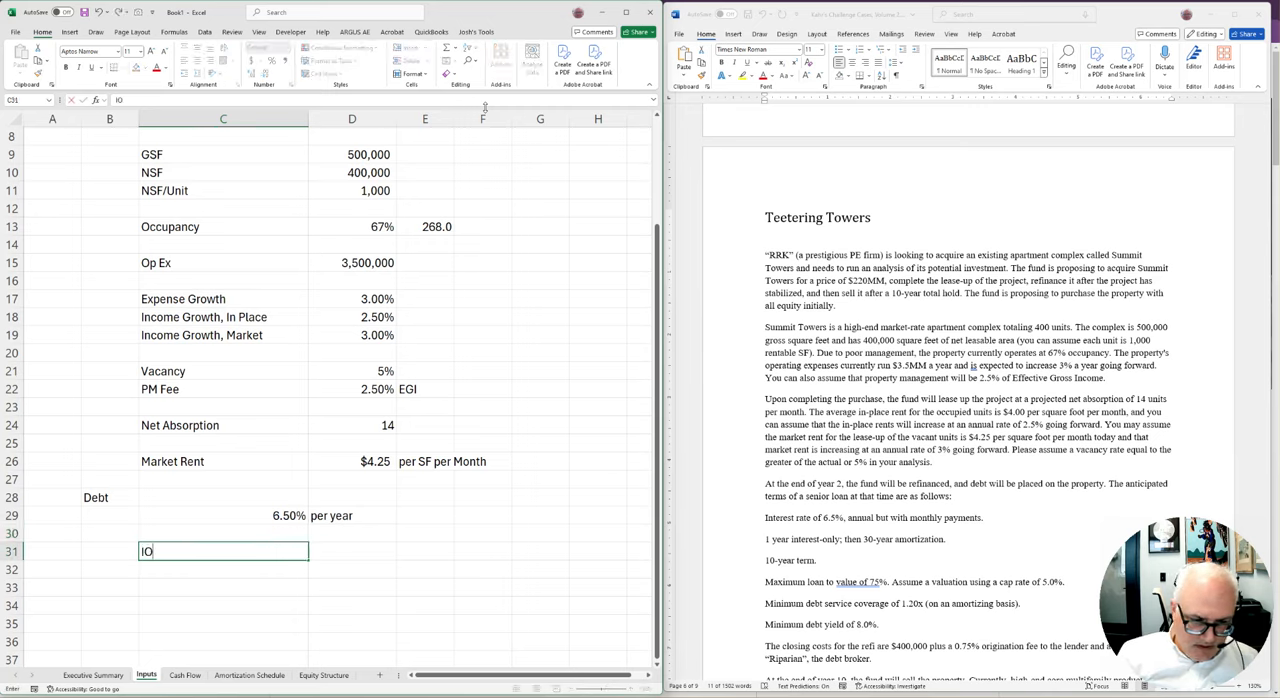
pyautogui.write(' Period')
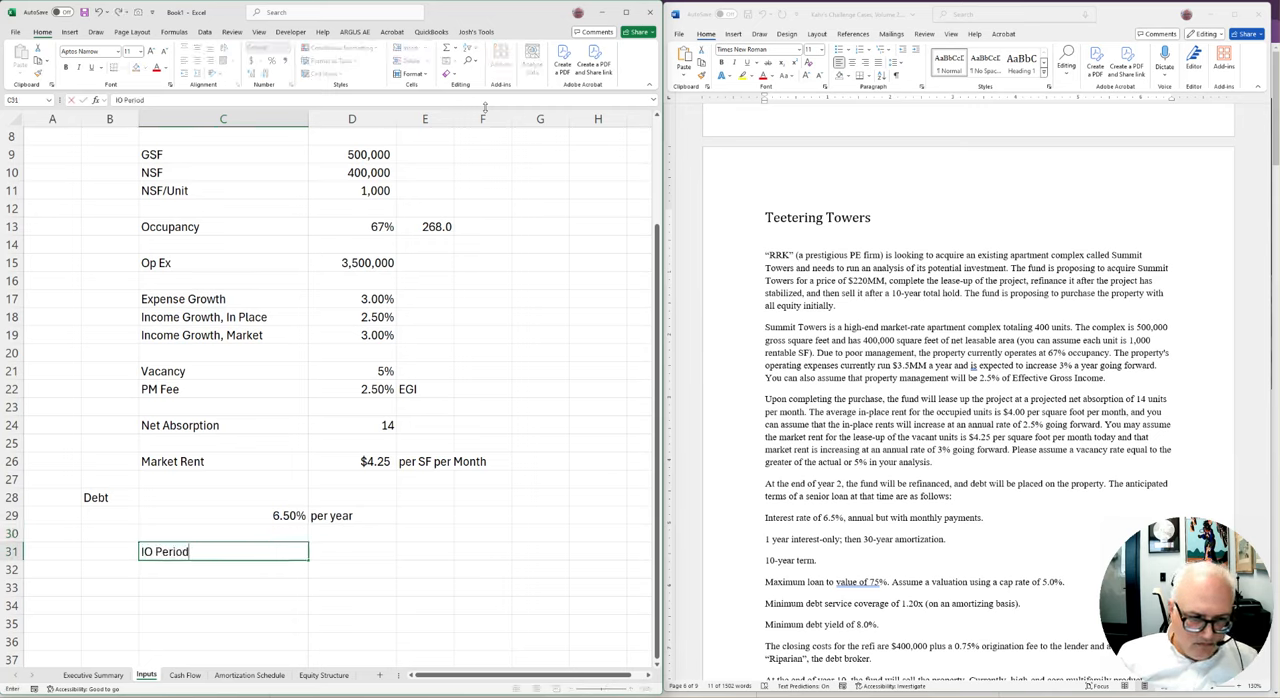
pyautogui.press('Tab')
pyautogui.write('1')
pyautogui.press('Return')
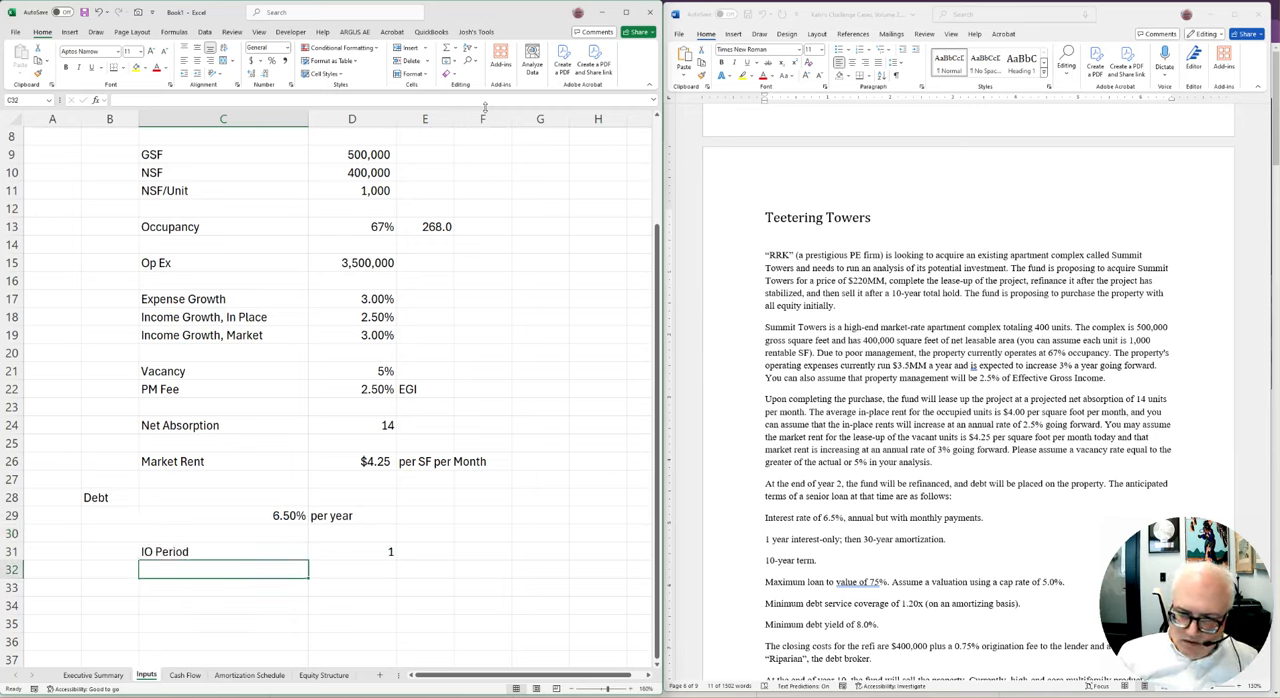
# Add the label Amort Schedule in C32 with 30 in D32, and the label Term in C33 with 10 in D33
pyautogui.write('Am')
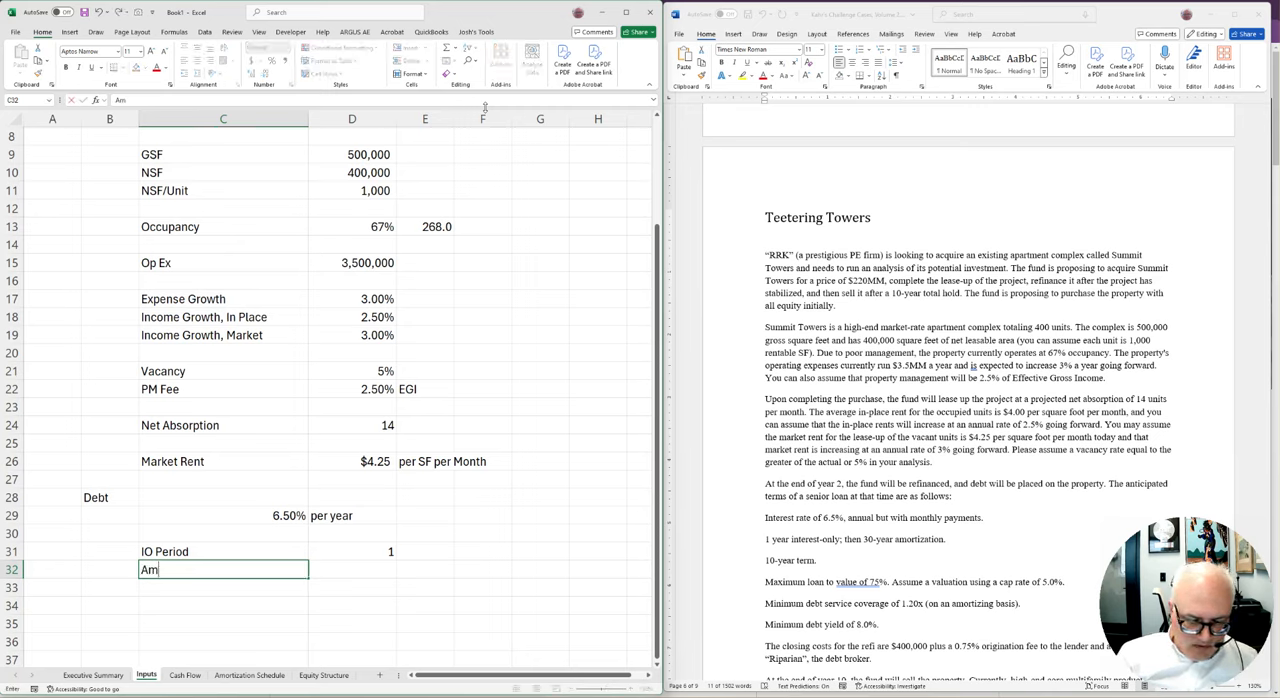
pyautogui.write('orr Schedule')
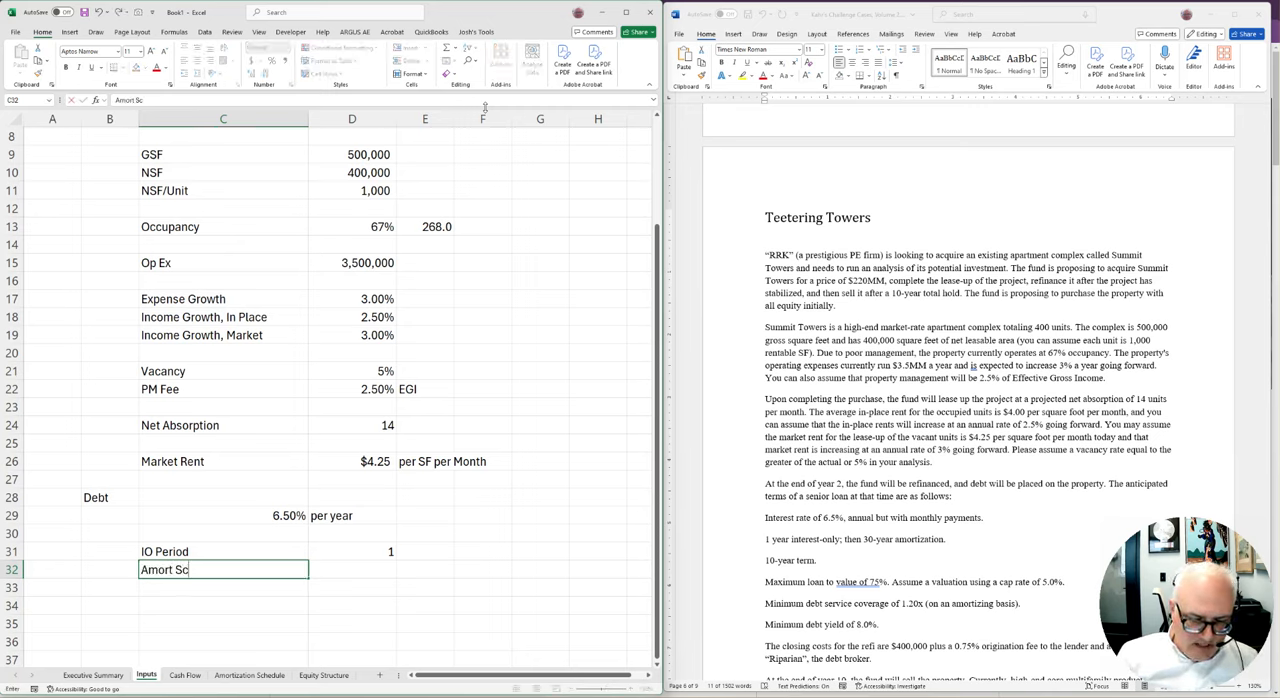
pyautogui.press('Tab')
pyautogui.write('30')
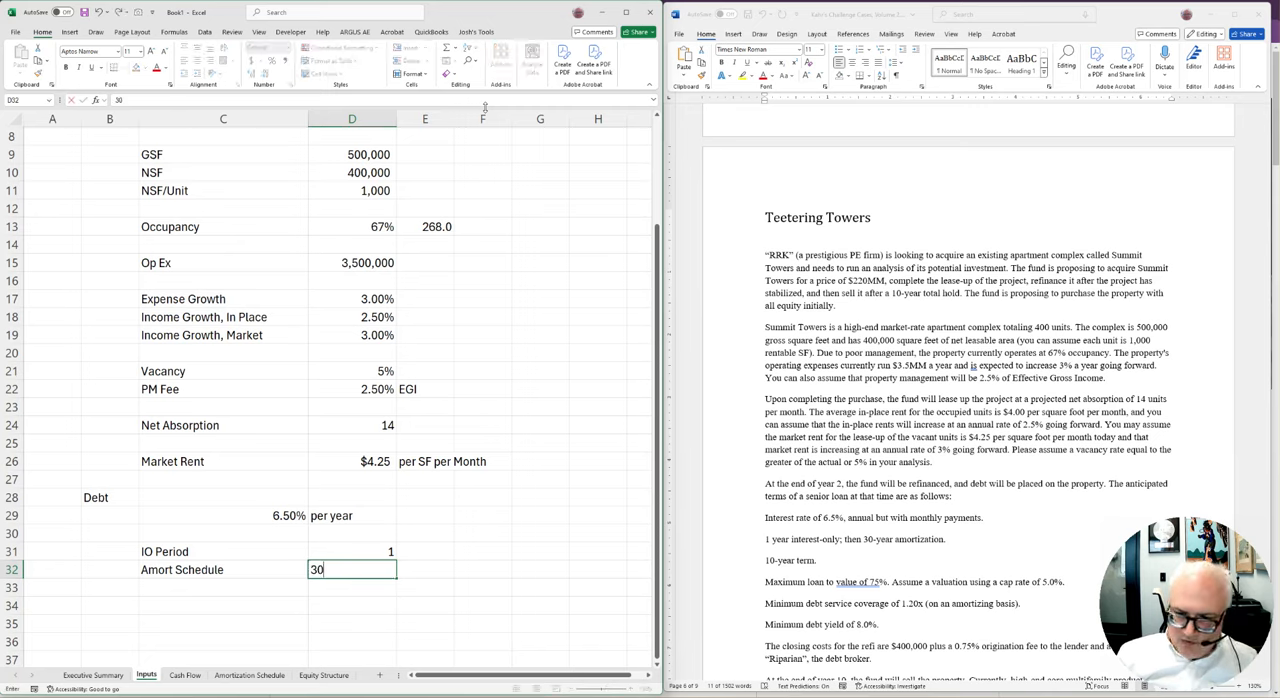
pyautogui.press('Return')
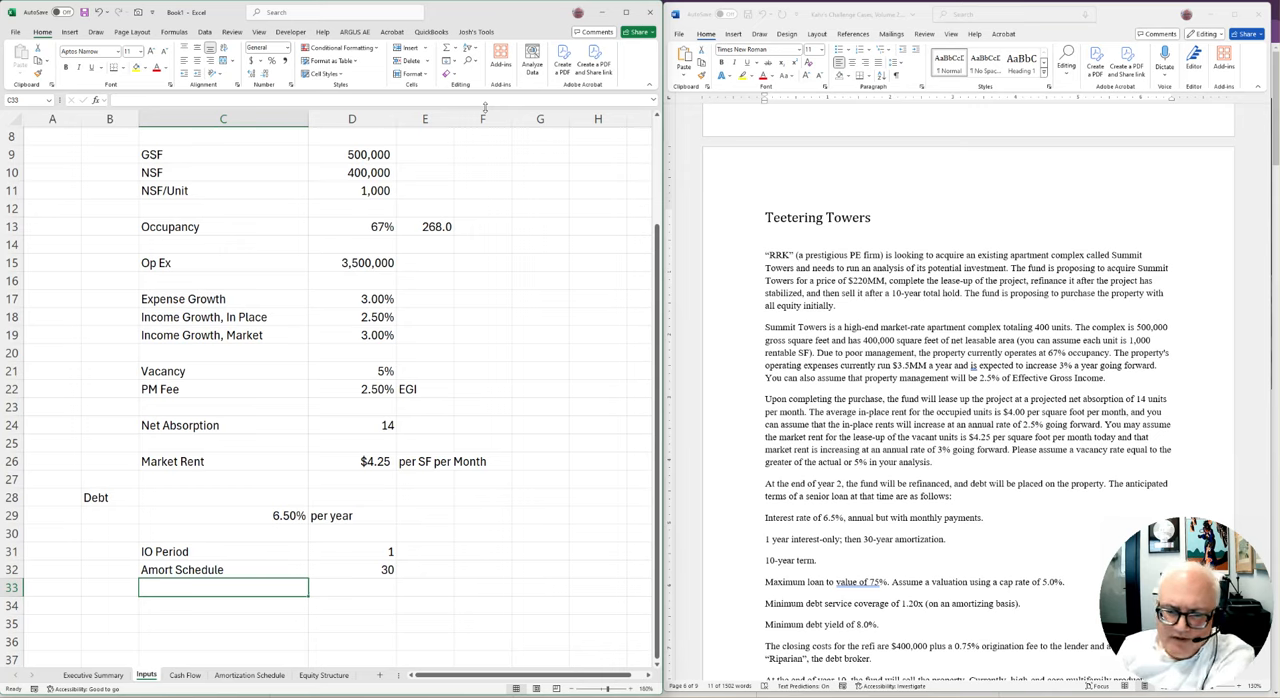
pyautogui.write('Term')
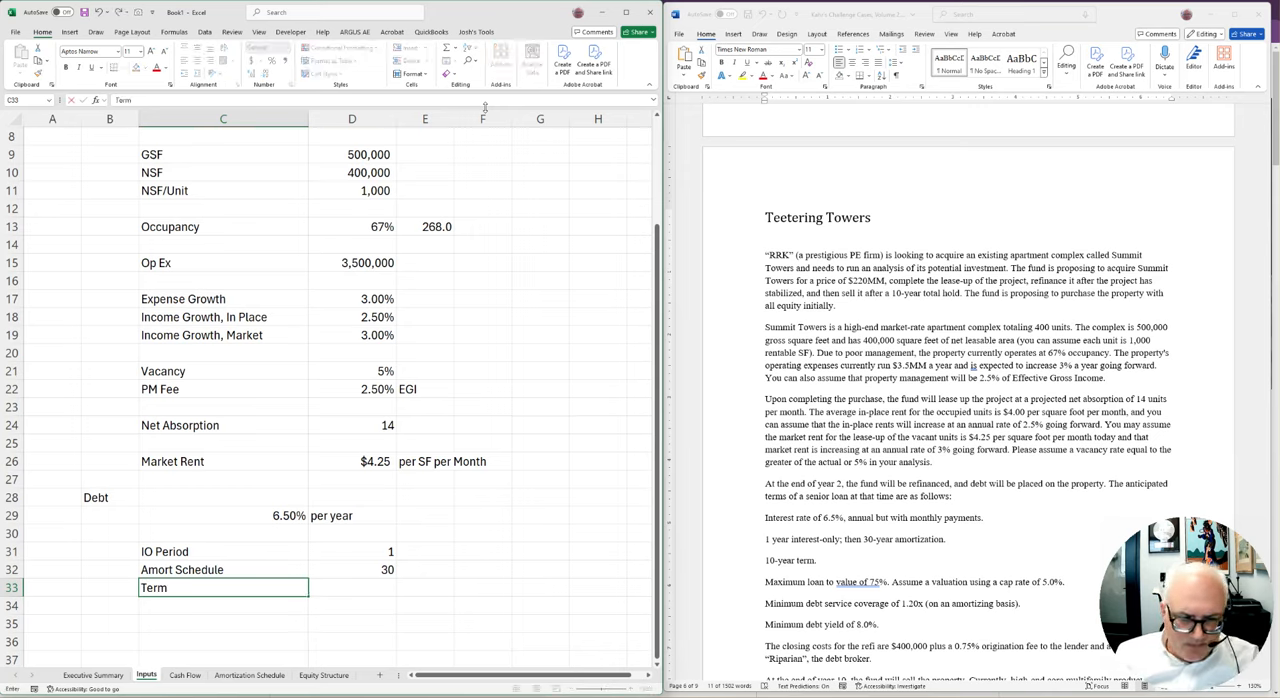
pyautogui.press('Tab')
pyautogui.write('10')
pyautogui.press('Return')
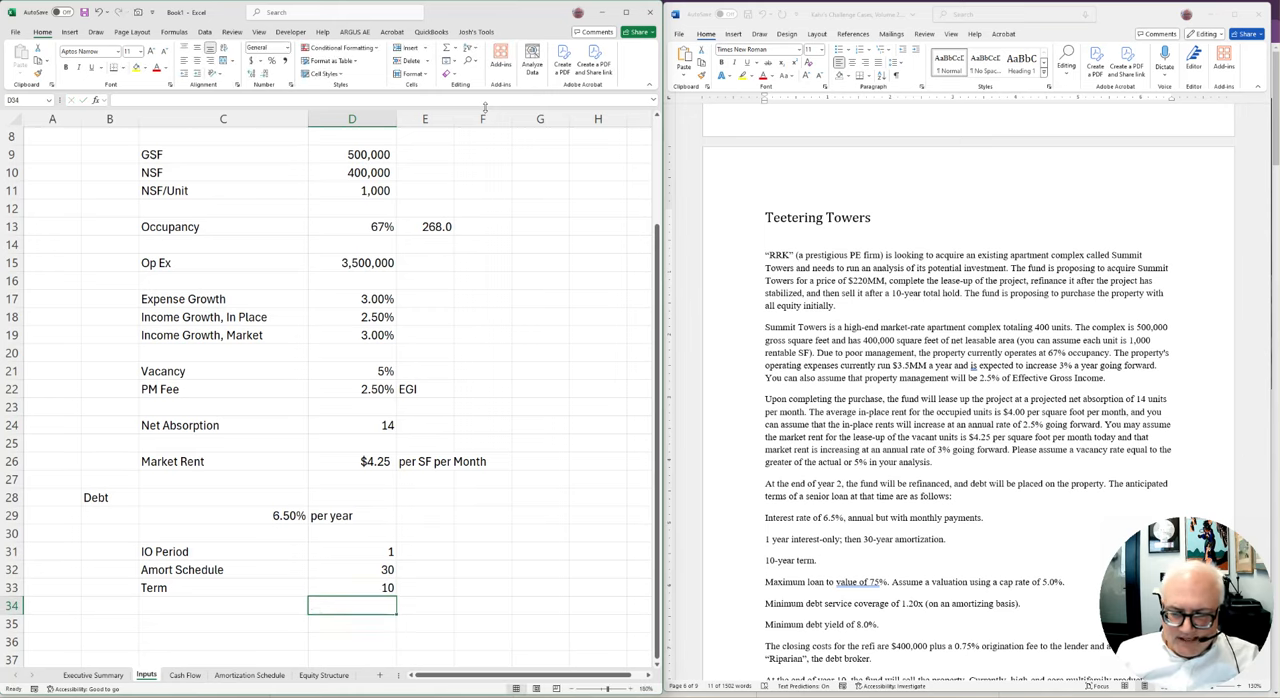
# Add the label LTV in C35, leaving a blank row below Term, and enter 75% in D35
pyautogui.press('Down')
pyautogui.press('Down')
pyautogui.press('Down')
pyautogui.press('Down')
pyautogui.press('Up')
pyautogui.press('Up')
pyautogui.press('Up')
pyautogui.press('Up')
pyautogui.press('Left')
pyautogui.press('Down')
pyautogui.write('LTV')
pyautogui.press('Tab')
pyautogui.write('75%')
pyautogui.press('Return')
pyautogui.press('Left')
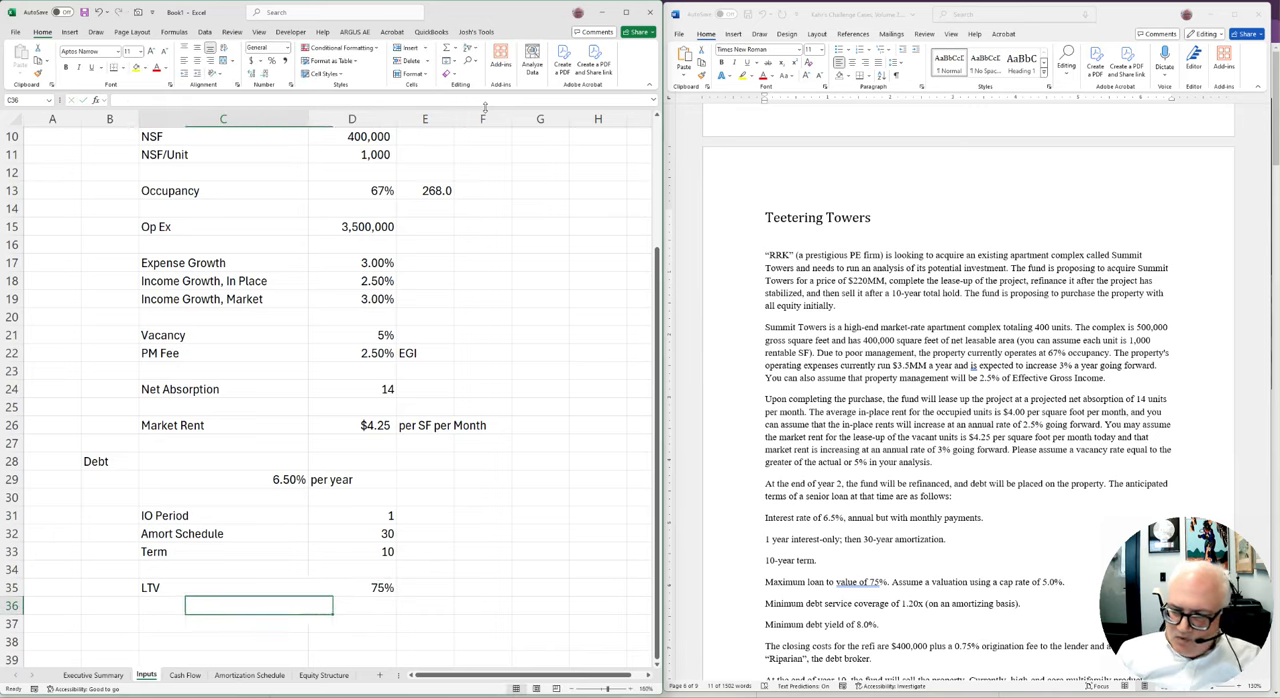
# Add the label Cap Rate in C36 and enter 5% in D36
pyautogui.write('Cap Rate')
pyautogui.press('Tab')
pyautogui.write('5%')
pyautogui.press('Return')
pyautogui.press('Left')
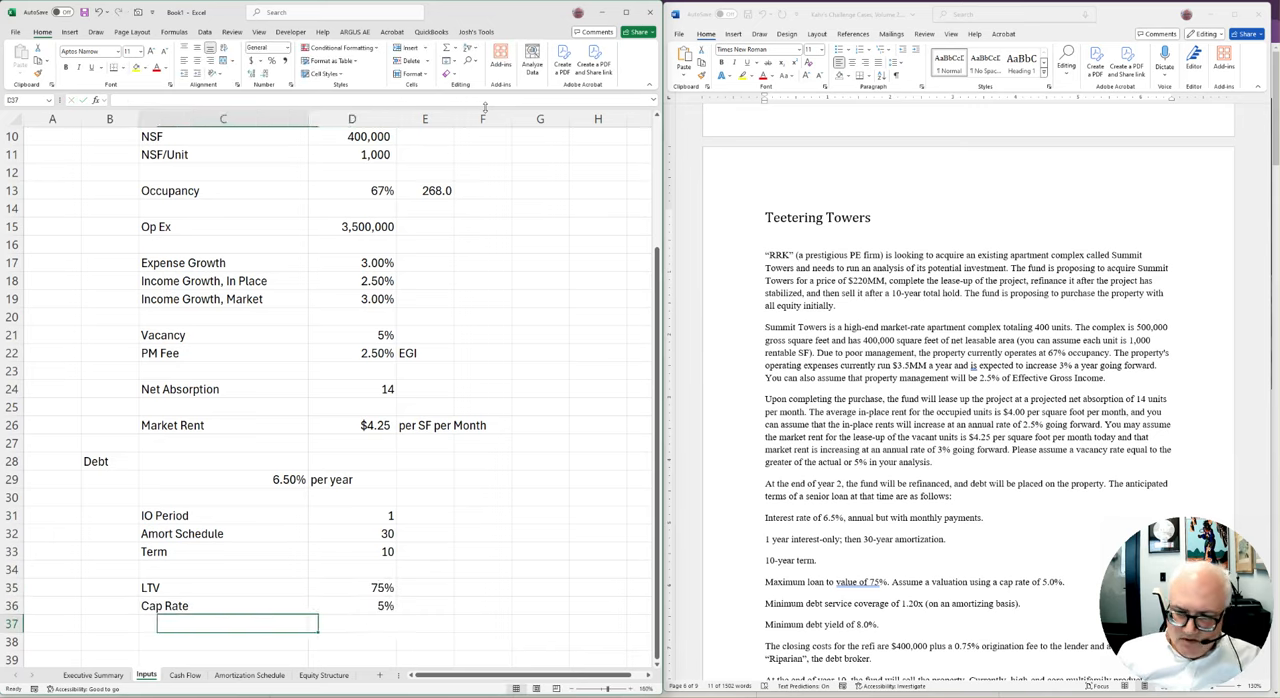
# Add the label DSCR in C37 and enter 1.2 in D37
pyautogui.press('Down')
pyautogui.press('Up')
pyautogui.write('DSCR')
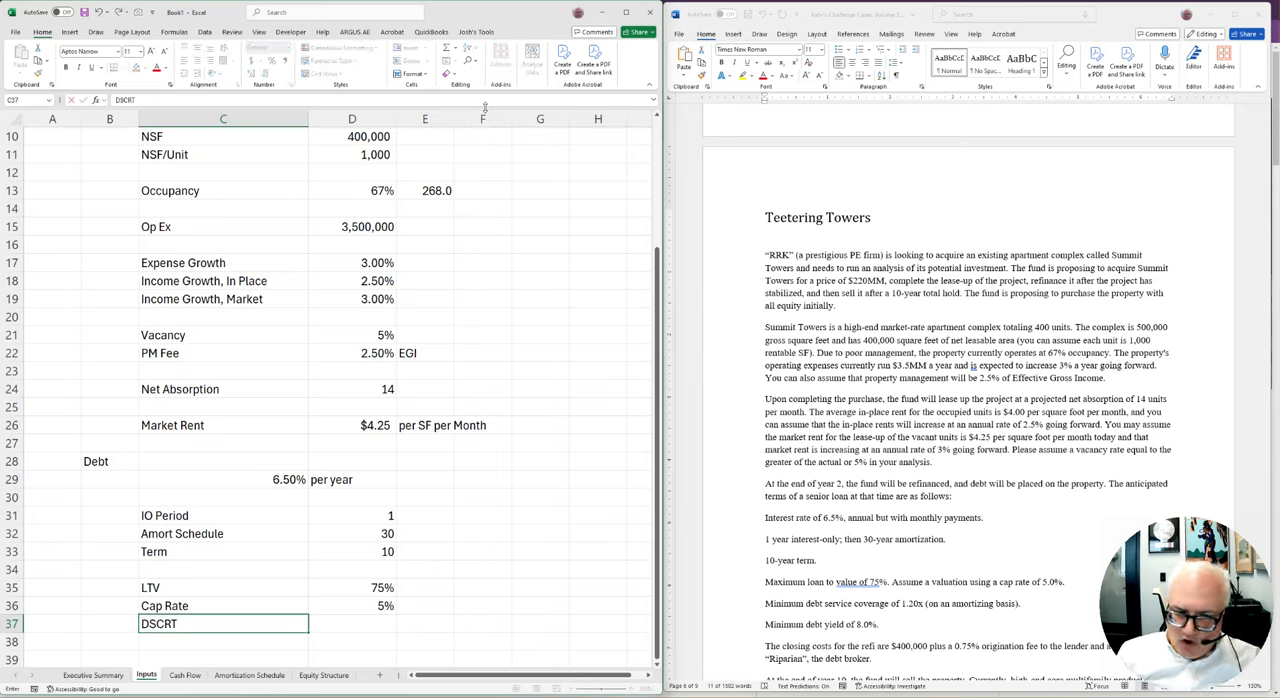
pyautogui.press('Tab')
pyautogui.write('1.2')
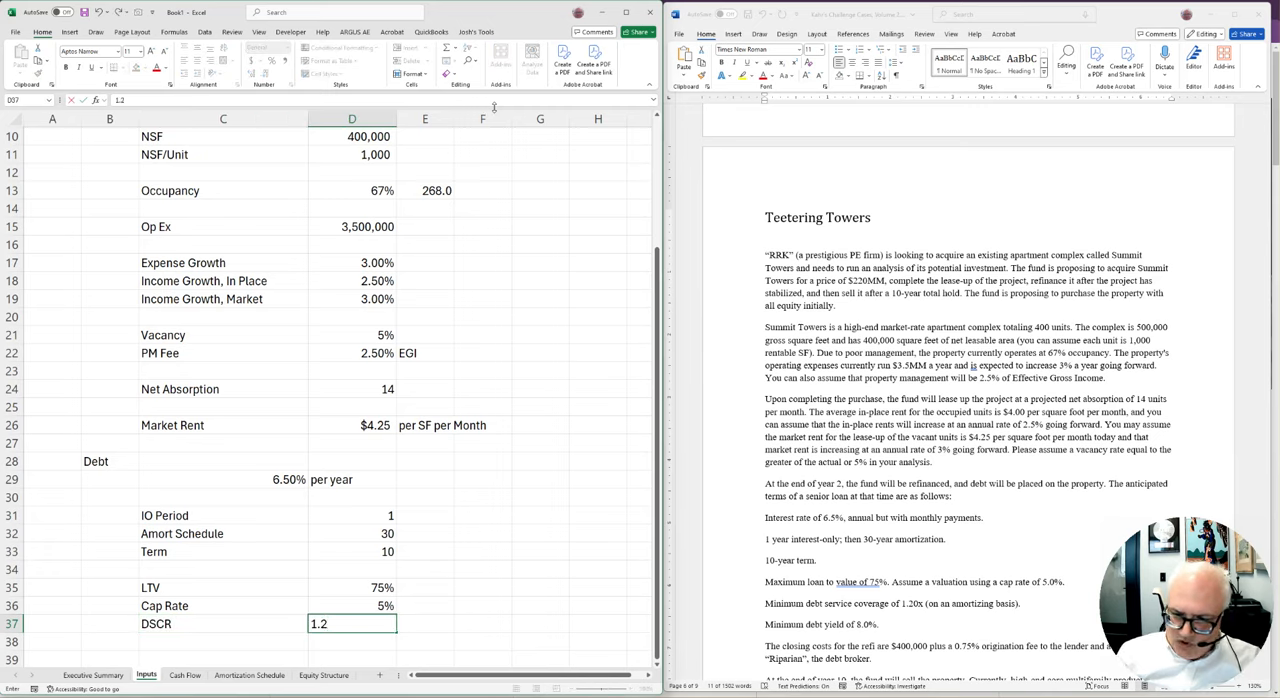
pyautogui.press('Return')
# Extend the DSCR label in C37 to read "DSCR, min"
pyautogui.press('Left')
pyautogui.press('Down')
pyautogui.press('Down')
pyautogui.press('Up')
pyautogui.press('Up')
pyautogui.press('Up')
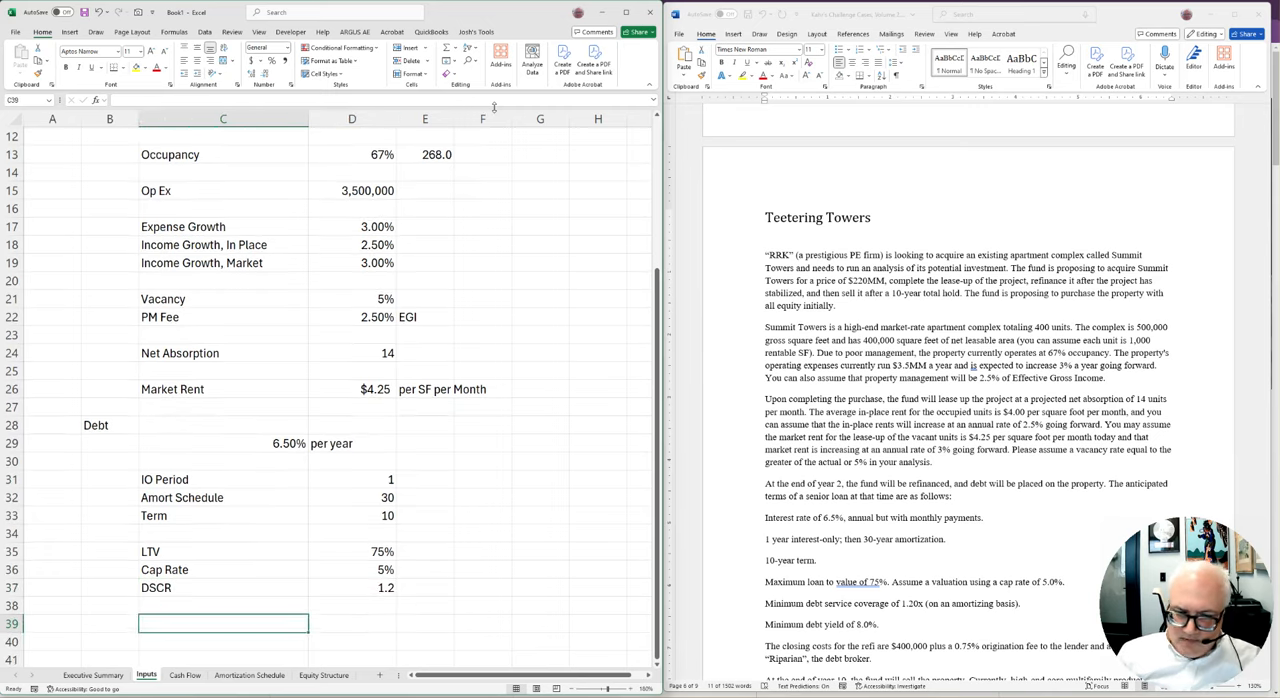
pyautogui.press('F2')
pyautogui.write(', min')
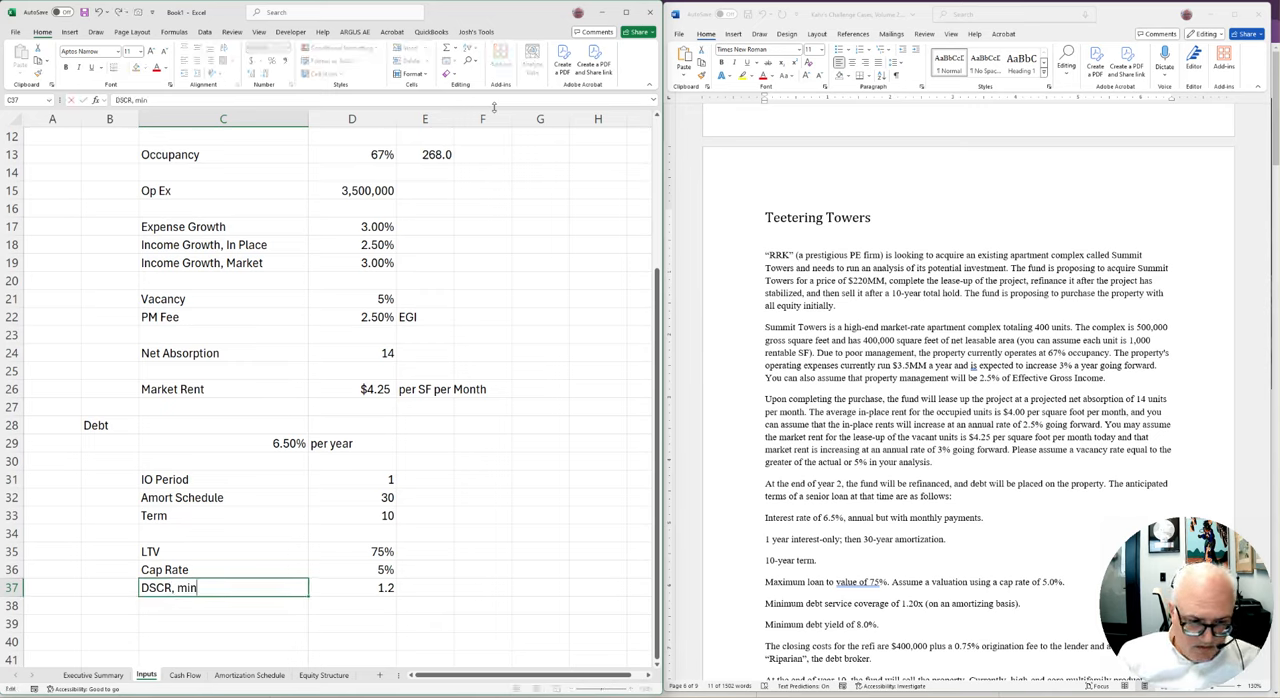
pyautogui.press('Return')
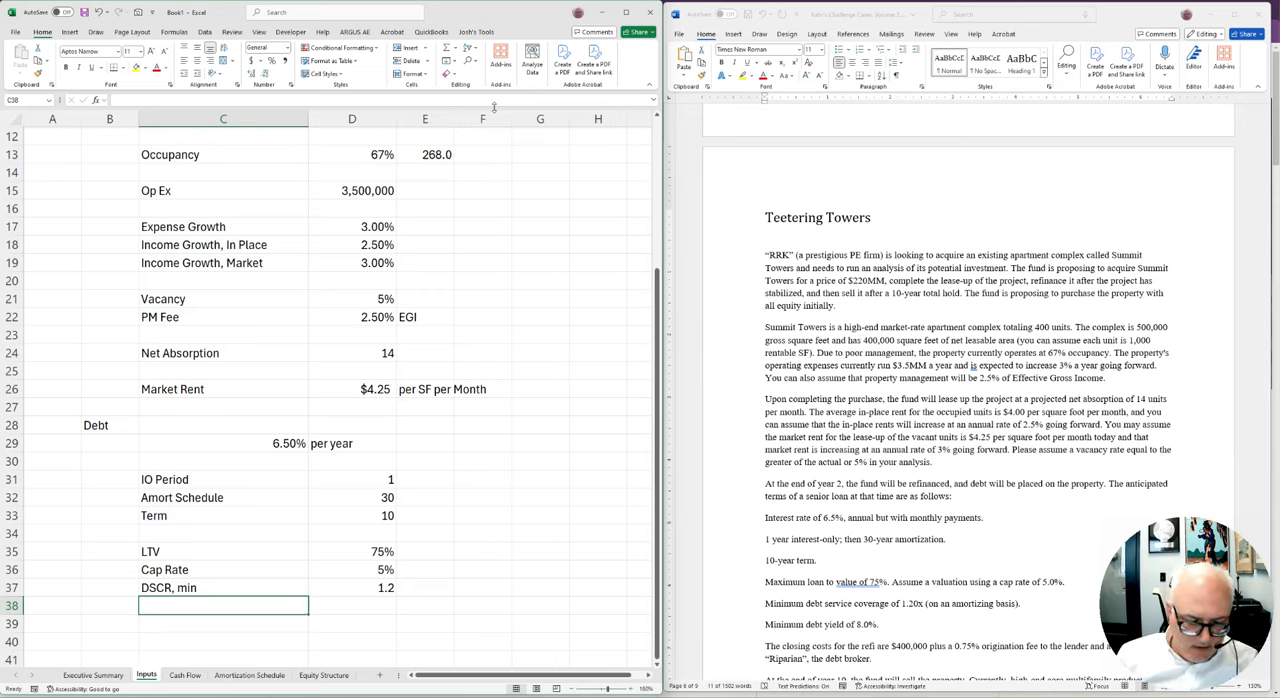
# Add the label Debt Yield in C38 and enter 8% in D38
pyautogui.write('Debt Yield')
pyautogui.press('Tab')
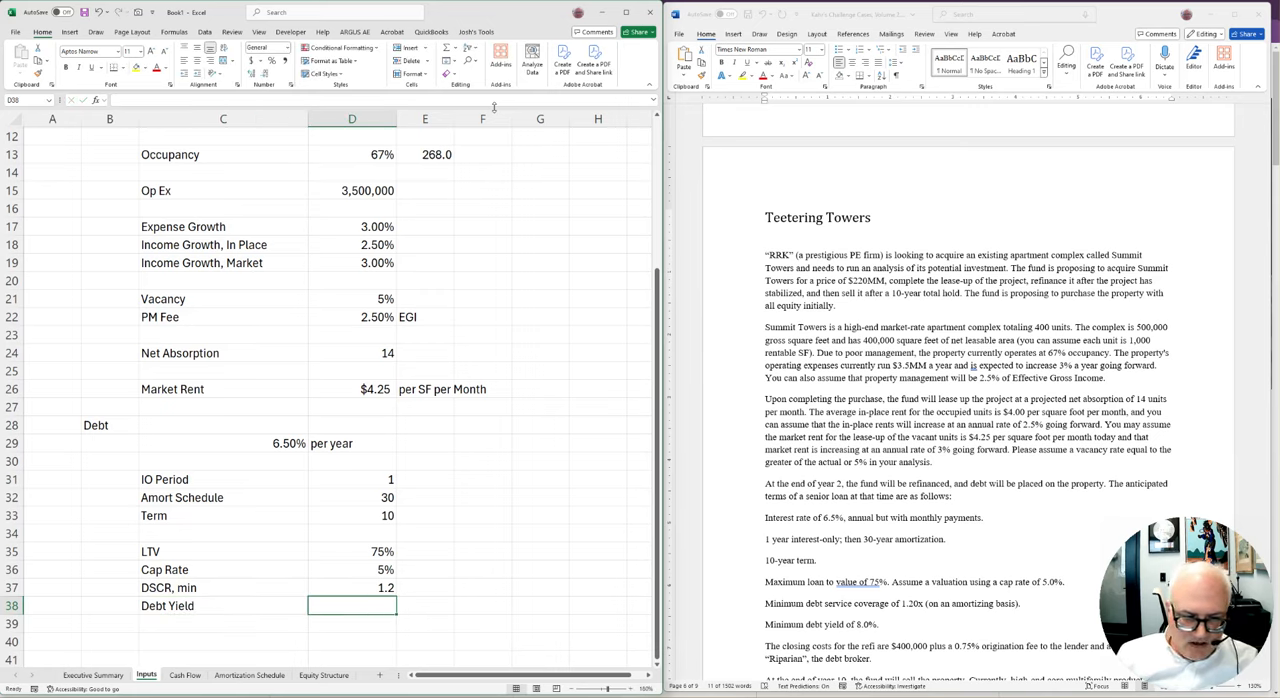
pyautogui.write('8%')
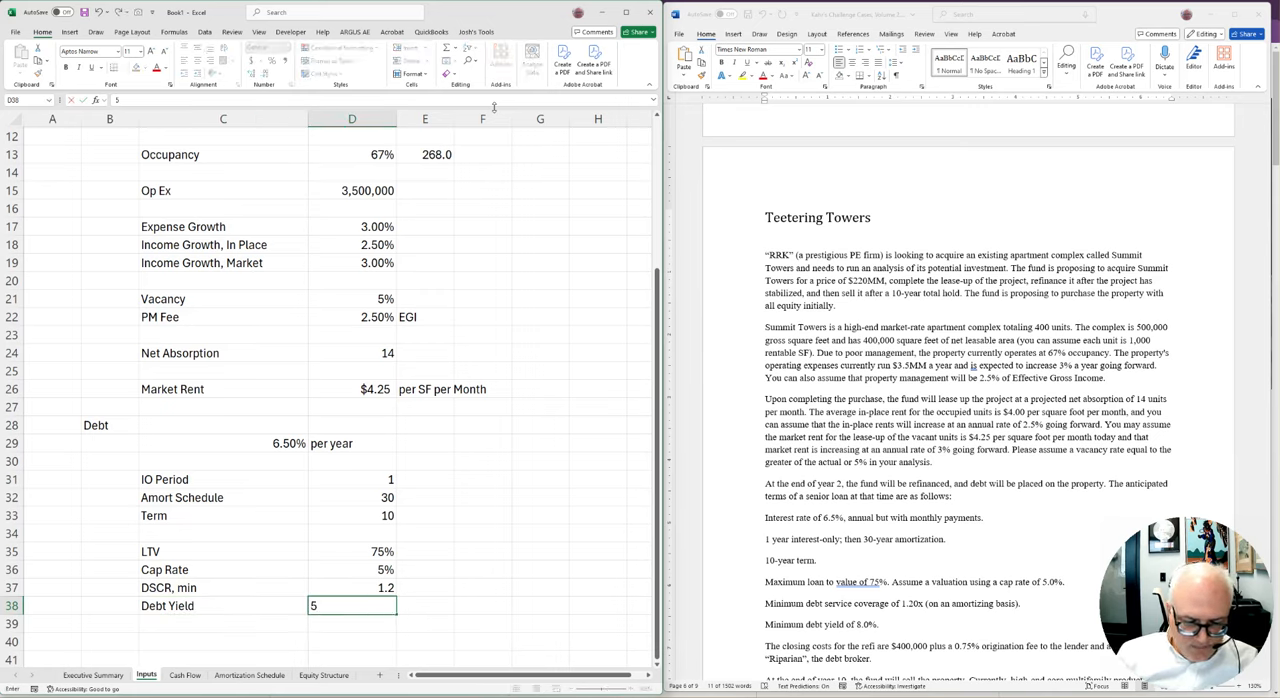
pyautogui.press('Return')
# Extend the Debt Yield label in C38 to read "Debt Yield, min"
pyautogui.press('Up')
pyautogui.press('Left')
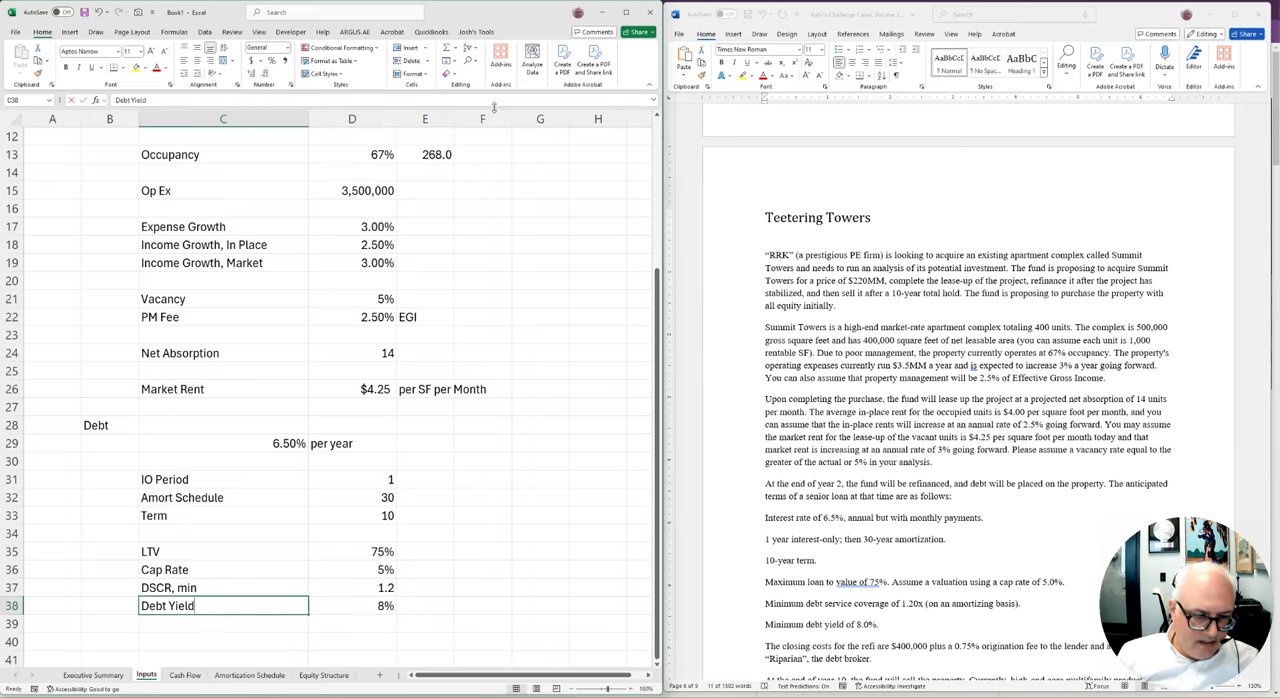
pyautogui.press('F2')
pyautogui.write(', nmin')
pyautogui.press('BackSpace')
pyautogui.press('BackSpace')
pyautogui.press('BackSpace')
pyautogui.press('BackSpace')
pyautogui.write('min')
pyautogui.press('Return')
# Add the section heading Closing Costs in B40, below the debt sizing inputs
pyautogui.press('Down')
pyautogui.press('Down')
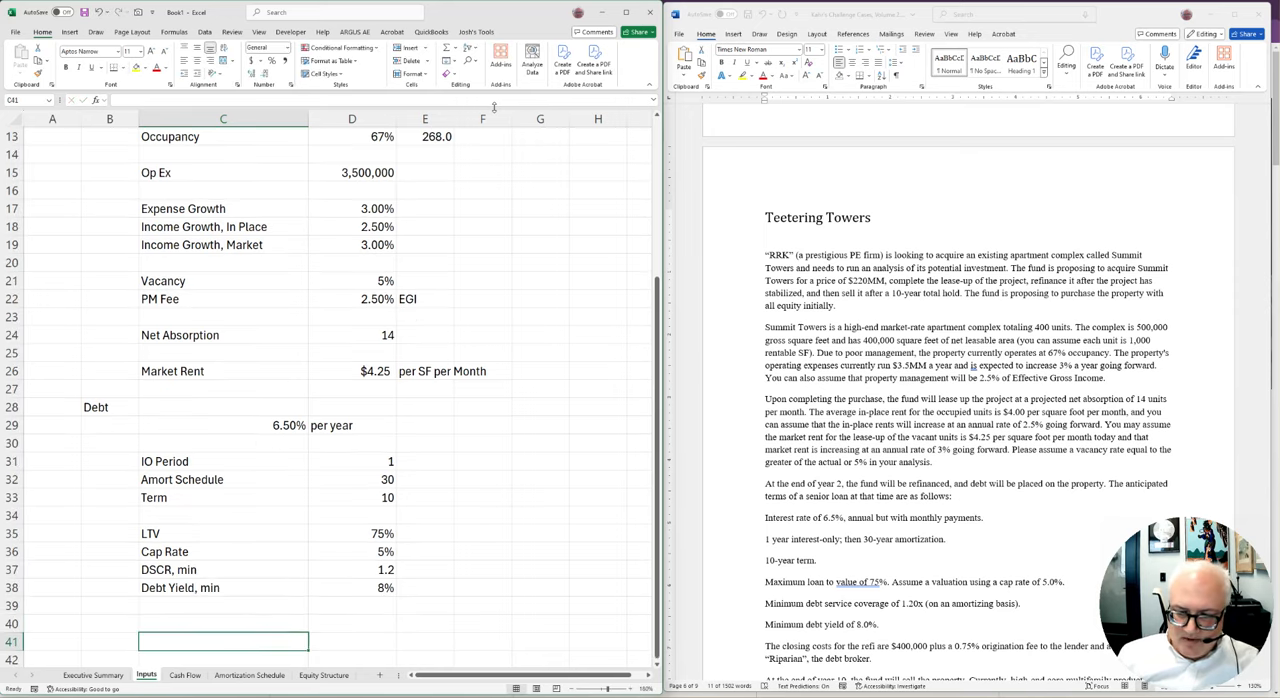
pyautogui.scroll(-3, 802, 145)
pyautogui.scroll(-4, 523, 473)
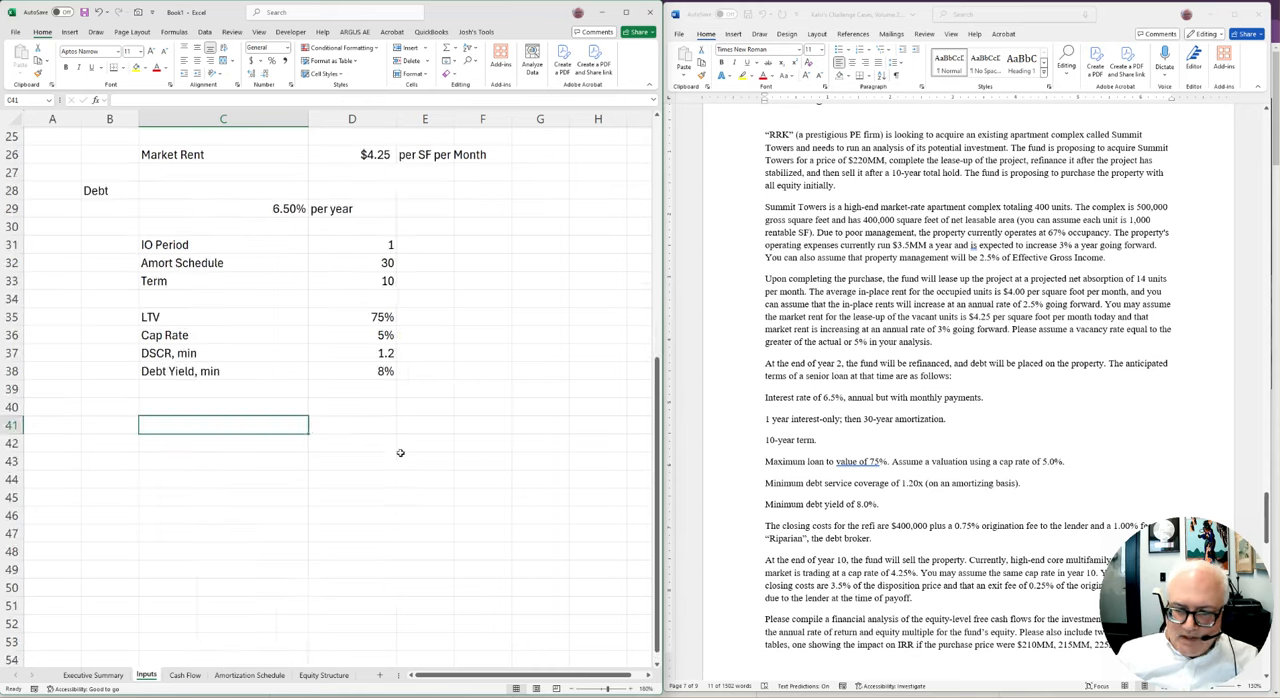
pyautogui.press('Up')
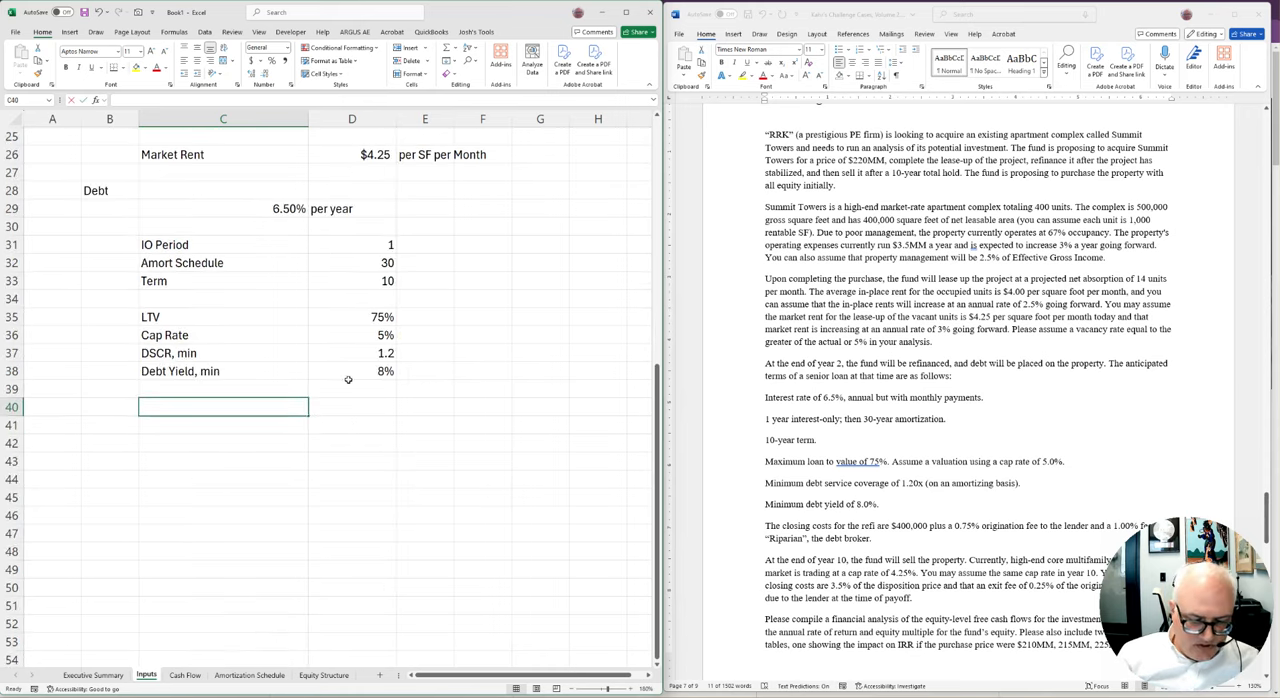
pyautogui.write('Ou')
pyautogui.press('BackSpace')
pyautogui.press('BackSpace')
pyautogui.press('Left')
pyautogui.write('Closing Costr')
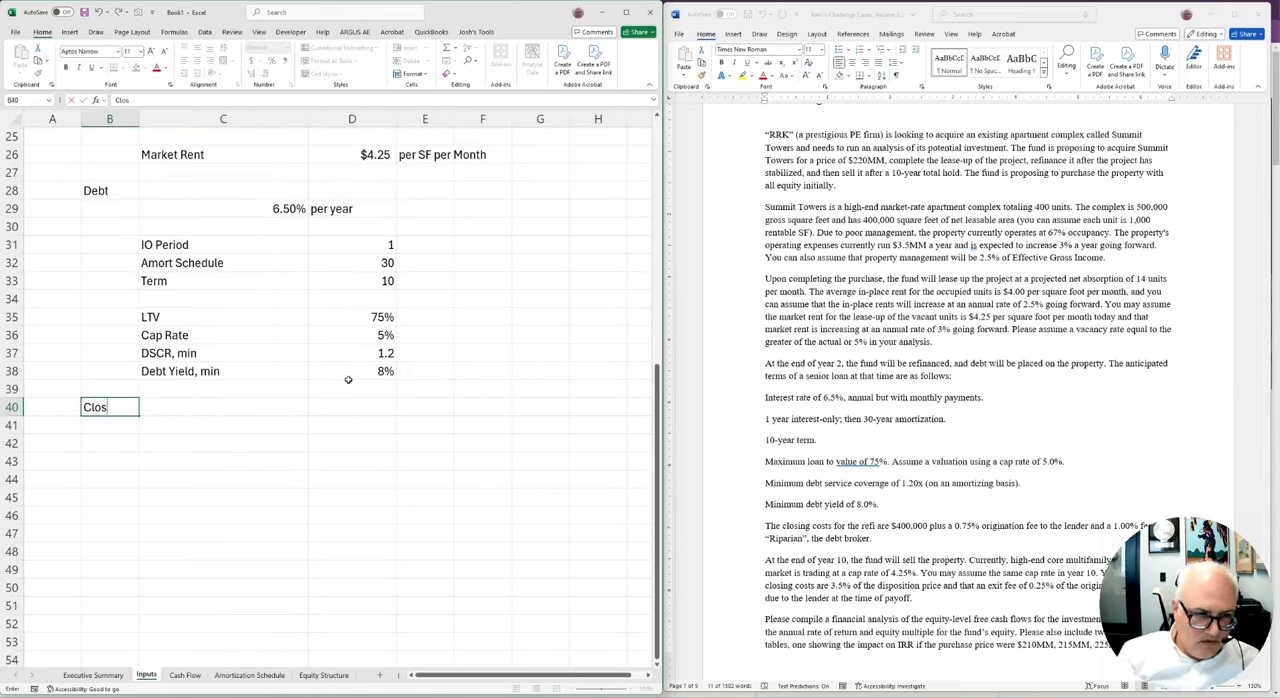
pyautogui.press('BackSpace')
pyautogui.write('sts')
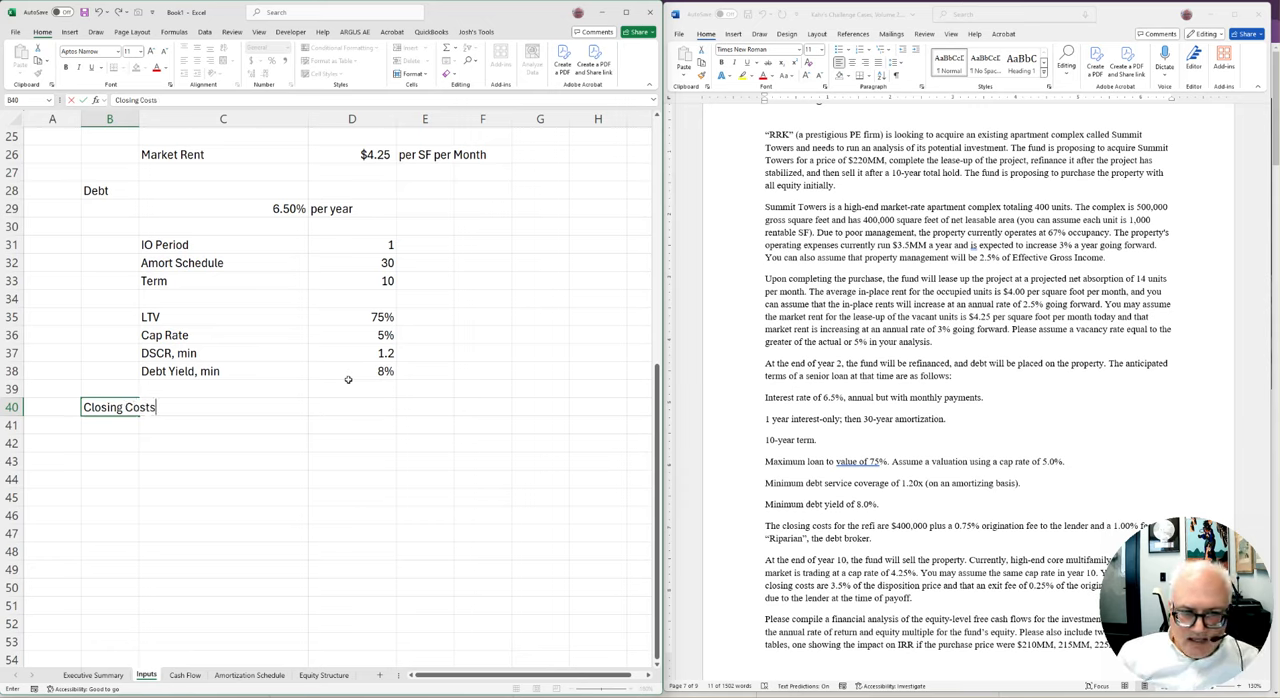
pyautogui.press('Return')
# Add the label Closing Costs in C42 and enter 400000 in D42
pyautogui.press('Right')
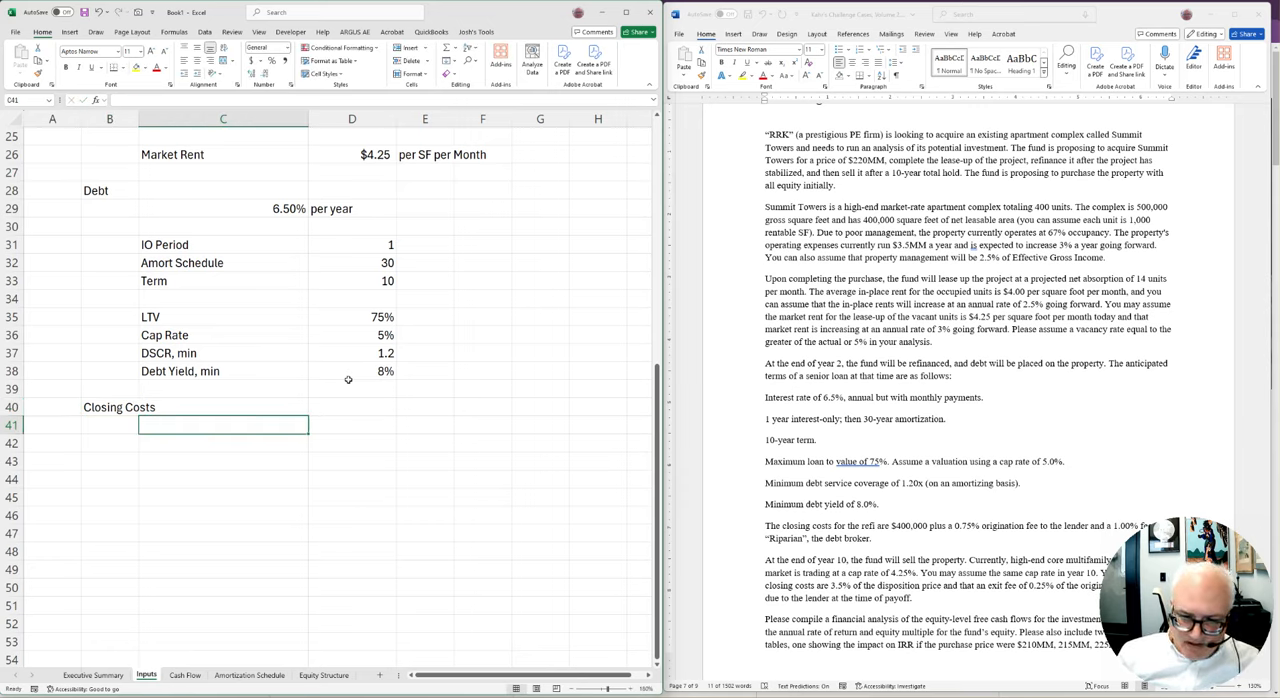
pyautogui.press('Down')
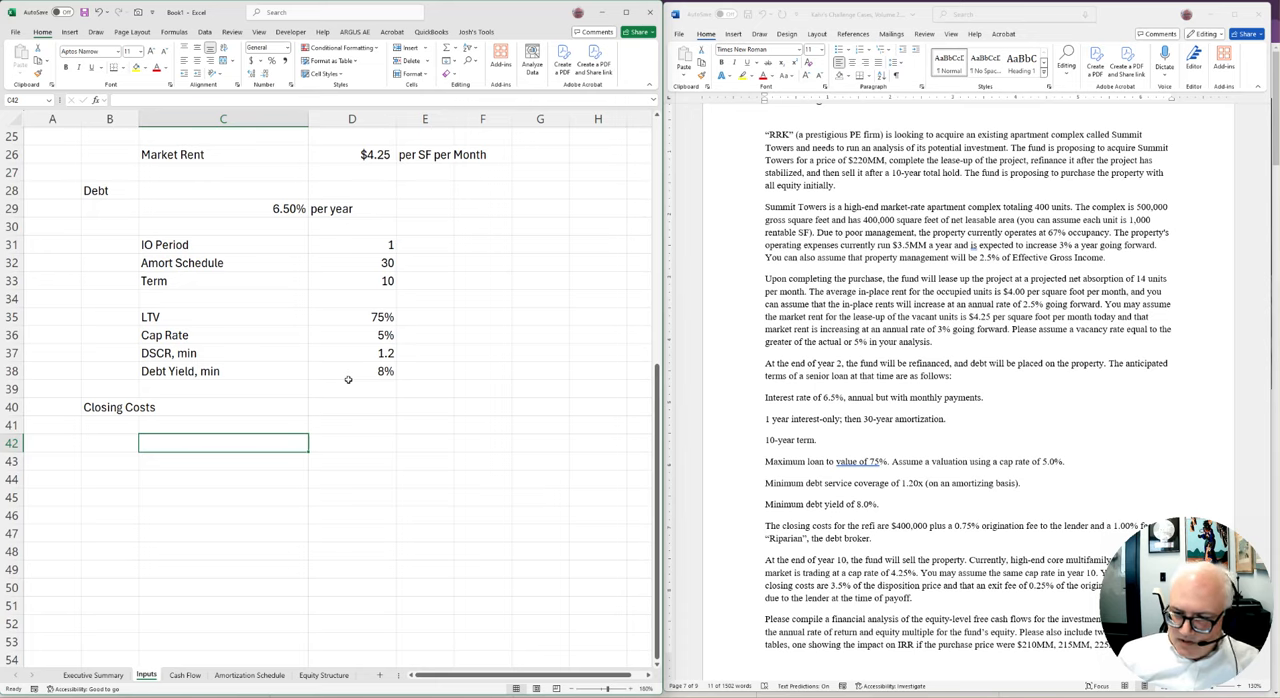
pyautogui.scroll(-2, 982, 489)
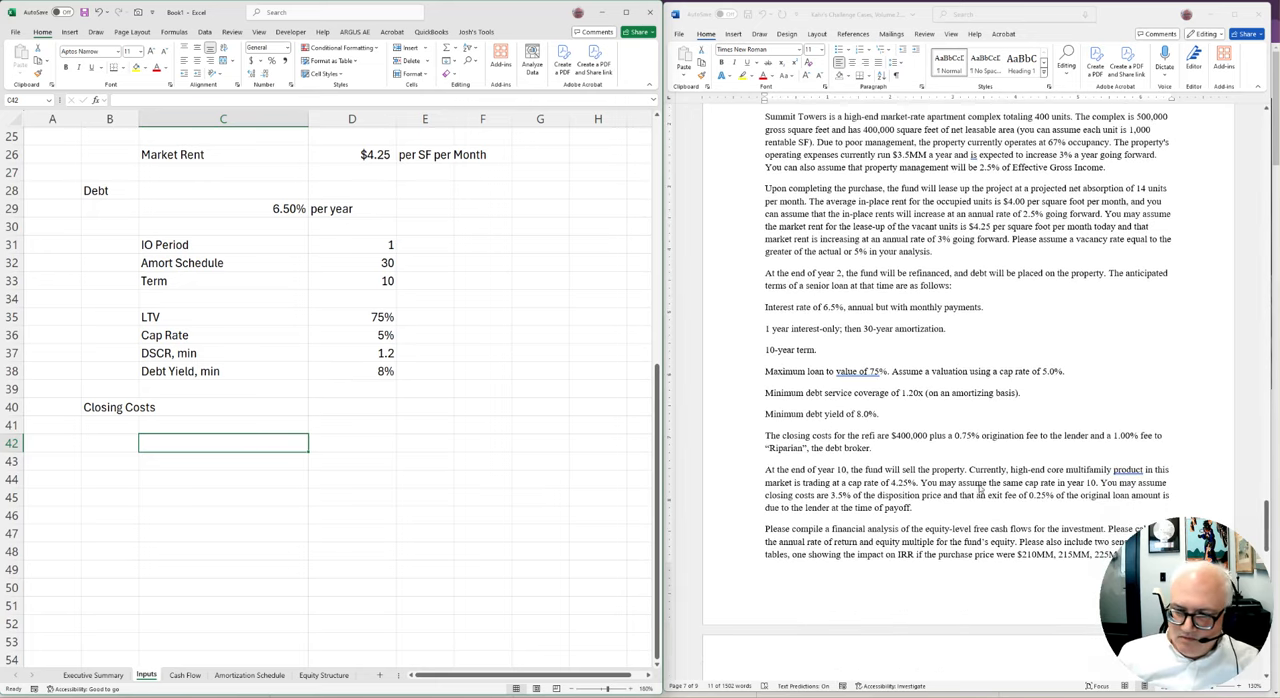
pyautogui.write('Closing')
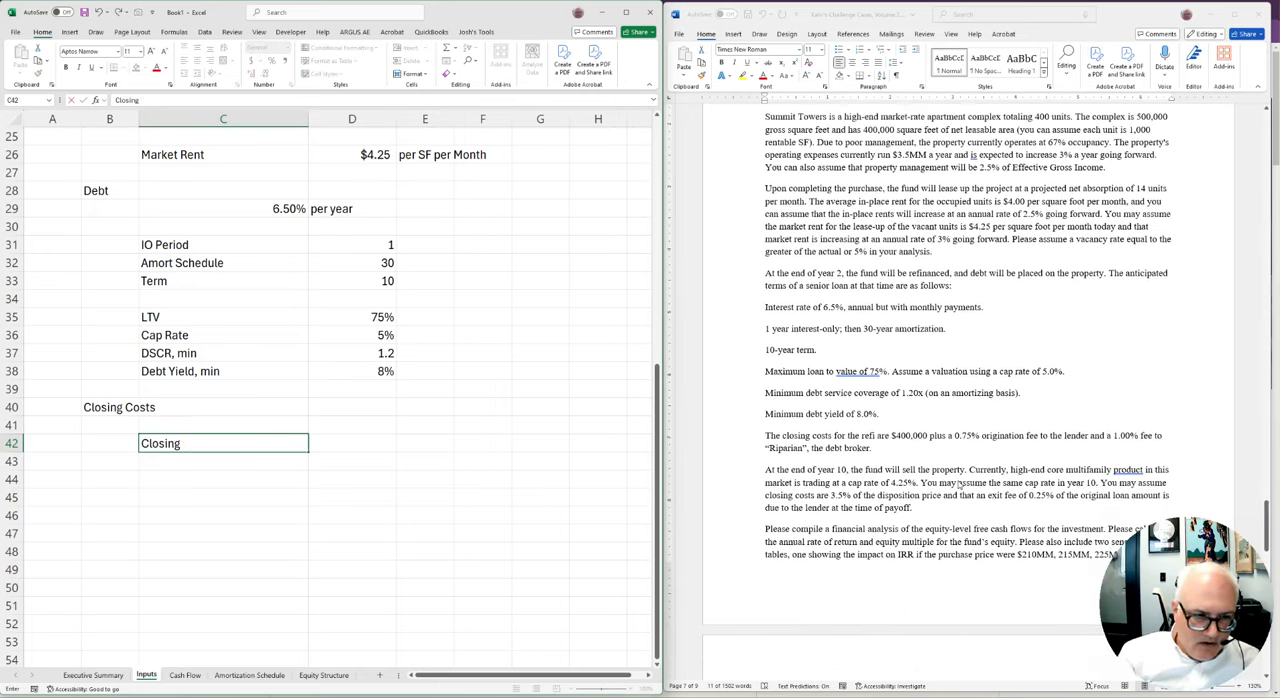
pyautogui.write(' Costs')
pyautogui.press('Tab')
pyautogui.write('40')
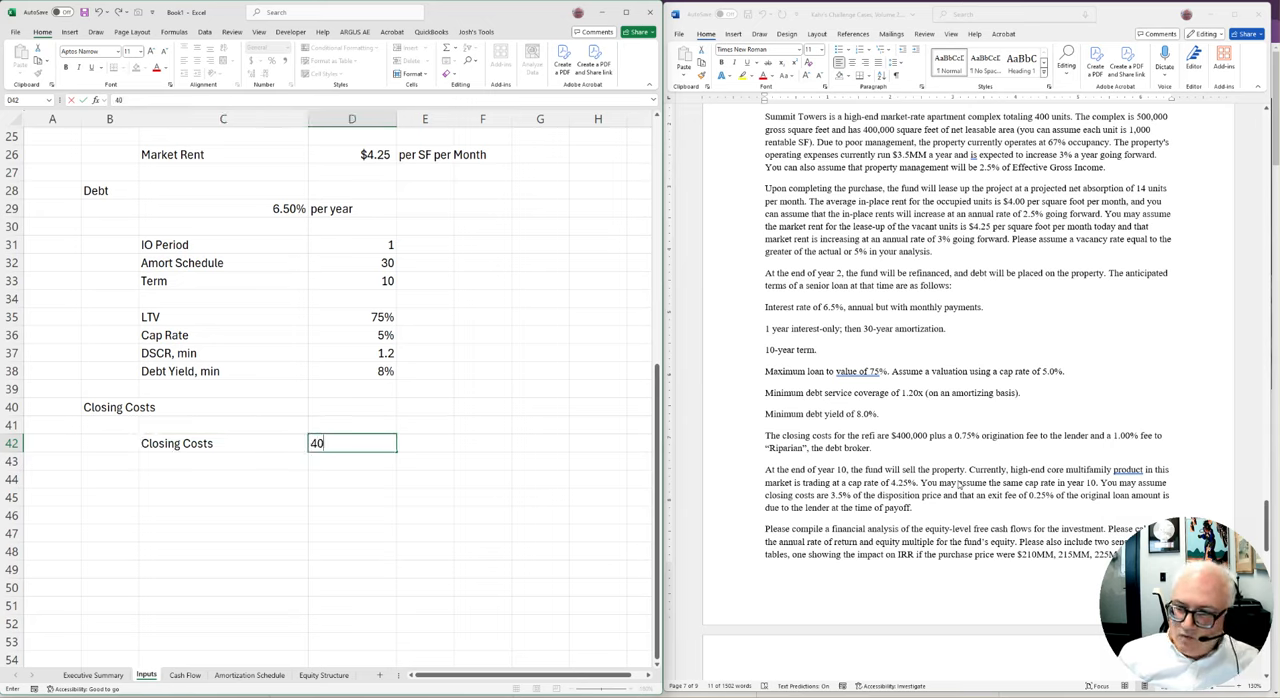
pyautogui.write('0000')
pyautogui.press('Return')
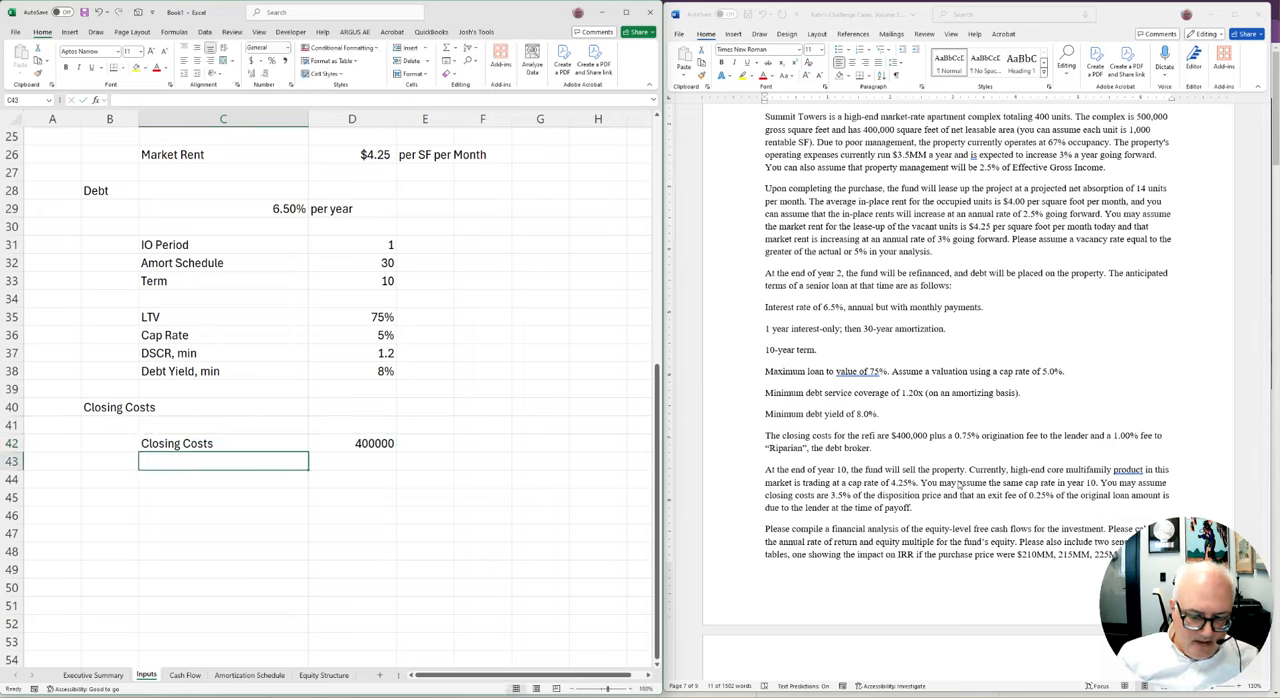
# Add the label Origination Fee in C43 and enter 0.75% in D43
pyautogui.write('Origination Fee')
pyautogui.press('Tab')
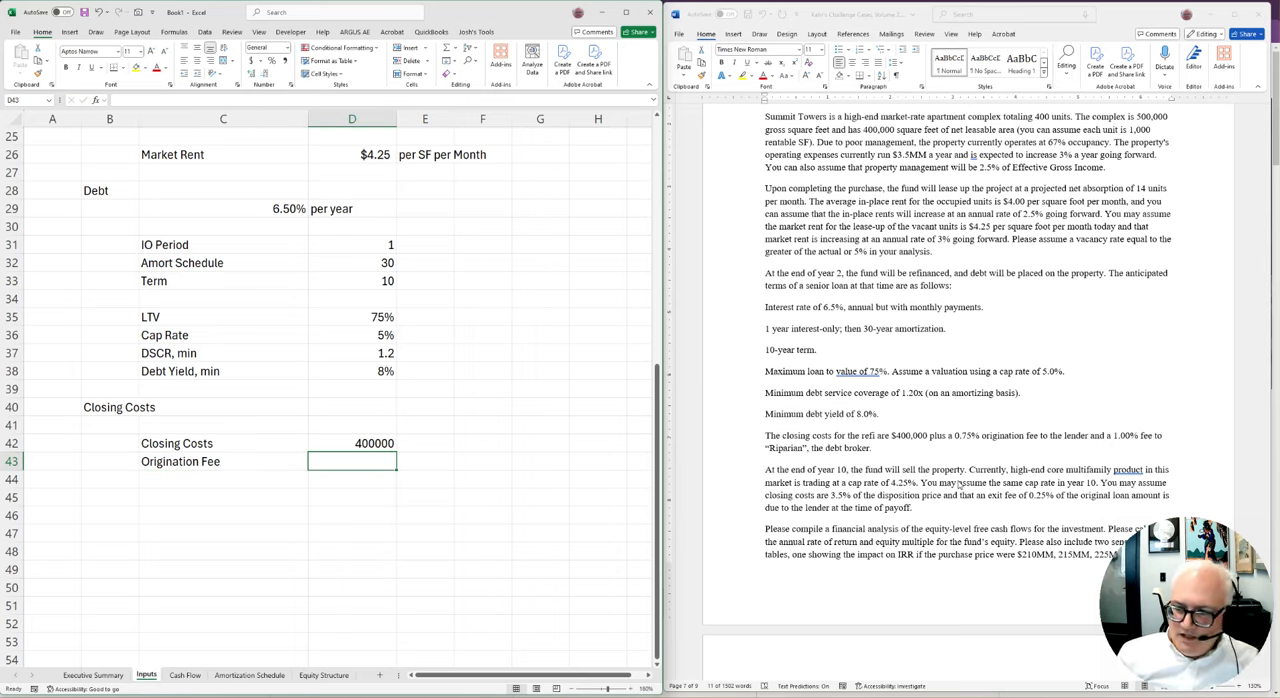
pyautogui.write('0.1')
pyautogui.press('BackSpace')
pyautogui.write('7')
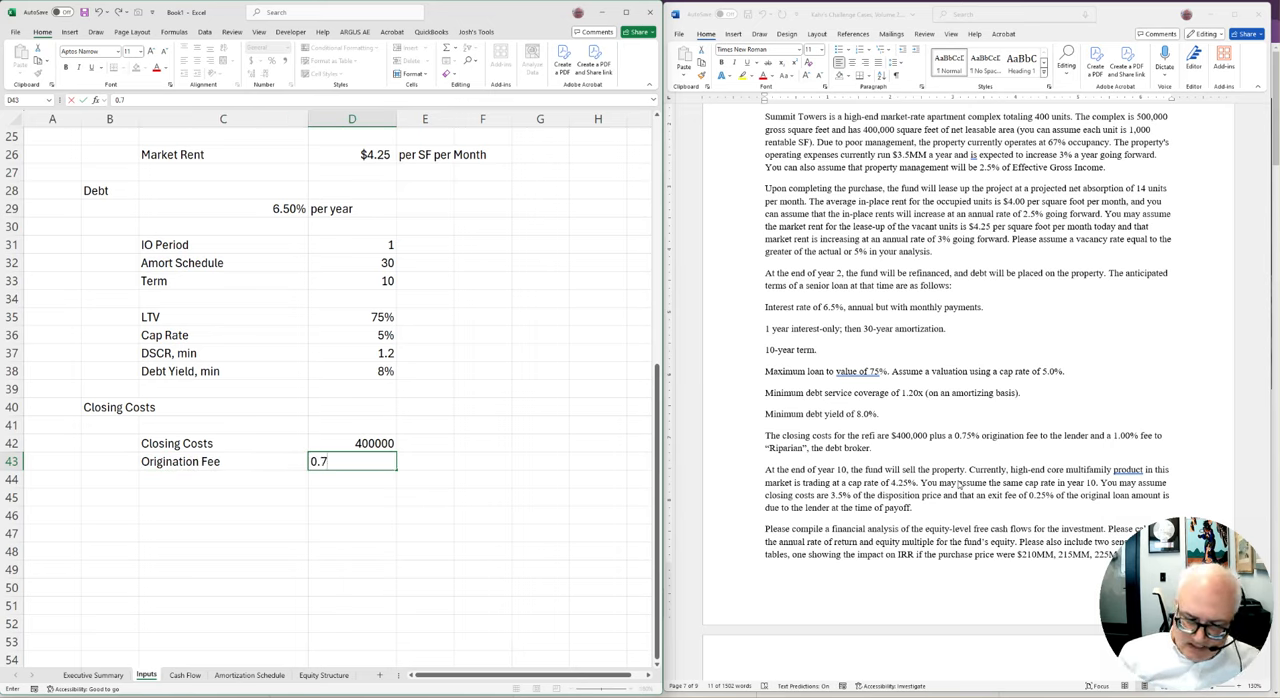
pyautogui.write('5%')
pyautogui.press('Return')
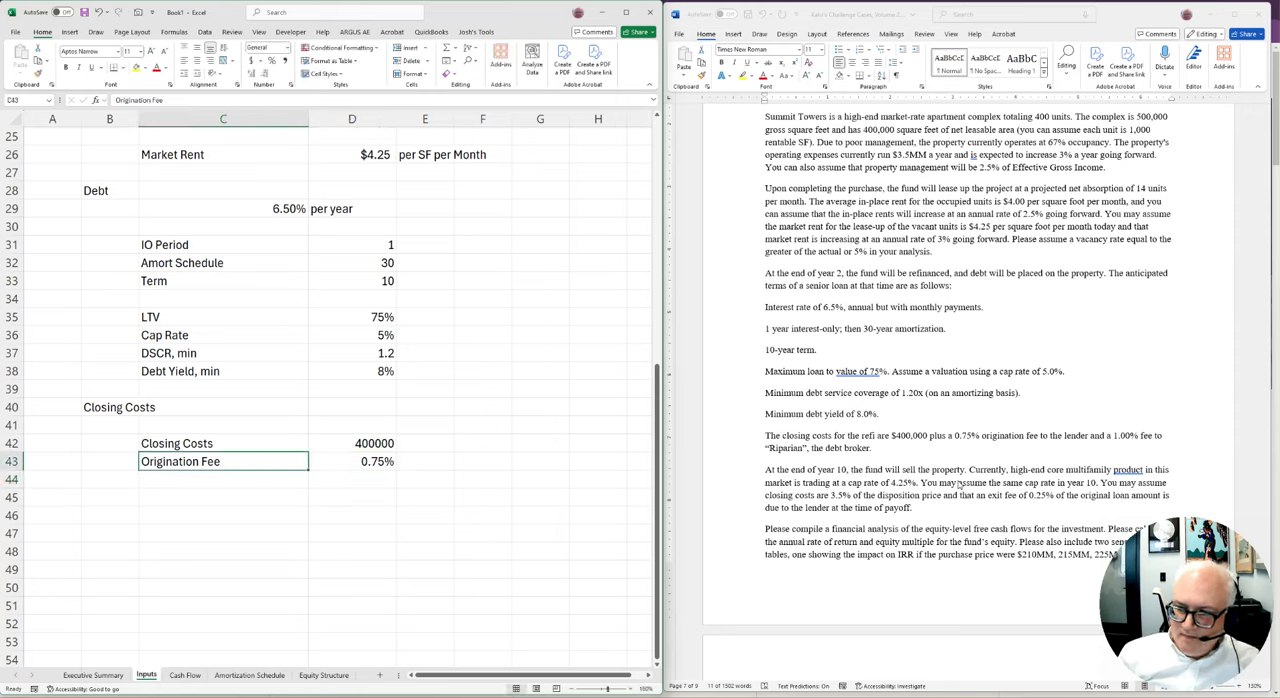
# Add the label Mortgage Brokerage Fee in C44, below Origination Fee
pyautogui.write('Mortgage')
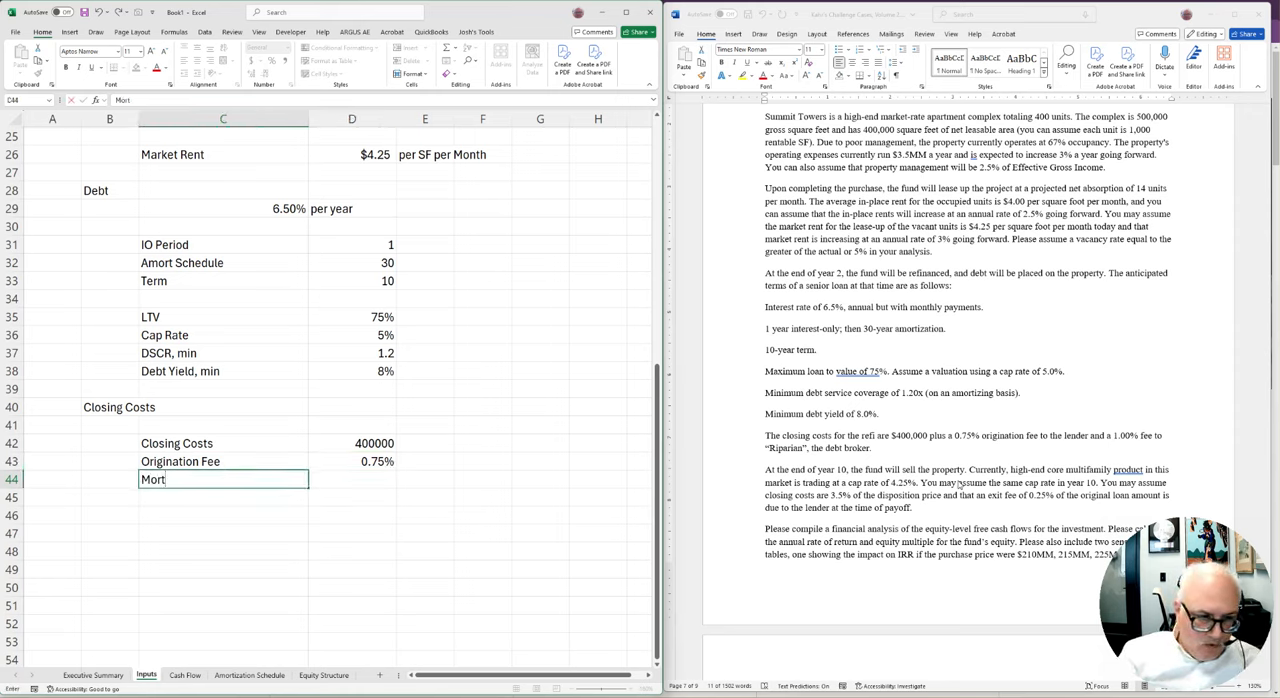
pyautogui.press('BackSpace')
pyautogui.press('BackSpace')
pyautogui.press('BackSpace')
pyautogui.write('age R')
pyautogui.press('BackSpace')
pyautogui.write('Brokerage Fee')
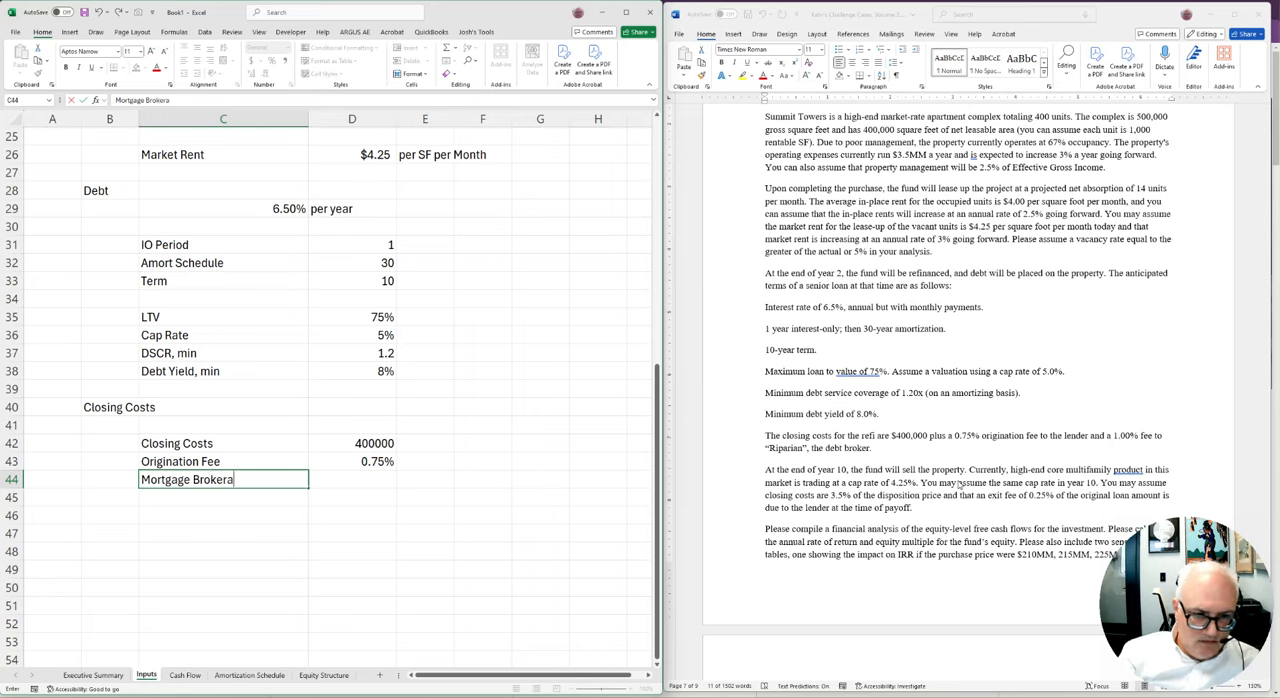
pyautogui.press('Tab')
pyautogui.press('Up')
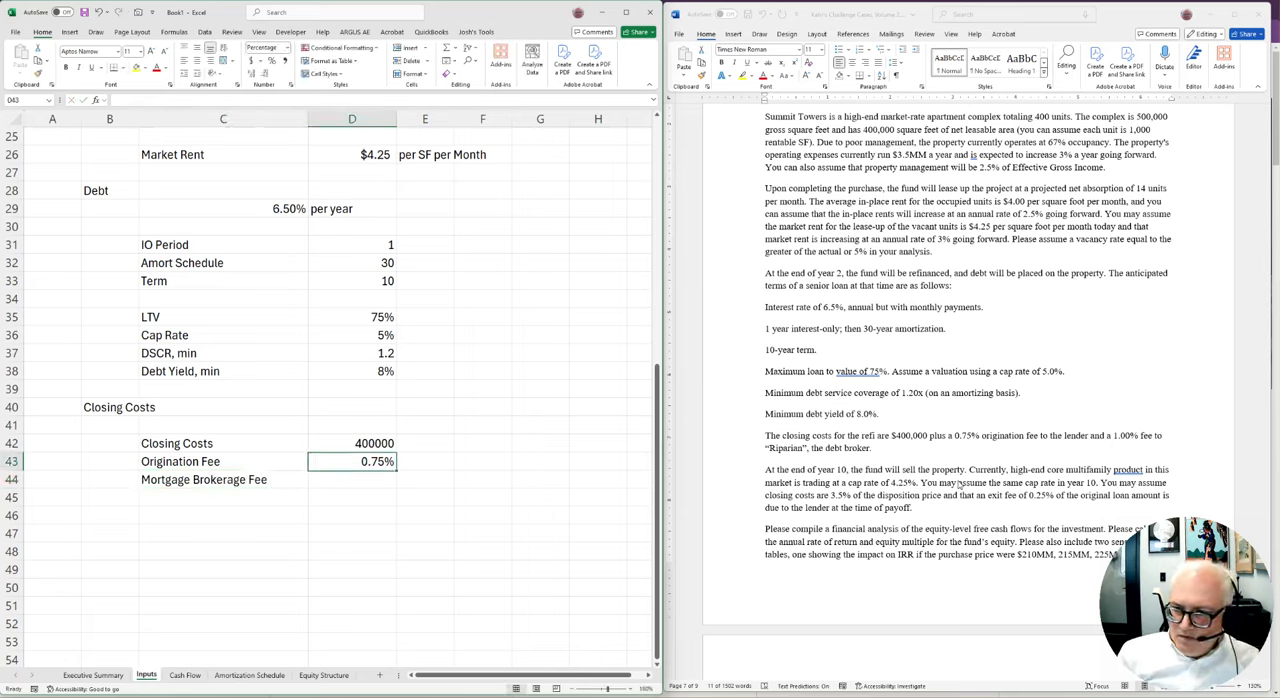
pyautogui.write('1.00')
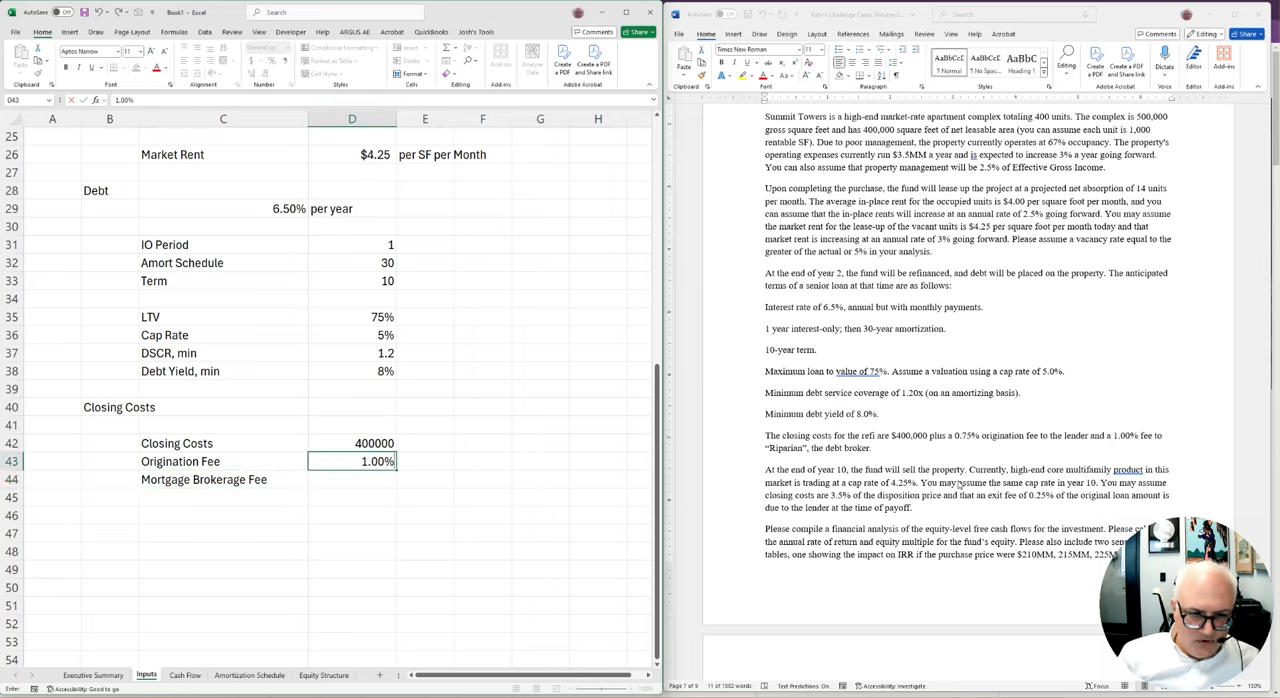
pyautogui.press('Return')
pyautogui.hotkey('ctrl', 'z')
# Enter 1.00% in D44 as the Mortgage Brokerage Fee
pyautogui.press('Down')
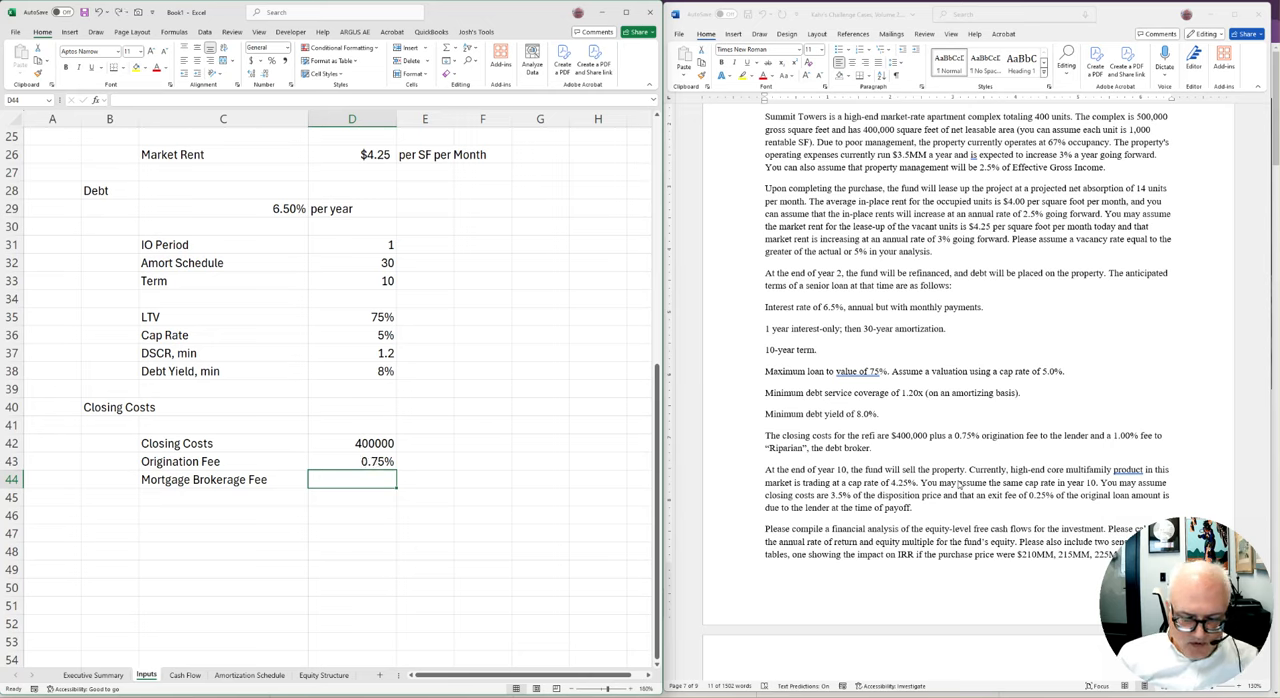
pyautogui.write('1.00')
pyautogui.press('Return')
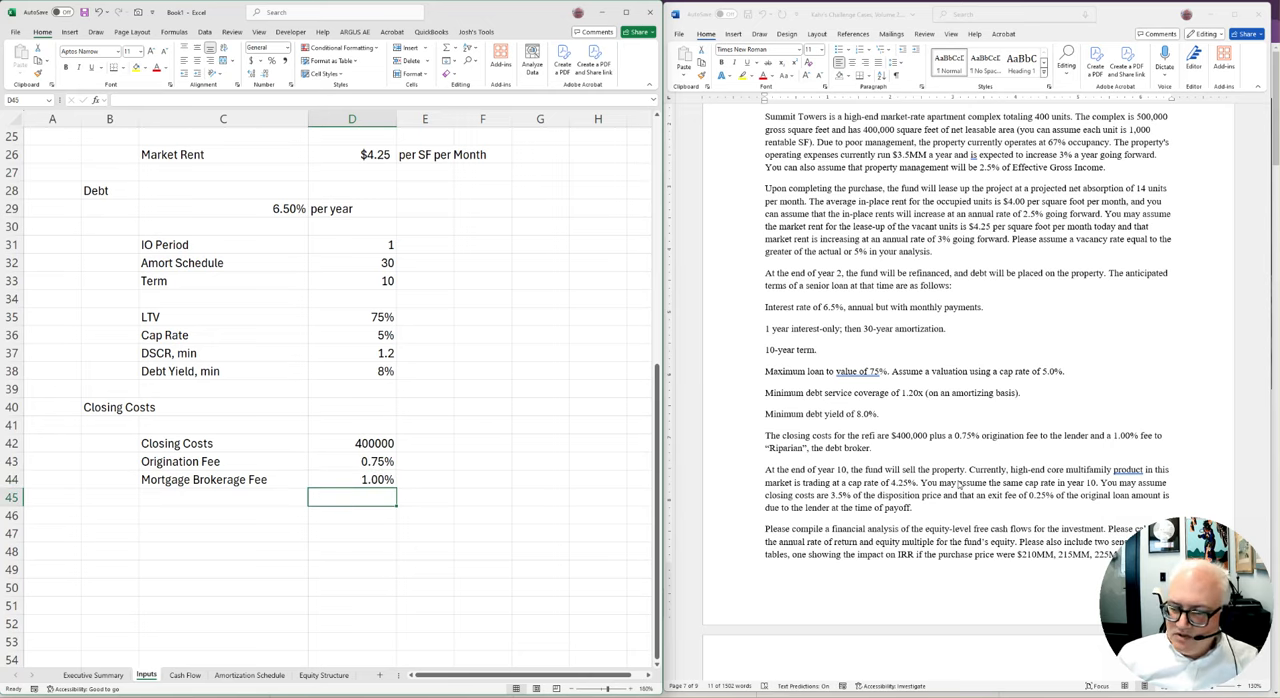
# Add the section heading Sales Assumptions in B46, below the closing cost inputs
pyautogui.press('Left')
pyautogui.press('Down')
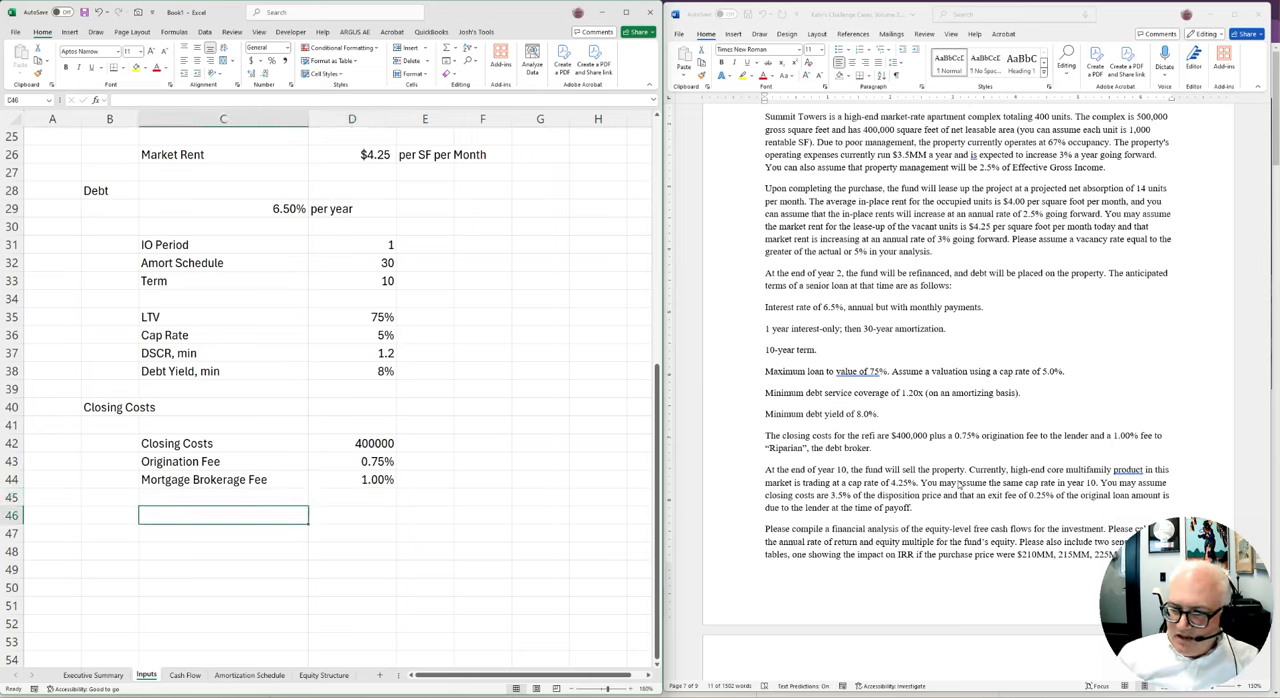
pyautogui.press('Left')
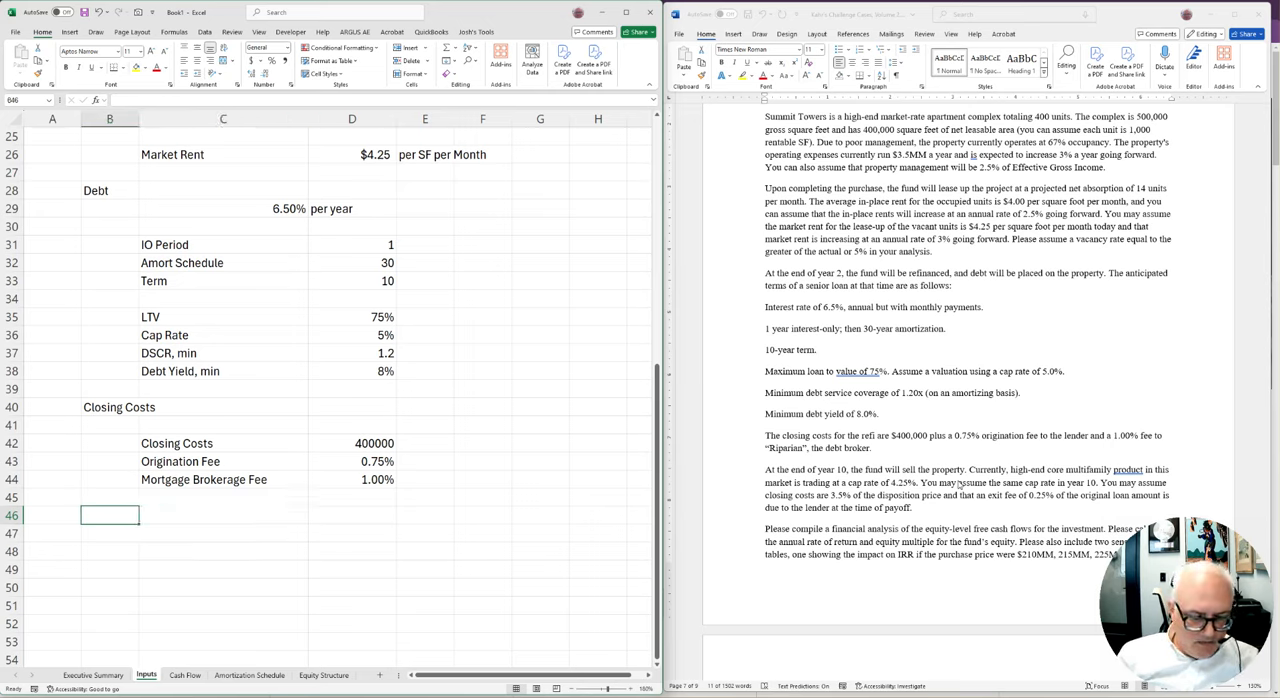
pyautogui.write('Sales Assumptiojns')
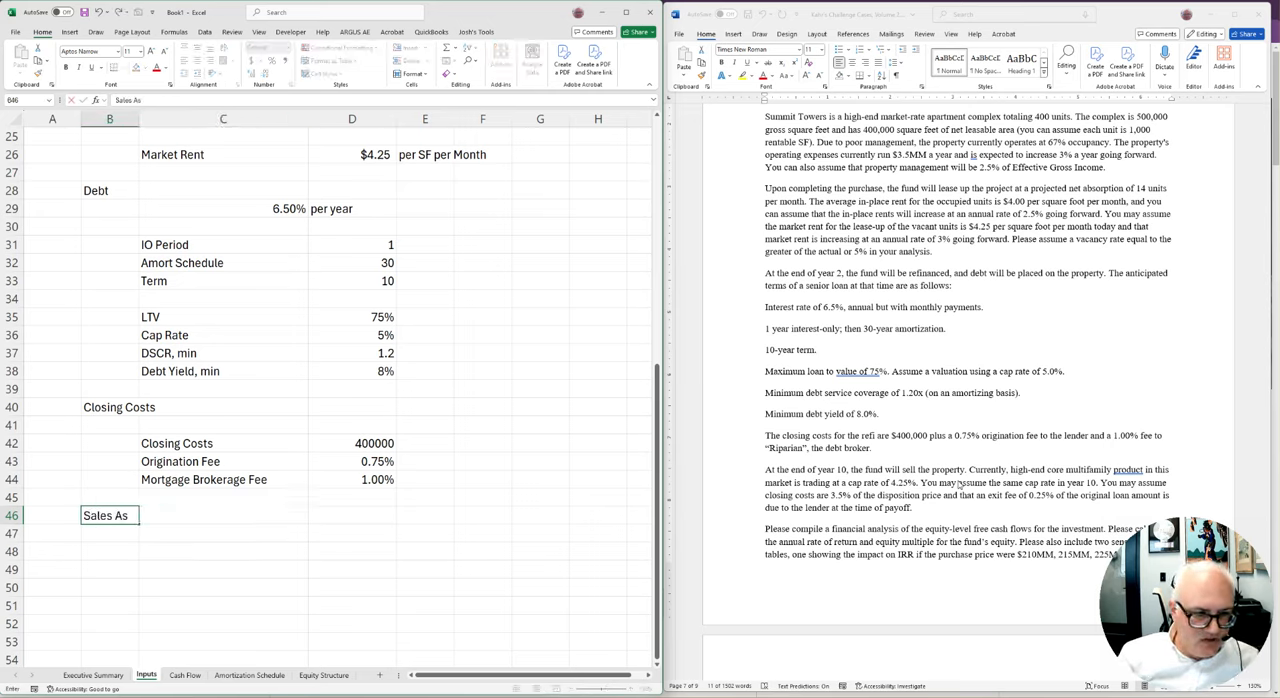
pyautogui.press('BackSpace')
pyautogui.press('BackSpace')
pyautogui.press('BackSpace')
pyautogui.write('ns')
pyautogui.press('Return')
# Add the label Cap Rate in C48 and enter 4.25% in D48
pyautogui.press('Right')
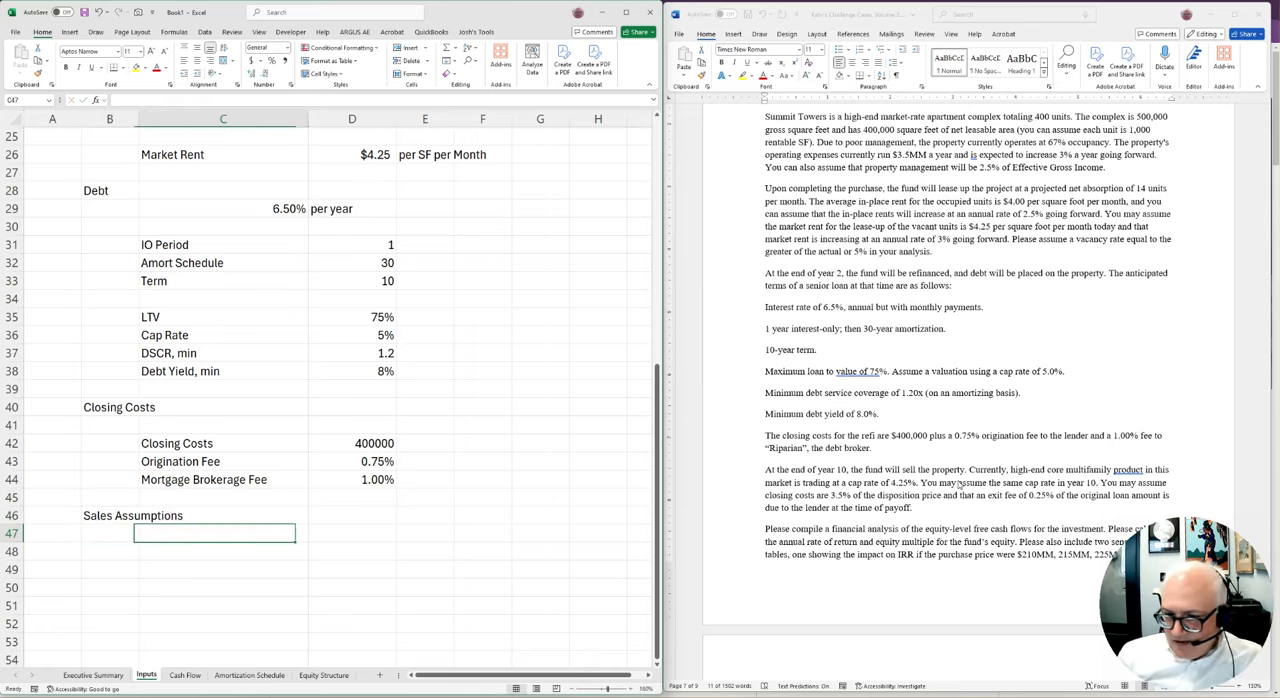
pyautogui.press('Down')
pyautogui.write('Cap Rate')
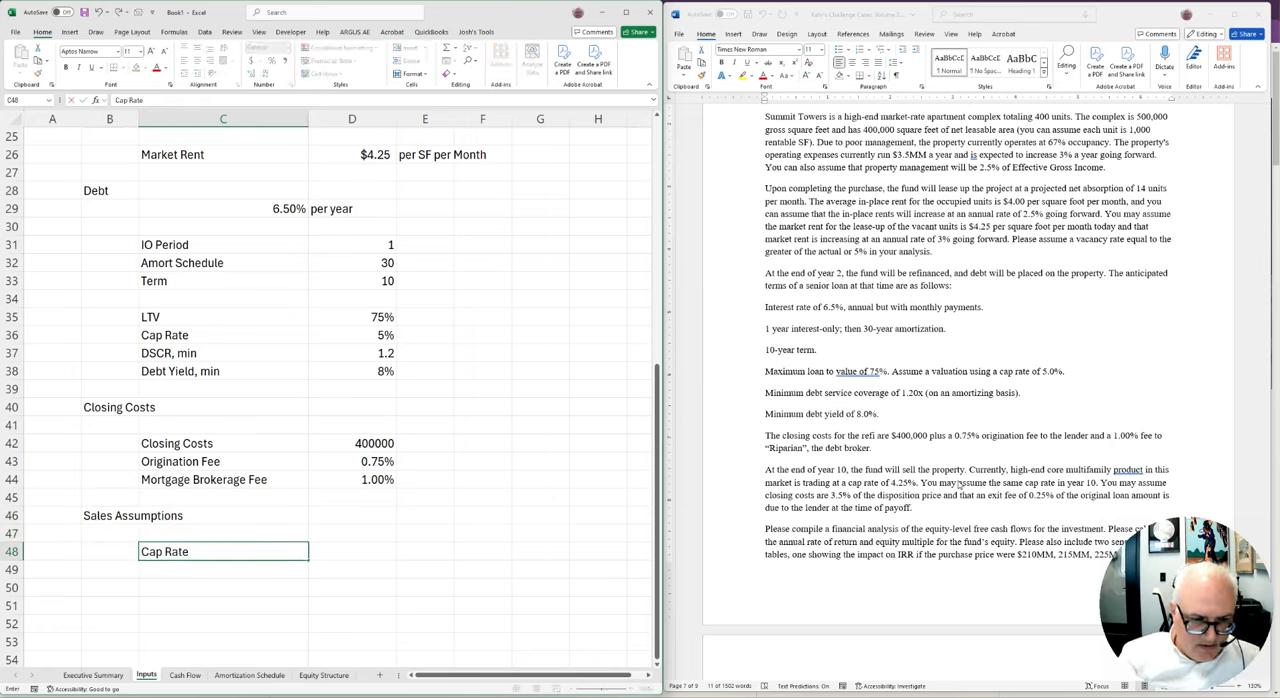
pyautogui.press('Tab')
pyautogui.write('4.25%')
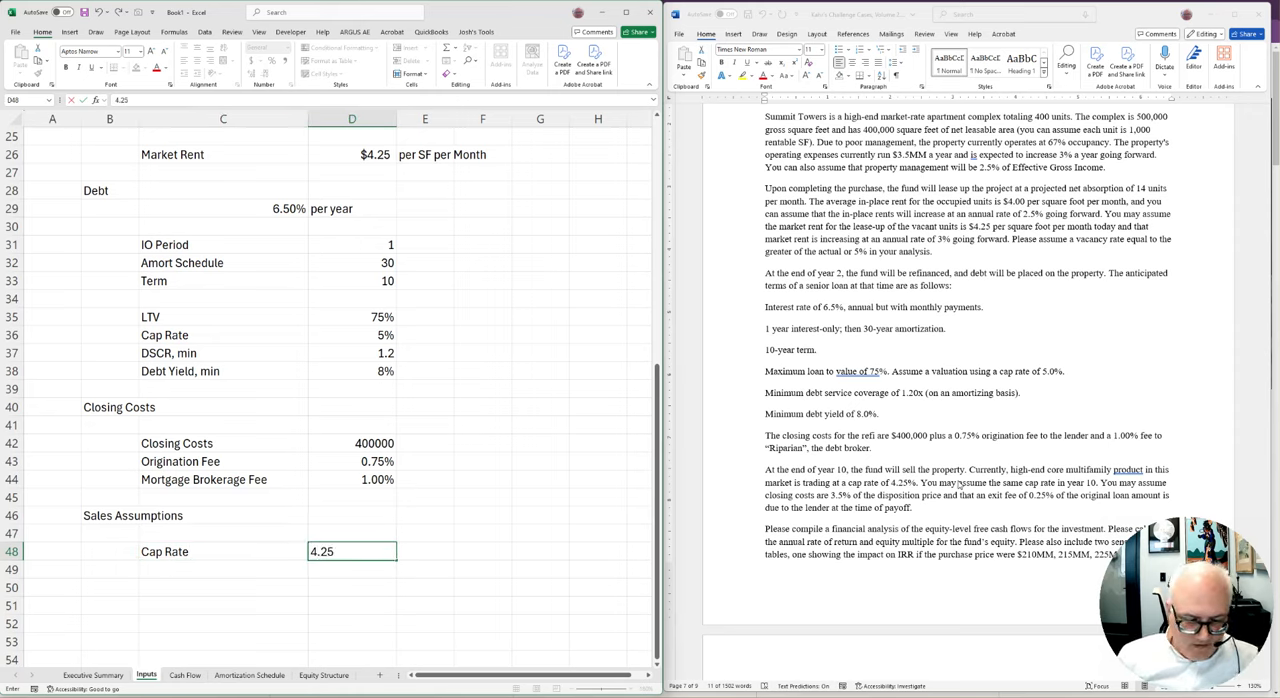
pyautogui.press('Return')
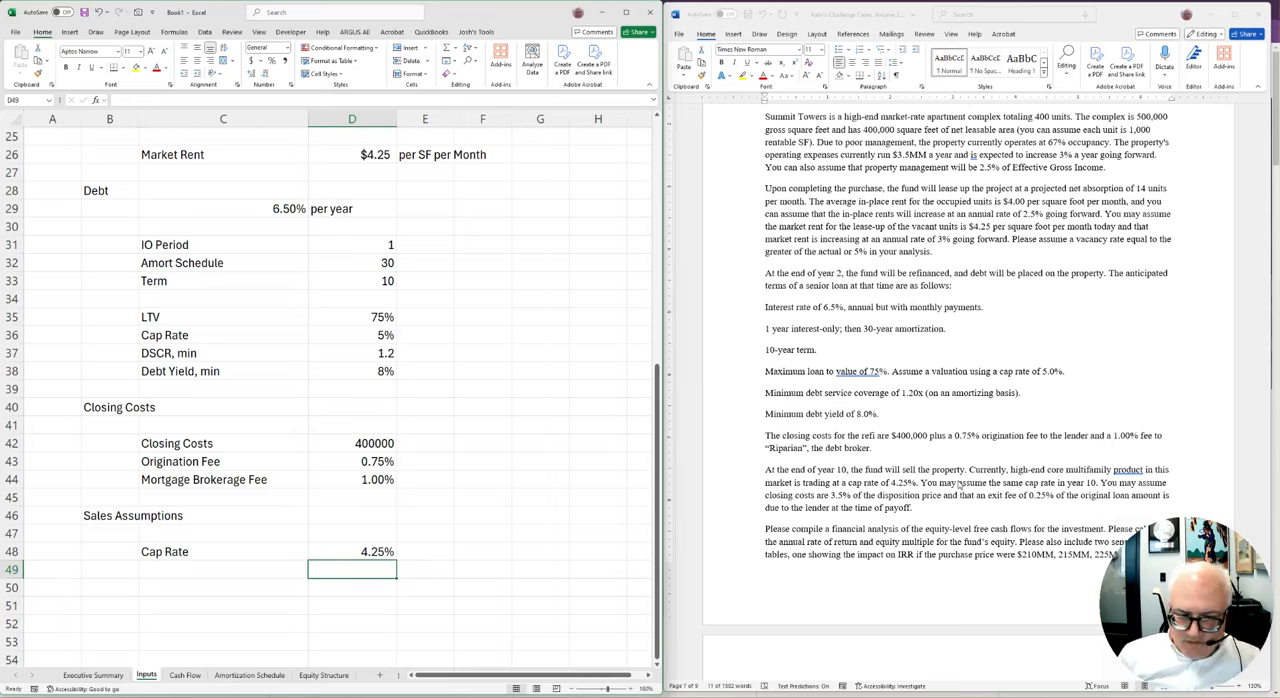
# Add the label "Closing Costs, Sale" in C49 and enter 3.5% in D49
pyautogui.press('Left')
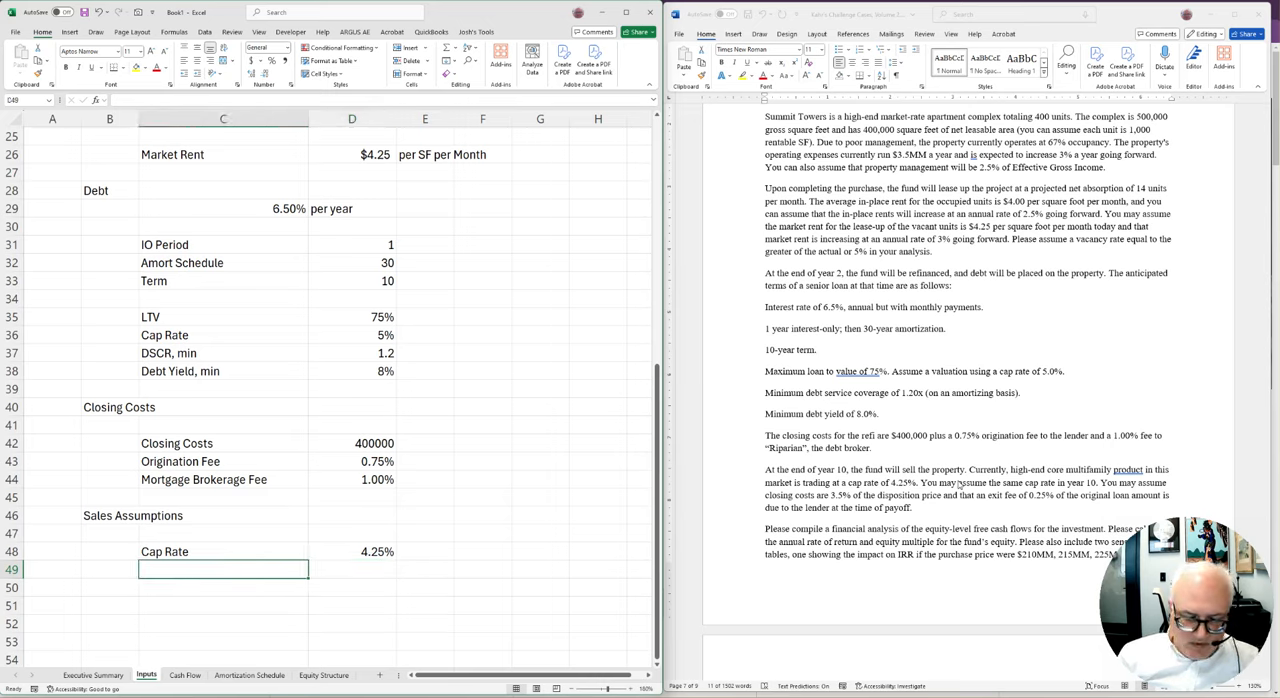
pyautogui.write('Closing Costs, Sa')
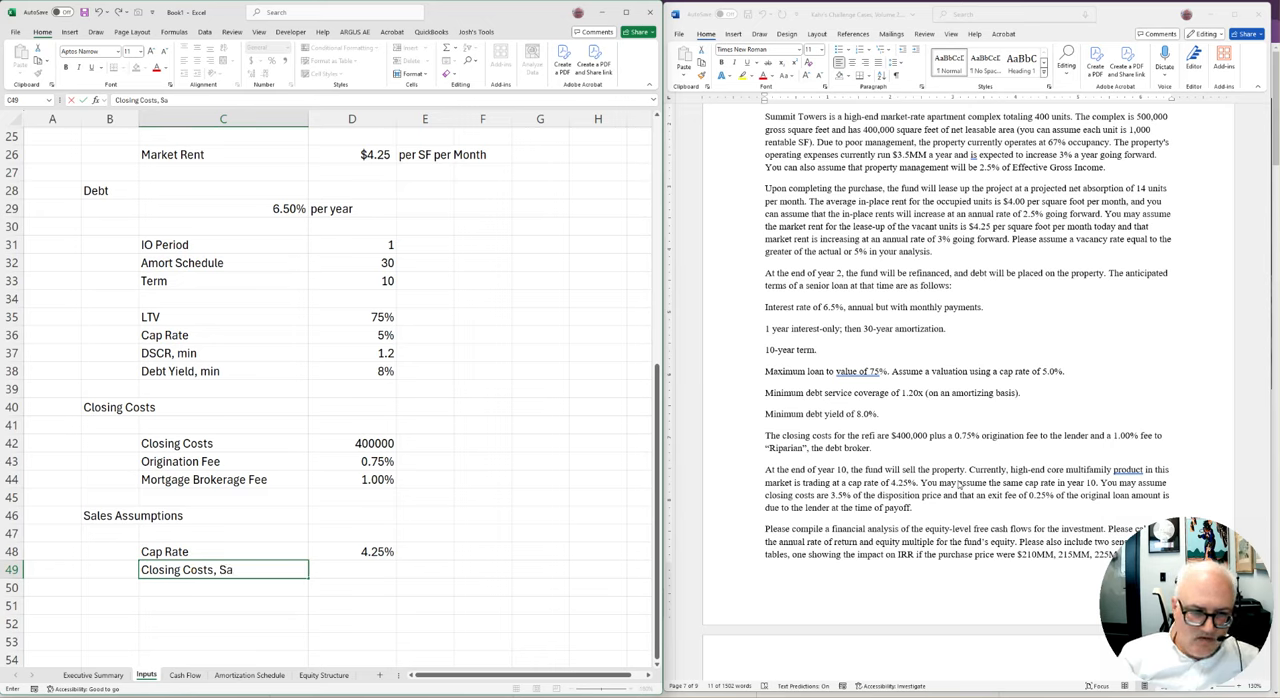
pyautogui.write('le')
pyautogui.press('Right')
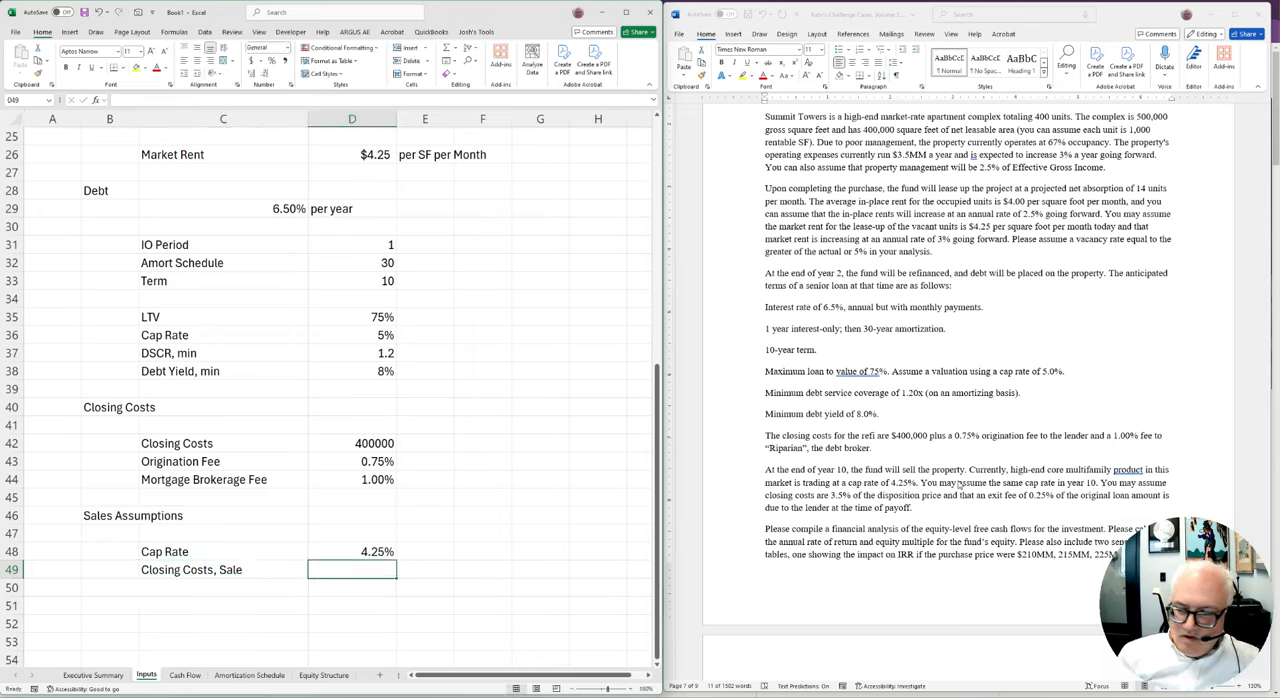
pyautogui.write('3.5%')
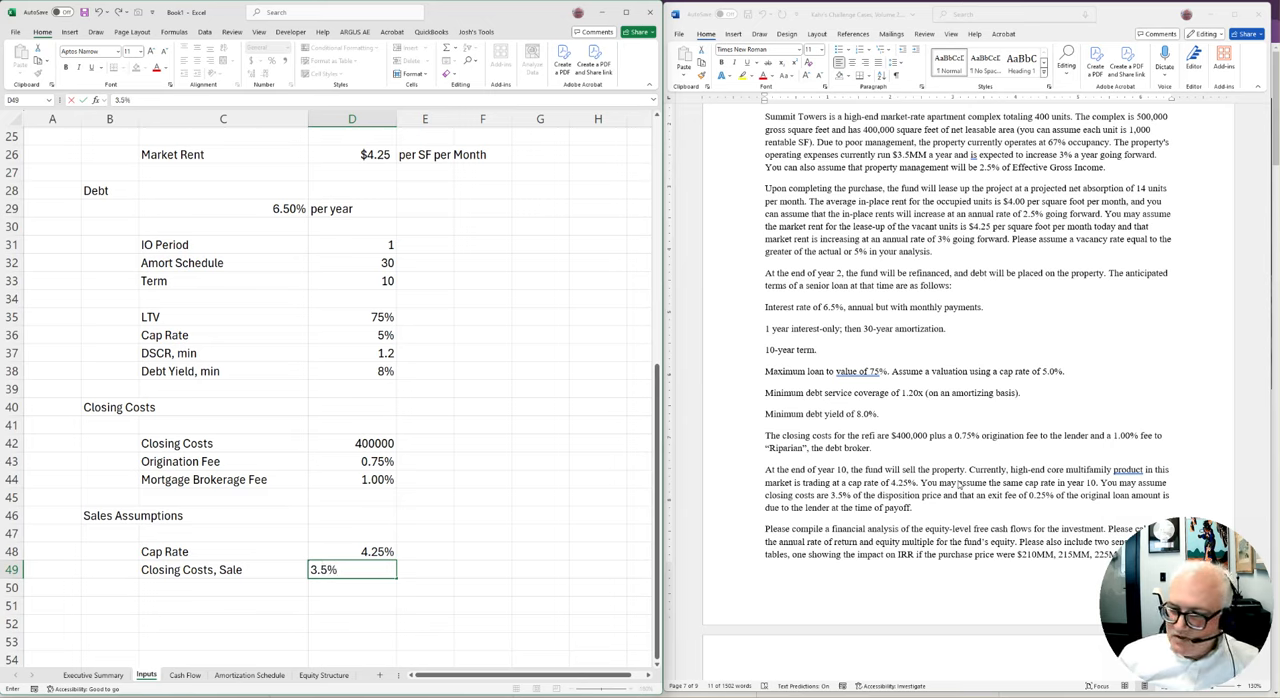
pyautogui.press('Return')
# Add the label Exit Fee in C50 and enter 0.25% in D50
pyautogui.press('Left')
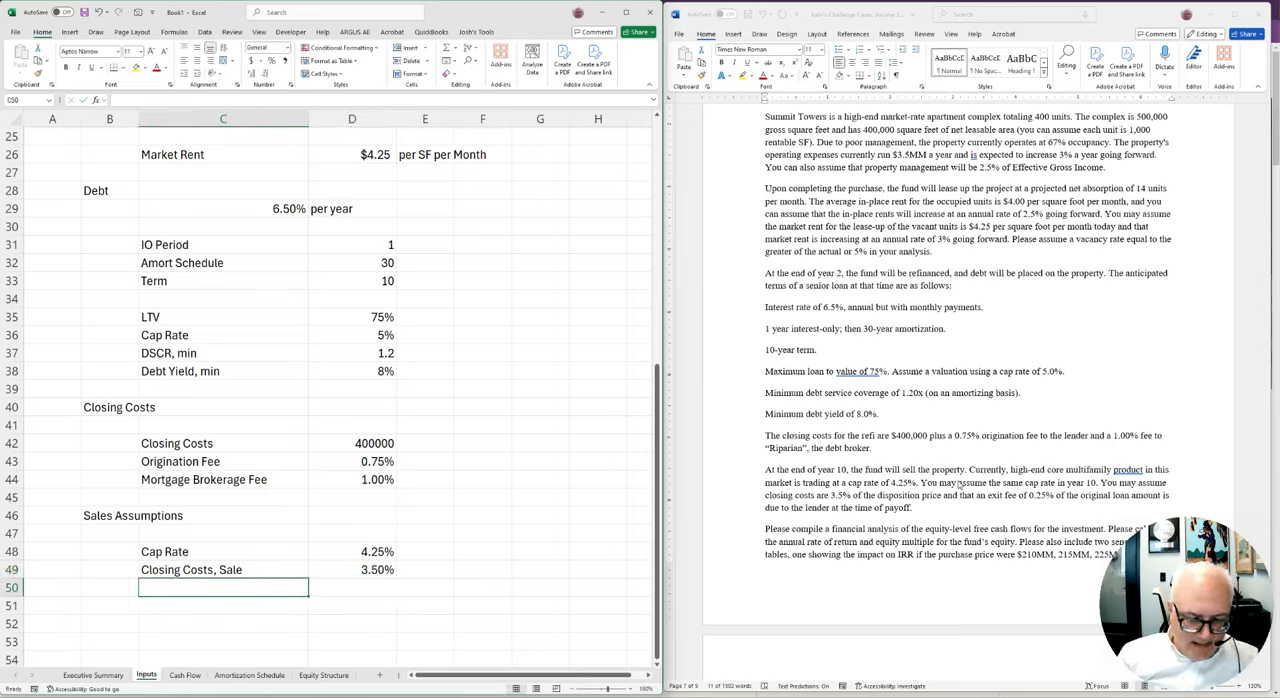
pyautogui.write('Exit Fee')
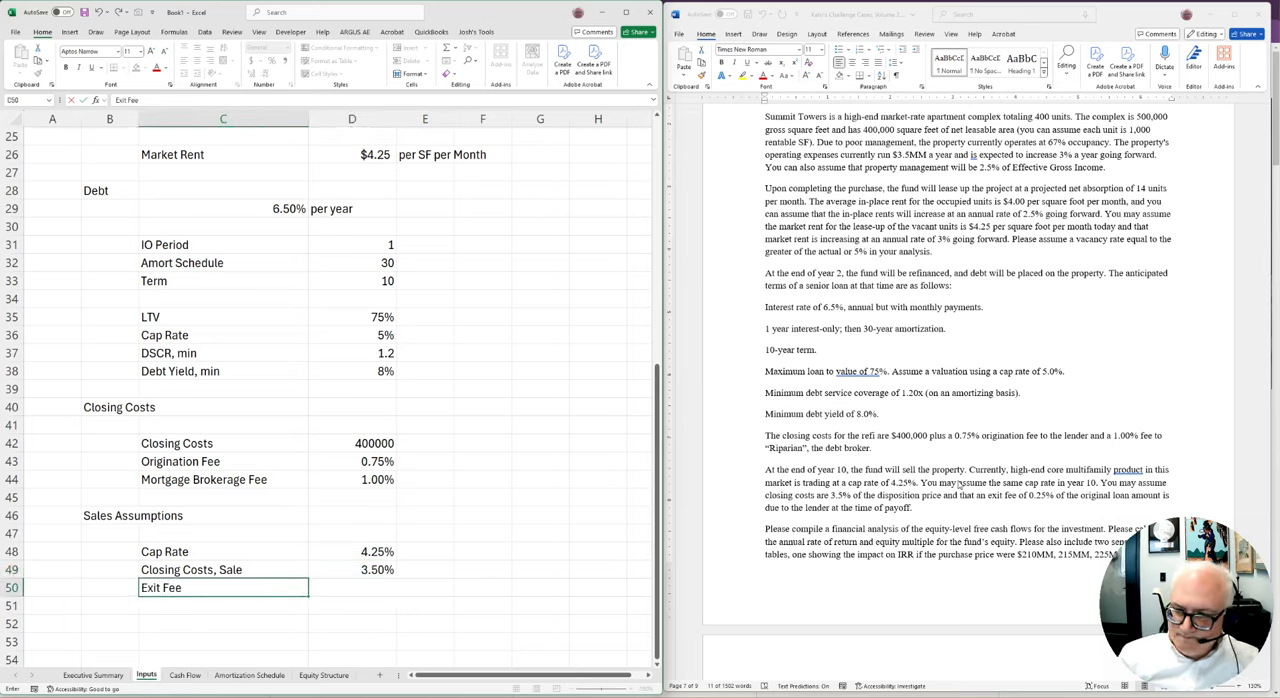
pyautogui.press('Tab')
pyautogui.write('0.25%')
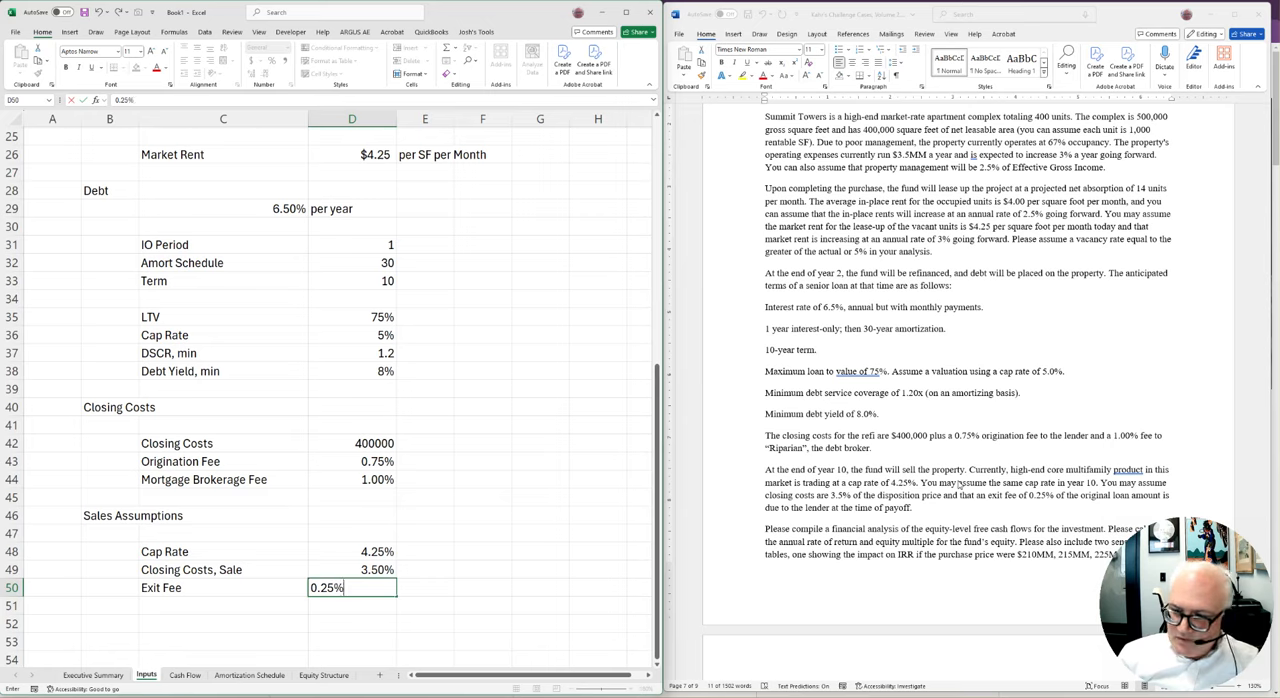
pyautogui.press('Tab')
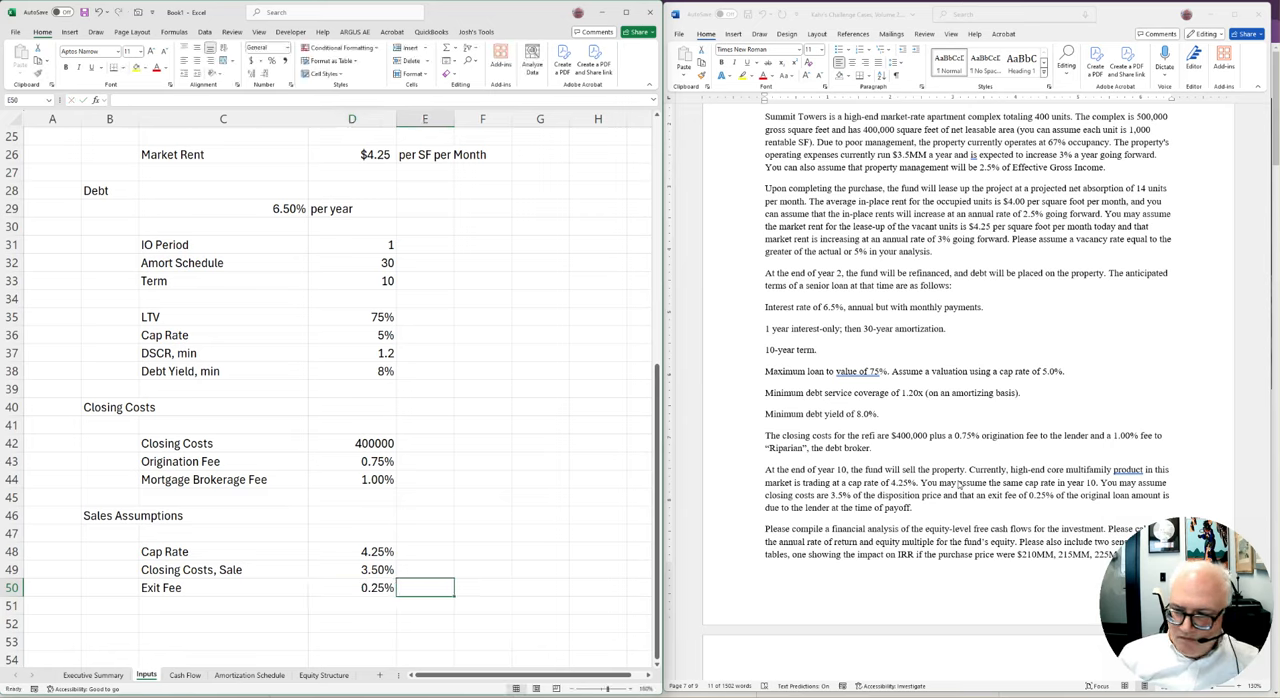
# Add the note "on original loan amount" in E50 beside the exit fee percentage
pyautogui.write('on')
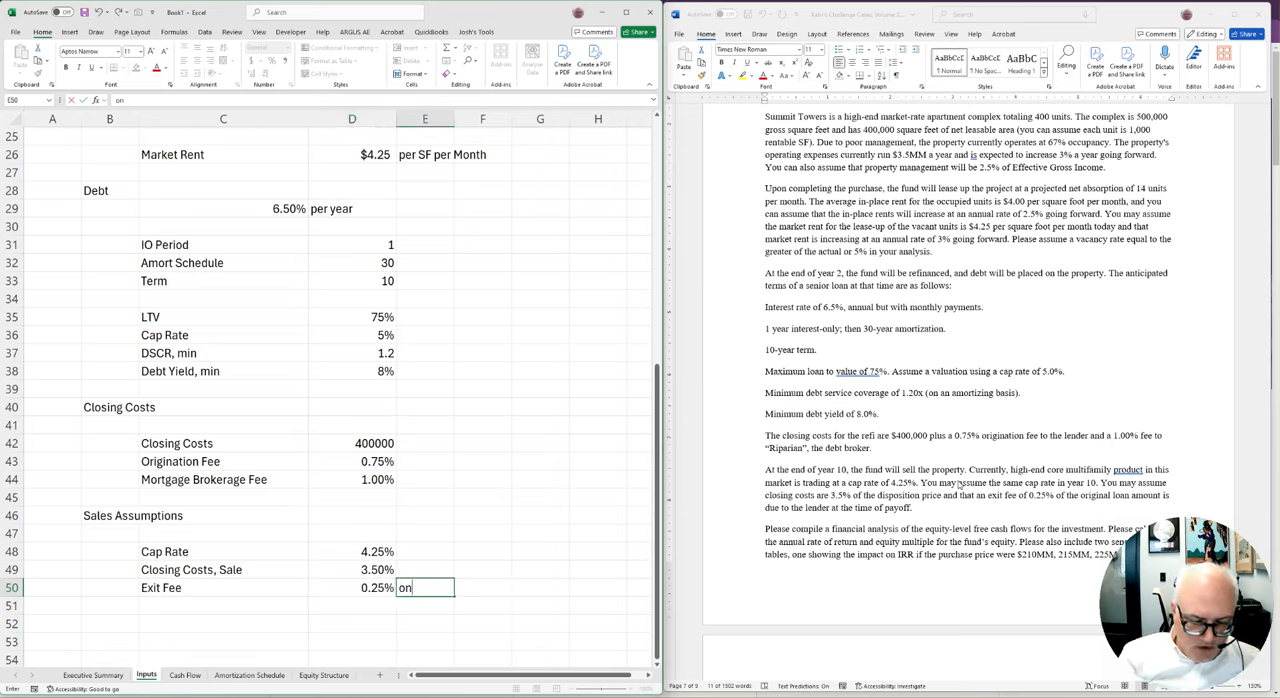
pyautogui.write(' original loan amount')
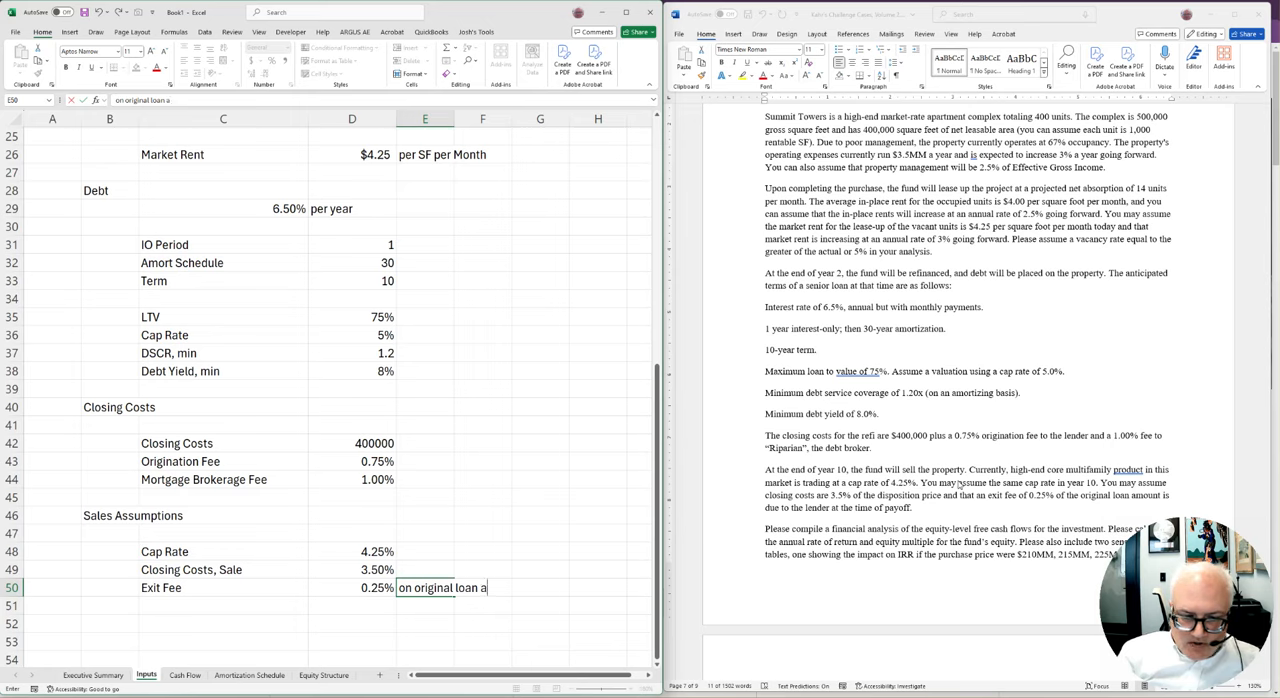
pyautogui.press('Return')
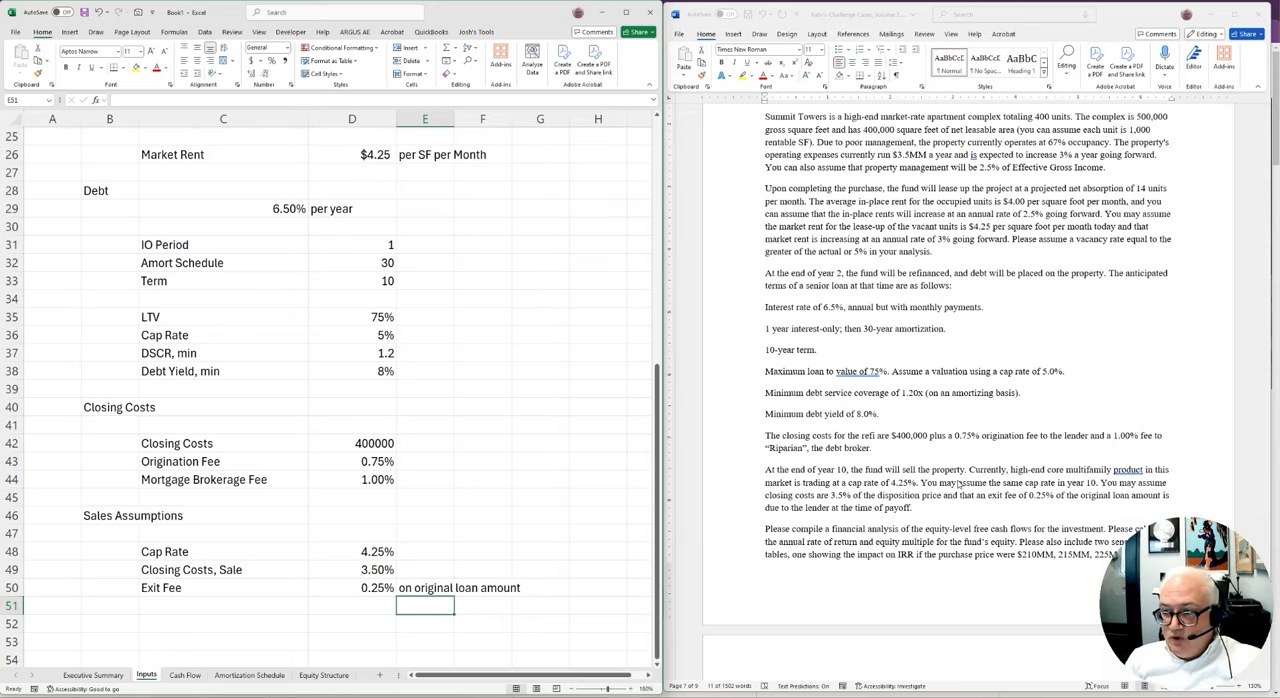
# Examine the case document's requirements for equity cash flows, return metrics, sensitivity tables and the partner equity split
pyautogui.scroll(-2, 1022, 537)
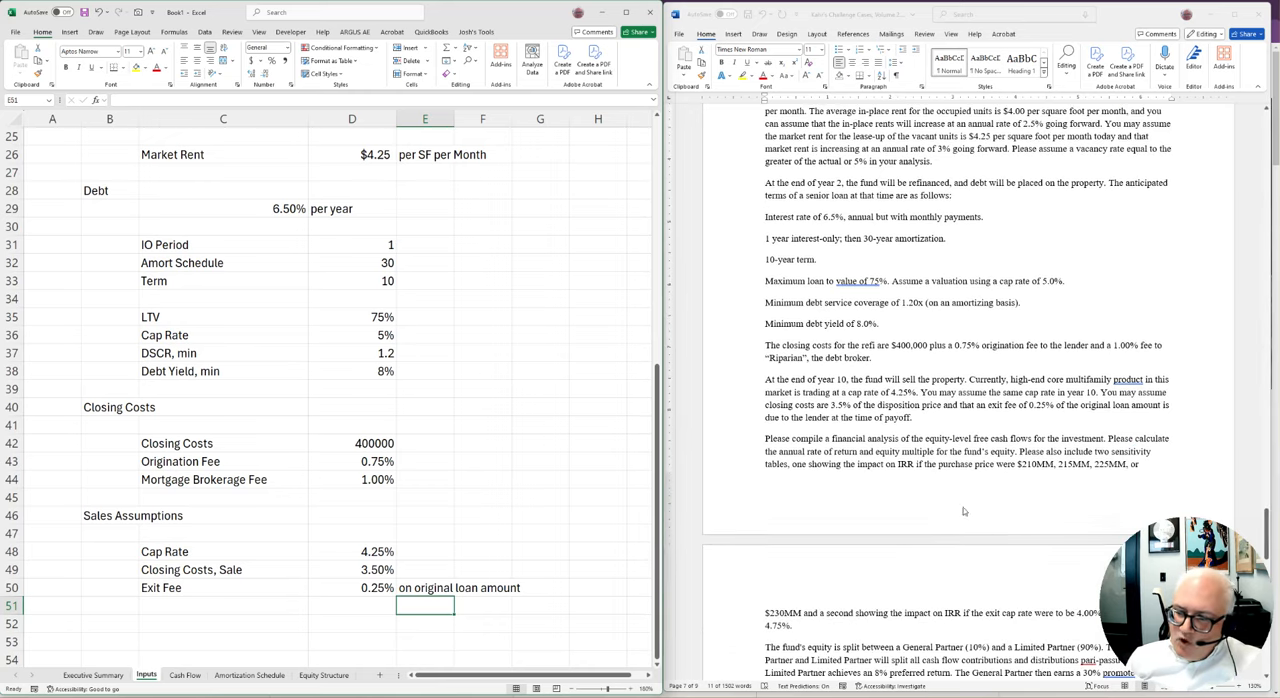
pyautogui.click(908, 476)
pyautogui.scroll(-2, 857, 404)
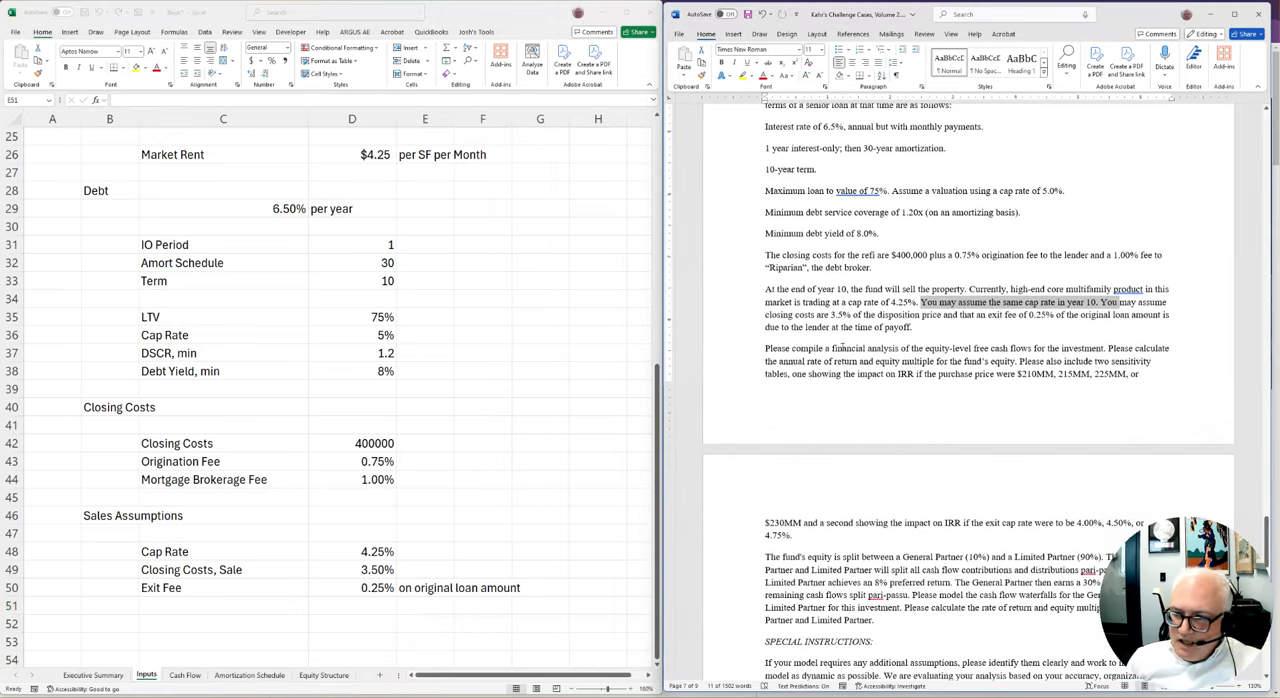
pyautogui.moveTo(832, 348); pyautogui.dragTo(1104, 349)
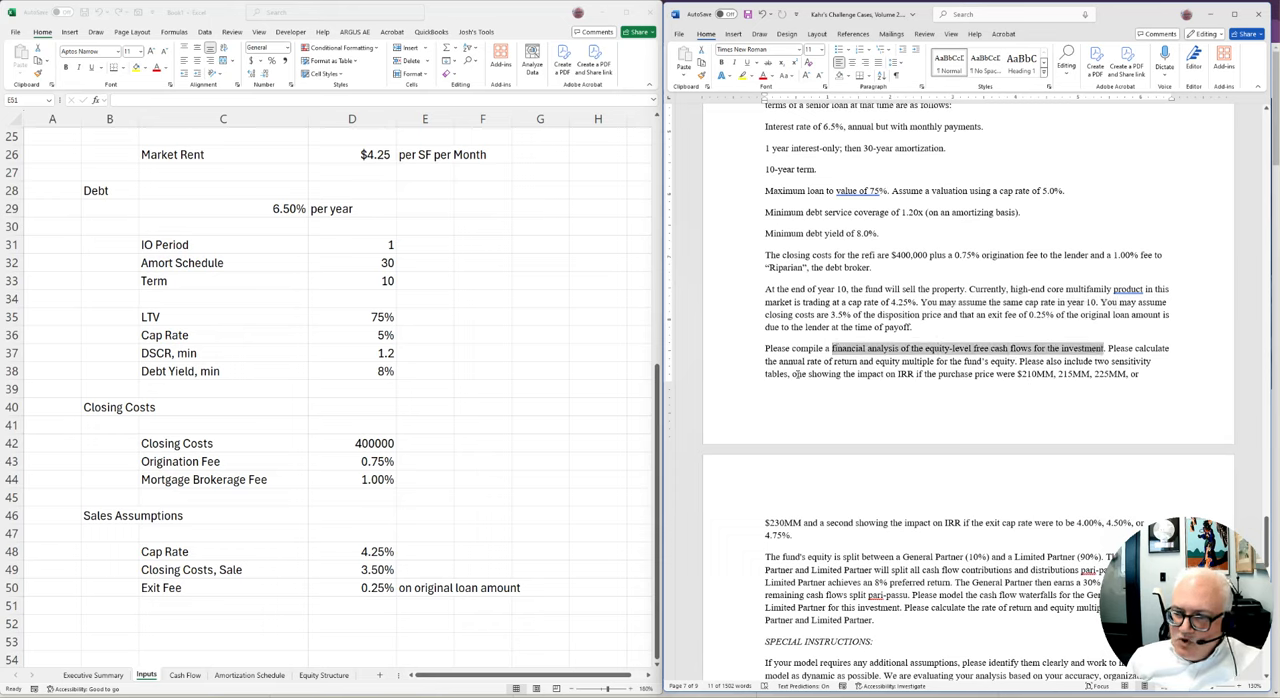
pyautogui.moveTo(765, 361); pyautogui.dragTo(1016, 362)
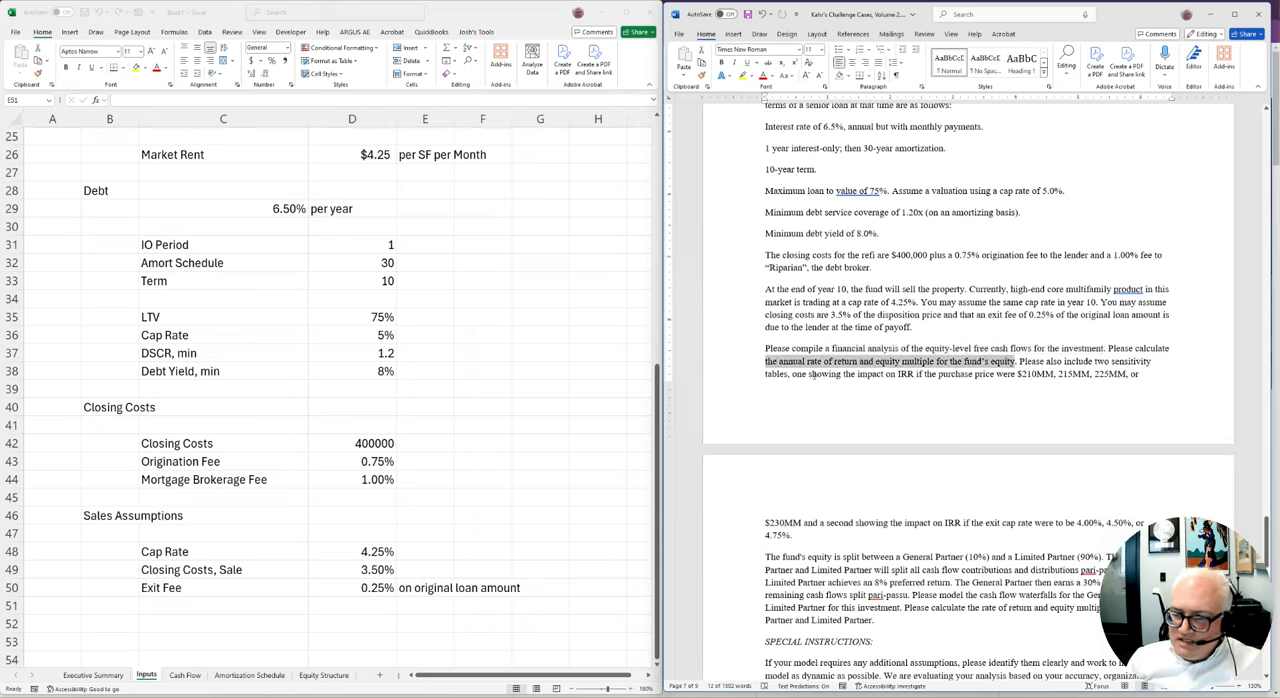
pyautogui.moveTo(795, 374); pyautogui.dragTo(1090, 375)
pyautogui.scroll(-3, 712, 500)
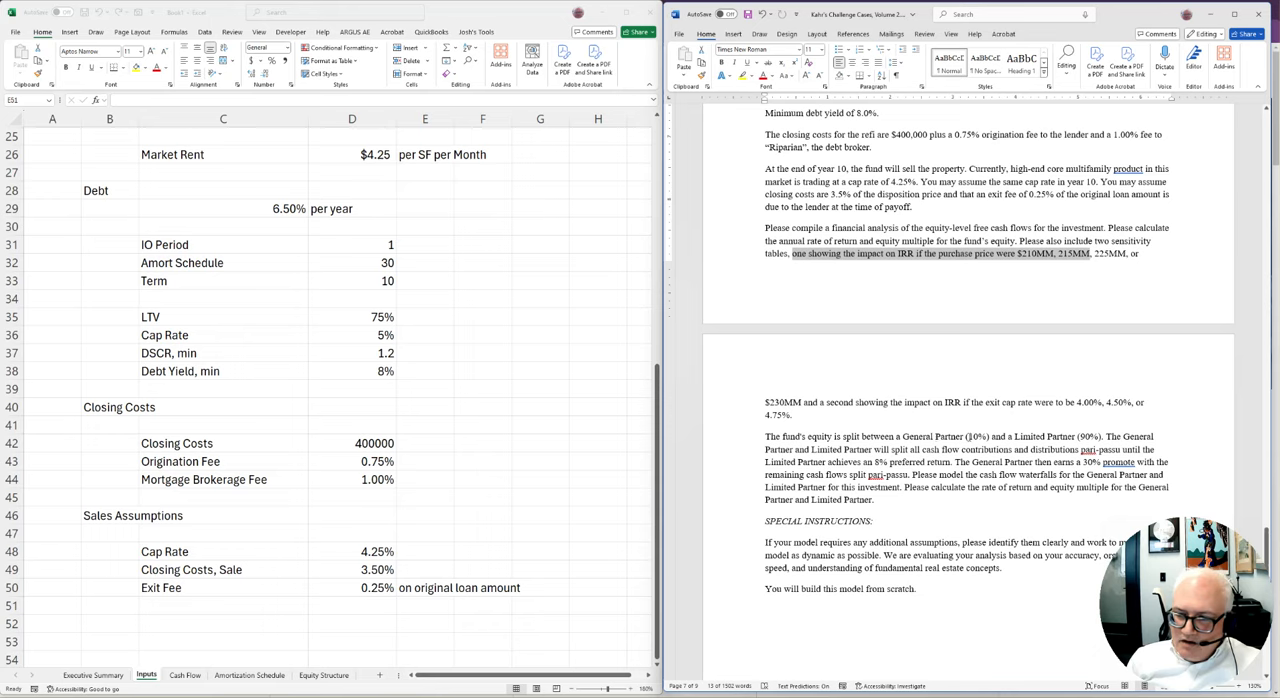
# Add the section heading Equity Structure in B52 of the Inputs sheet, below the sales assumptions
pyautogui.click(238, 560)
pyautogui.scroll(-4, 237, 562)
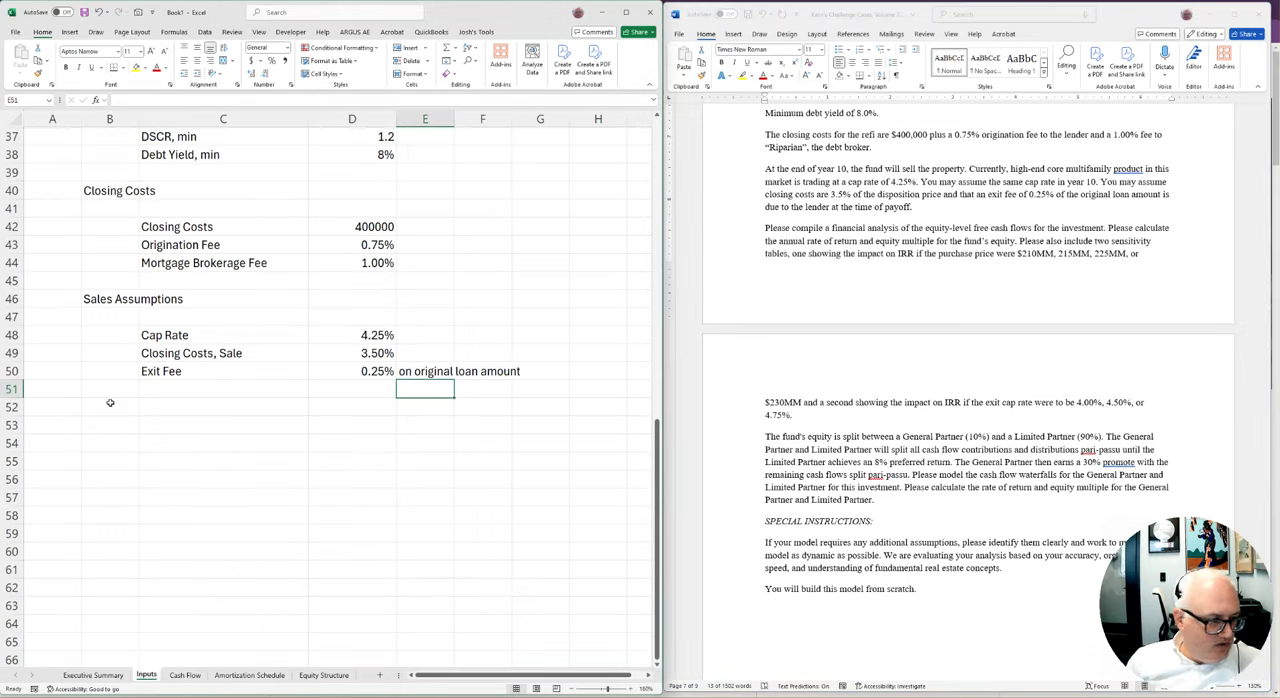
pyautogui.click(110, 403)
pyautogui.write('Equity')
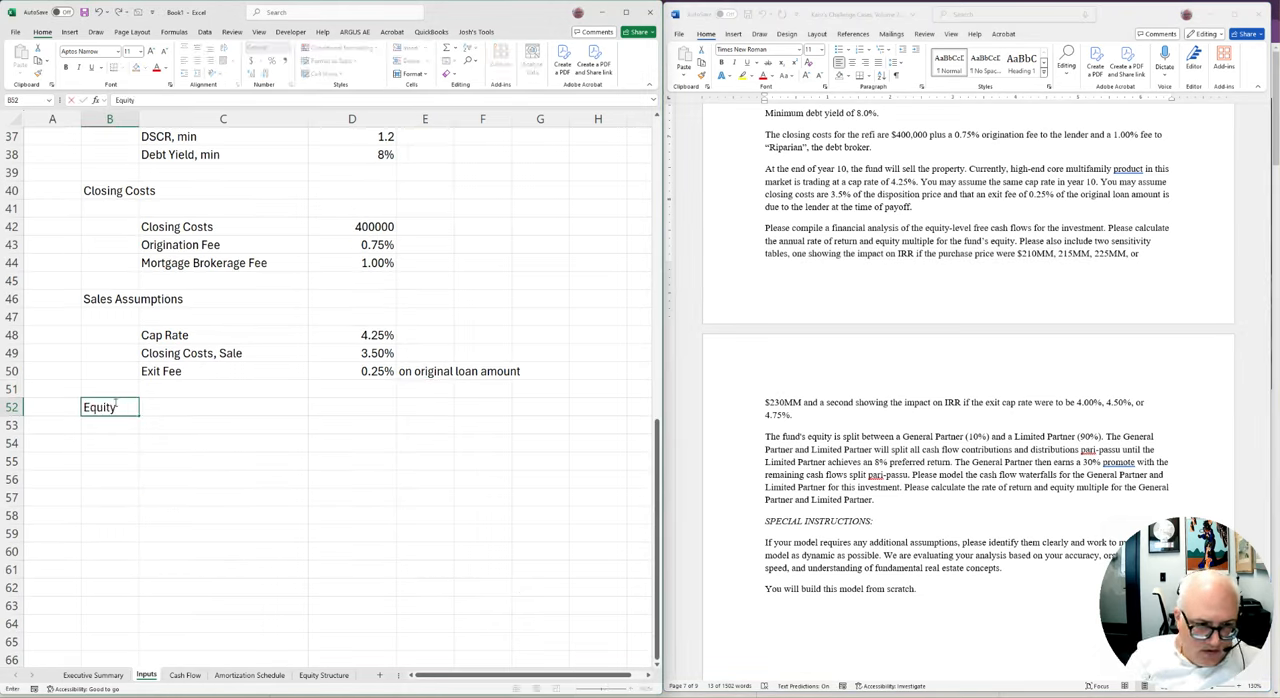
pyautogui.write(' Structure')
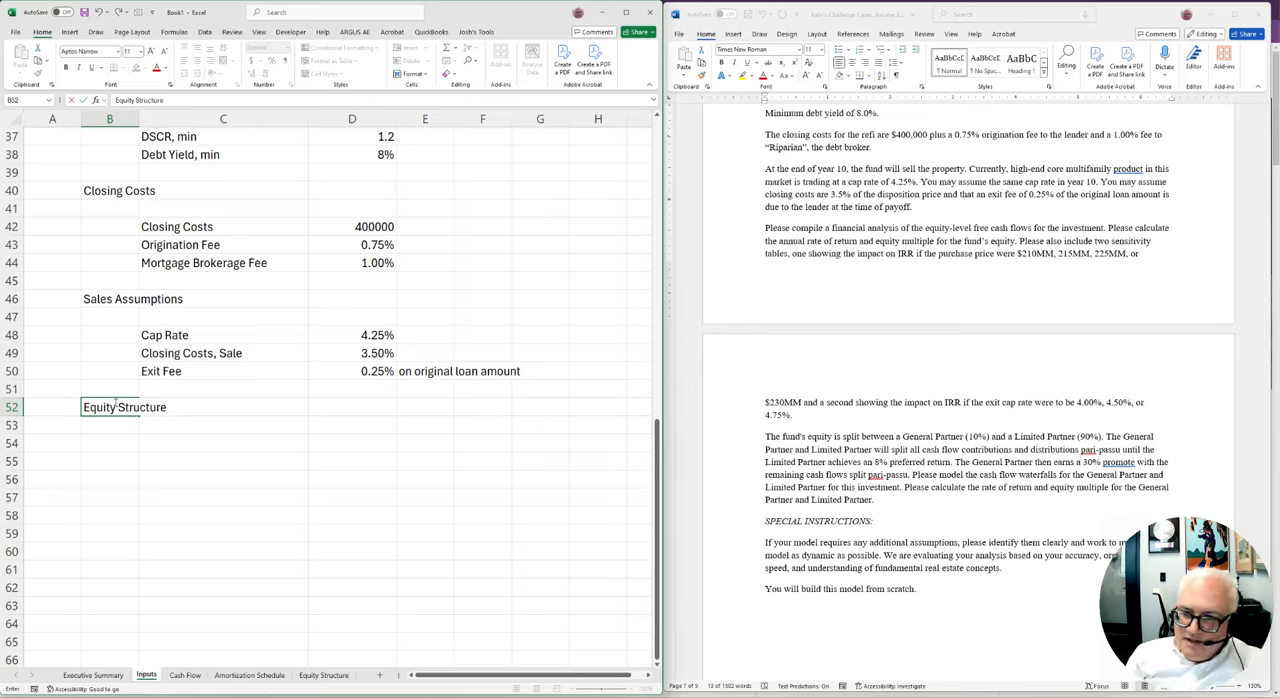
pyautogui.press('Return')
# Add the labels GP in C54 and LP in C55 under the Equity Structure heading
pyautogui.press('Down')
pyautogui.press('Right')
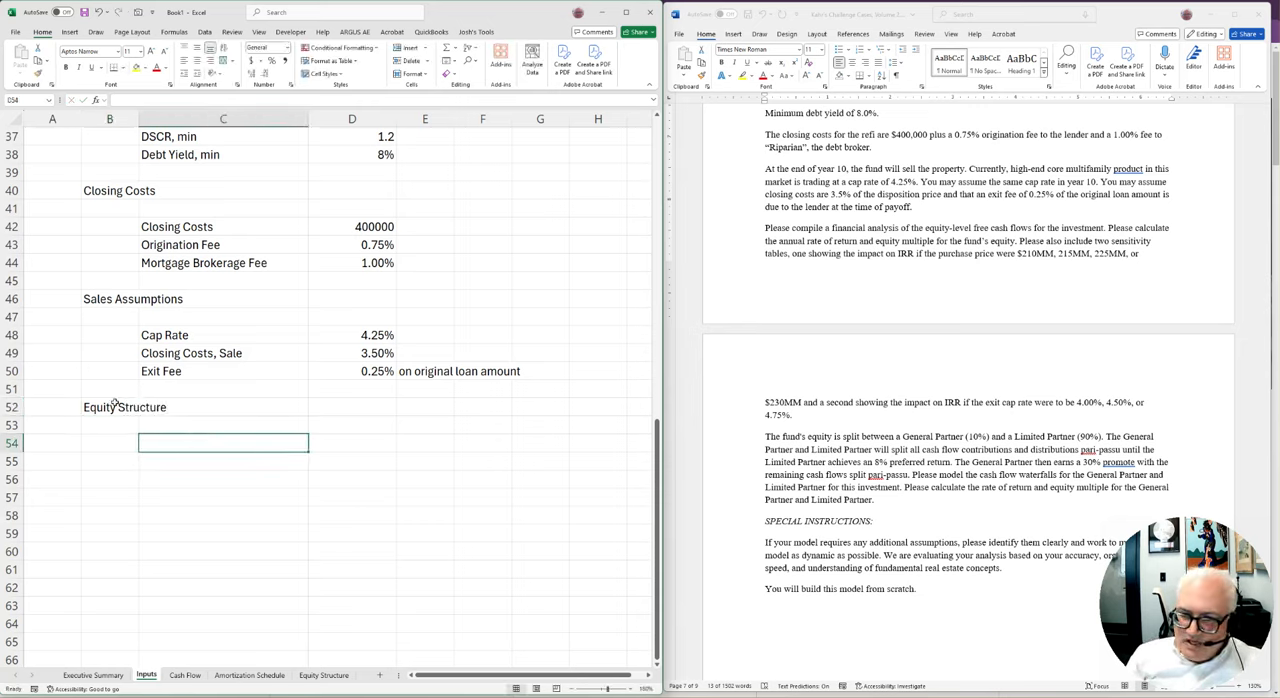
pyautogui.write('GP')
pyautogui.press('Return')
pyautogui.write('LP')
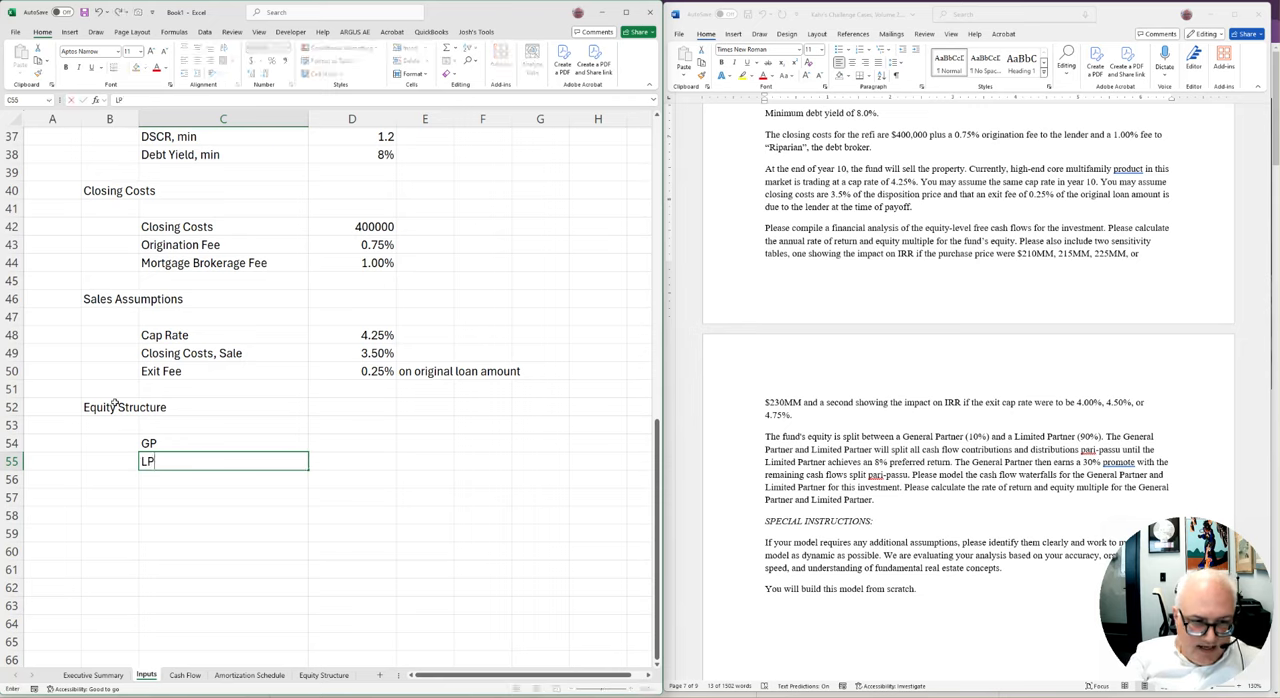
# Enter 10% as the GP share in D54 and the formula =1-D54 for the LP share in D55
pyautogui.press('Tab')
pyautogui.press('Up')
pyautogui.write('10%')
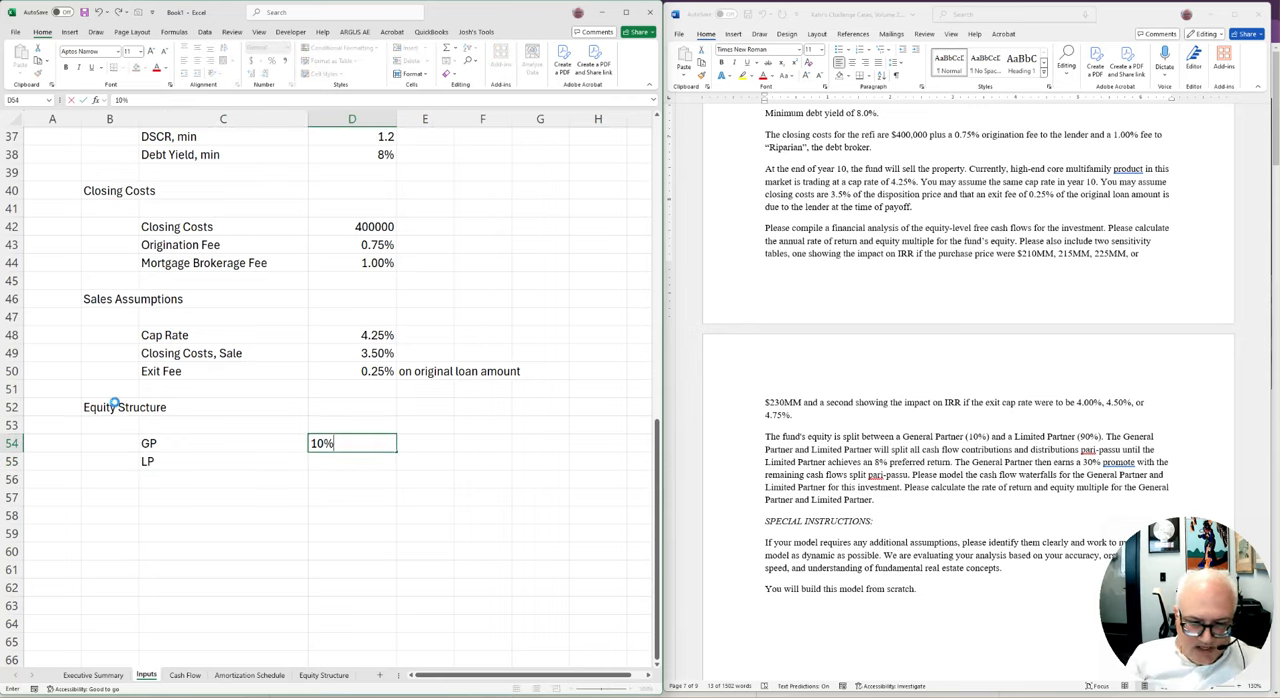
pyautogui.press('Return')
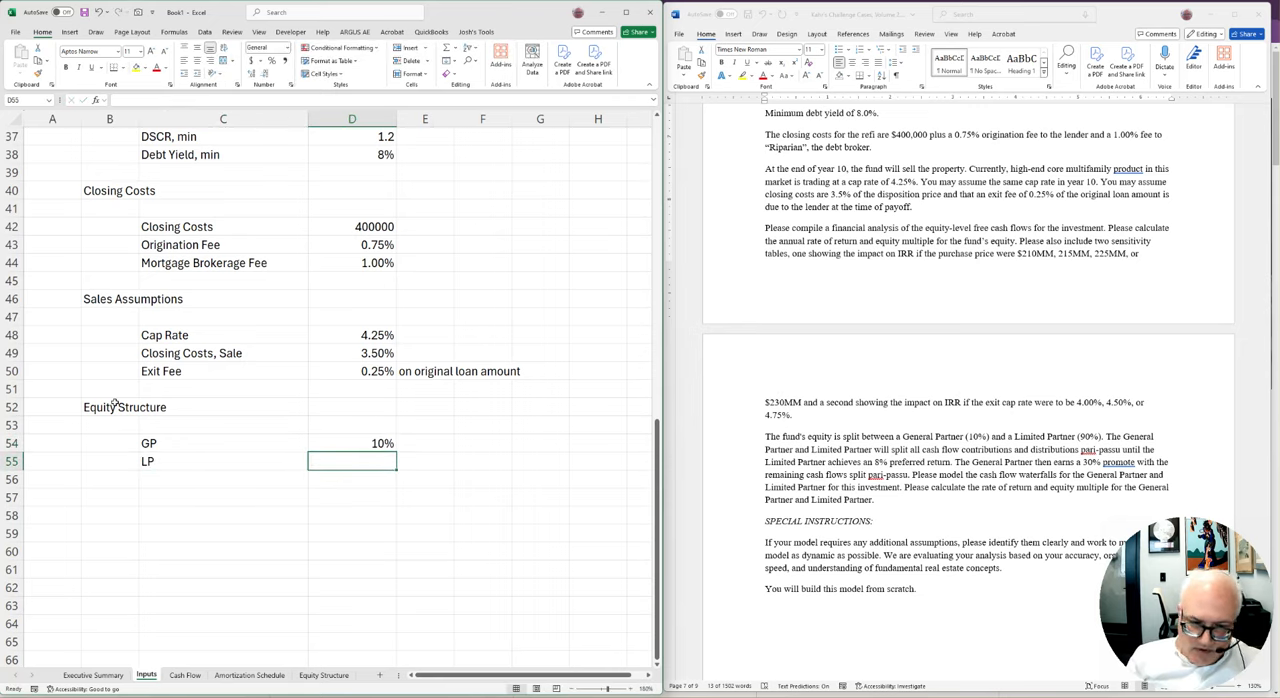
pyautogui.write('=1-D54')
pyautogui.hotkey('ctrl', 'Return')
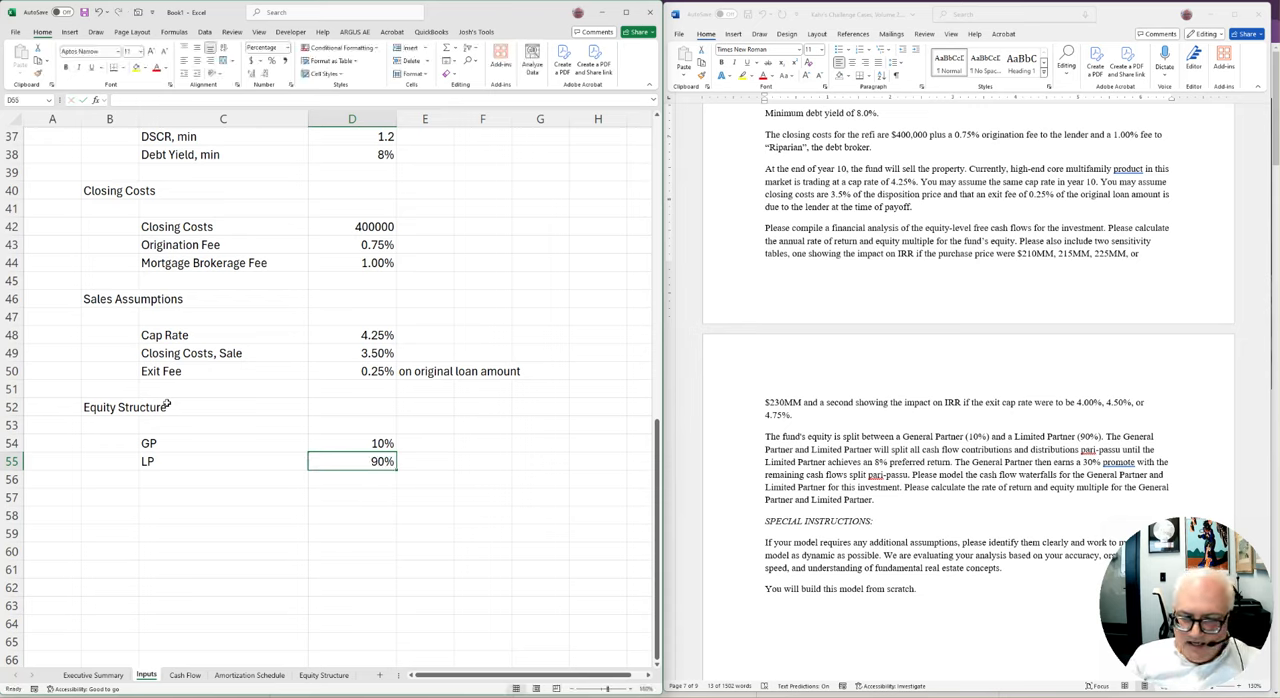
# Test the LP share formula in D55 by changing the GP share to 7%, and undo the change
pyautogui.press('F2')
pyautogui.press('Escape')
pyautogui.press('Up')
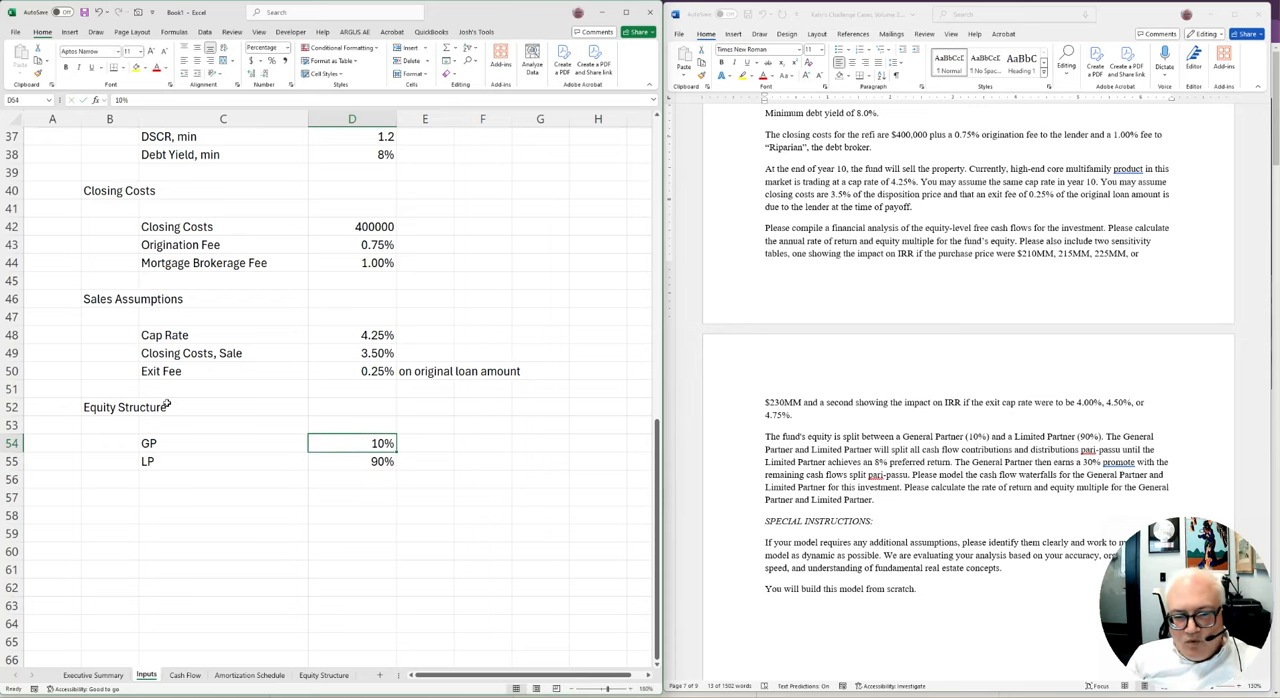
pyautogui.press('Down')
pyautogui.press('F2')
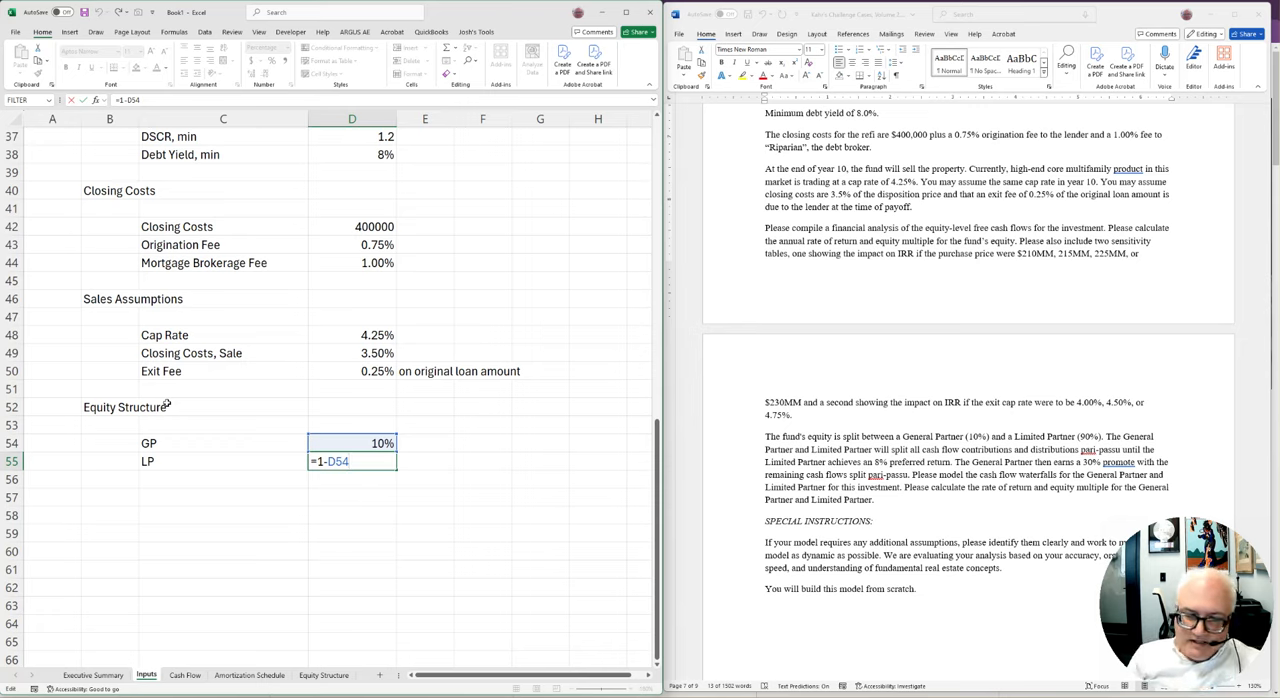
pyautogui.hotkey('shift', 'Return')
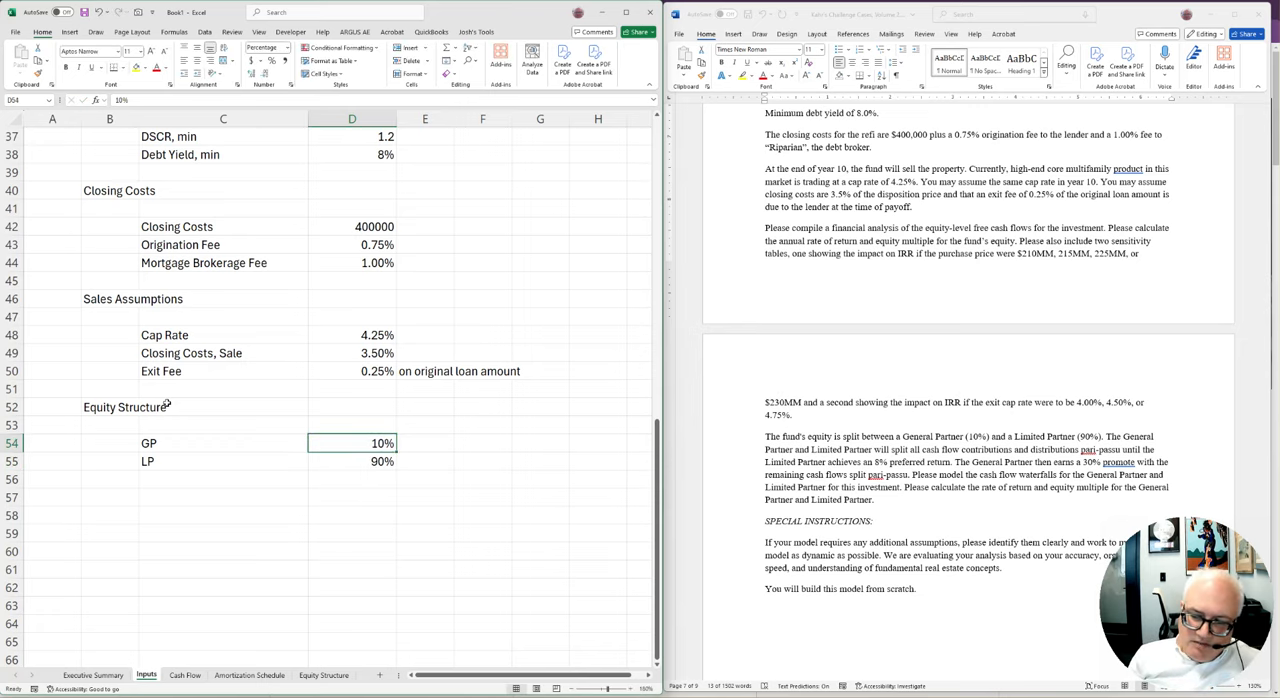
pyautogui.press('BackSpace')
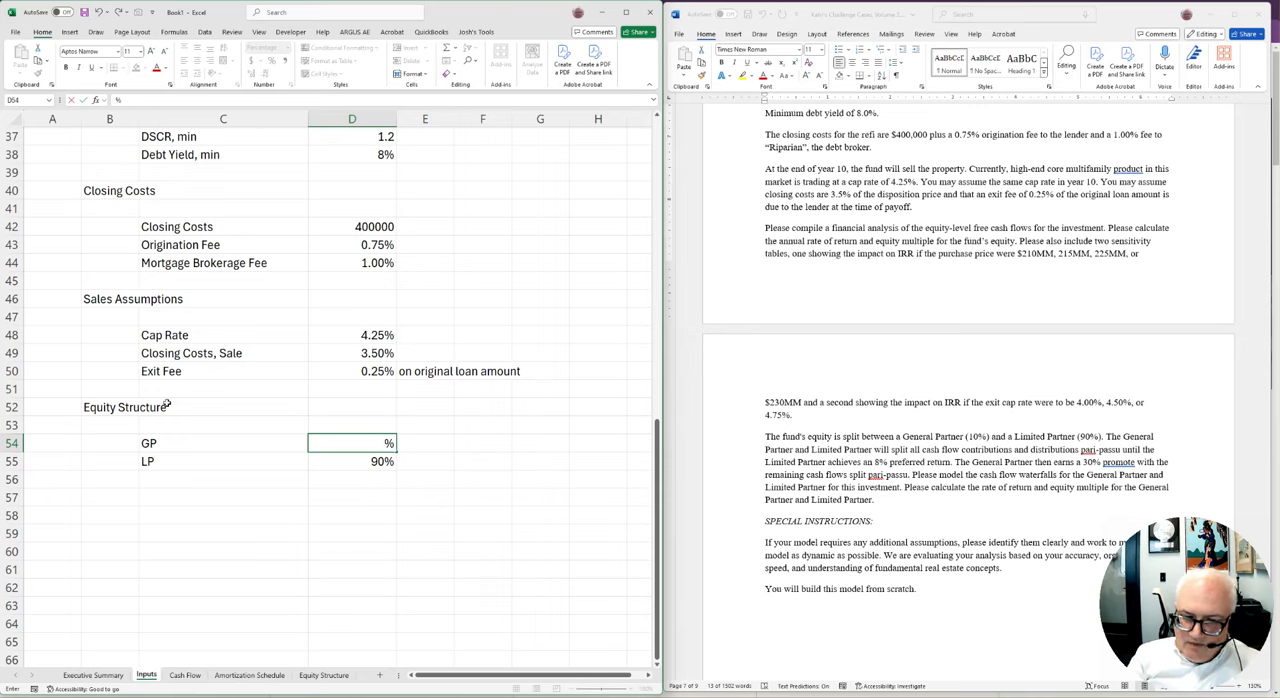
pyautogui.write('7')
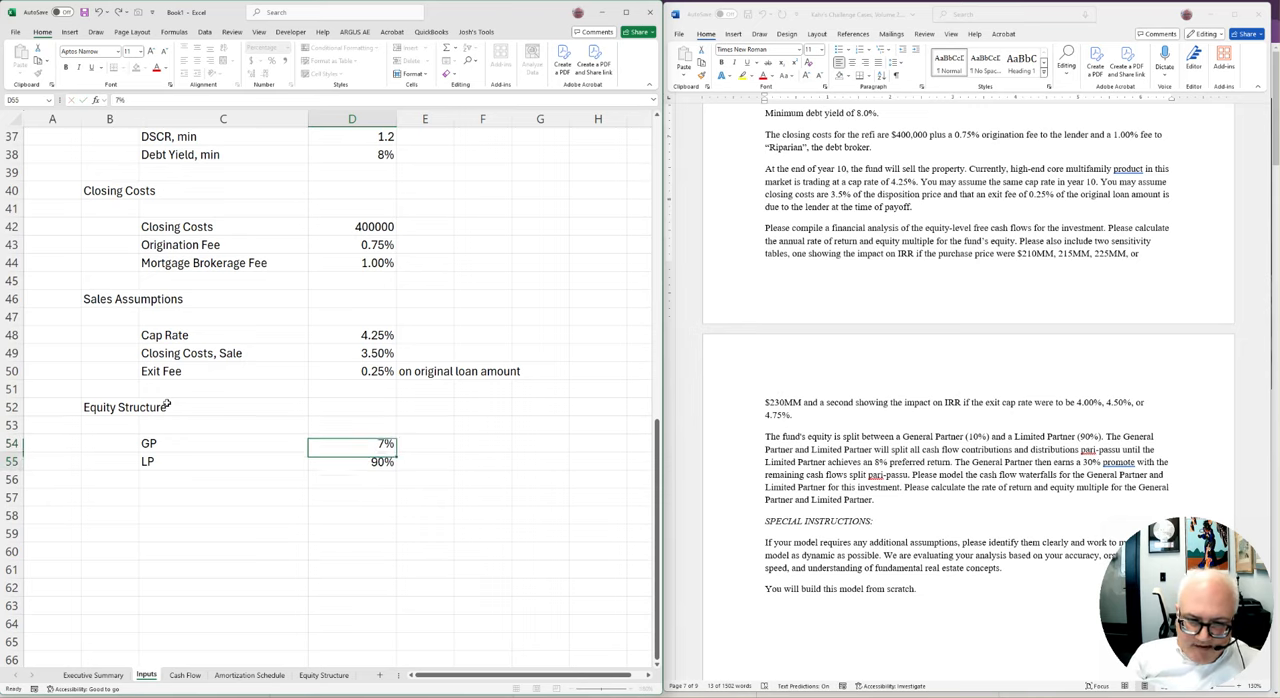
pyautogui.press('Return')
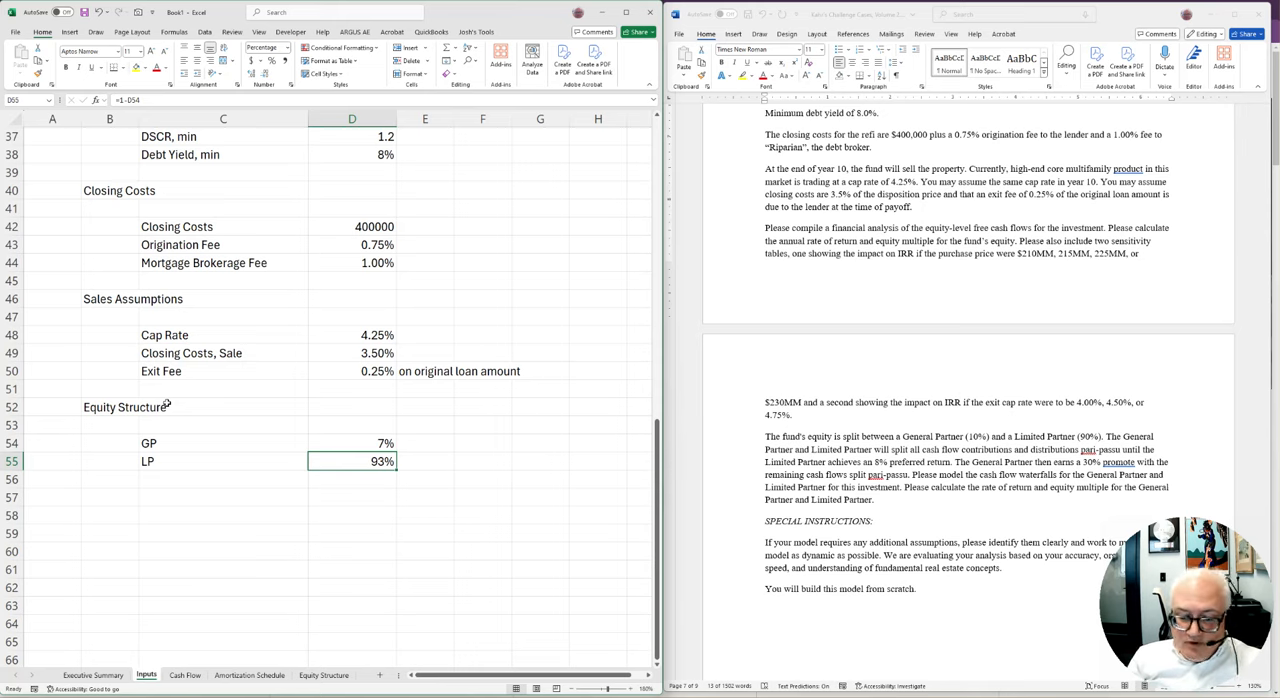
pyautogui.hotkey('ctrl', 'z')
# Add the label Preferred Return in C57 and enter 8% in D57
pyautogui.press('Down')
pyautogui.press('Down')
pyautogui.press('Left')
pyautogui.press('Left')
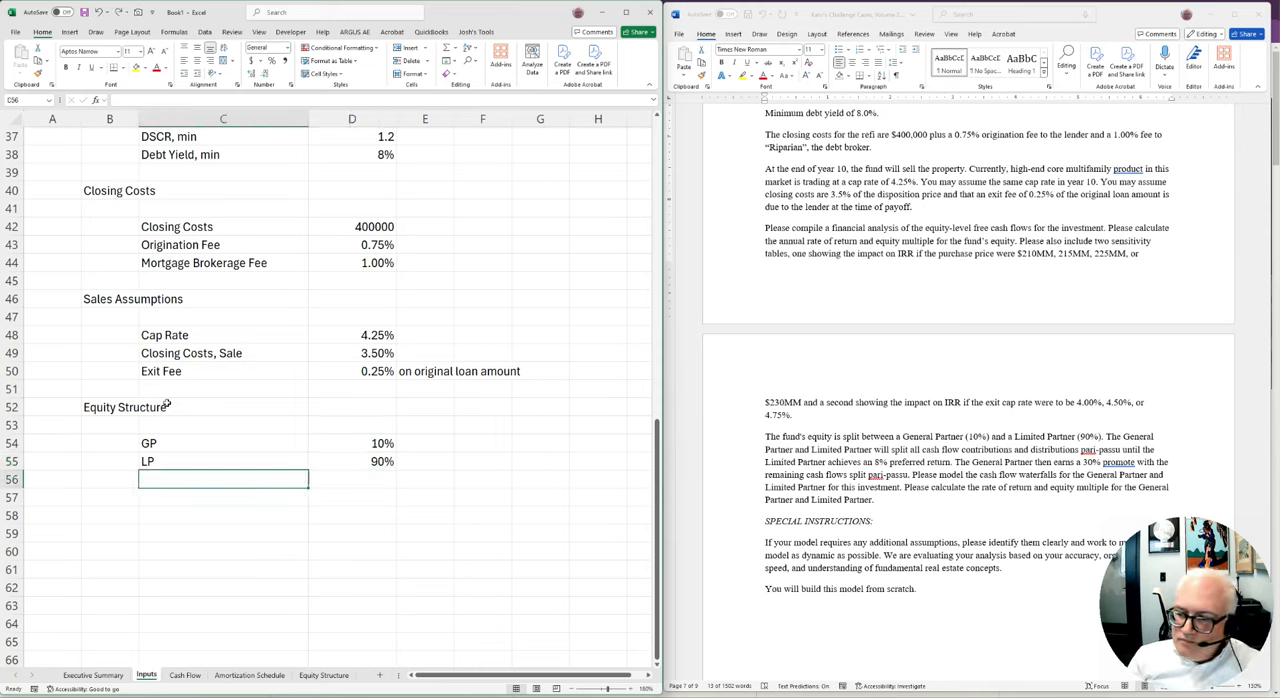
pyautogui.press('Down')
pyautogui.press('Right')
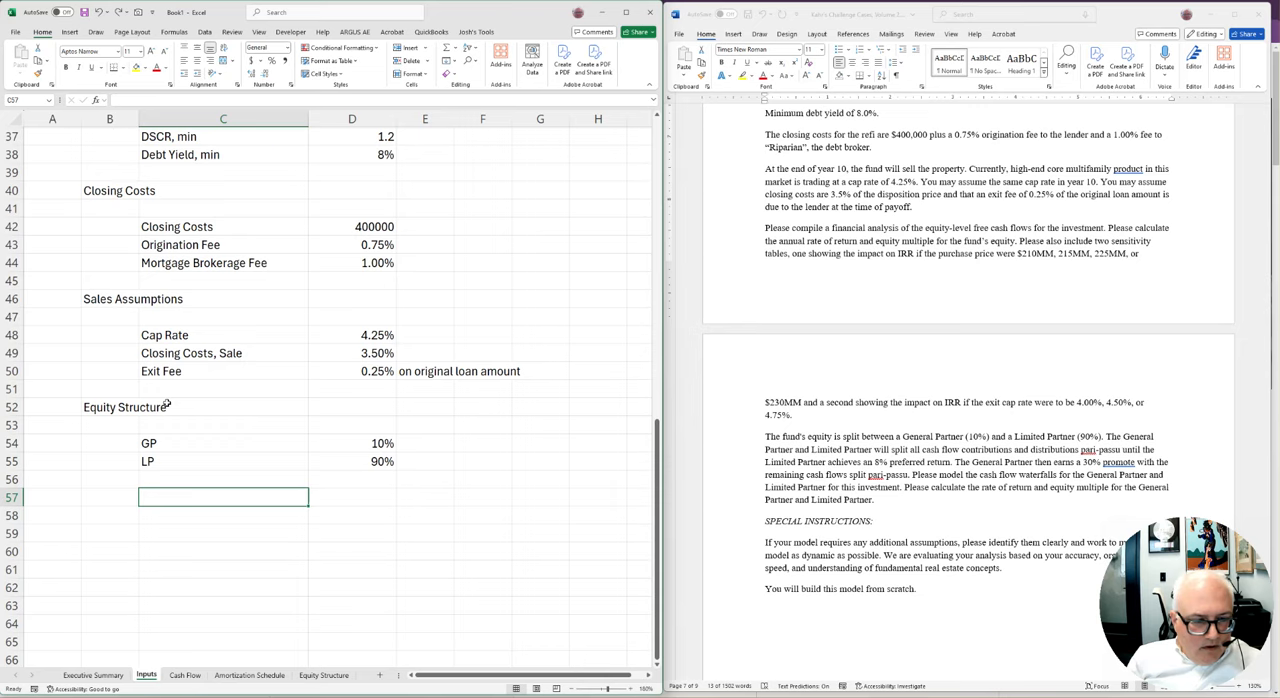
pyautogui.write('Preferred')
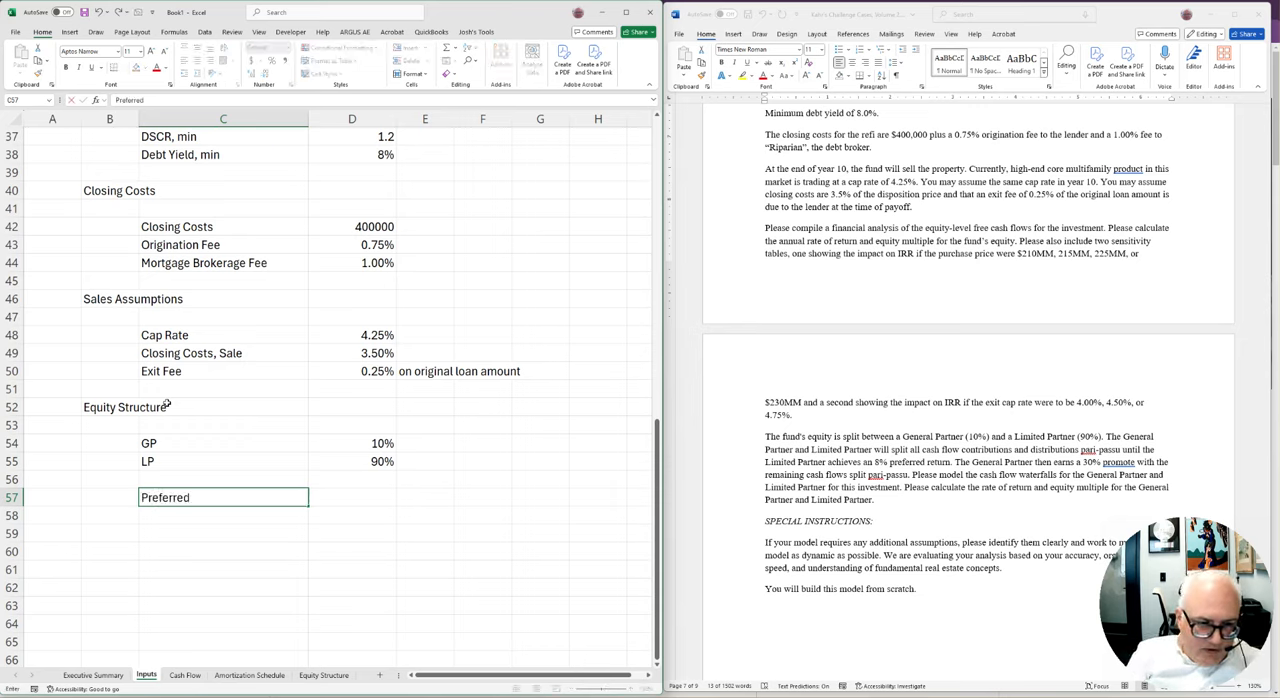
pyautogui.write(' Return')
pyautogui.press('Right')
pyautogui.write('8%')
pyautogui.press('Return')
pyautogui.press('Return')
# Add the label Promote in C59 and enter 30% in D59
pyautogui.press('Left')
pyautogui.press('Down')
pyautogui.write('Promote')
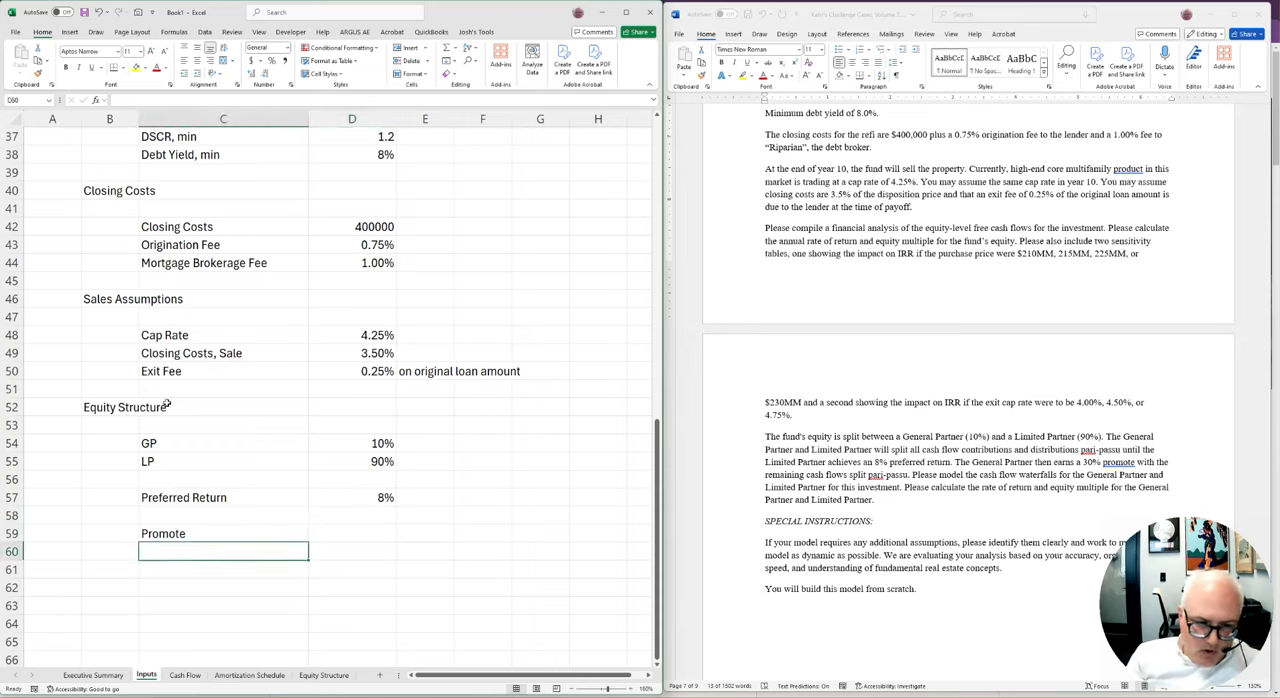
pyautogui.press('Right')
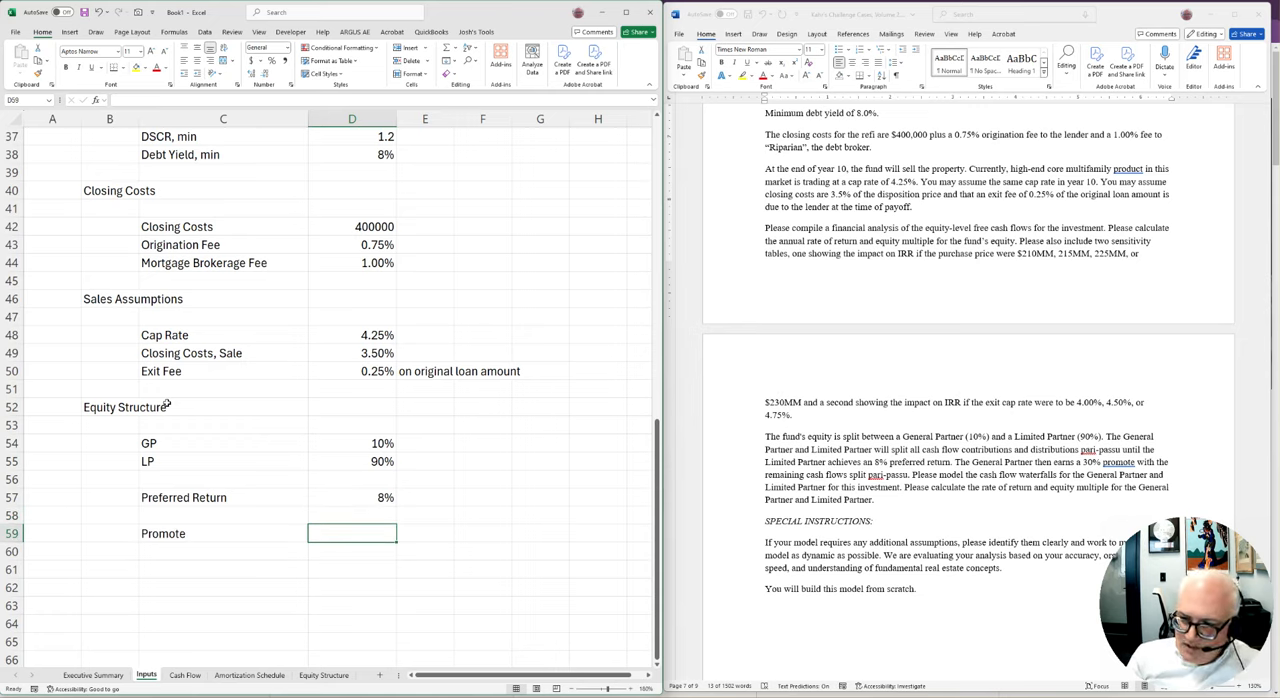
pyautogui.write('30%')
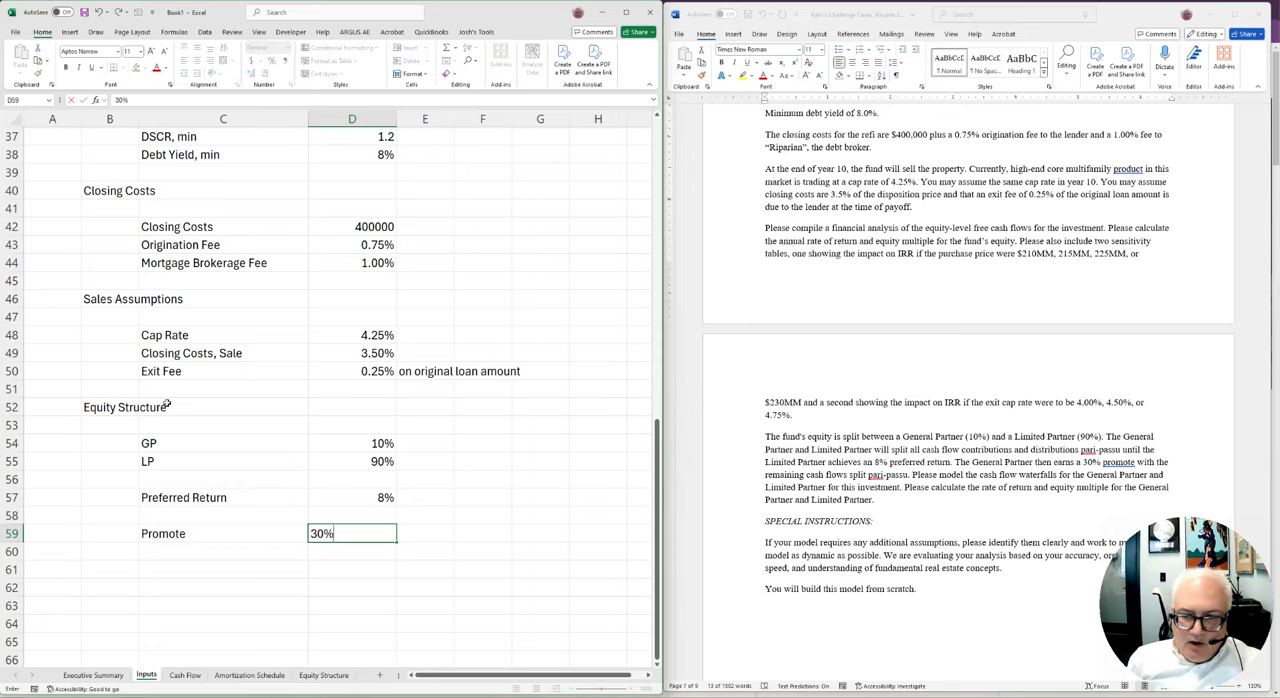
pyautogui.click(425, 515)
# Examine the Word case document's sensitivity table requirements, equity split terms and special instructions
pyautogui.moveTo(792, 253); pyautogui.dragTo(1091, 253)
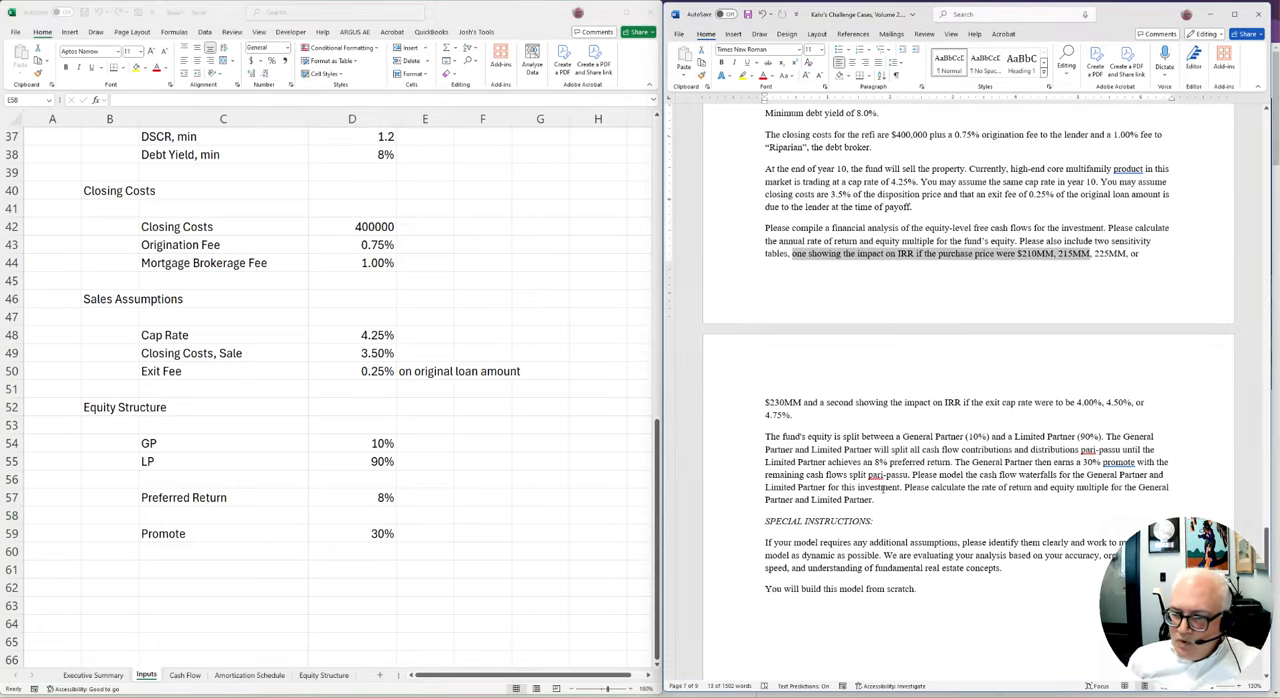
pyautogui.scroll(-2, 848, 481)
pyautogui.click(1120, 445)
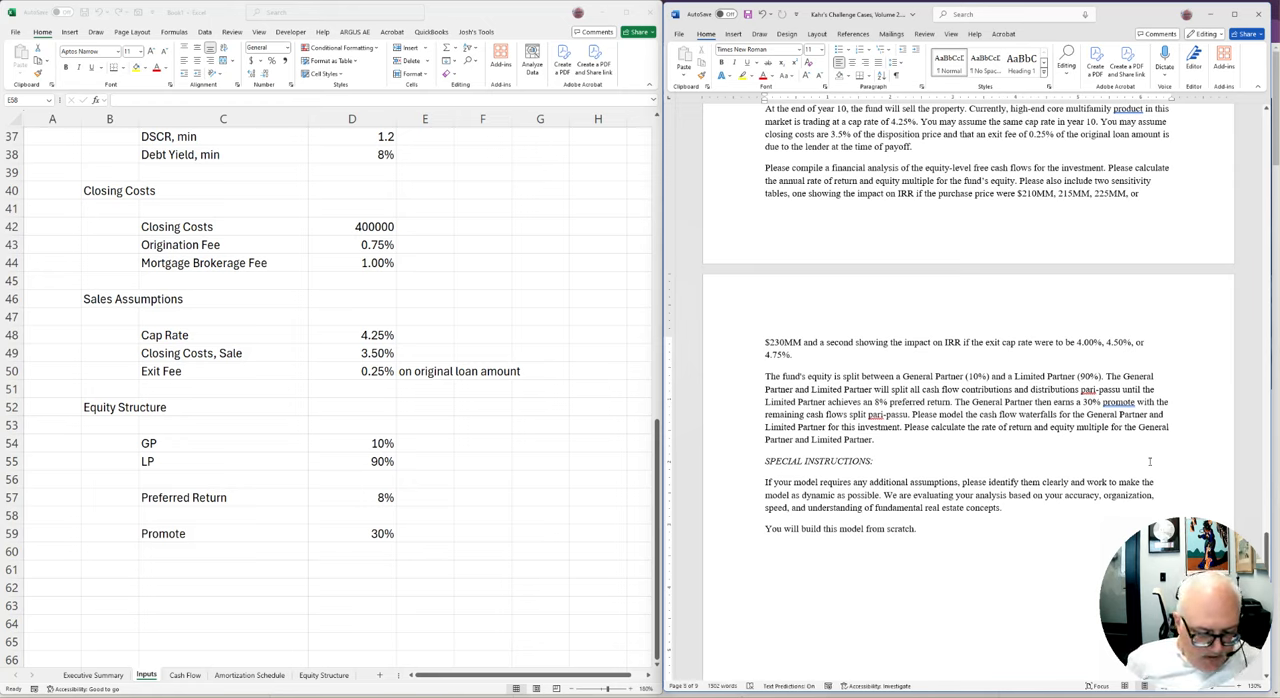
pyautogui.click(1010, 509)
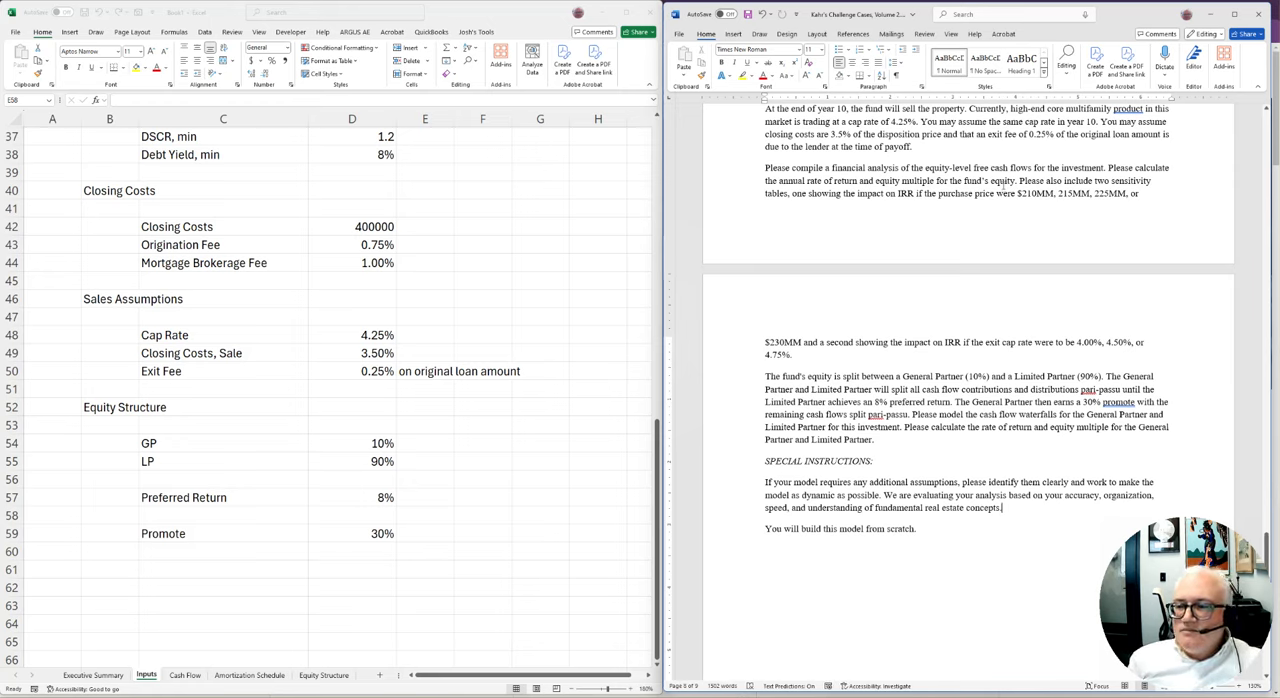
pyautogui.click(1190, 313)
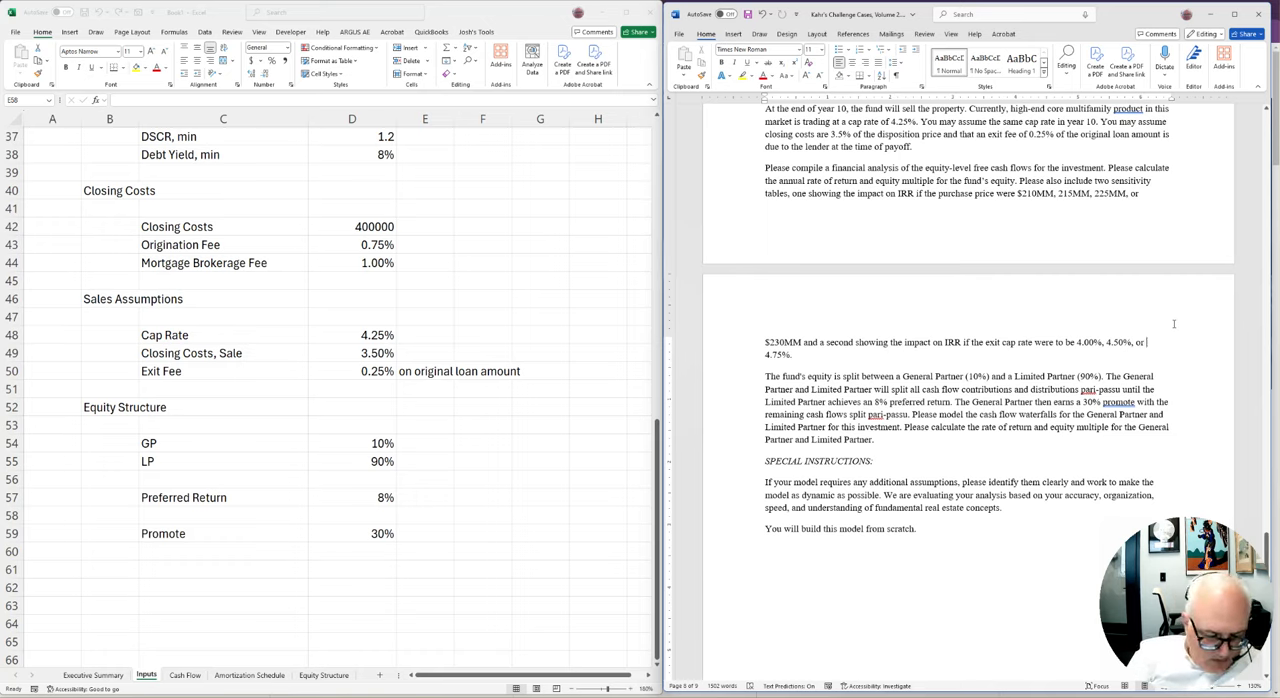
# Capture the document's equity split paragraph, paste it as a picture beside the Equity Structure inputs in Excel, and maximize the workbook window
pyautogui.press('super+shift+s')
pyautogui.moveTo(751, 368); pyautogui.dragTo(1189, 453)
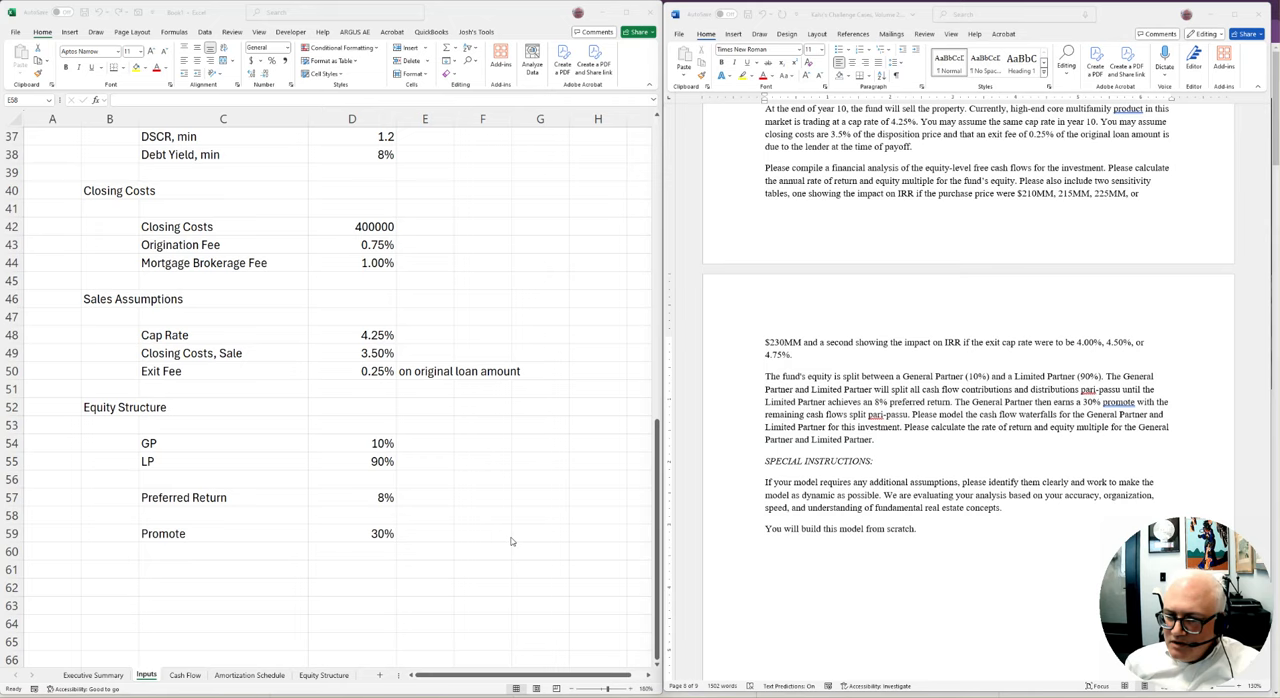
pyautogui.click(505, 445)
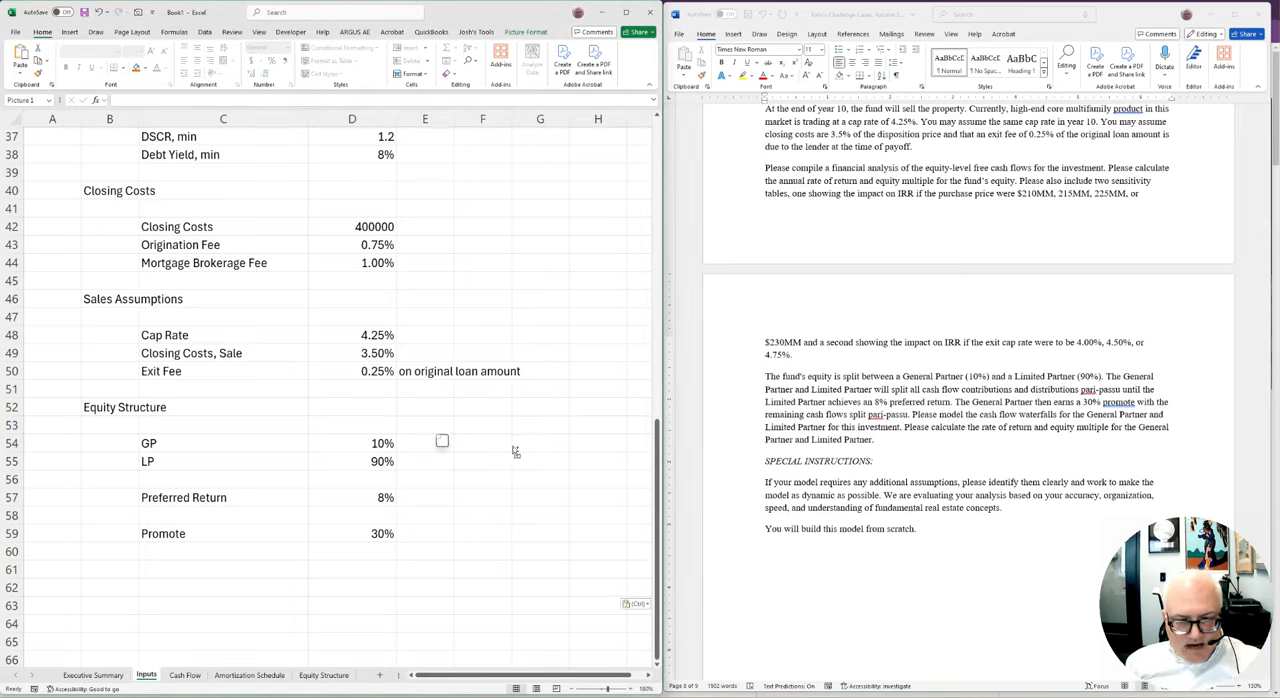
pyautogui.hotkey('ctrl', 'v')
pyautogui.click(540, 353)
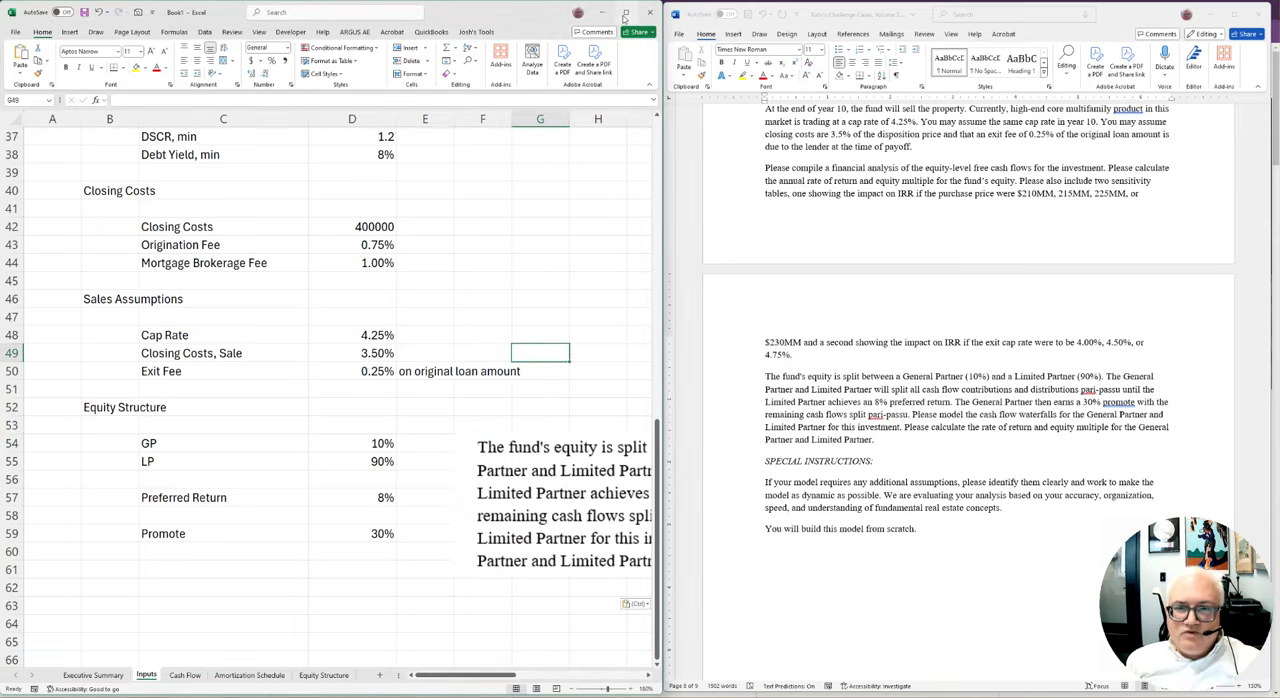
pyautogui.click(626, 12)
# Compare the GP, LP, preferred return and promote inputs with the pasted paragraph and the case document
pyautogui.click(578, 470)
pyautogui.click(360, 497)
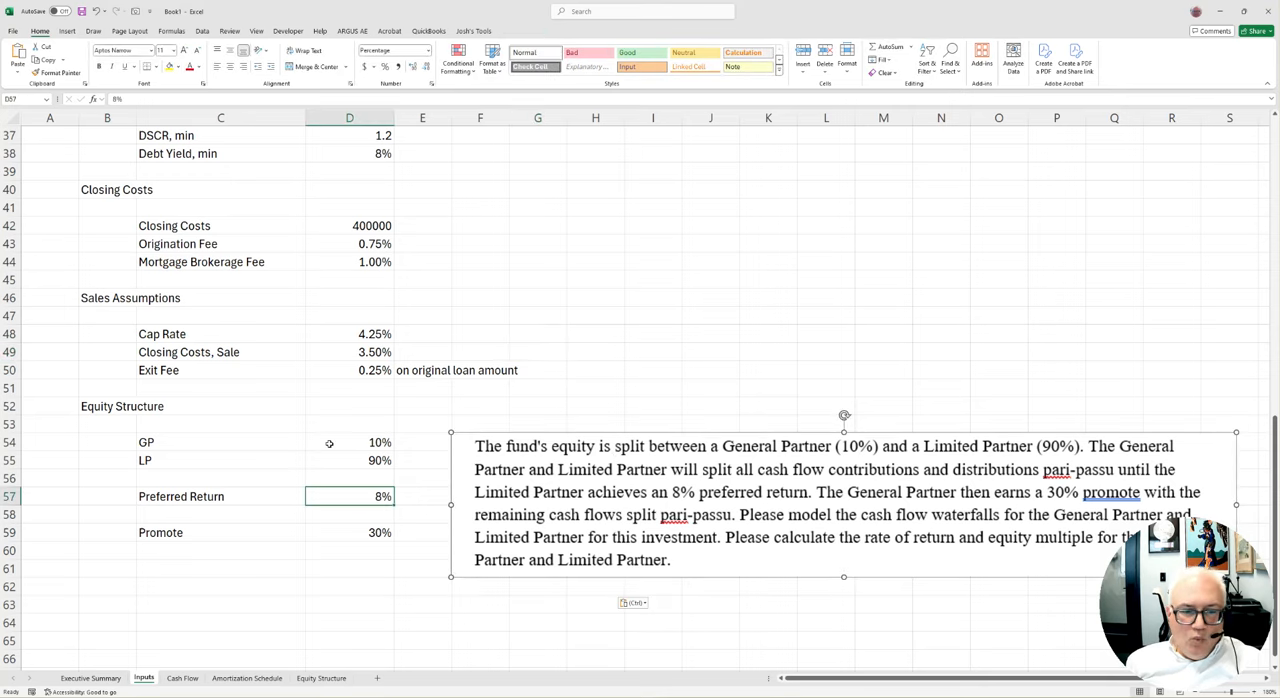
pyautogui.moveTo(332, 443); pyautogui.dragTo(343, 517)
pyautogui.click(600, 496)
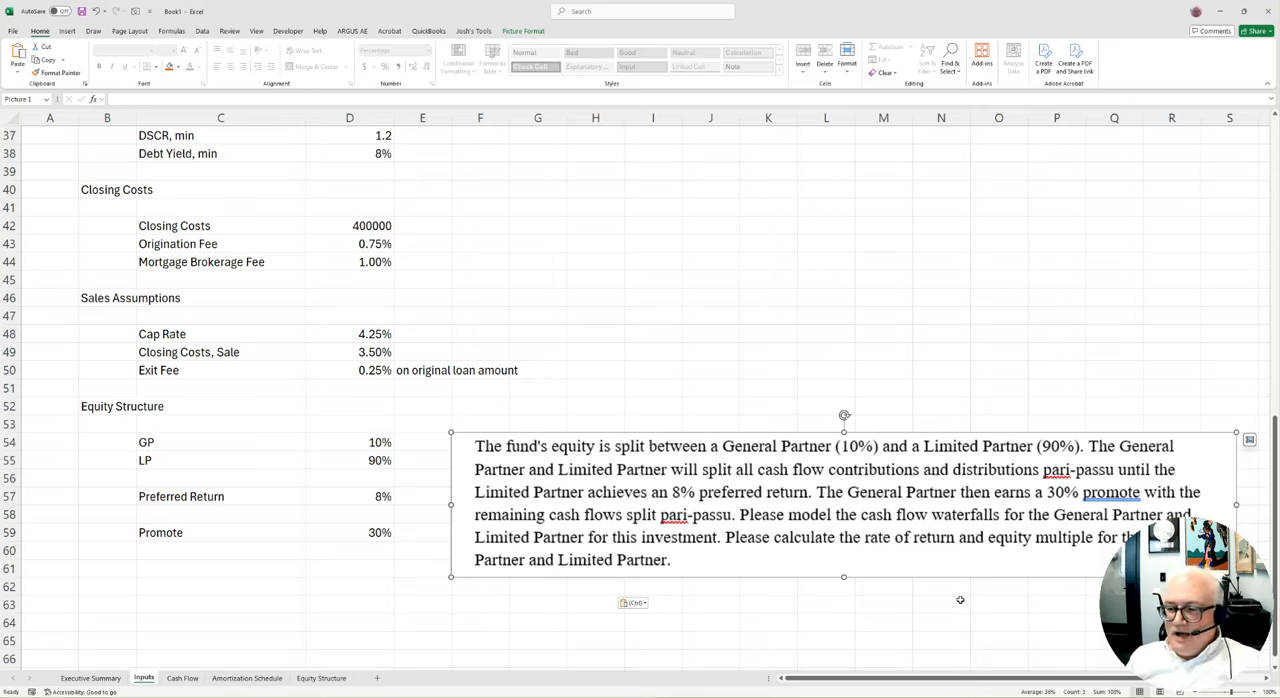
pyautogui.click(653, 423)
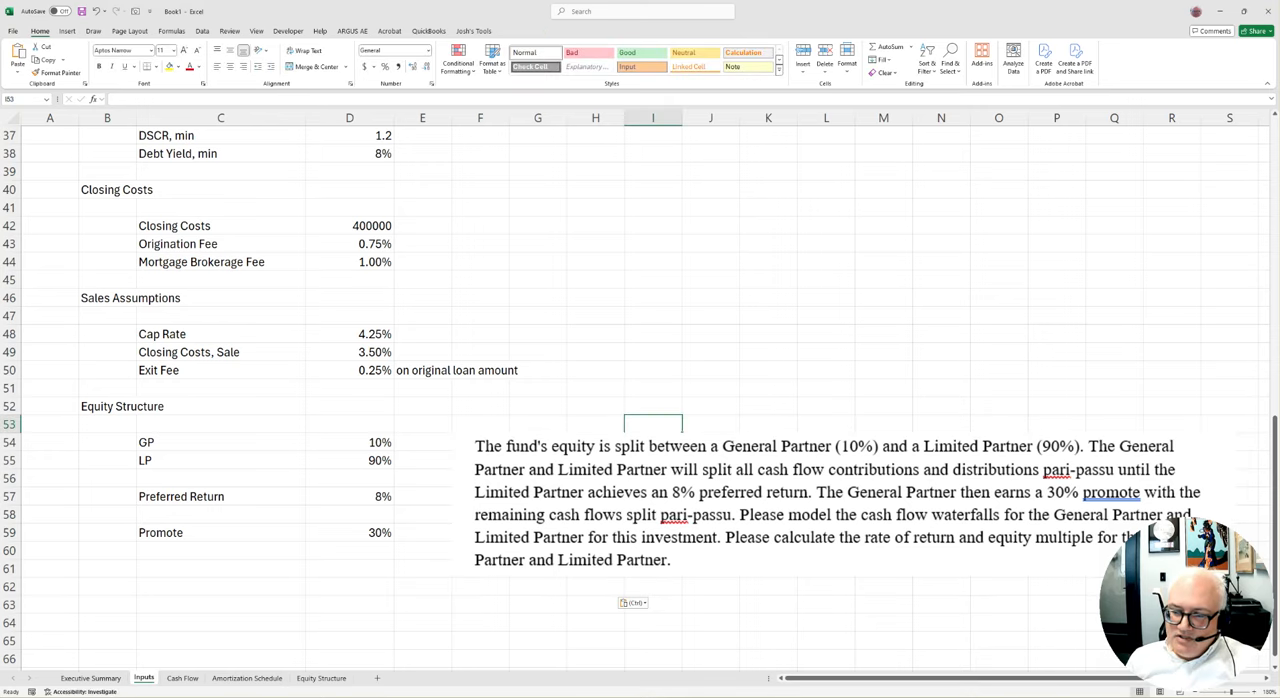
pyautogui.click(750, 470)
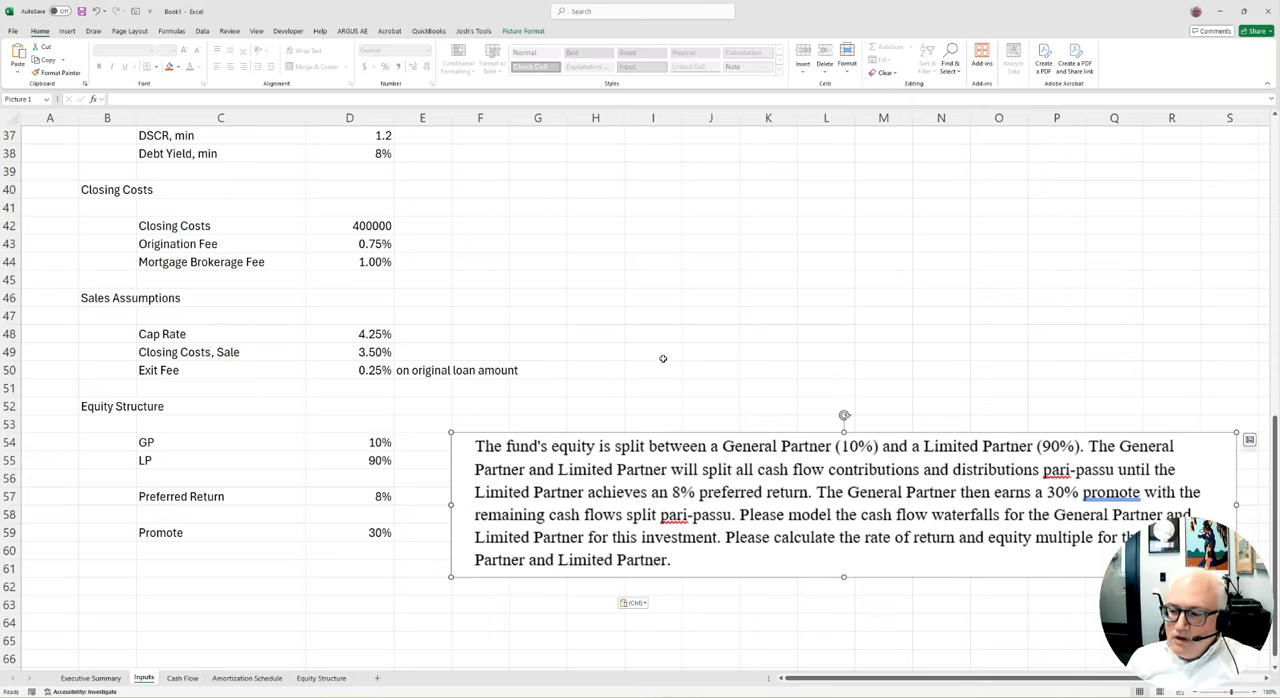
pyautogui.click(572, 315)
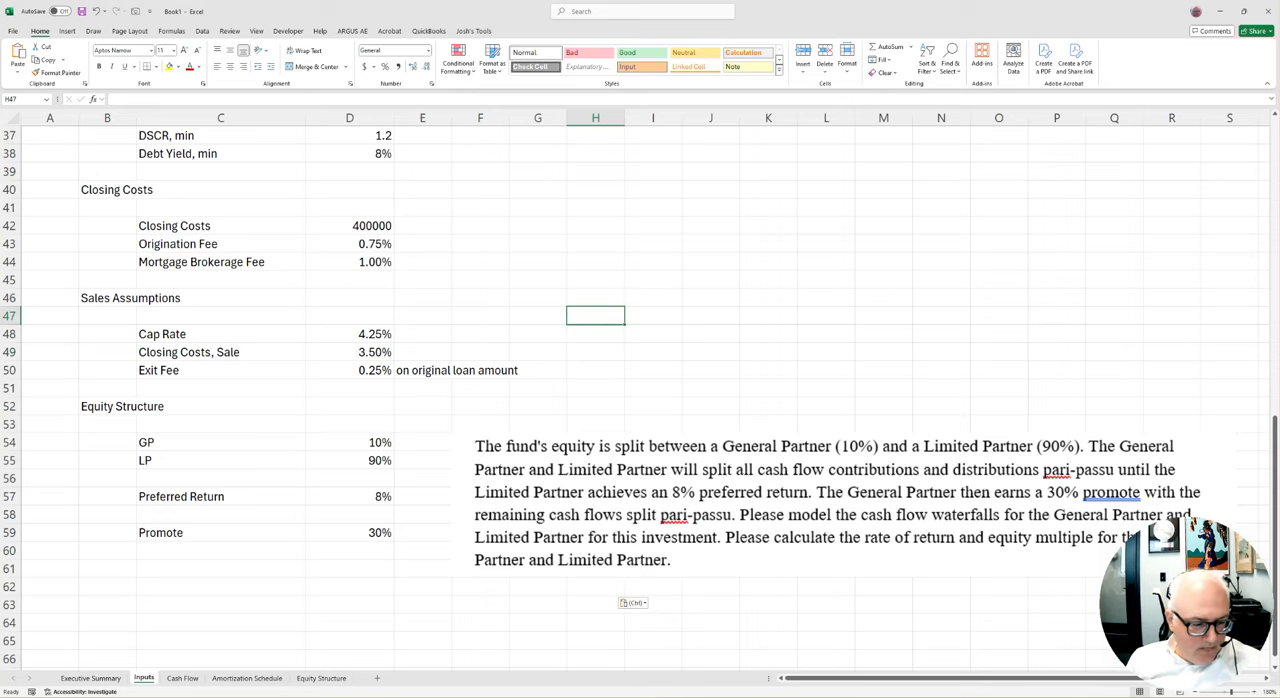
pyautogui.hotkey('alt', 'Tab')
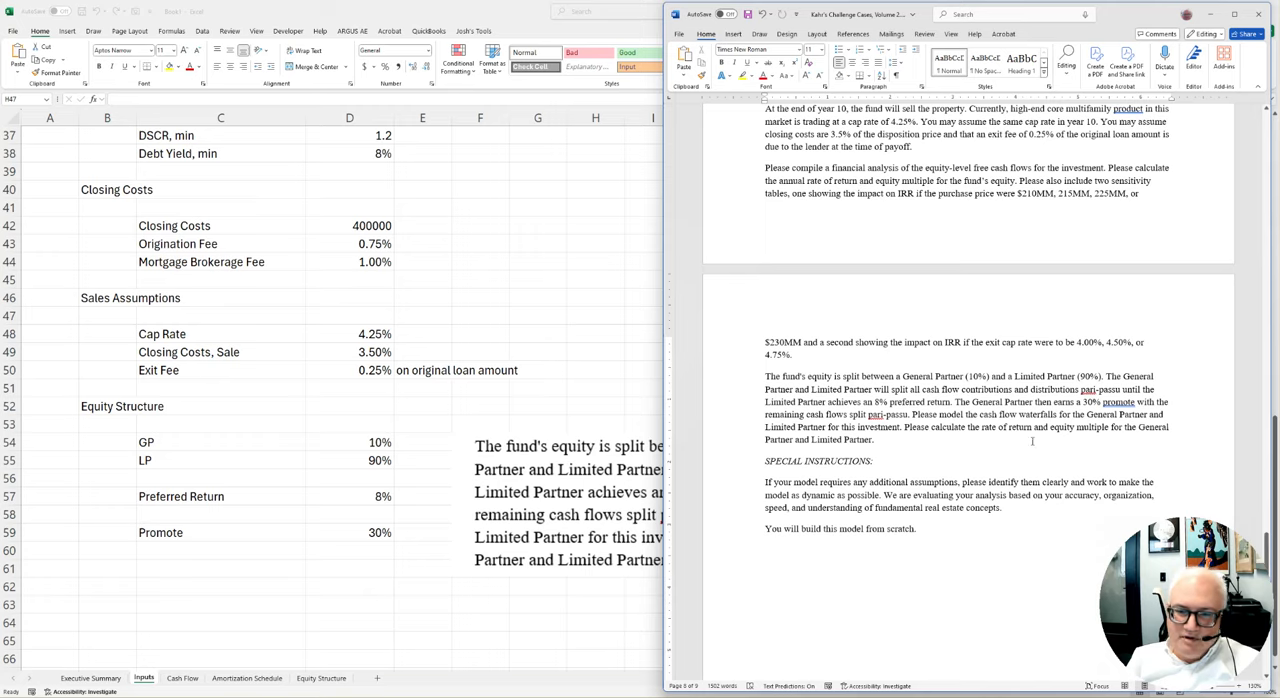
pyautogui.click(581, 319)
pyautogui.click(512, 439)
pyautogui.click(613, 317)
# Add the bold sheet title Inputs in cell A1 of the Inputs sheet
pyautogui.scroll(1, 679, 431)
pyautogui.scroll(11, 678, 431)
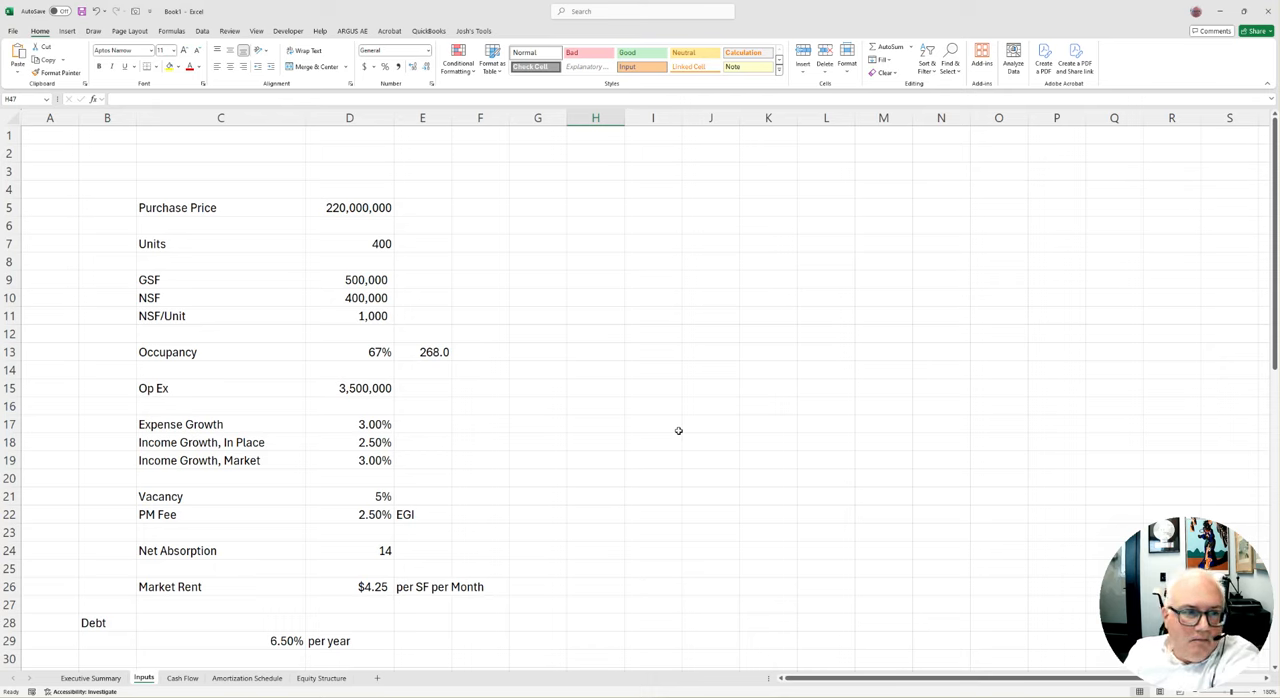
pyautogui.click(74, 131)
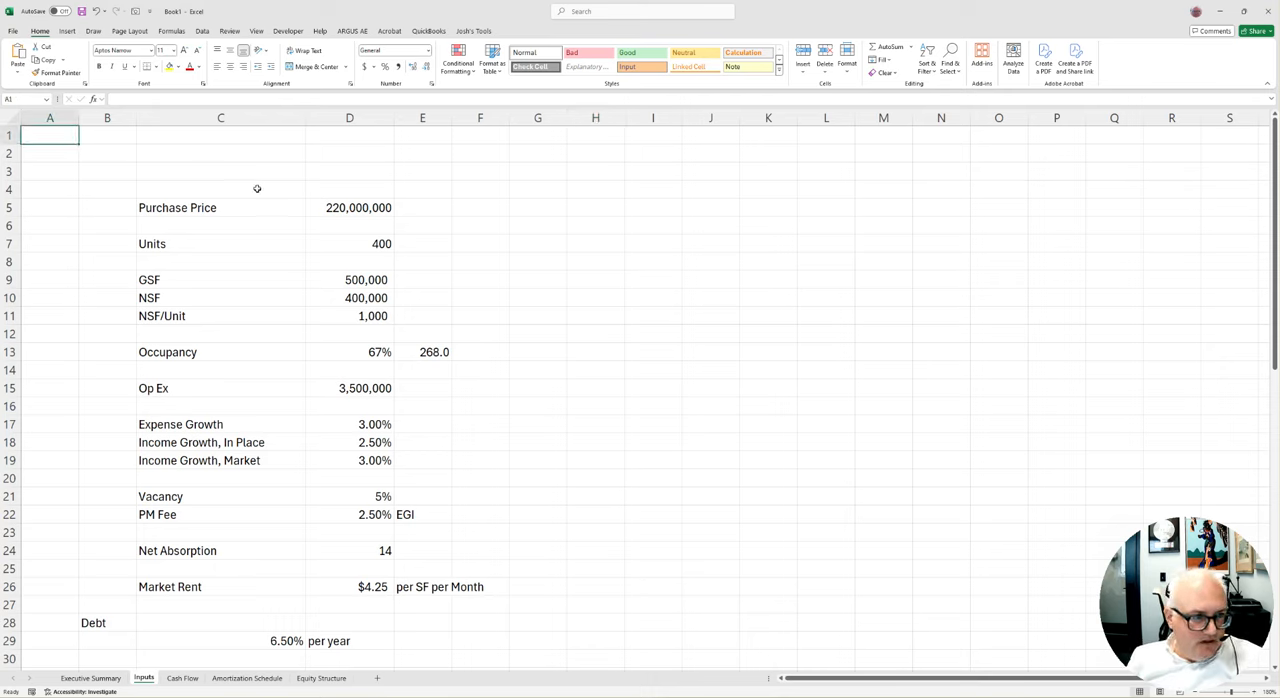
pyautogui.write('Inpu')
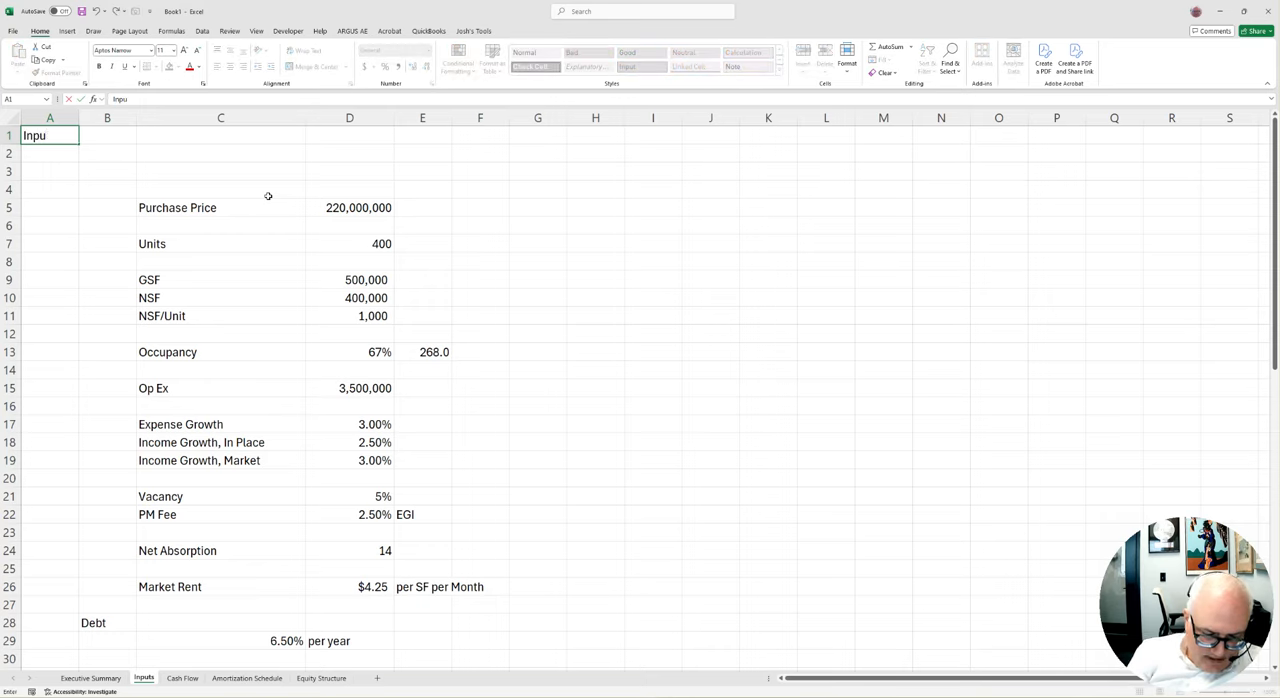
pyautogui.write('ts')
pyautogui.hotkey('ctrl', 'Return')
pyautogui.hotkey('ctrl', 'b')
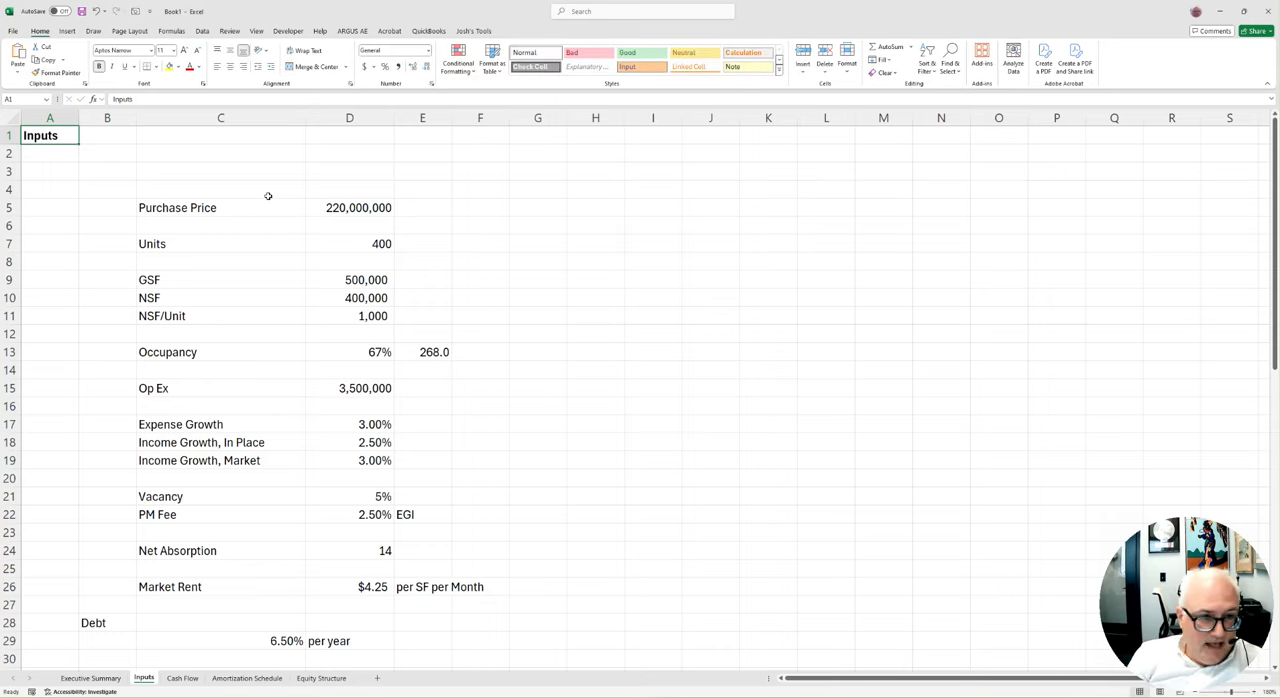
# Delete the empty rows 2 and 3 between the sheet title and the purchase price
pyautogui.moveTo(14, 153); pyautogui.dragTo(14, 171)
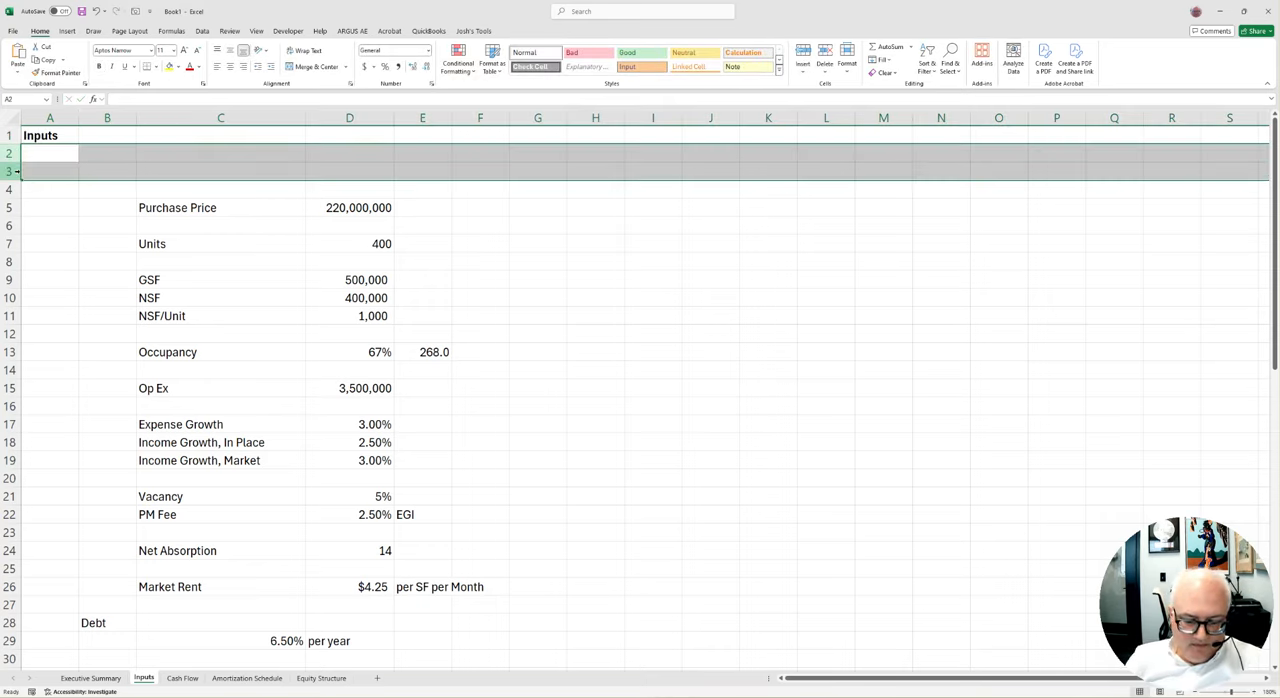
pyautogui.hotkey('ctrl', '-')
pyautogui.click(290, 244)
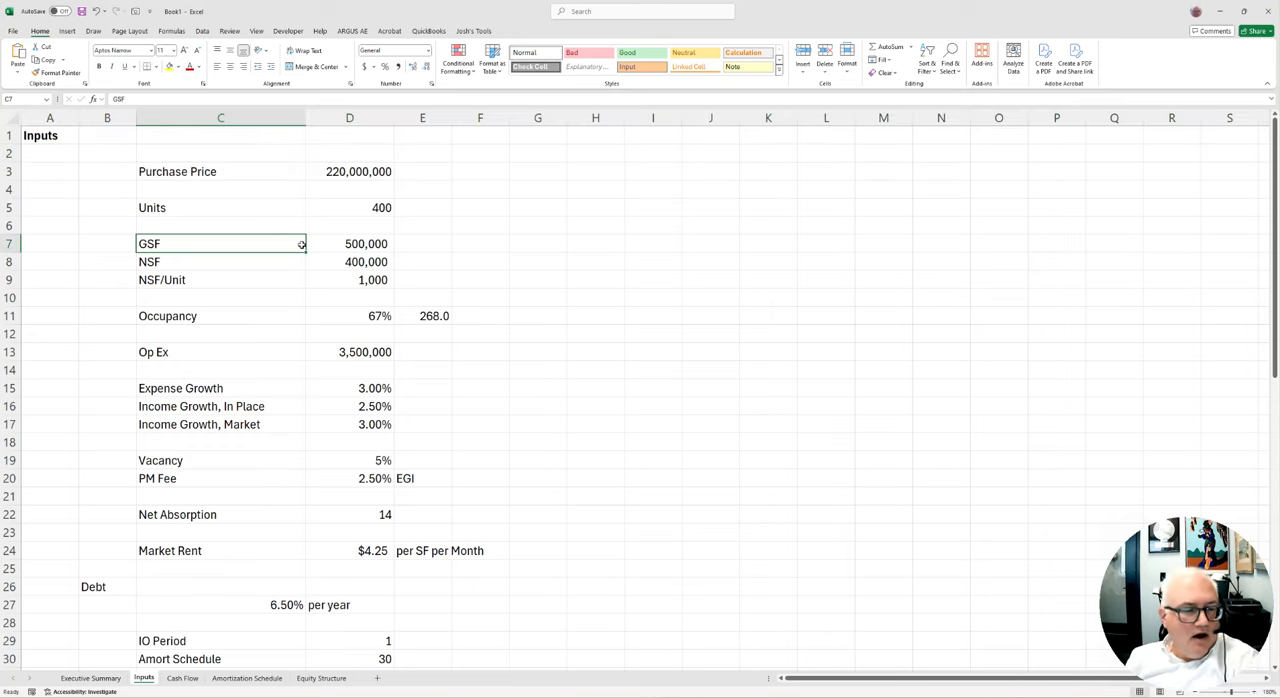